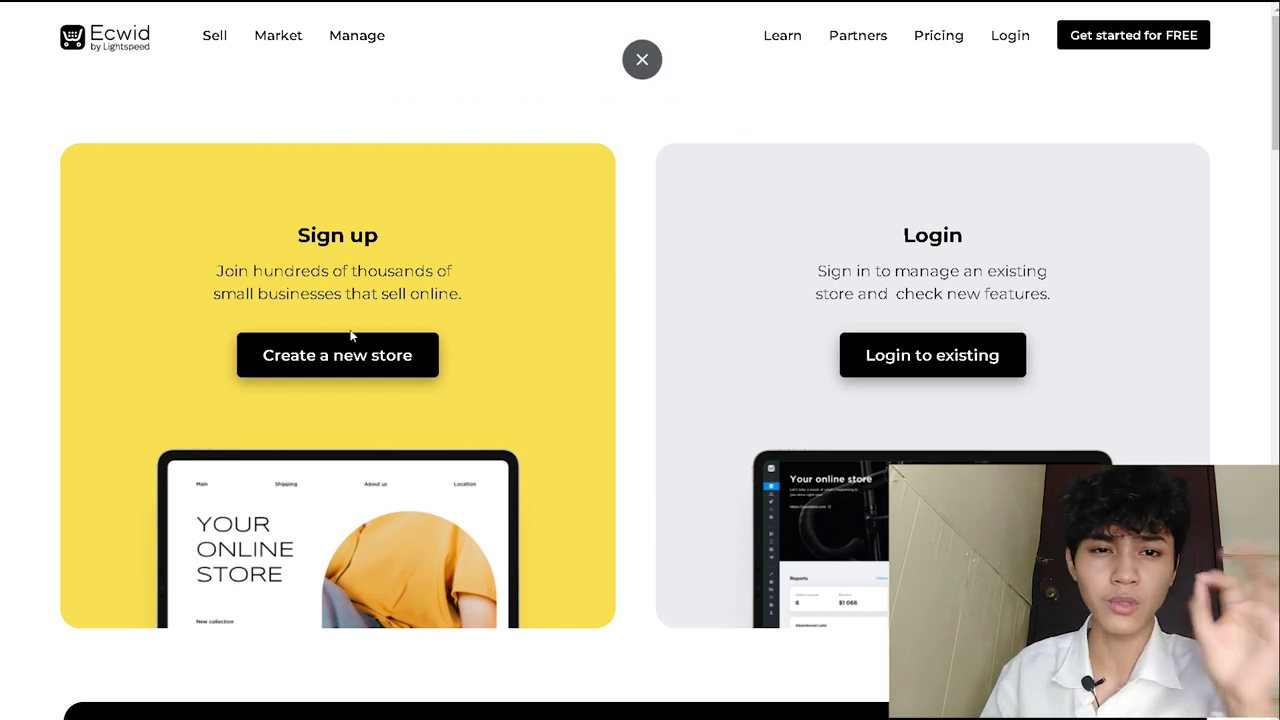
Open the sign-up form for creating a new store and go through its full name, email and password fields.
click(305, 360)
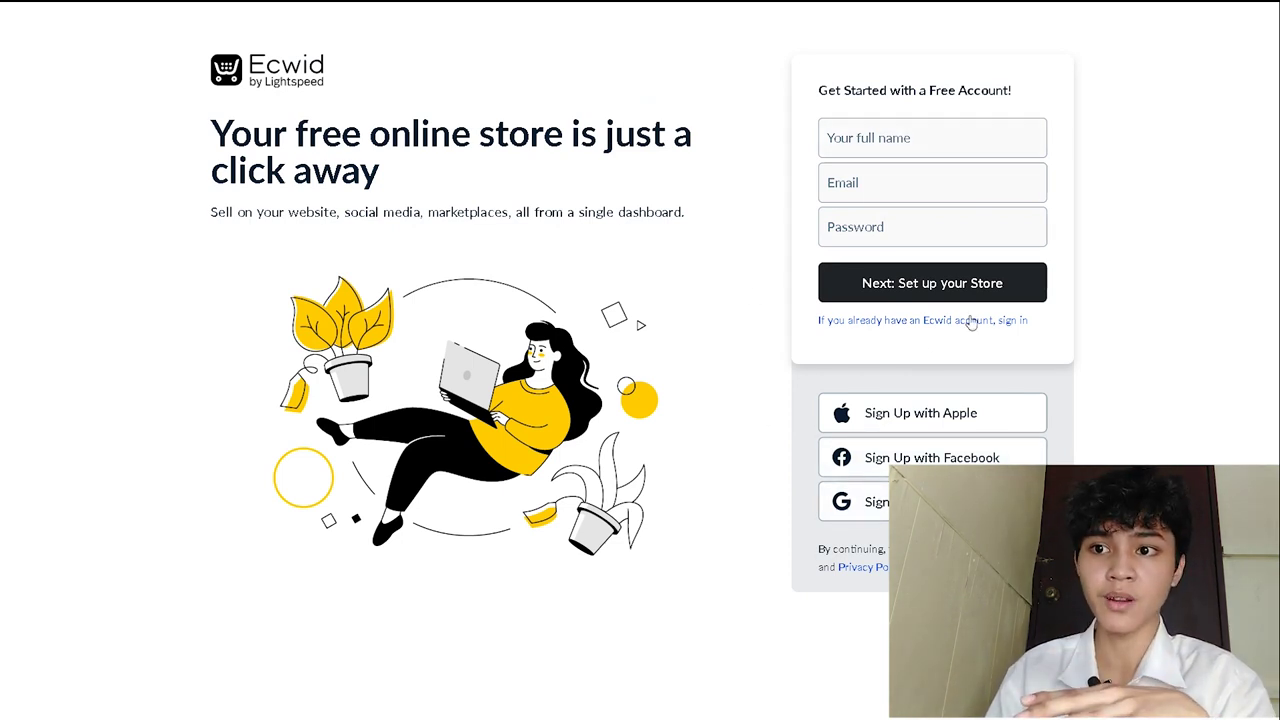
click(850, 133)
click(839, 189)
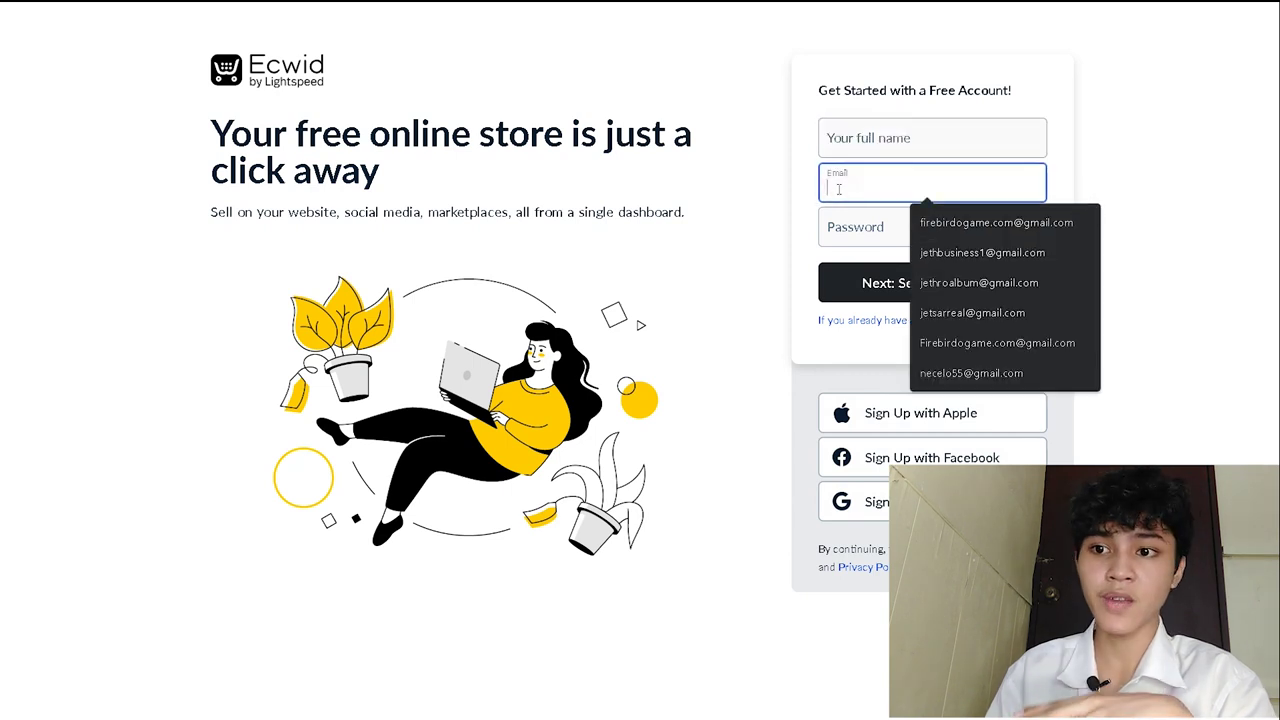
click(841, 227)
click(797, 263)
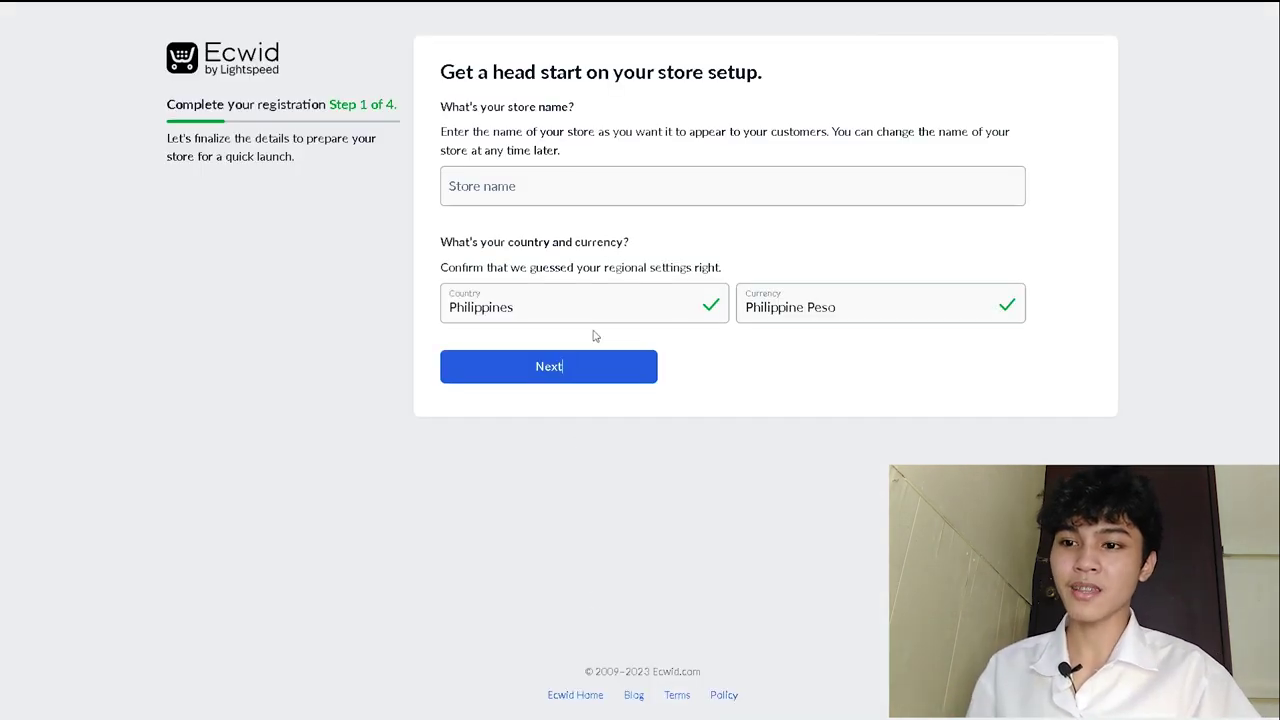
Name the store GIQIR, keep Philippines and Philippine Peso as regional settings, and continue the registration.
click(619, 192)
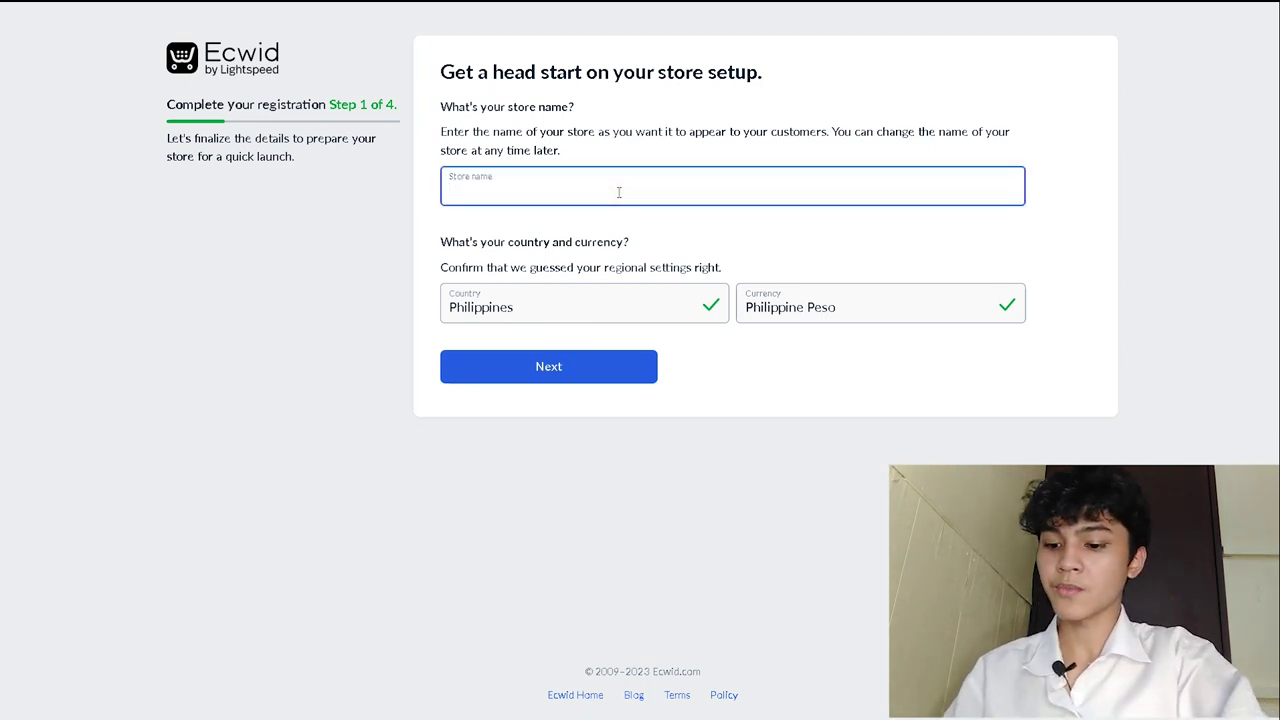
text(G)
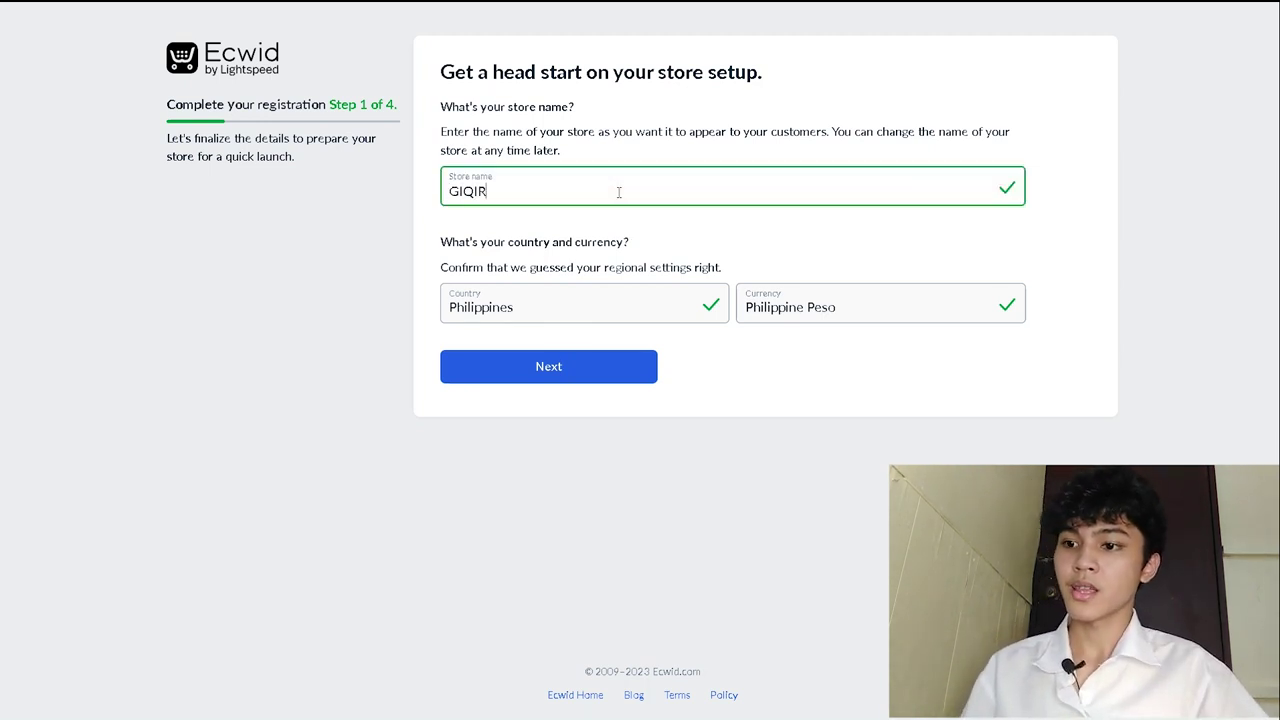
text(IQIR)
click(534, 378)
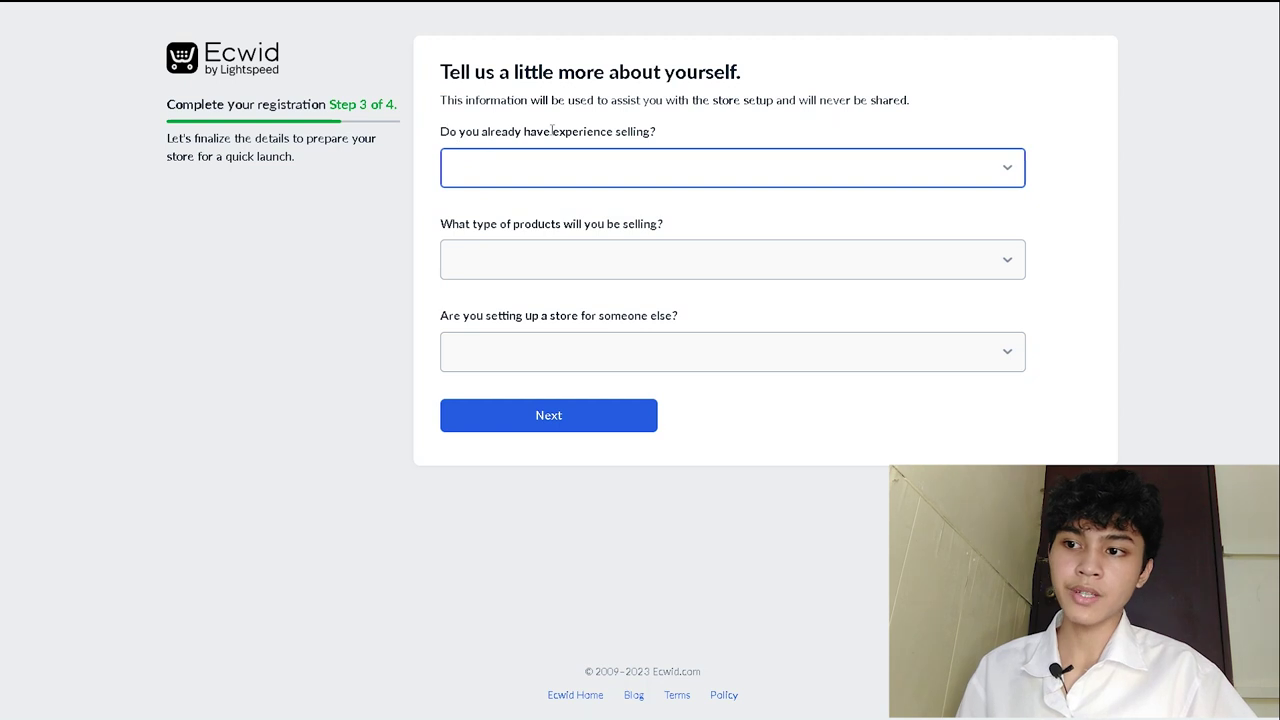
Set the selling experience to "I'm just getting started" and the product type to Apparel/Shoes/Accessories.
click(717, 163)
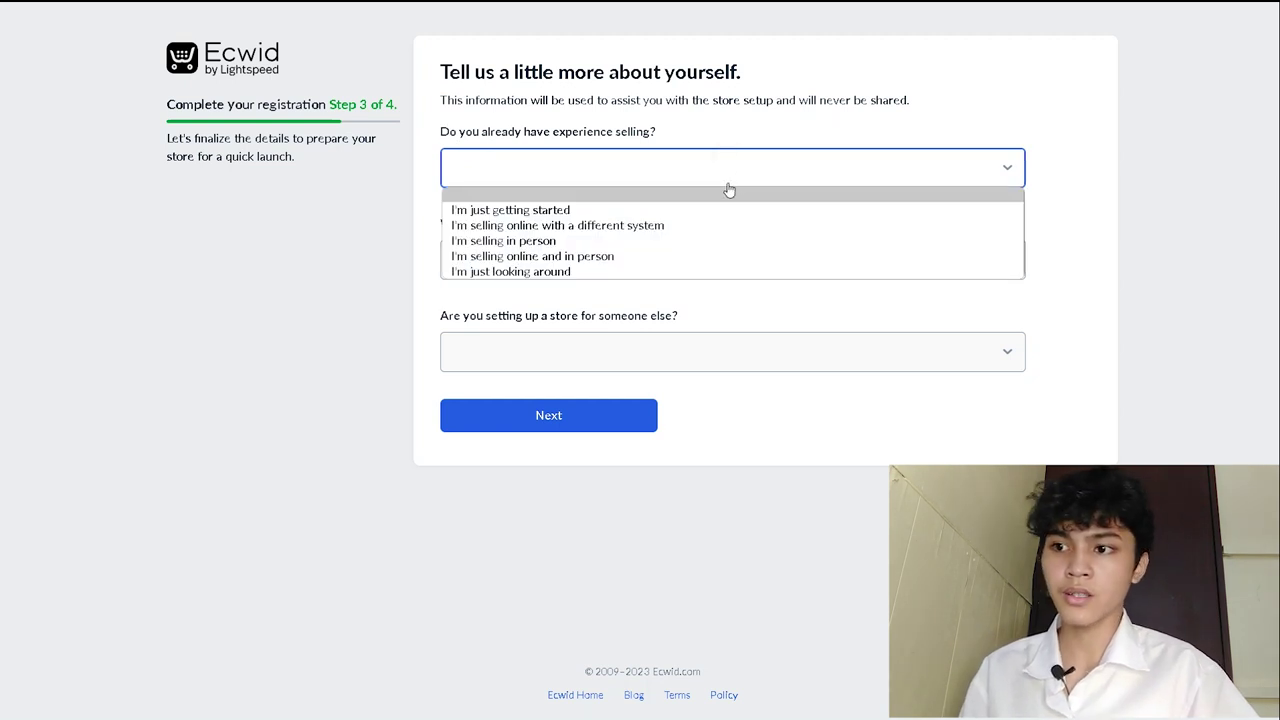
click(707, 211)
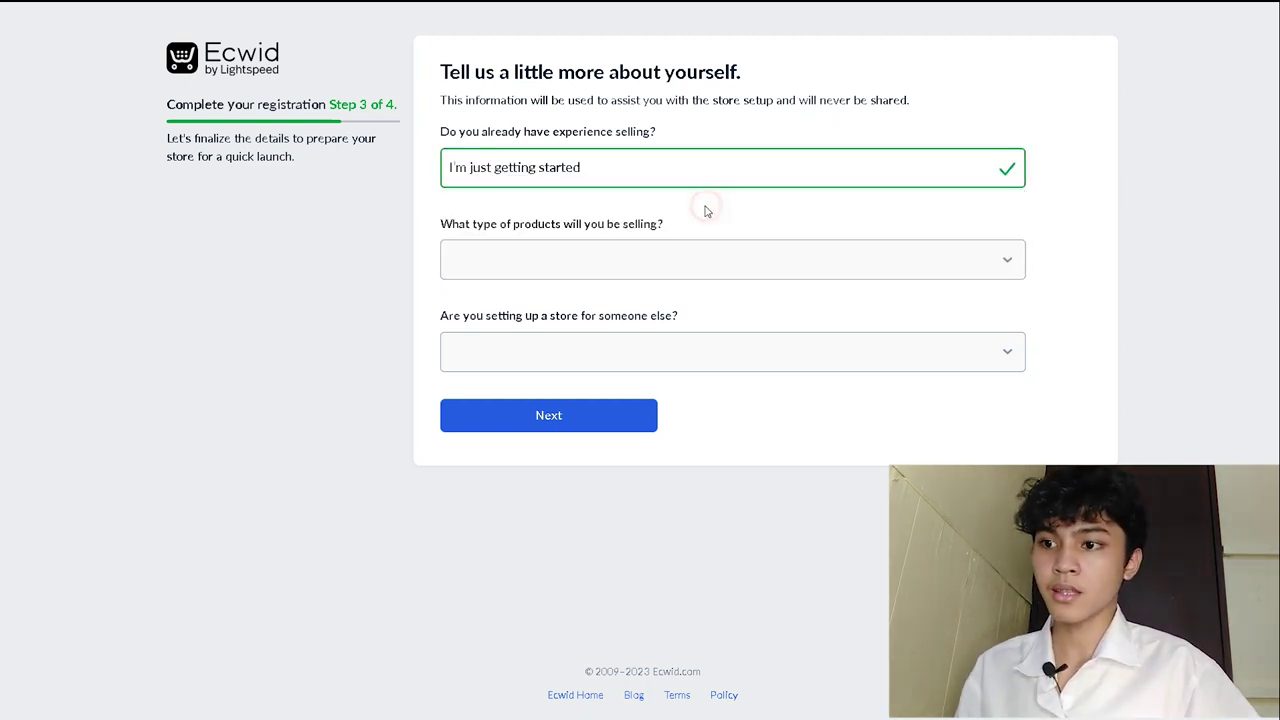
click(567, 258)
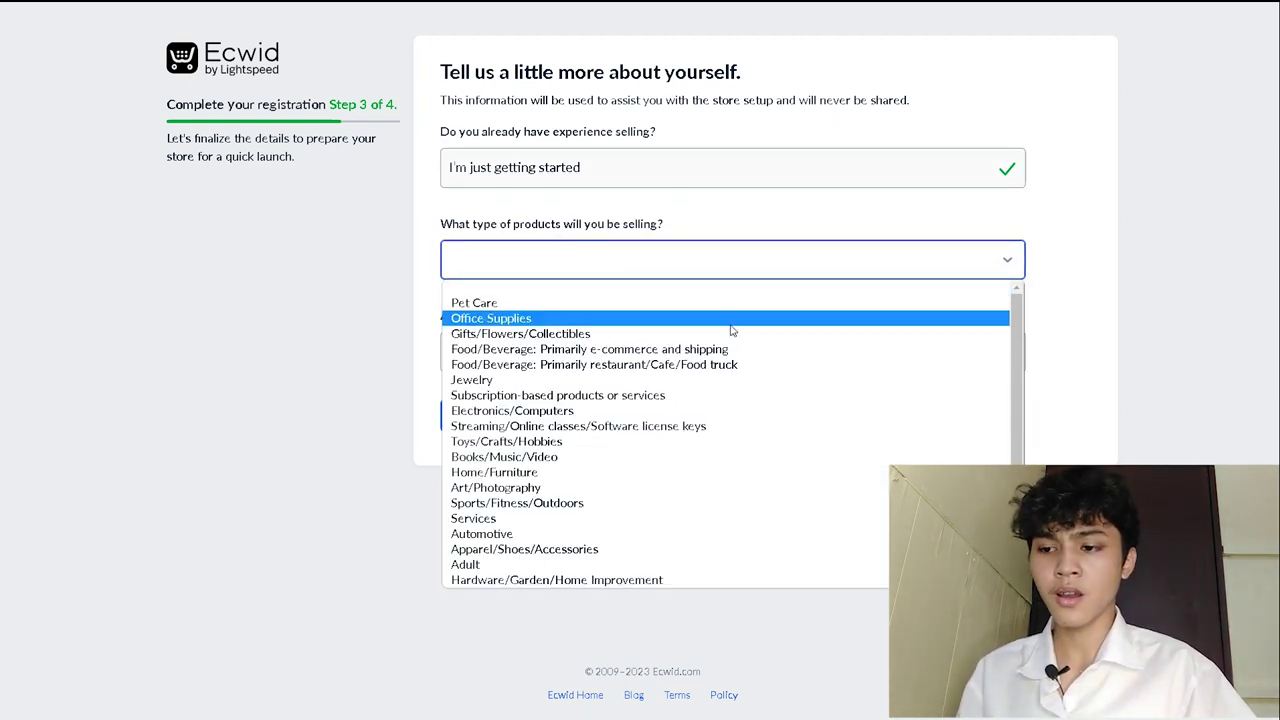
scroll(655, 560, down, 1)
scroll(855, 503, up, 1)
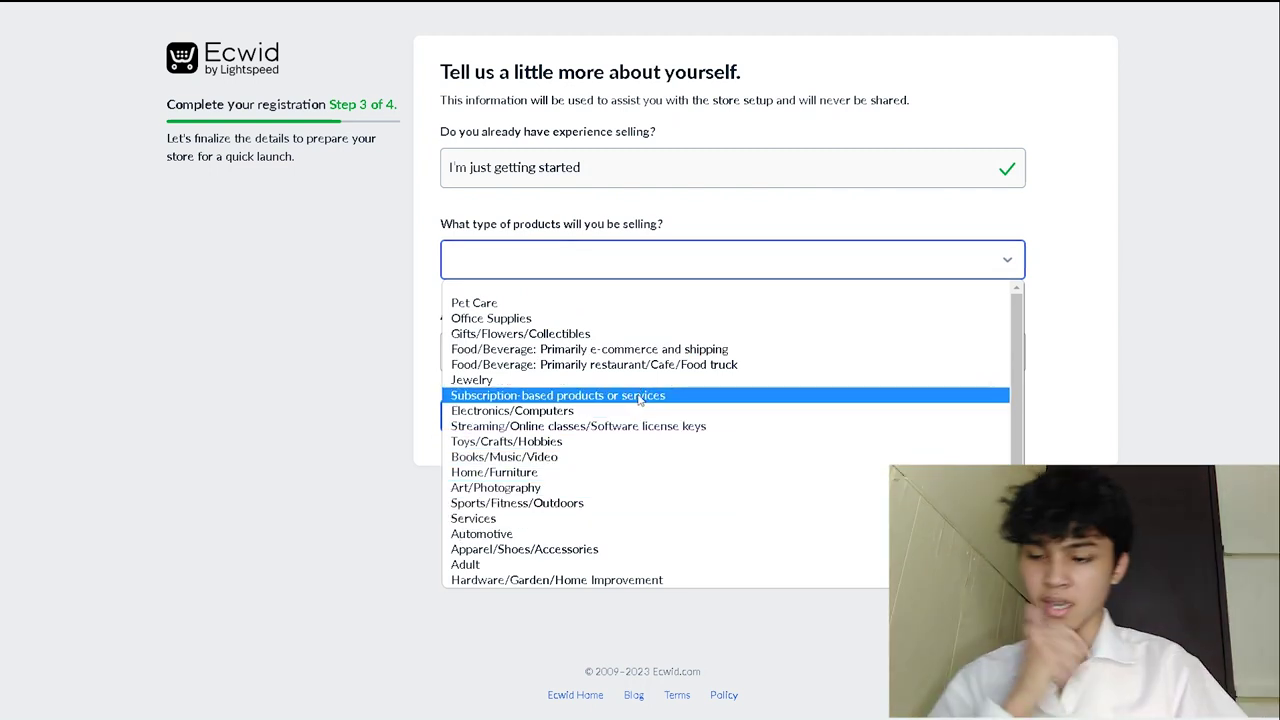
scroll(574, 484, down, 1)
click(570, 488)
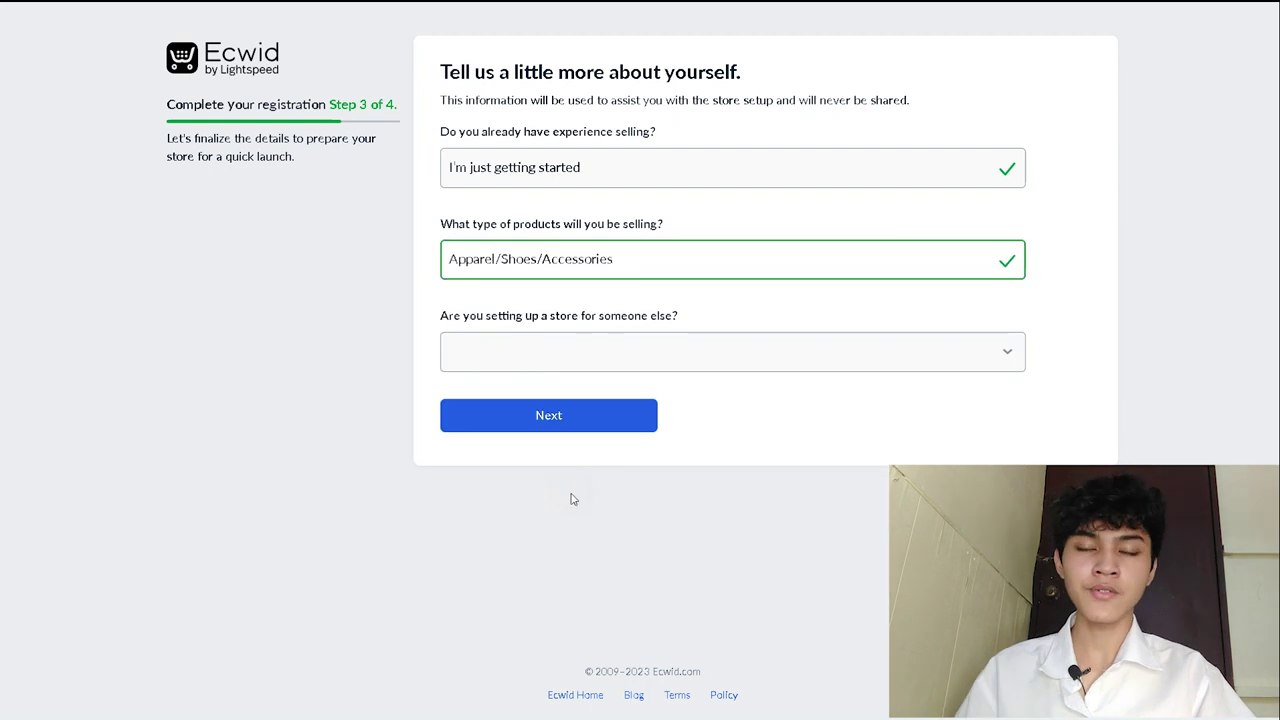
Answer "Yes – I'm developing the store for a client" to setting up the store for someone else, and continue.
click(564, 338)
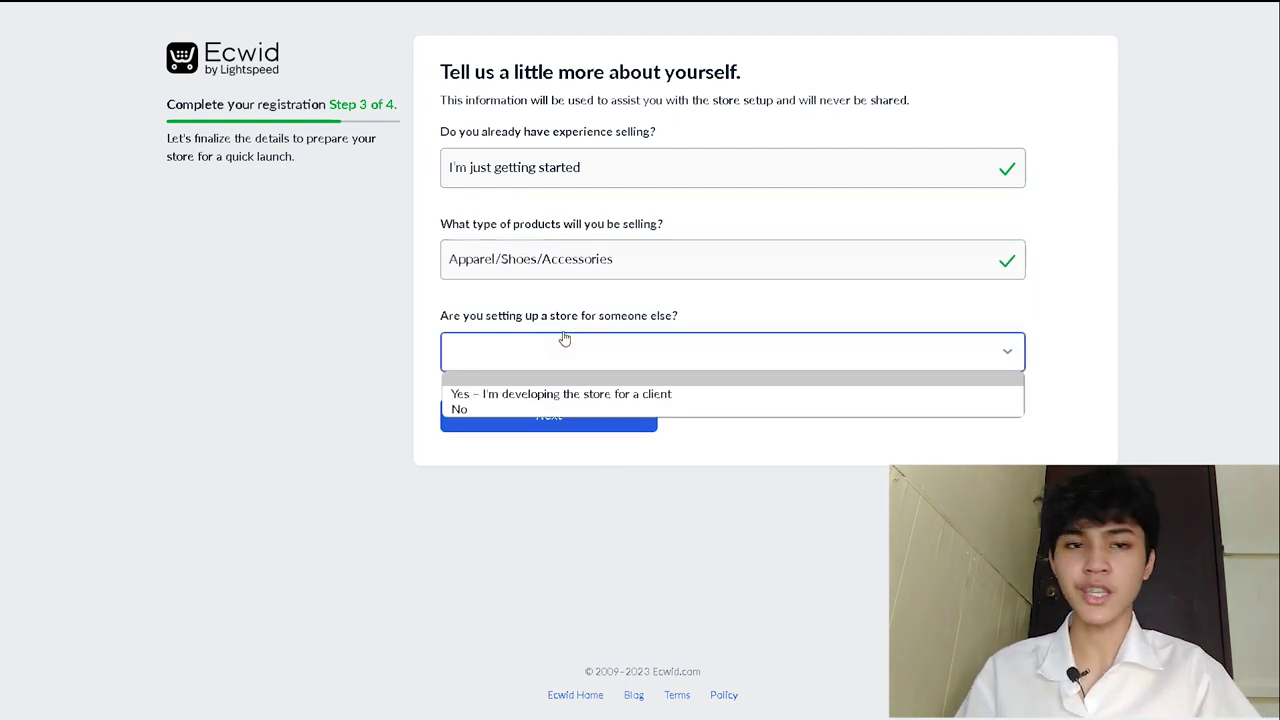
click(474, 345)
click(432, 320)
drag(432, 320, 737, 329)
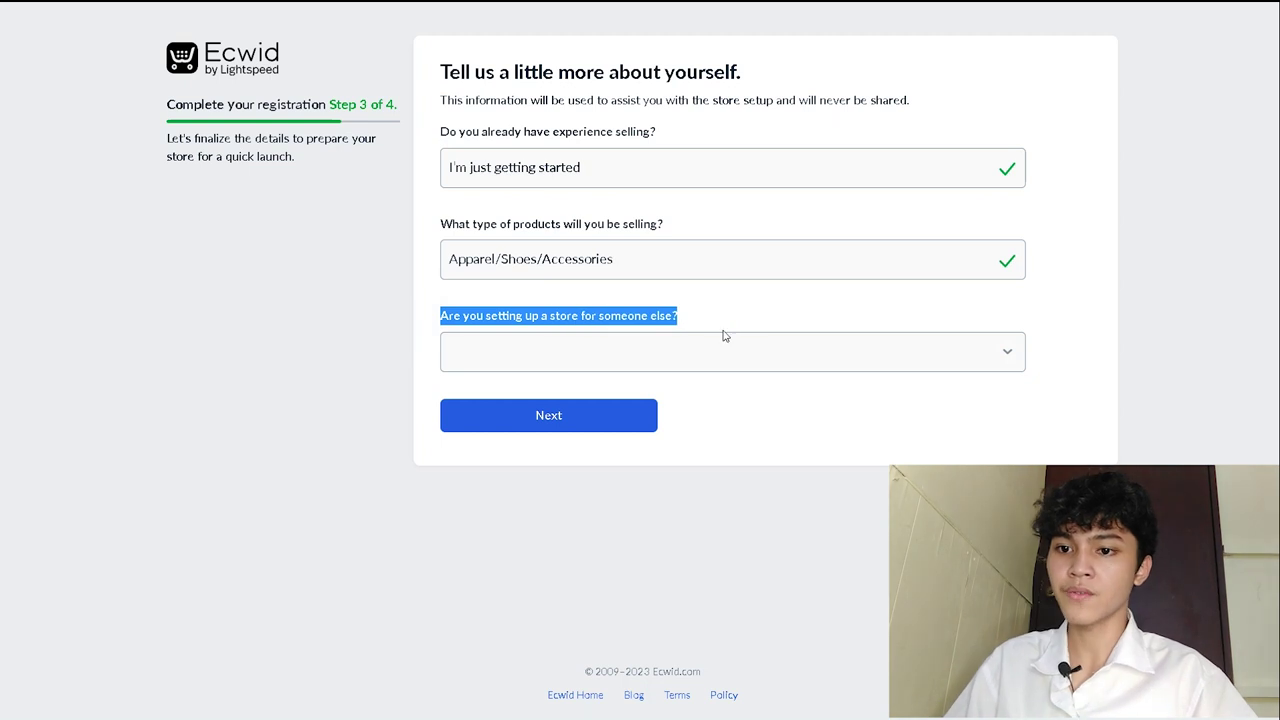
click(675, 378)
click(724, 357)
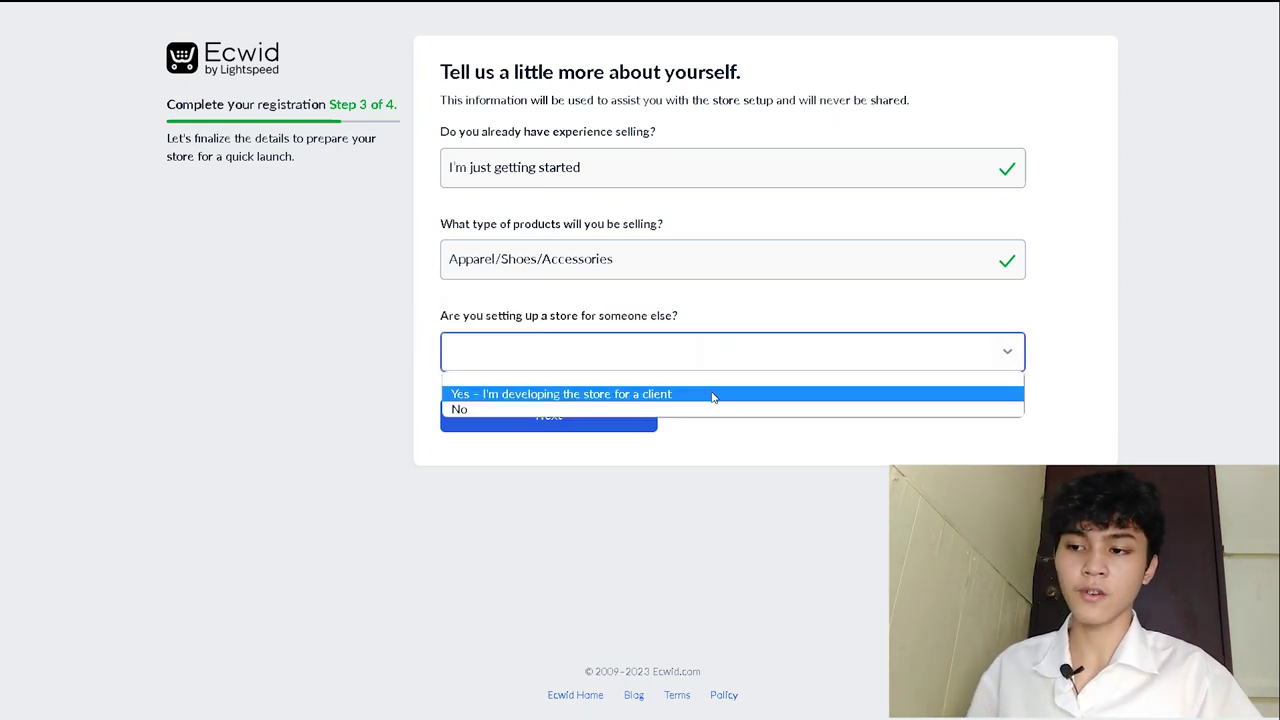
click(710, 395)
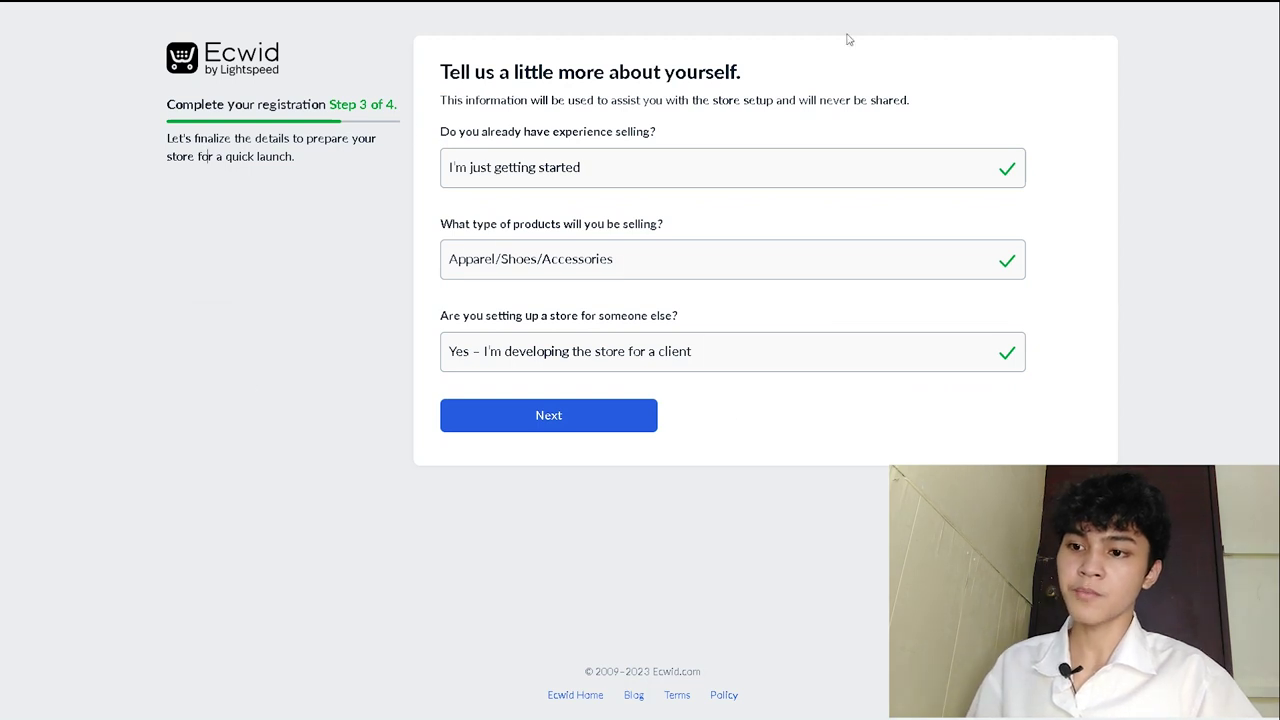
click(567, 423)
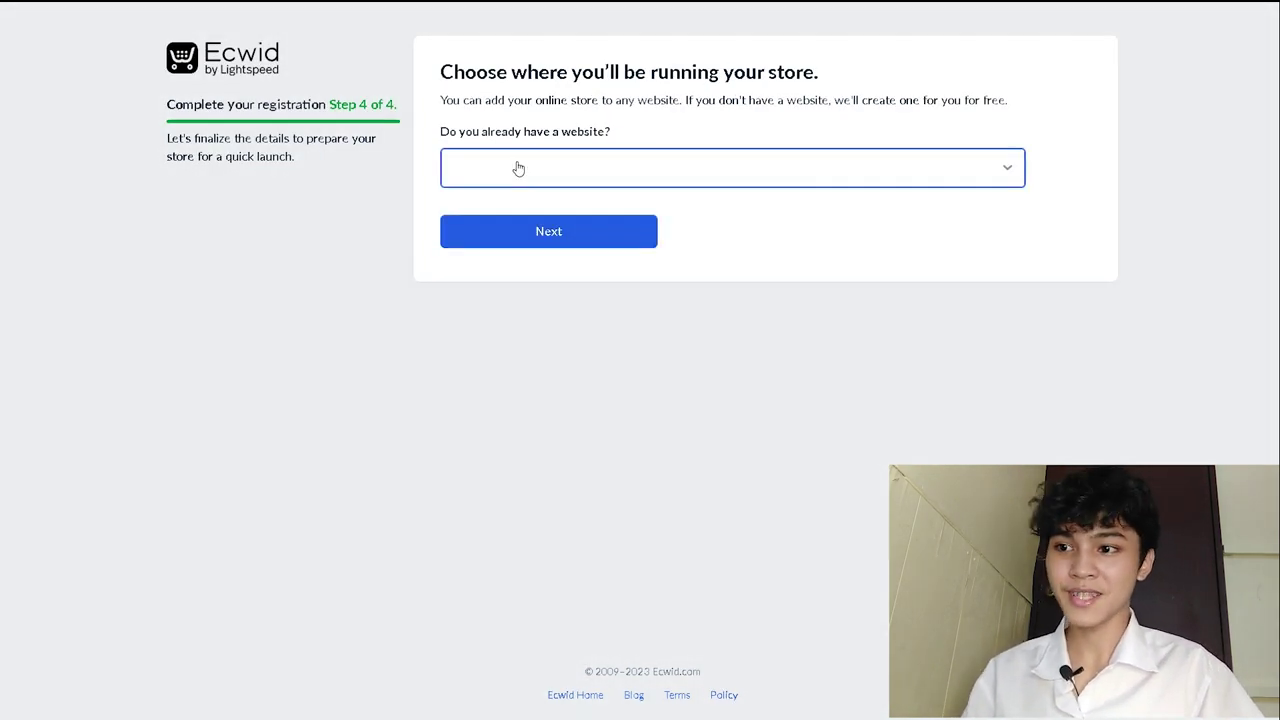
Answer No to already having a website, keep the free address giqir.company.site, and finish the registration.
click(544, 166)
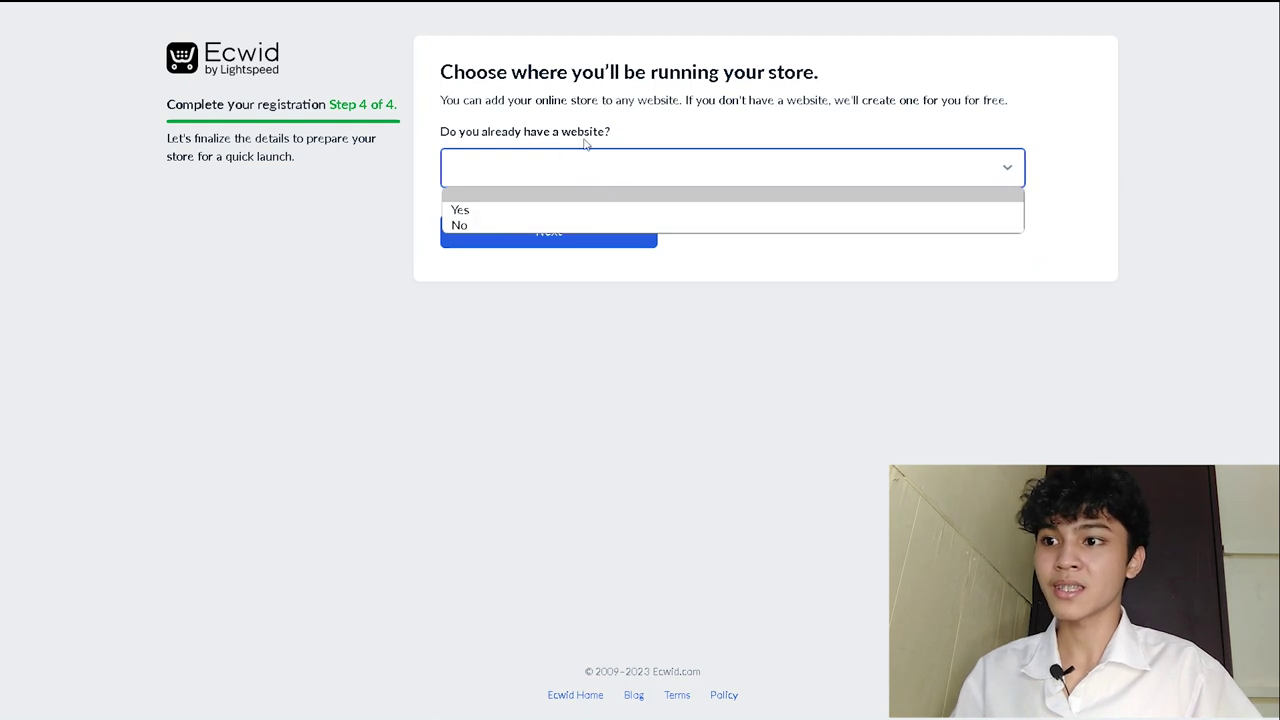
click(586, 144)
double_click(442, 131)
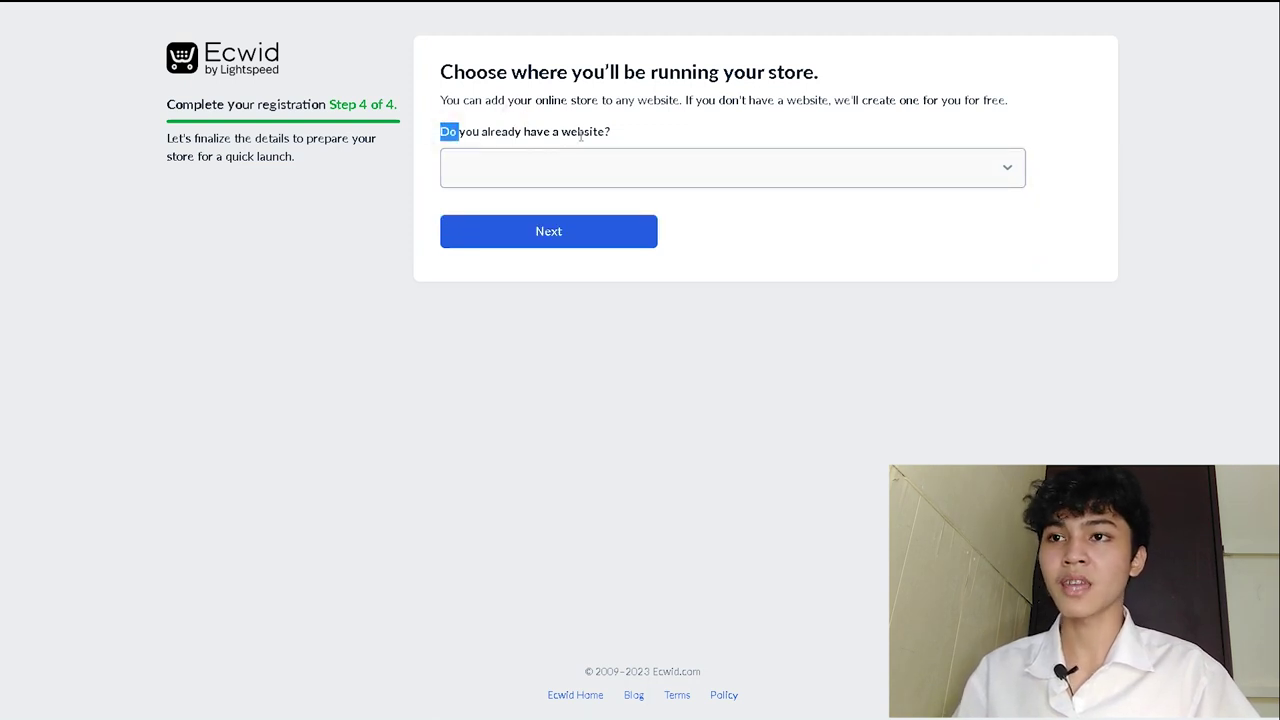
click(605, 131)
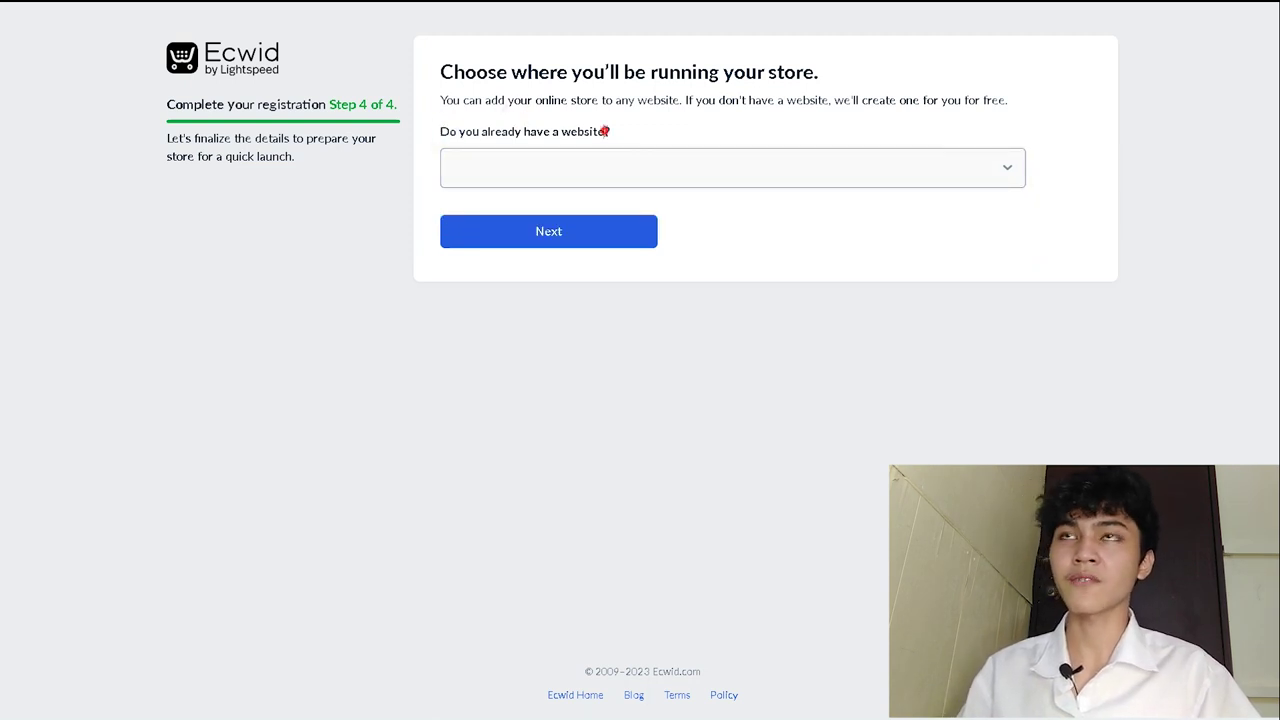
click(645, 165)
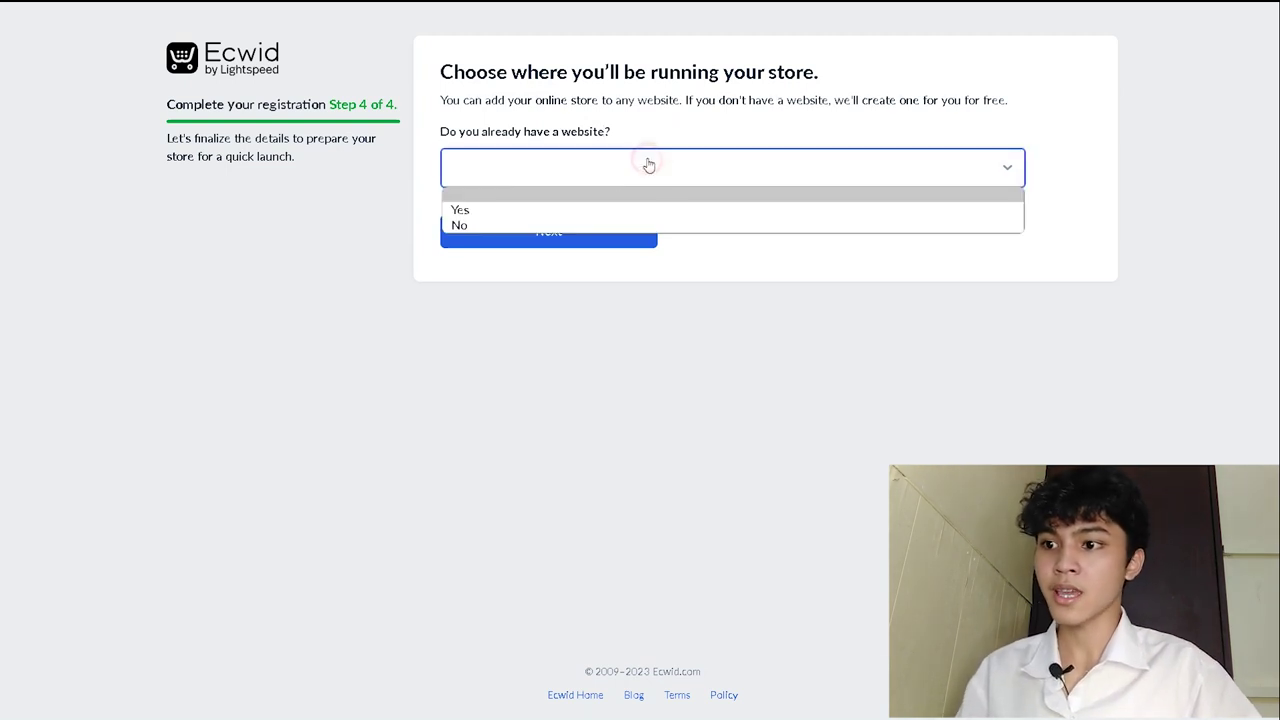
click(599, 226)
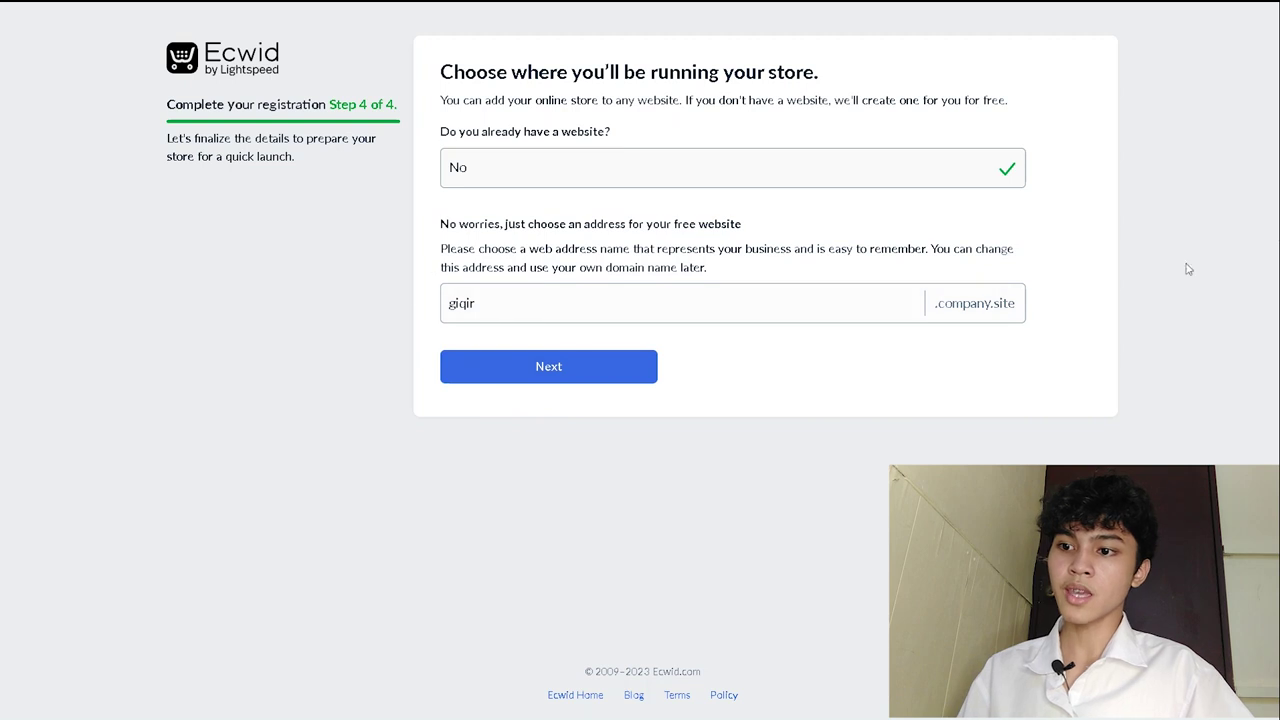
click(578, 378)
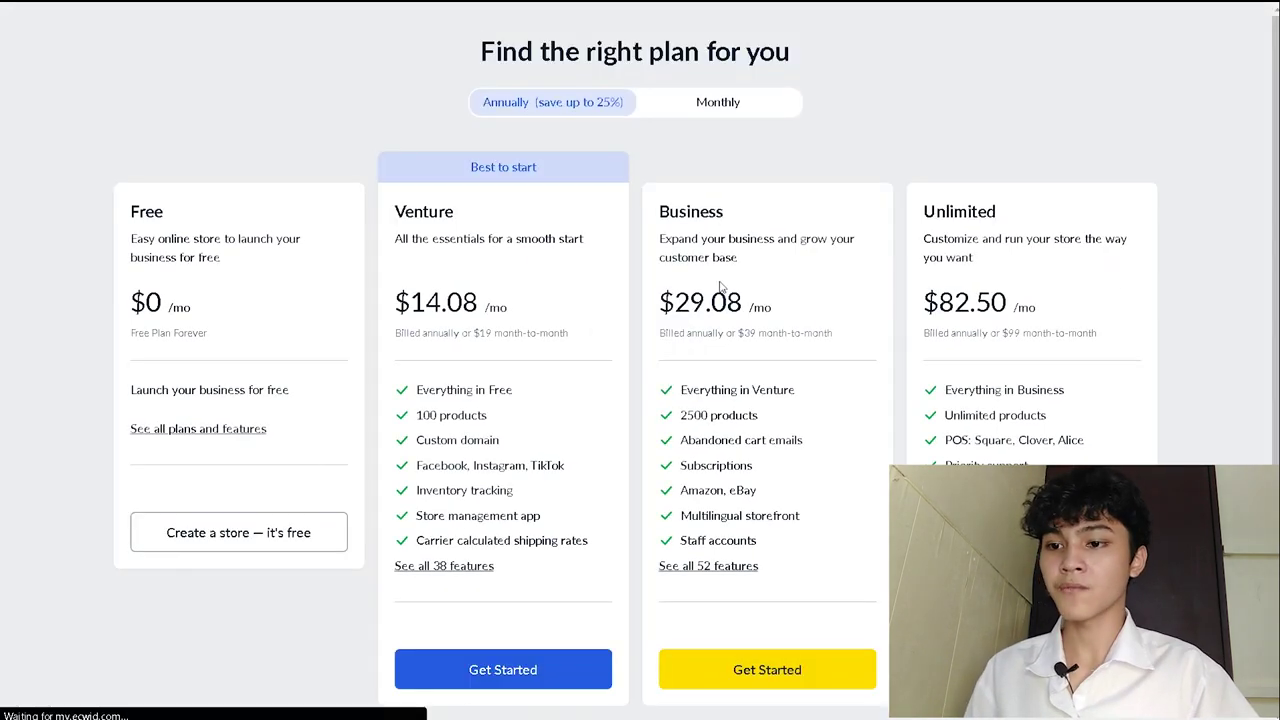
Compare the plan offers and create the store on the Free plan.
drag(414, 212, 394, 212)
click(674, 211)
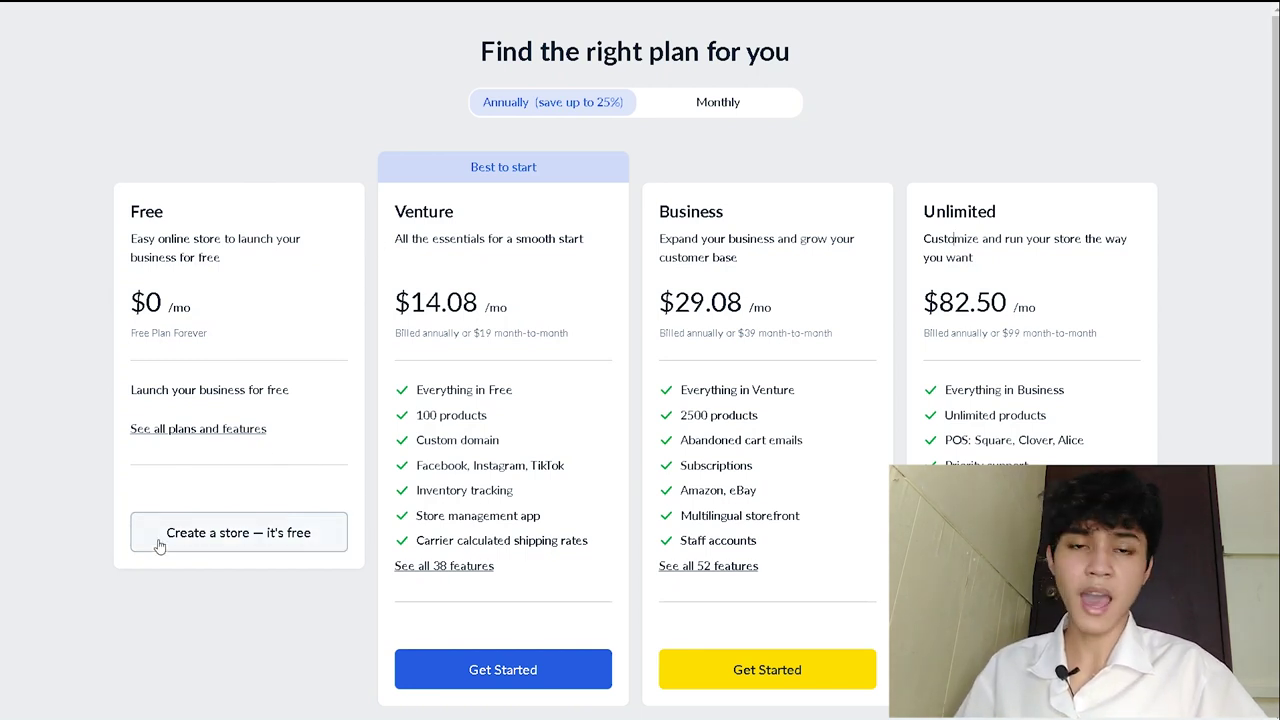
click(262, 530)
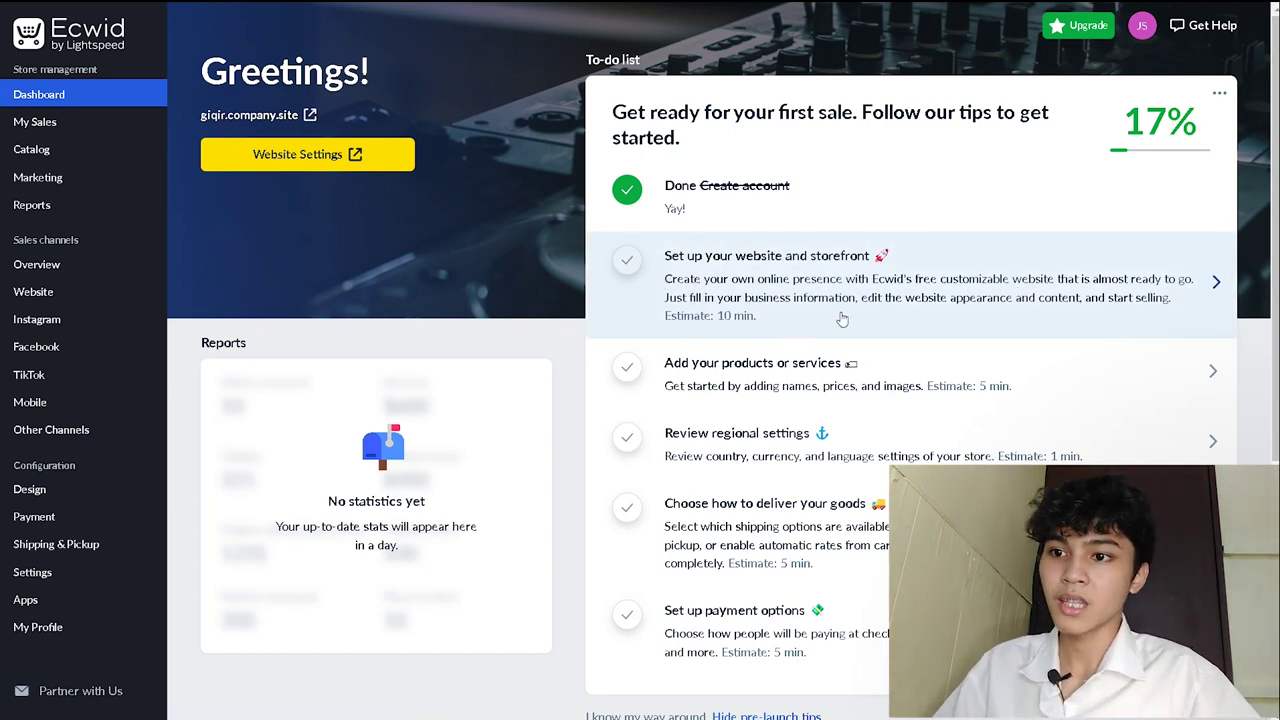
Look through the setup to-do list on the dashboard and dismiss it.
drag(668, 180, 906, 183)
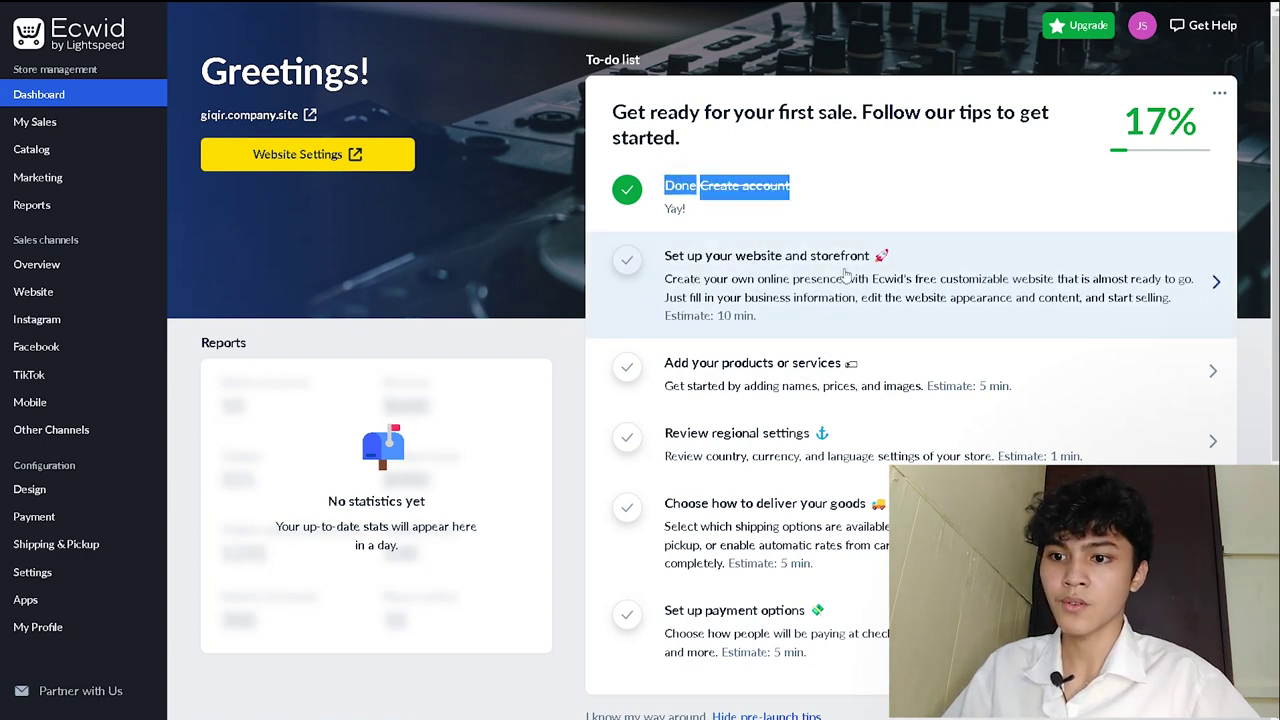
scroll(865, 443, down, 4)
scroll(865, 443, up, 4)
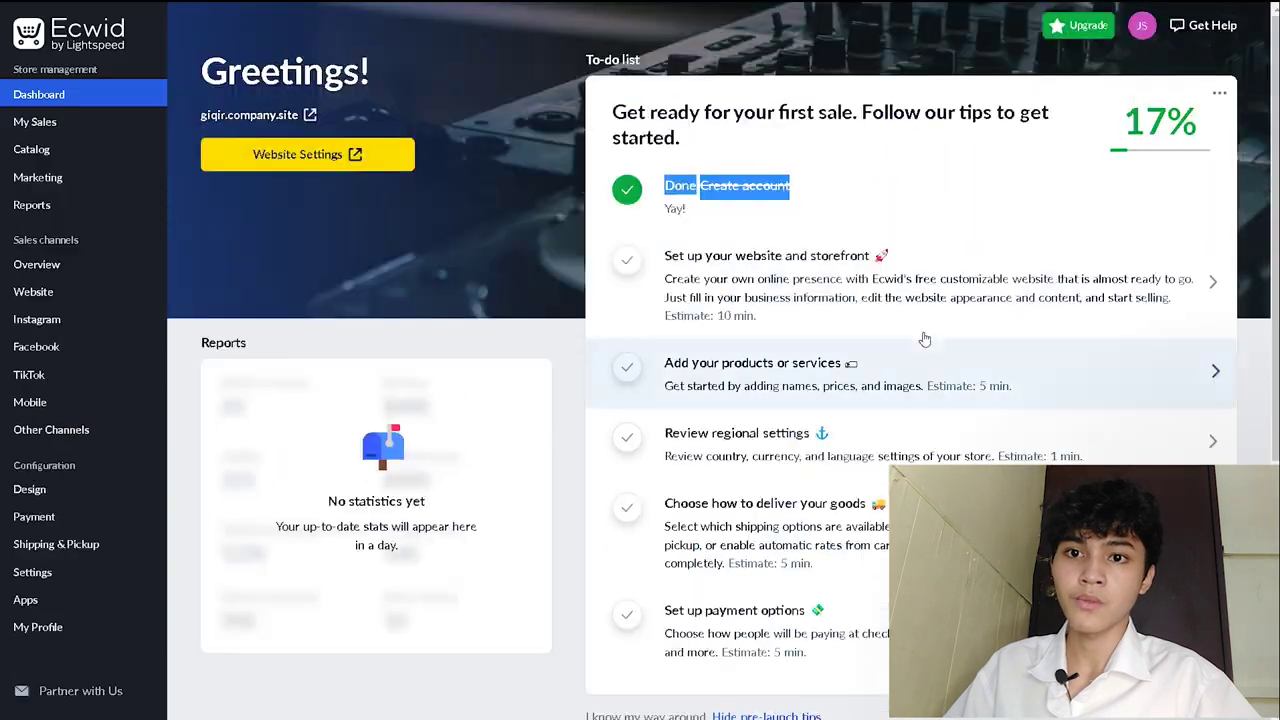
click(1224, 120)
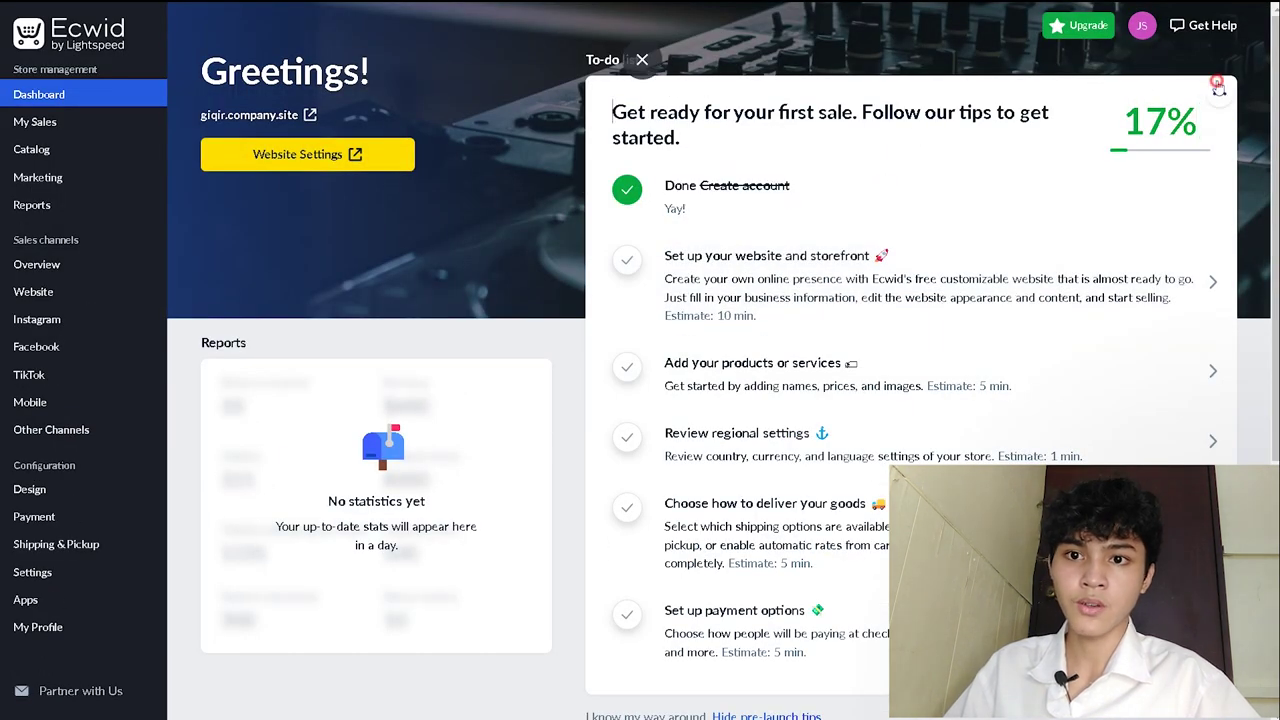
click(1219, 95)
click(1190, 138)
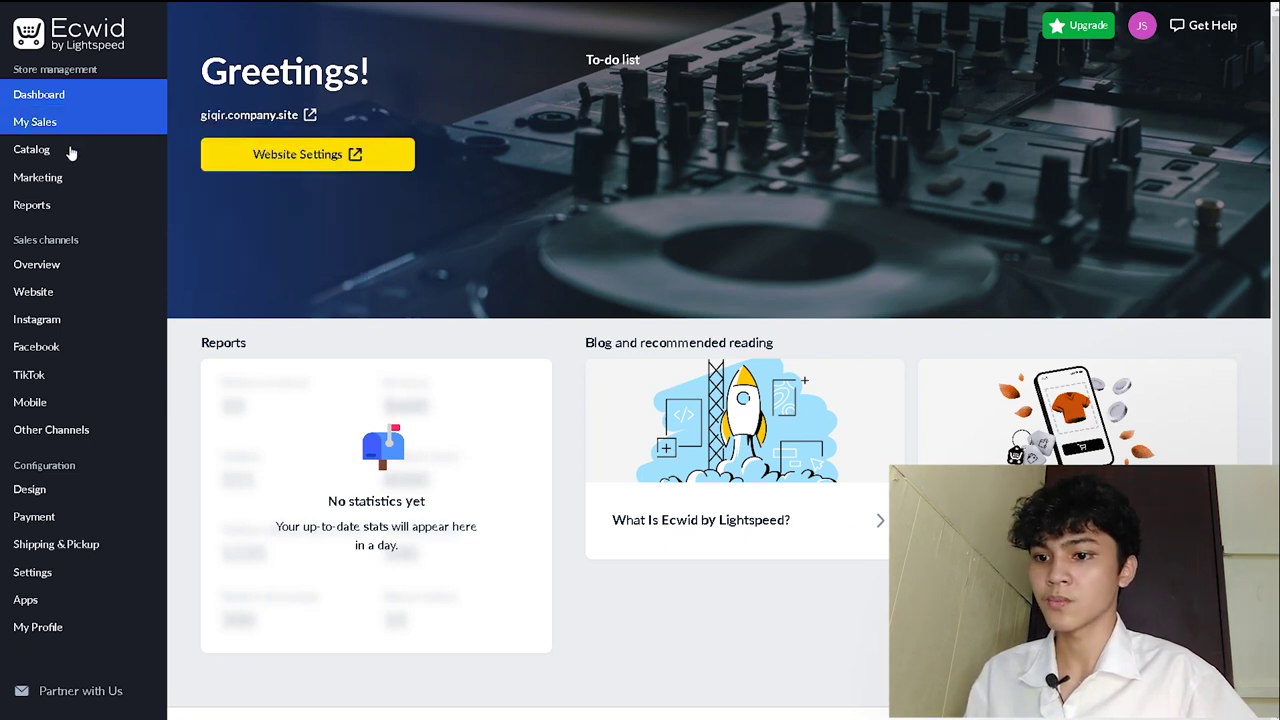
Open the sales channels overview and examine the available mobile, social media, marketplace and website selling options.
click(56, 266)
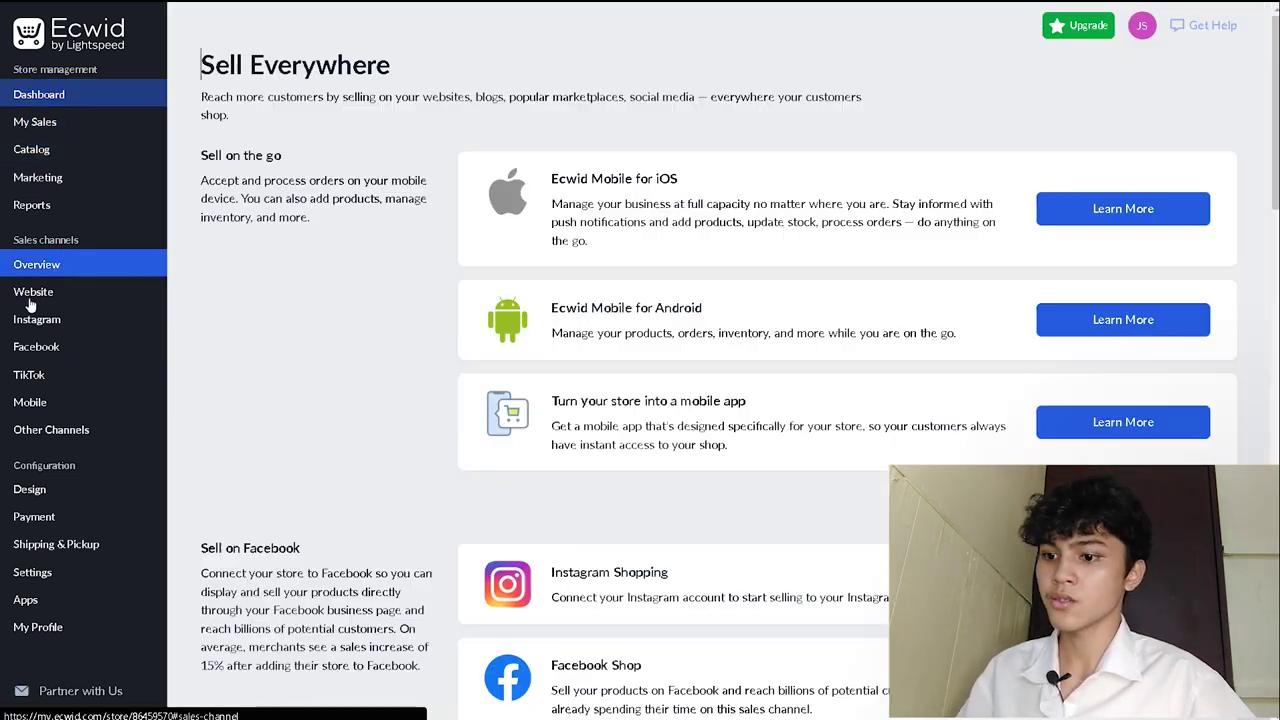
scroll(890, 391, down, 3)
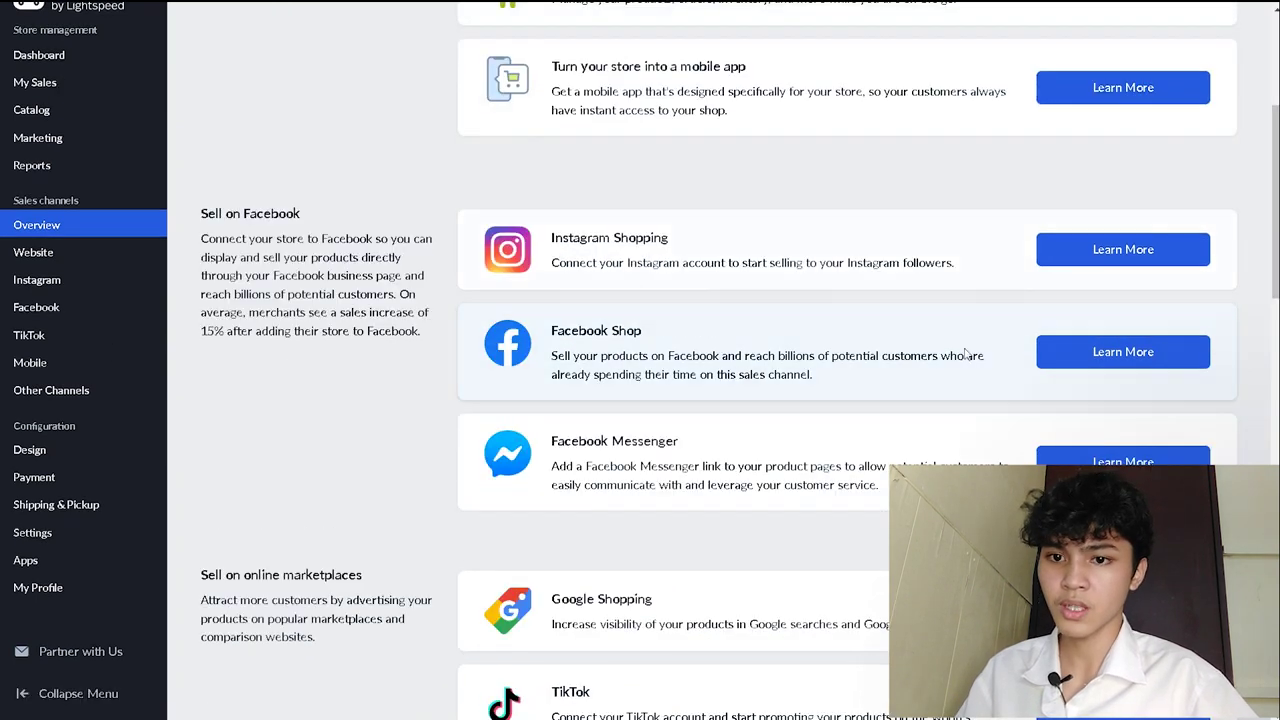
scroll(1040, 330, down, 4)
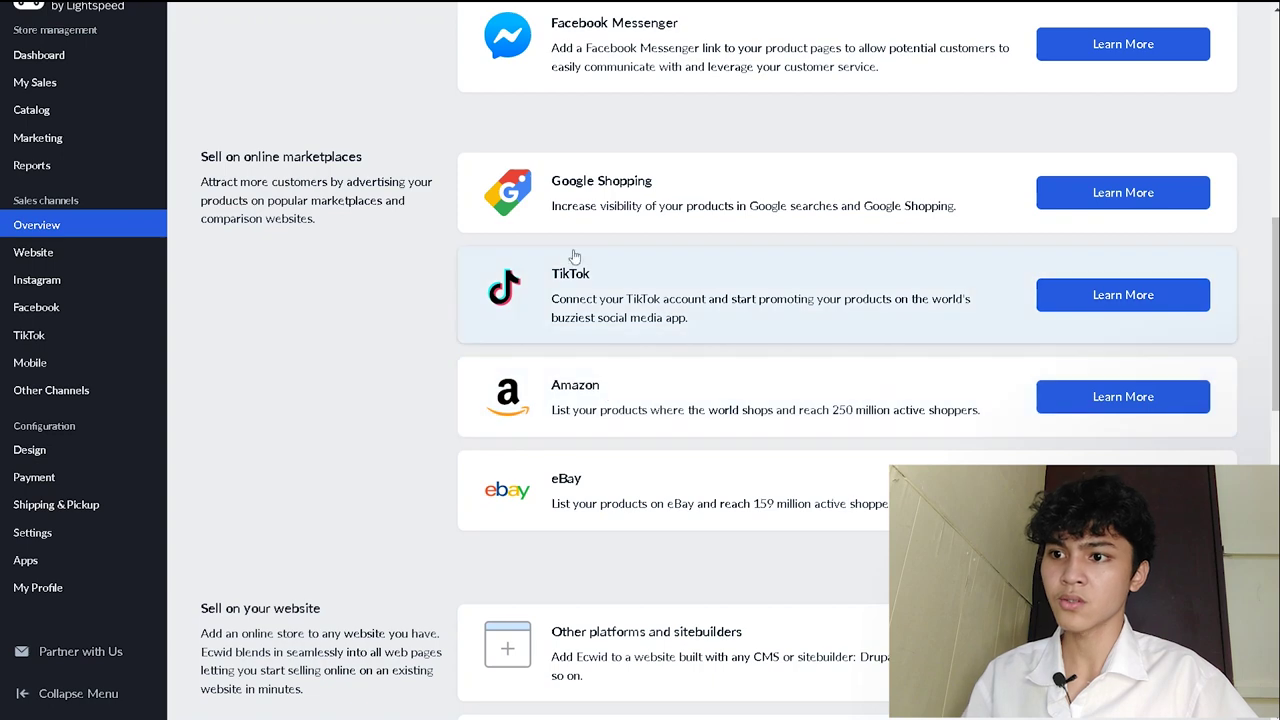
scroll(597, 370, up, 5)
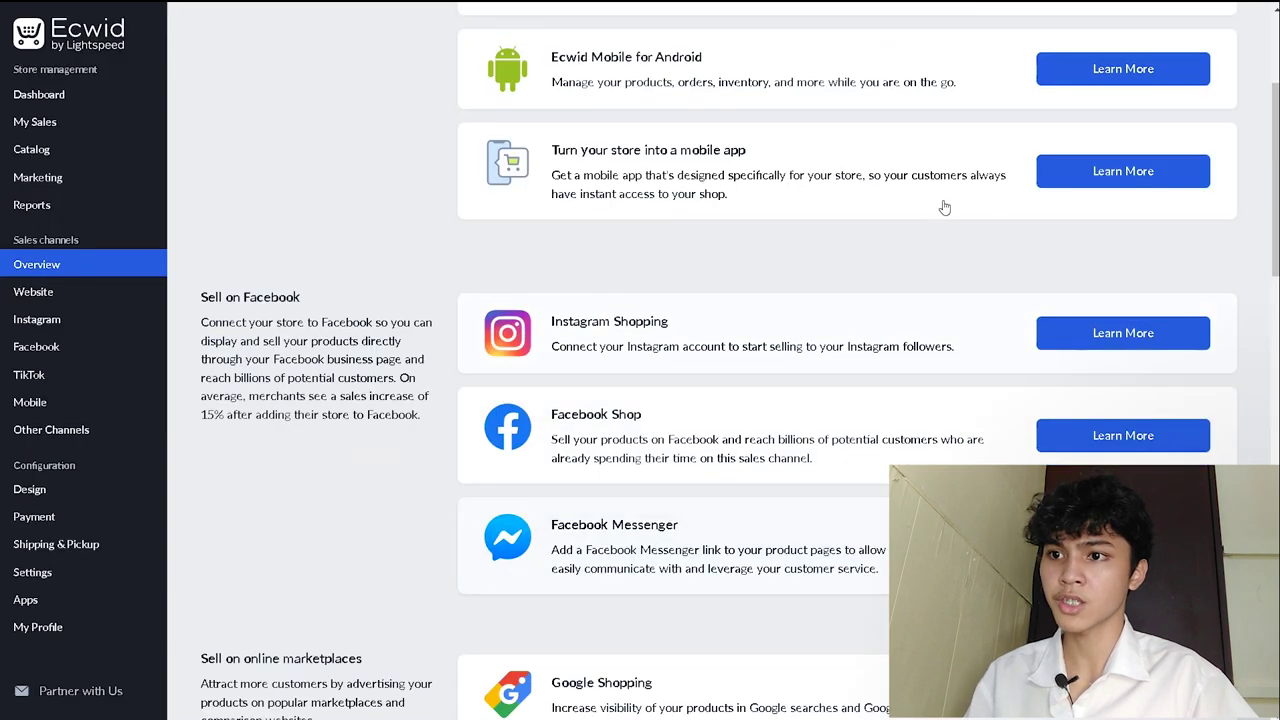
scroll(766, 206, down, 10)
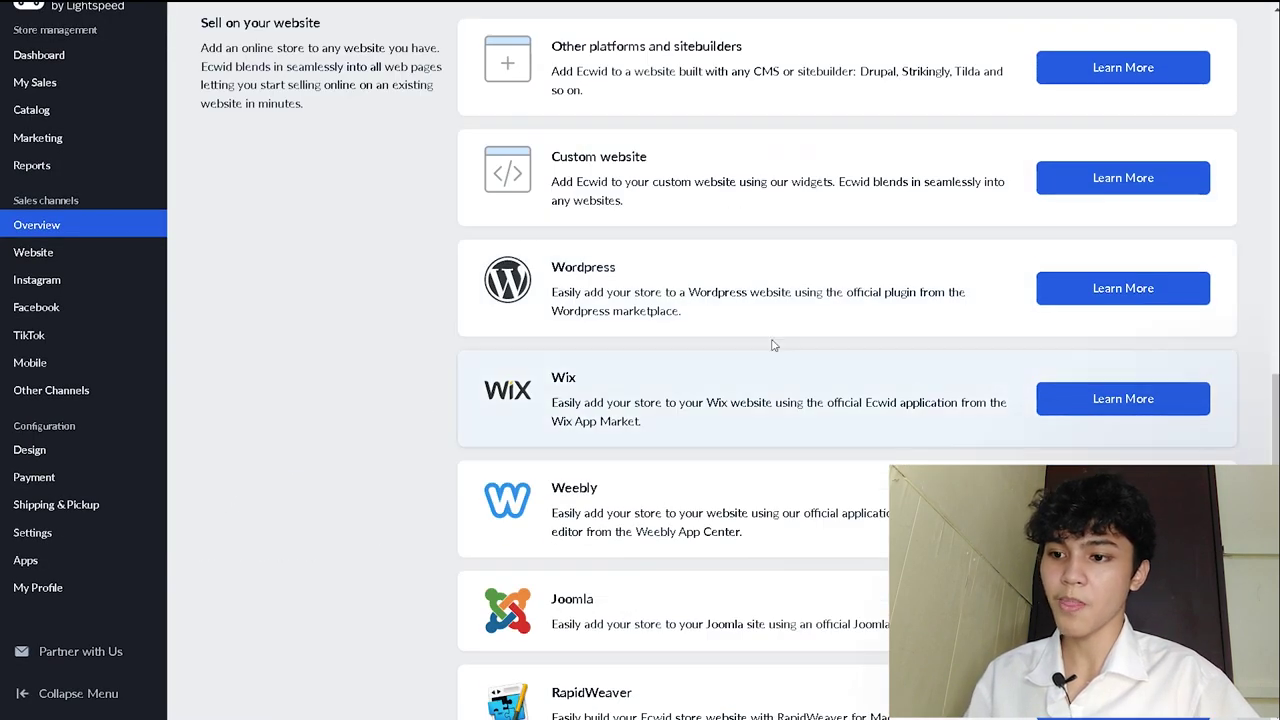
scroll(790, 330, down, 3)
scroll(880, 320, up, 6)
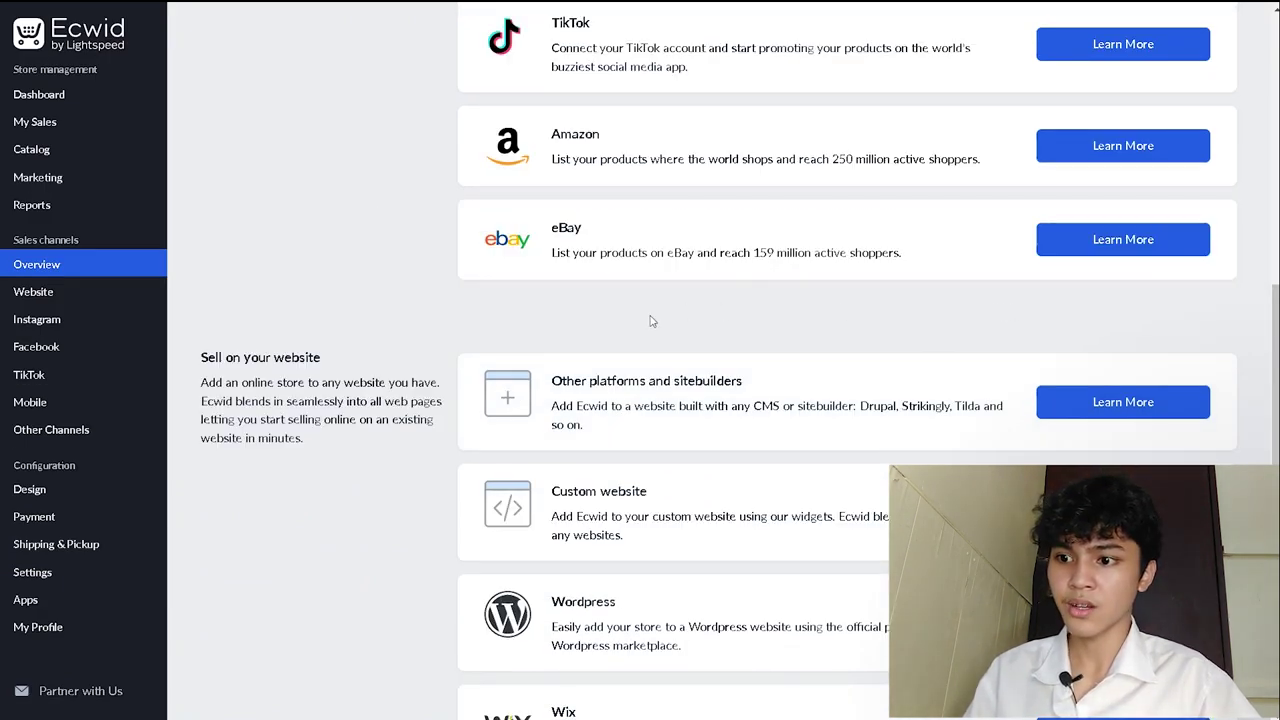
scroll(650, 321, down, 8)
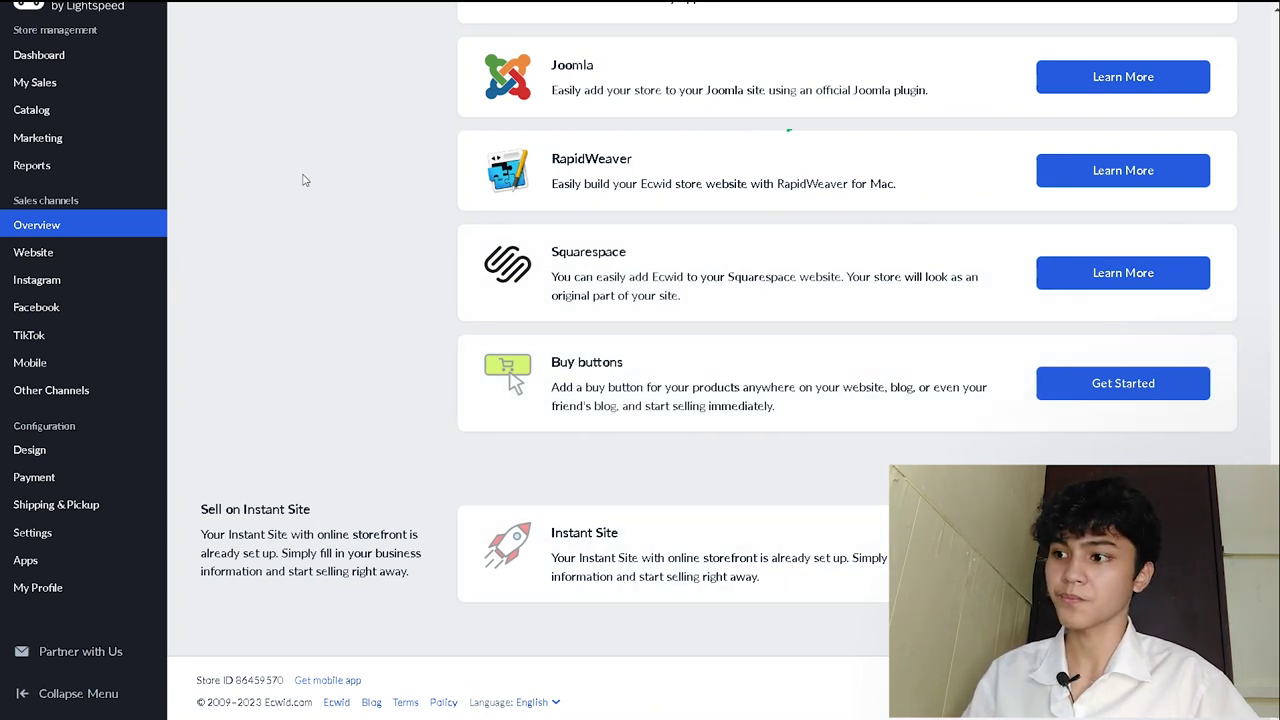
Review the website sales channel's settings and open the site appearance editor for GIQIR.
scroll(364, 161, up, 10)
click(80, 290)
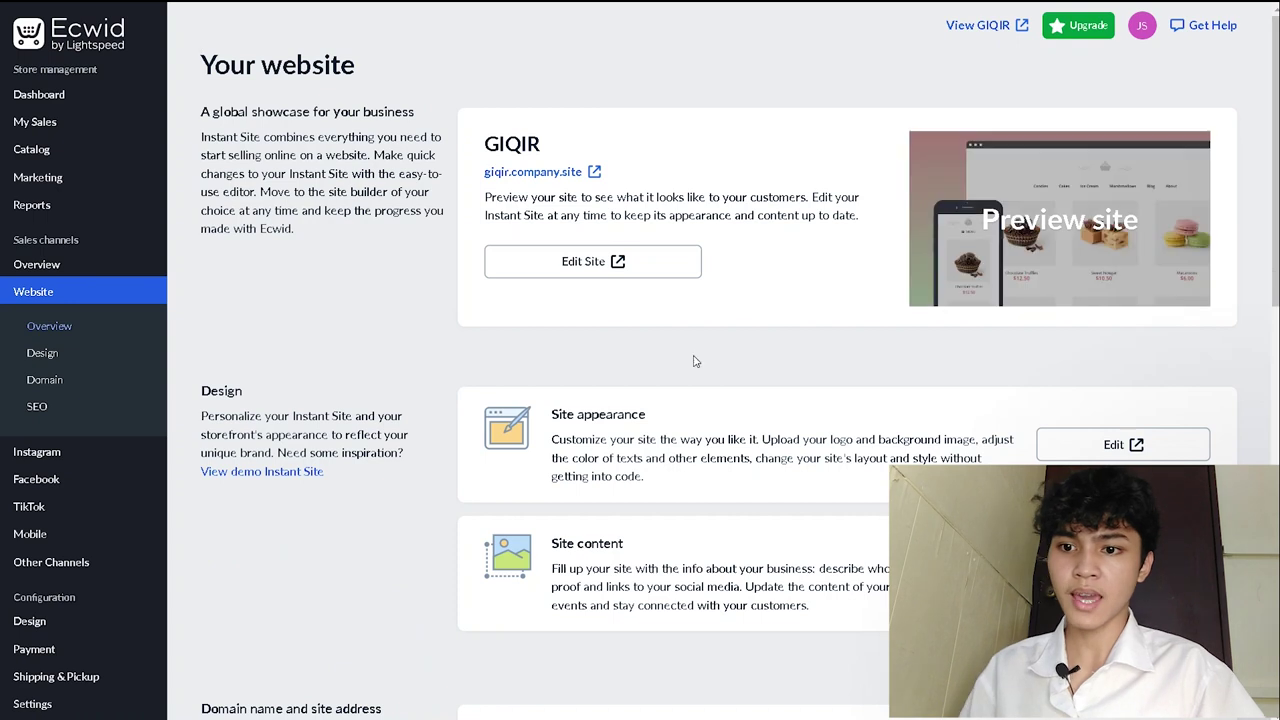
scroll(1114, 349, down, 5)
scroll(1200, 390, up, 3)
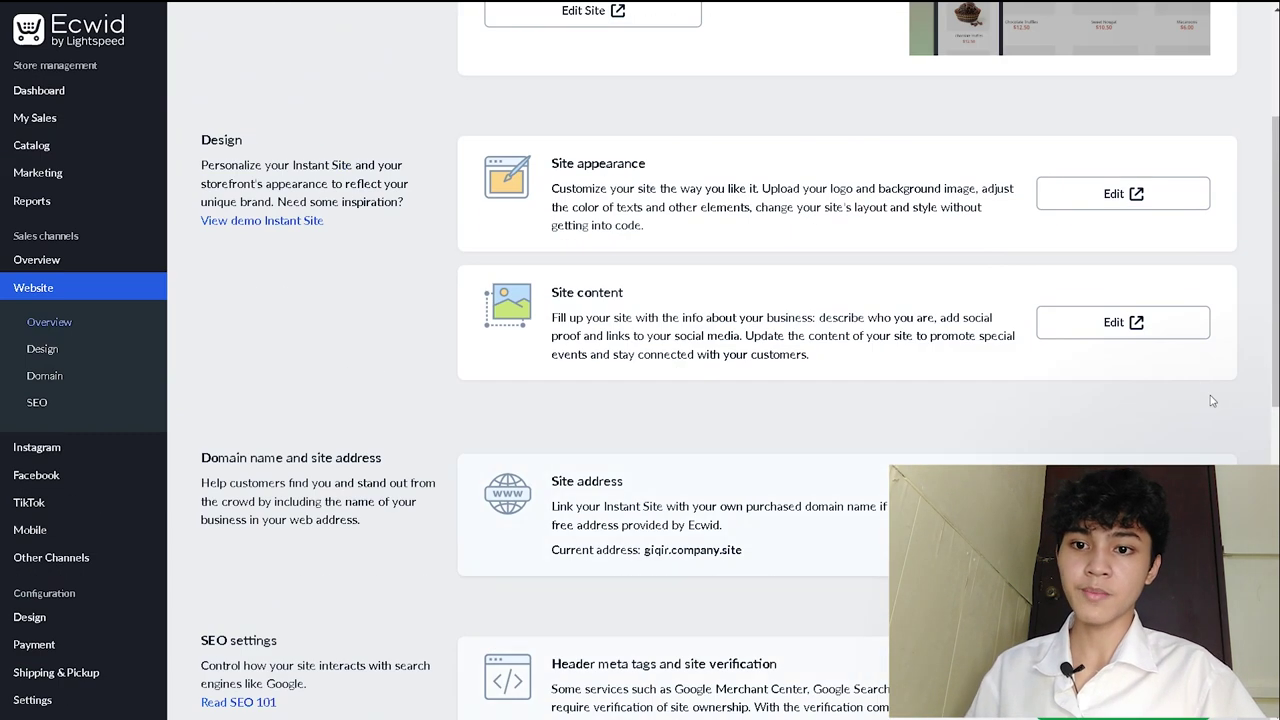
scroll(1212, 403, up, 2)
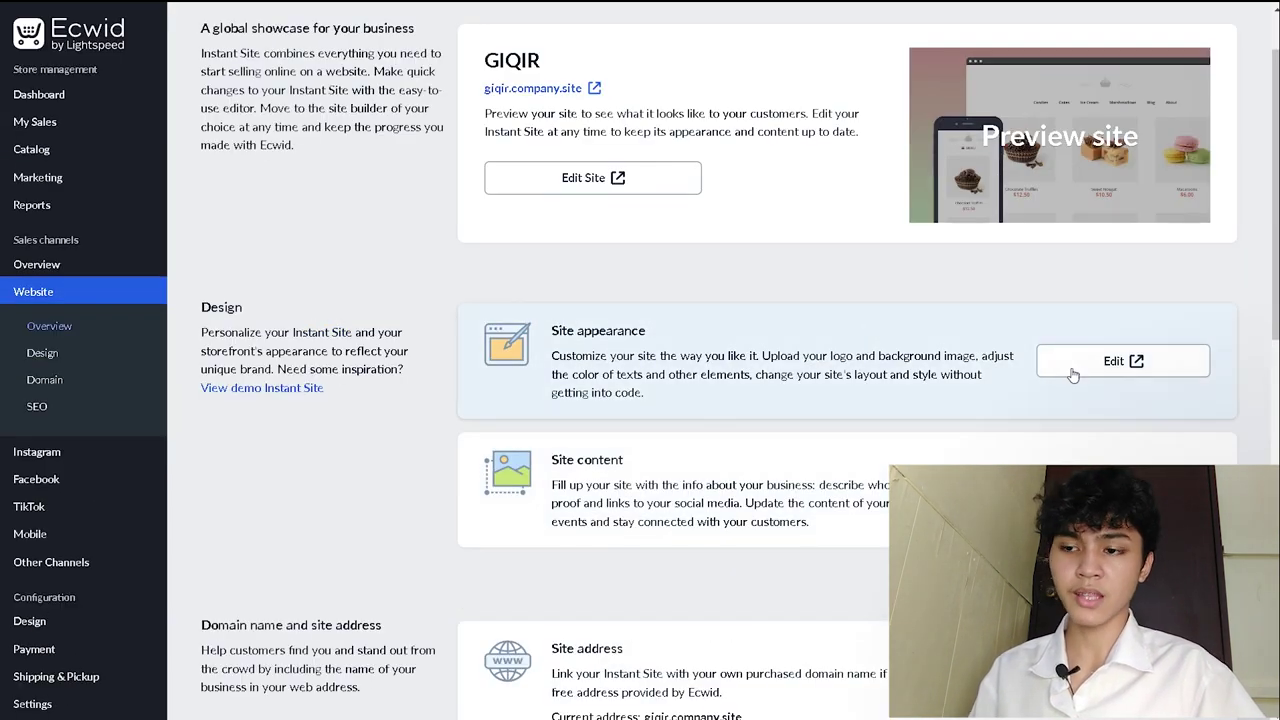
click(1127, 366)
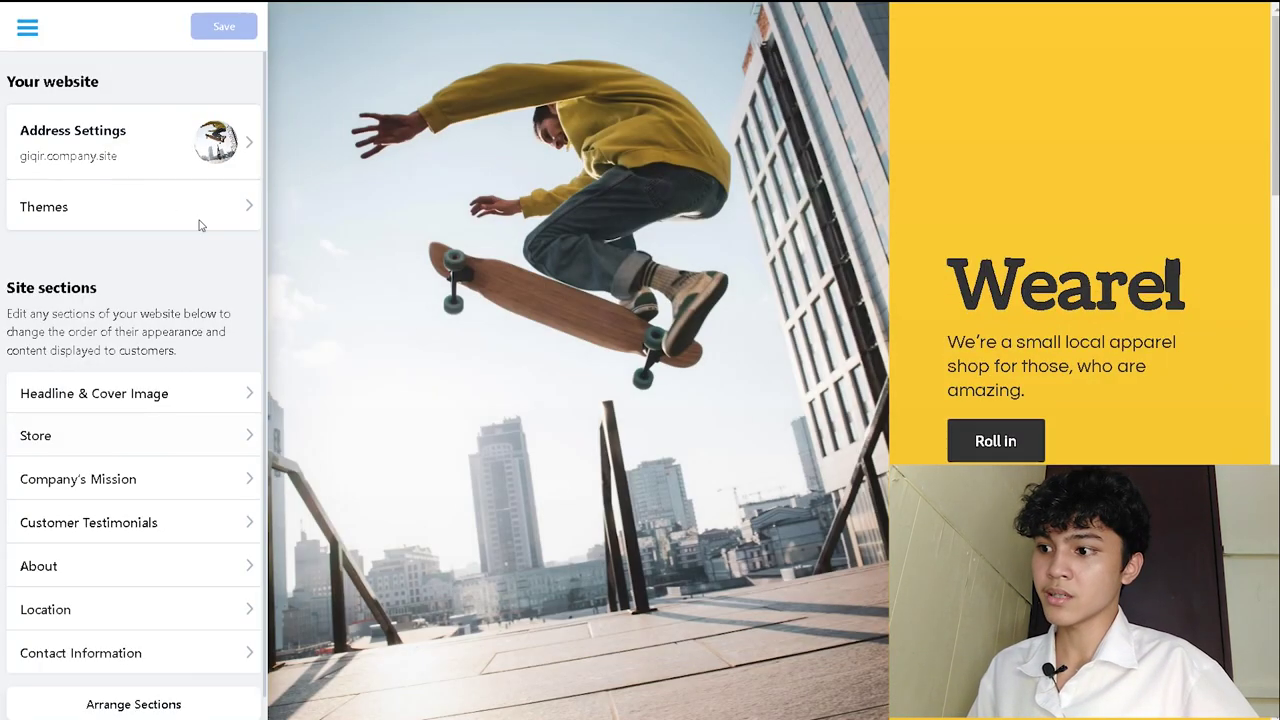
Browse the design themes and apply the "For the love of youth styles, cool prints and vivid colors" theme.
scroll(127, 417, down, 1)
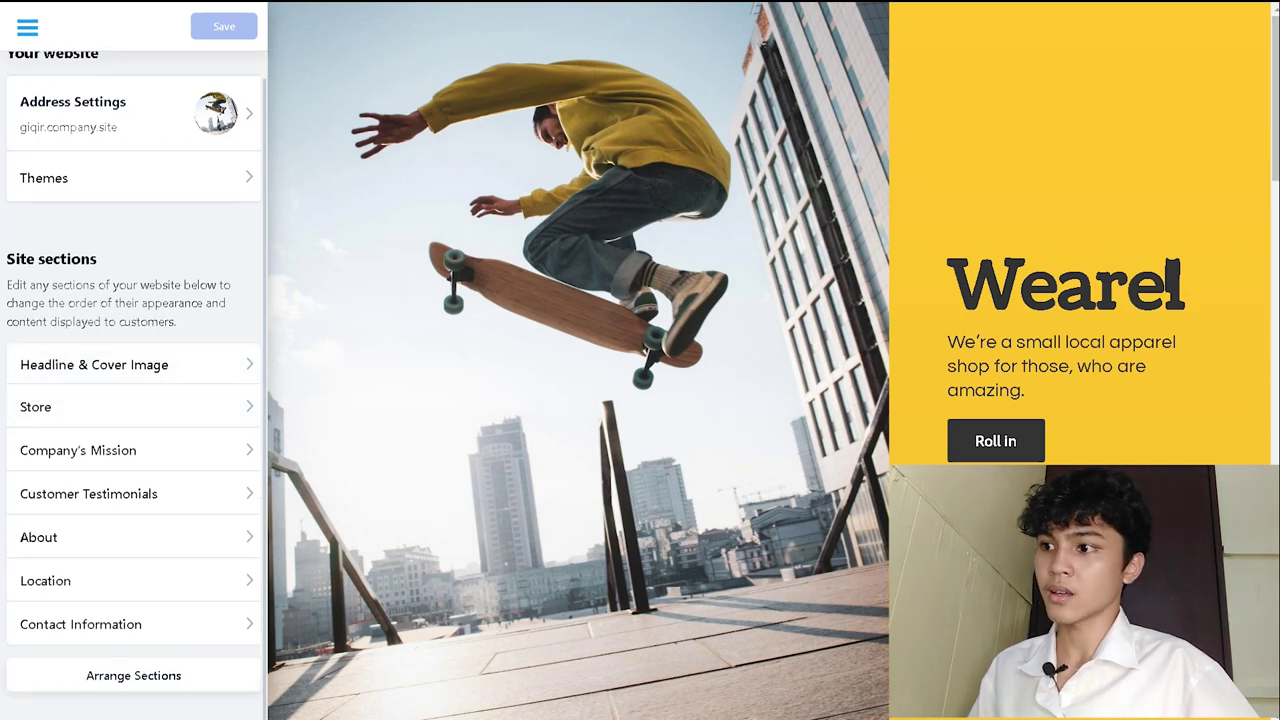
scroll(109, 229, up, 1)
click(109, 207)
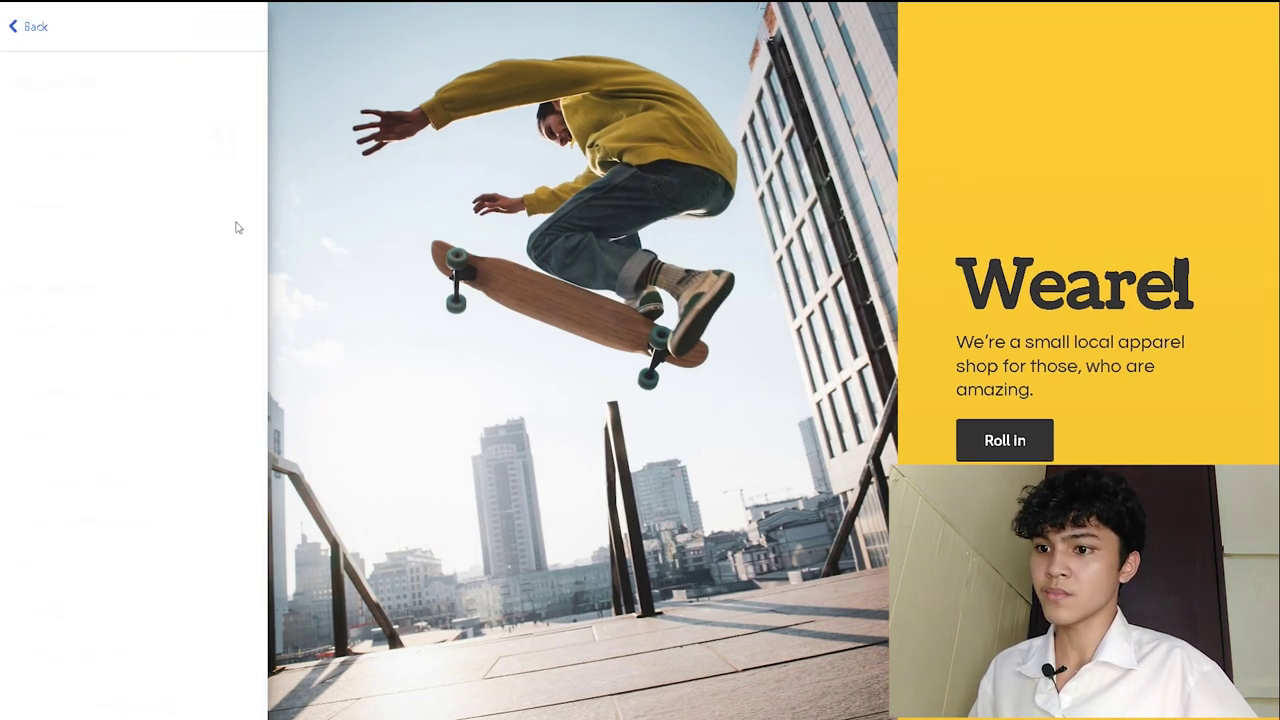
scroll(718, 381, down, 5)
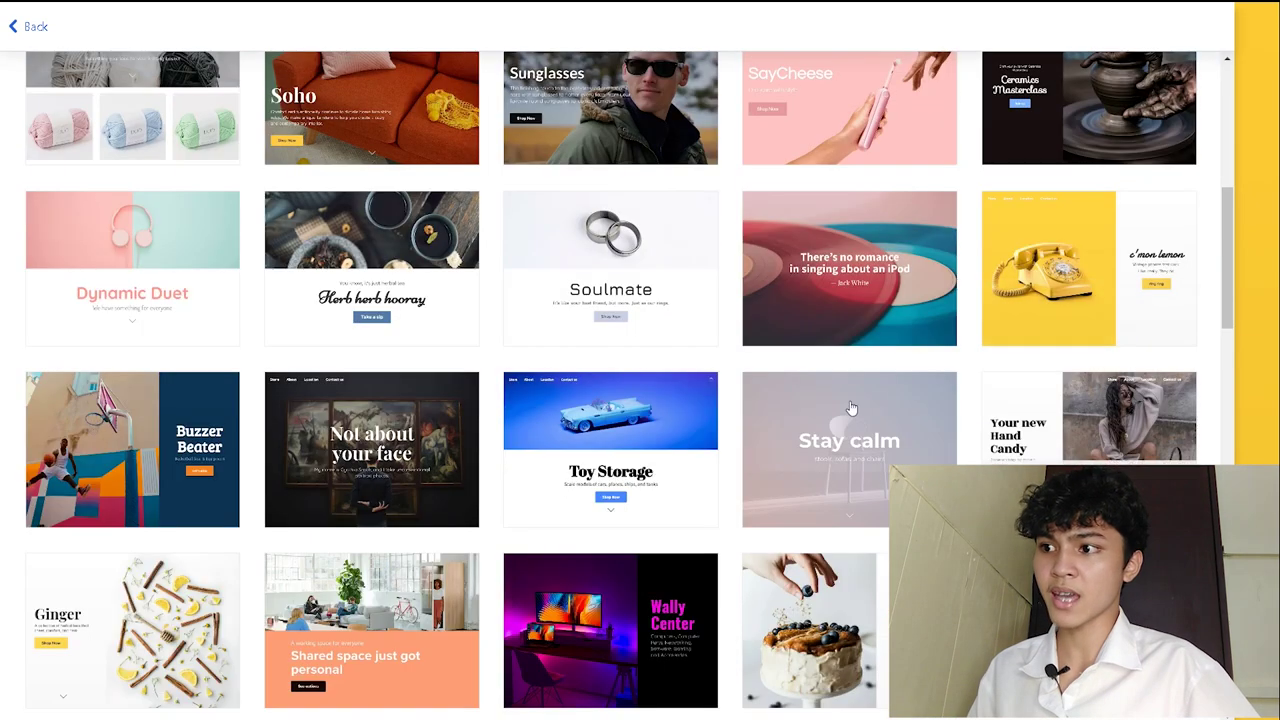
scroll(474, 200, up, 6)
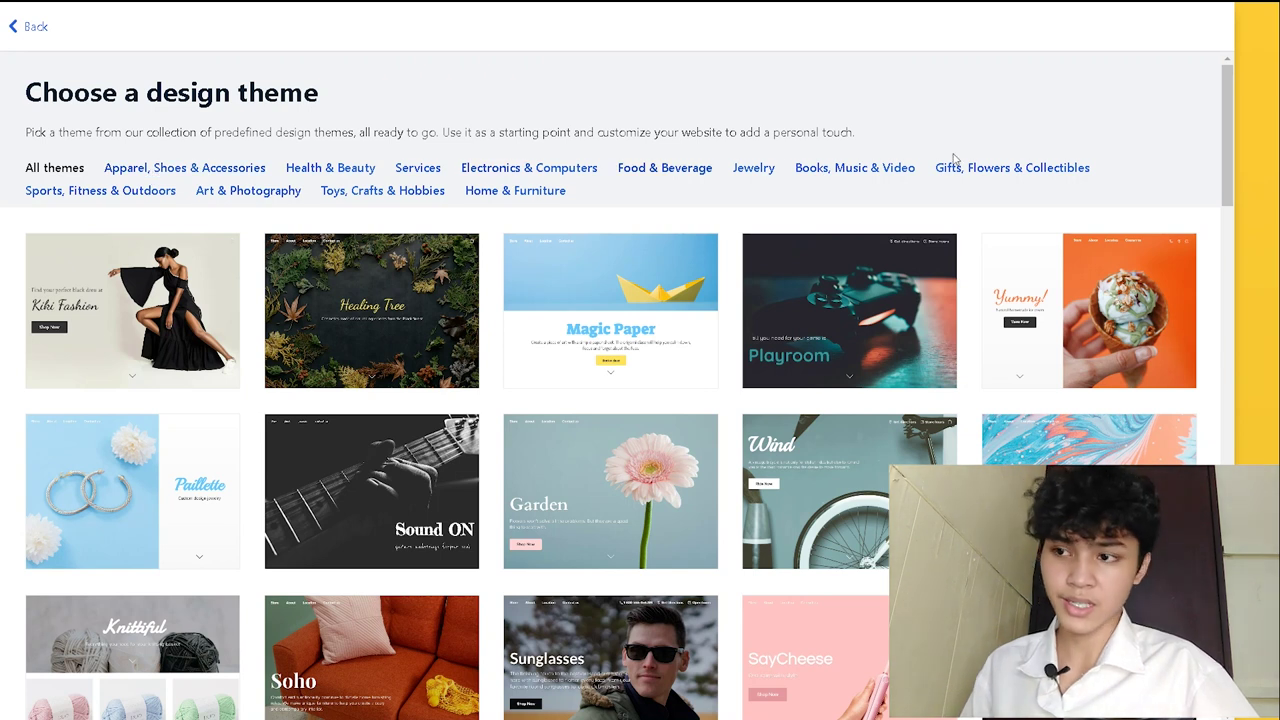
scroll(620, 470, down, 11)
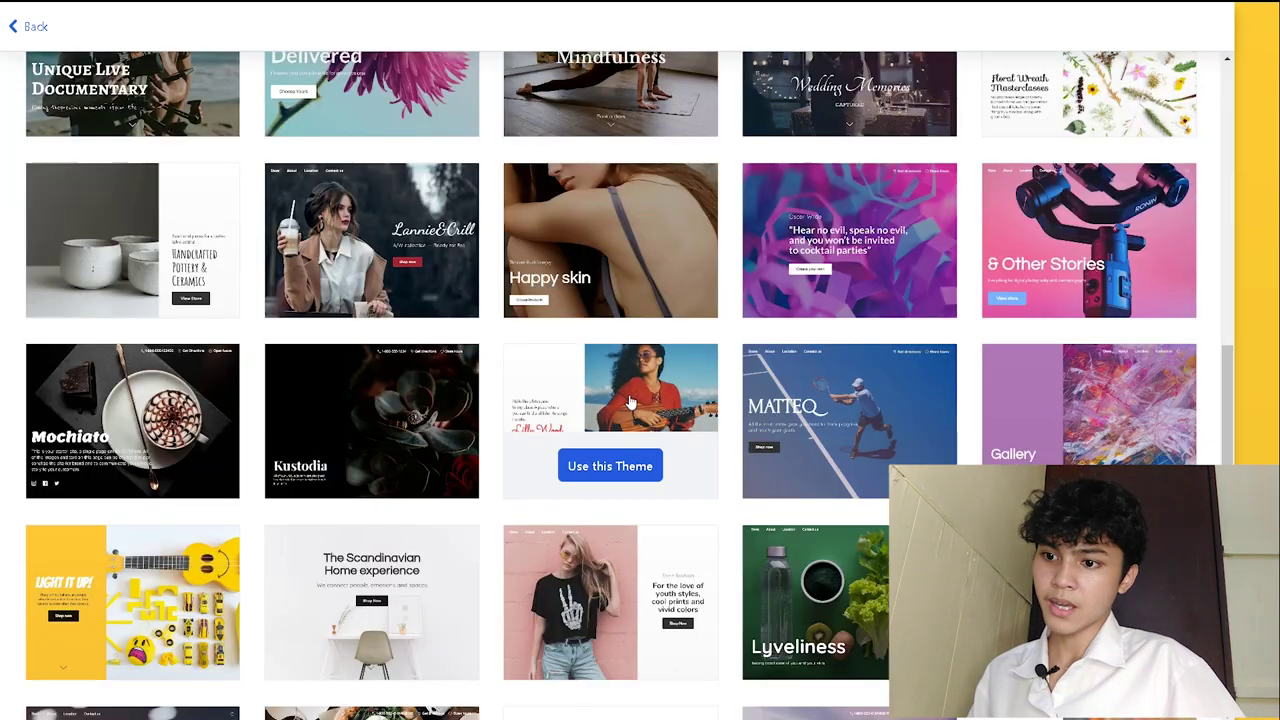
click(610, 481)
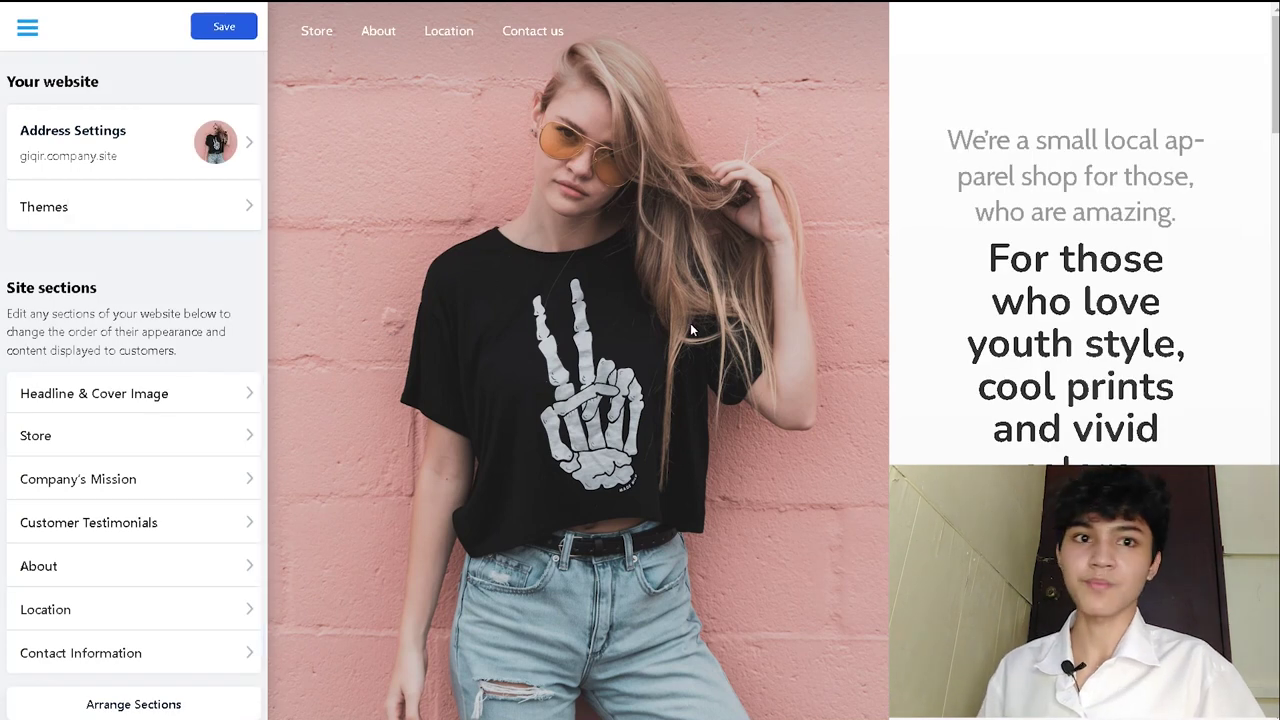
Review the free subdomain and store name in the address settings, and save the site with the new theme.
click(128, 145)
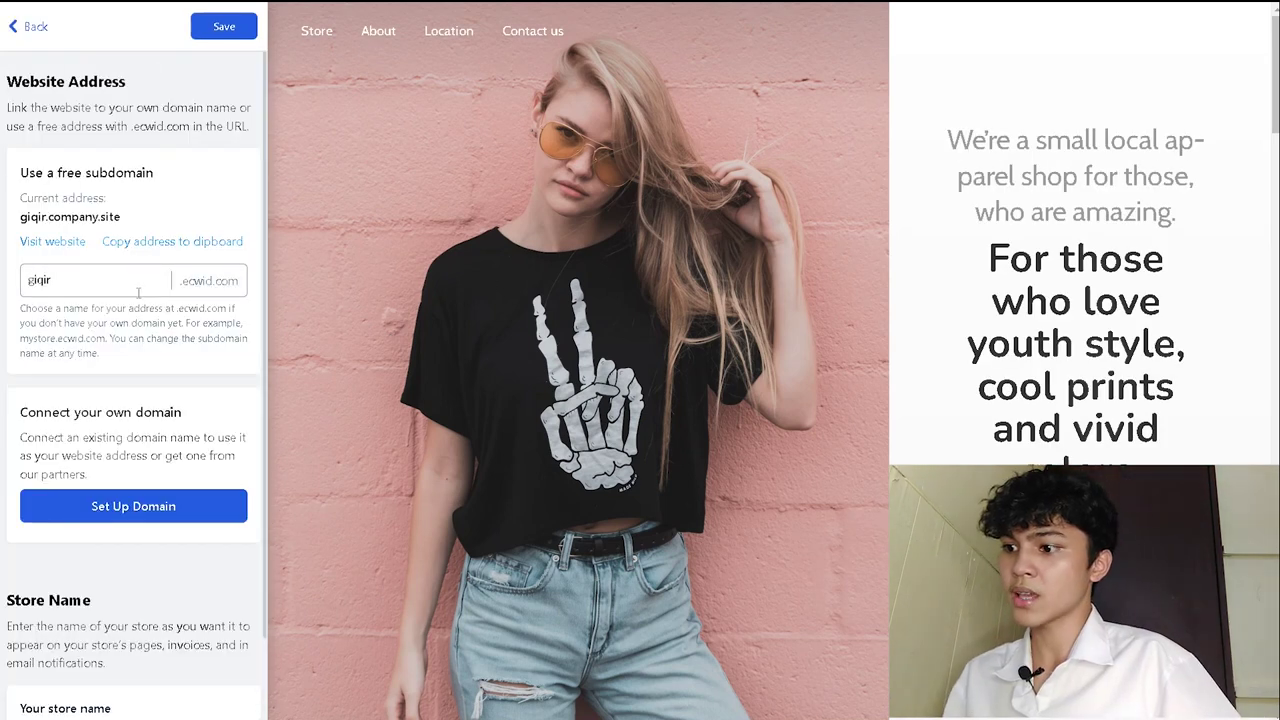
click(122, 267)
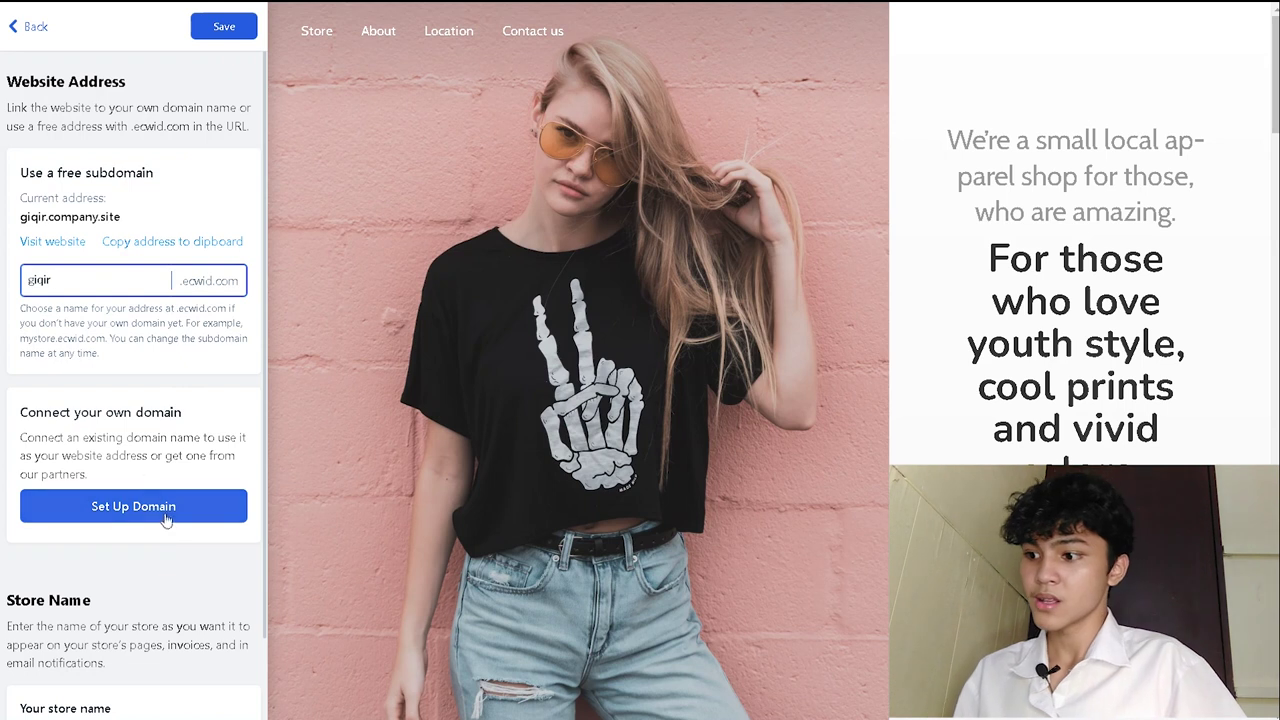
scroll(162, 305, down, 1)
click(91, 653)
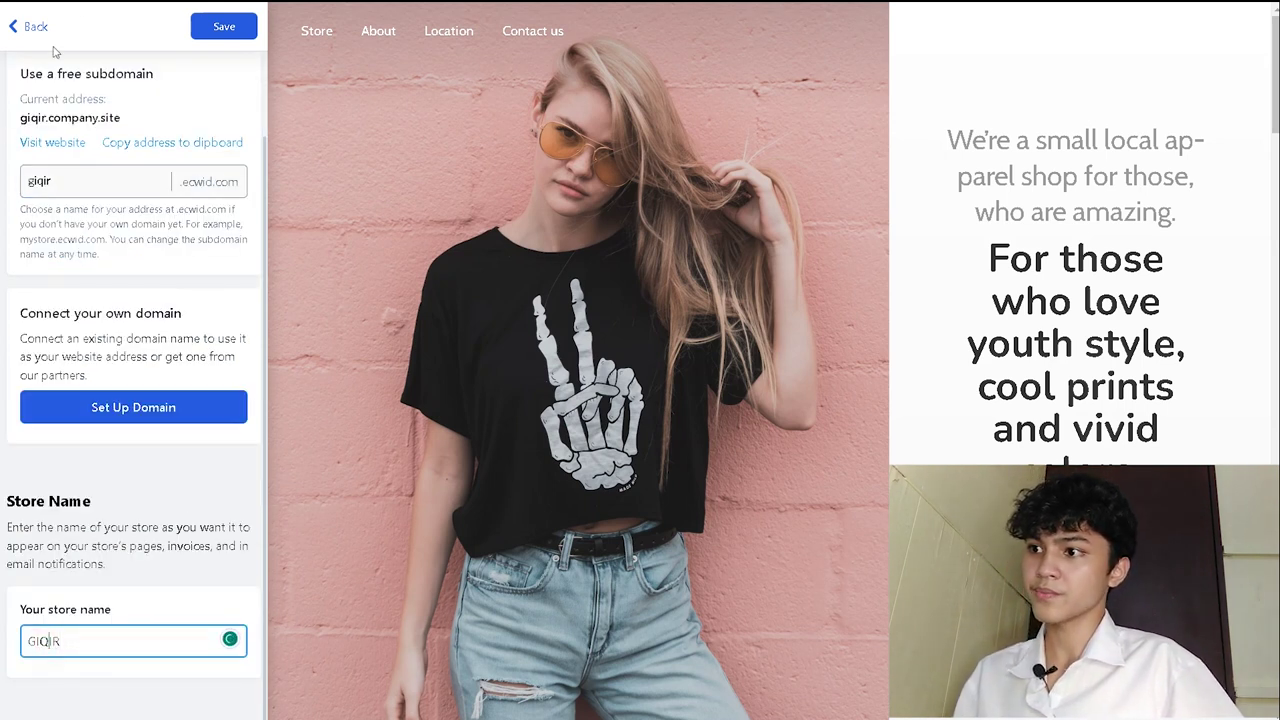
click(218, 40)
click(16, 30)
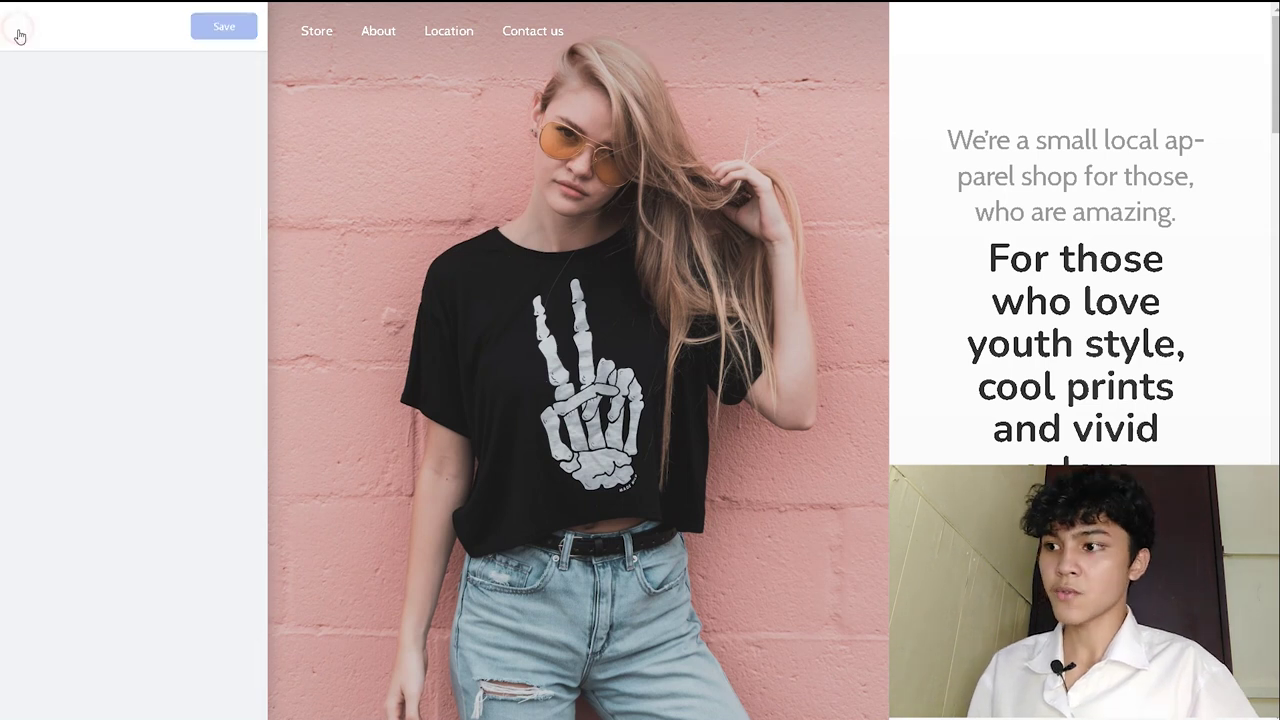
Set the cover headline to "Plain and Clean" and its description to "Experience premium and quality T-shirt".
click(196, 400)
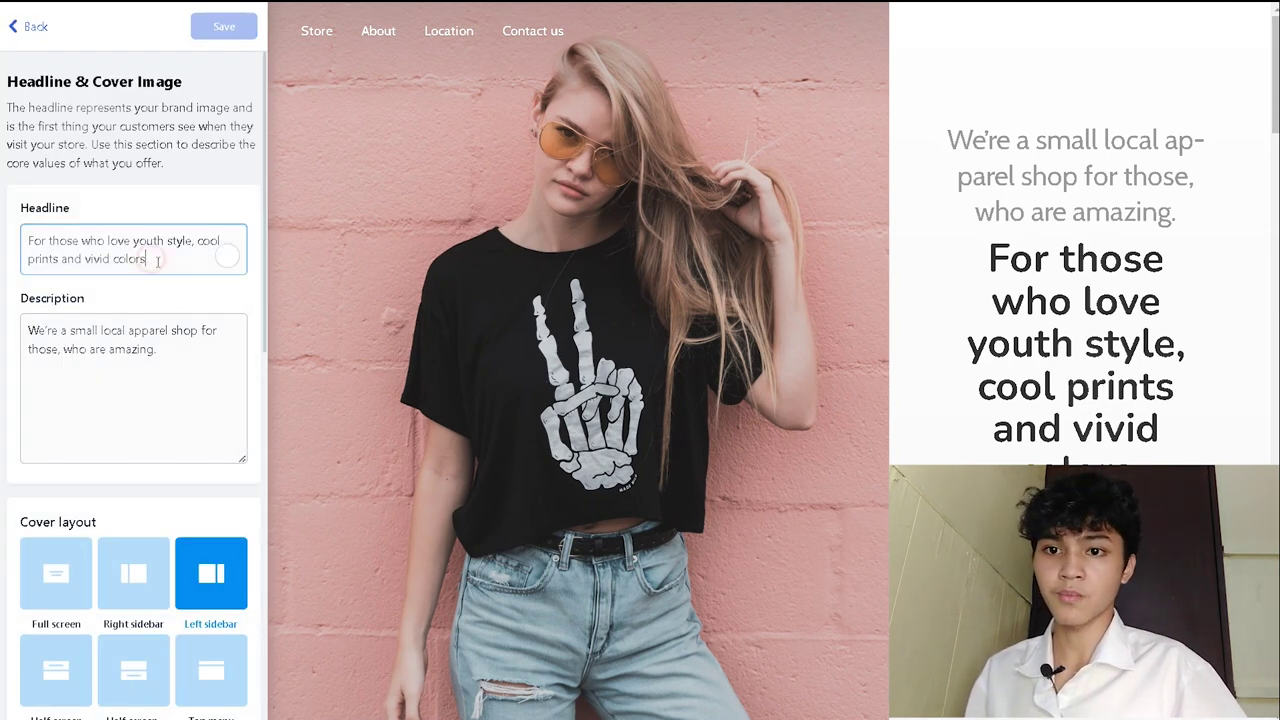
drag(150, 259, 55, 226)
key(BackSpace)
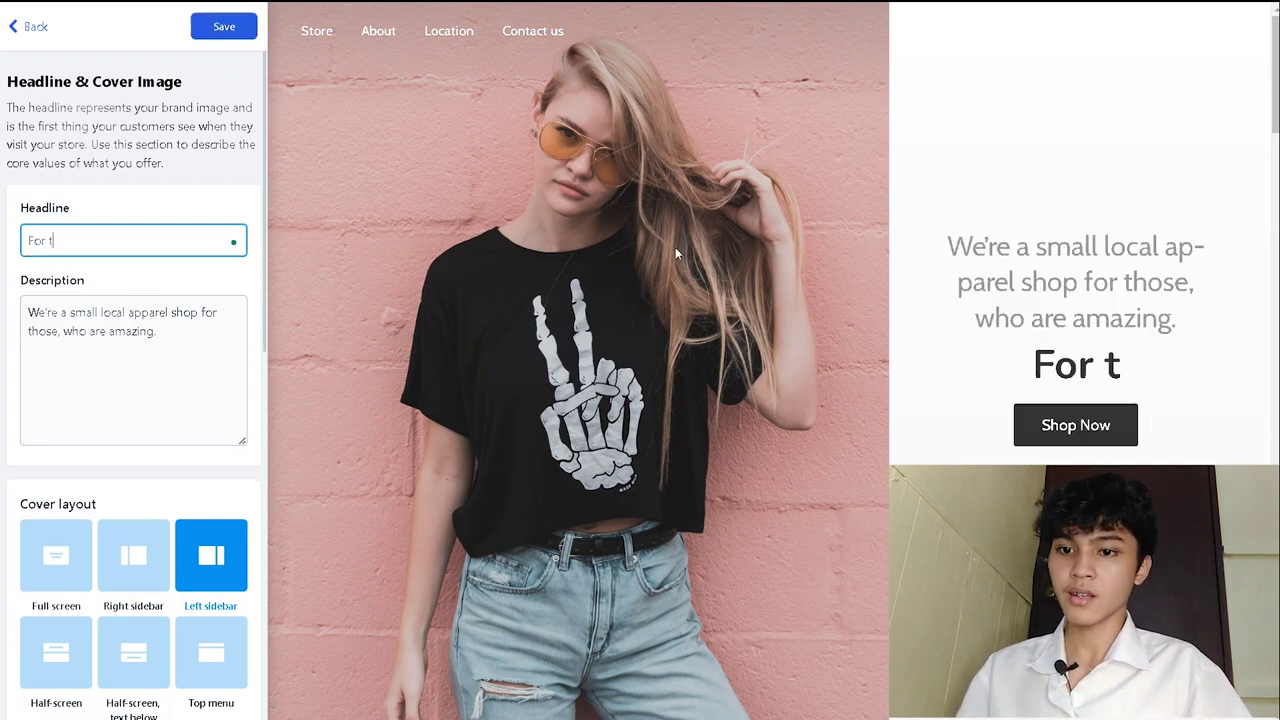
key(ctrl+z)
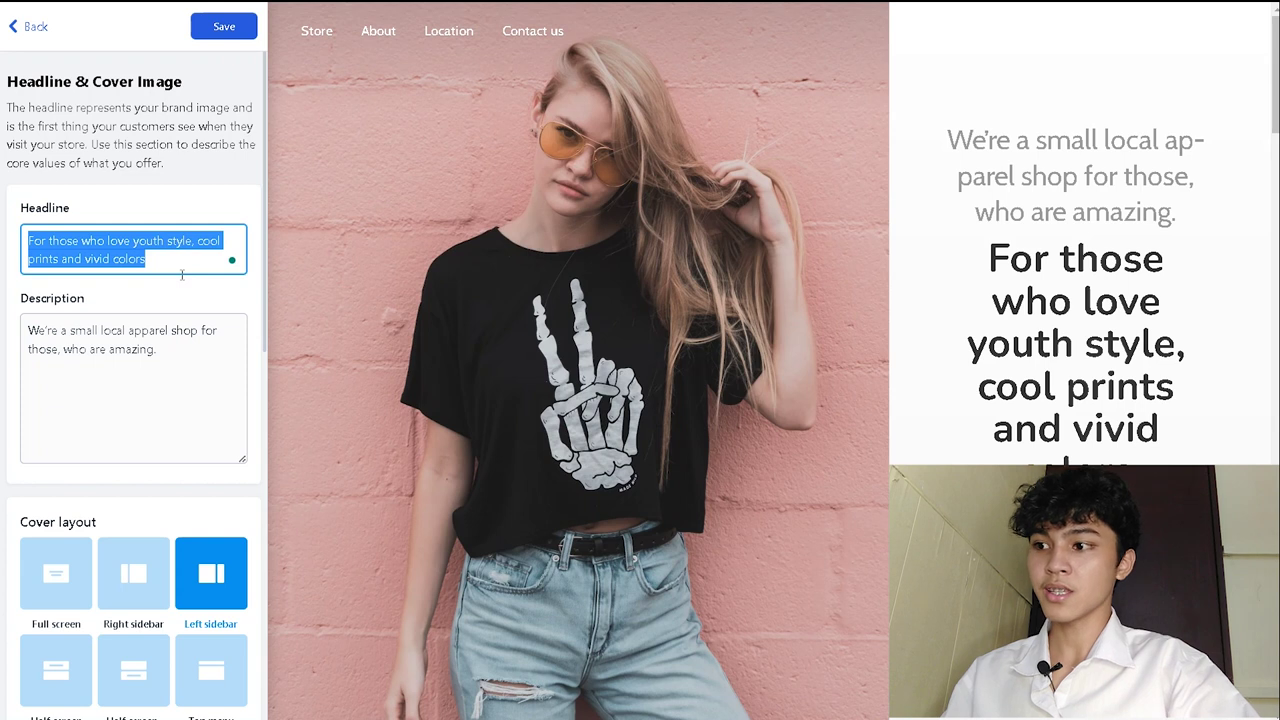
text(Plain and Clean)
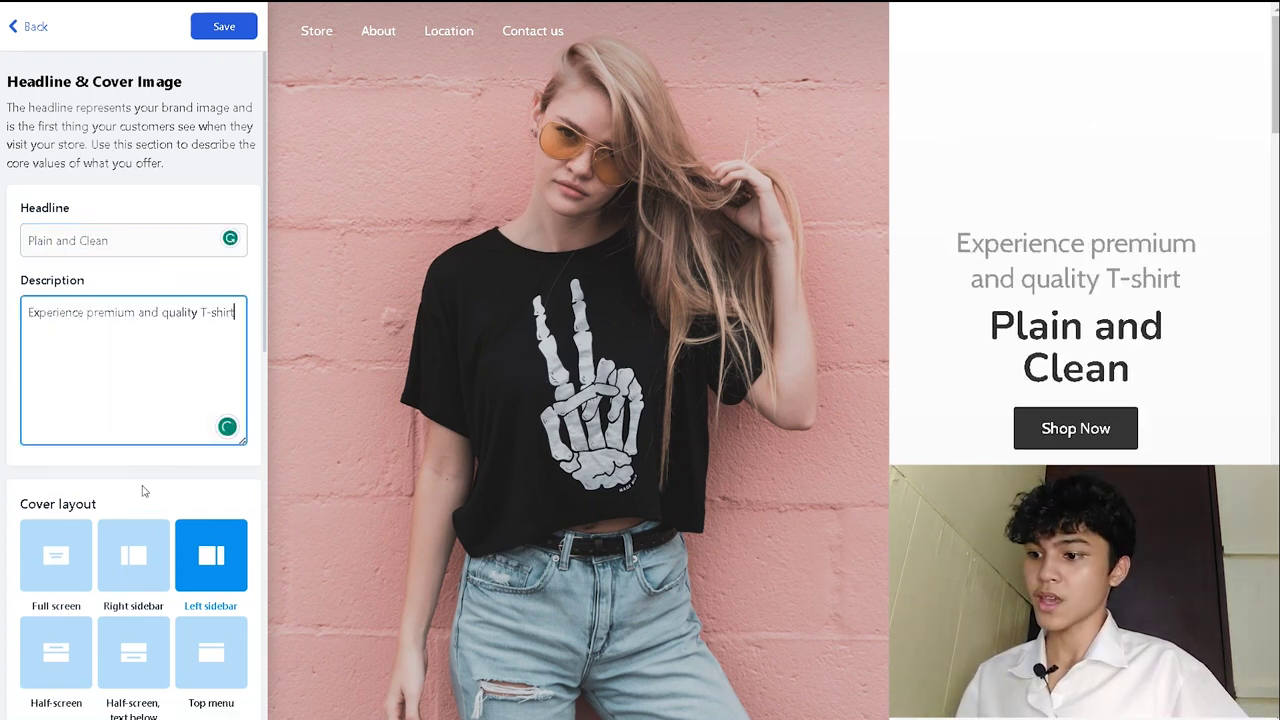
Try out the different cover layouts and choose the Full screen layout.
click(140, 492)
scroll(140, 492, down, 5)
scroll(65, 196, up, 5)
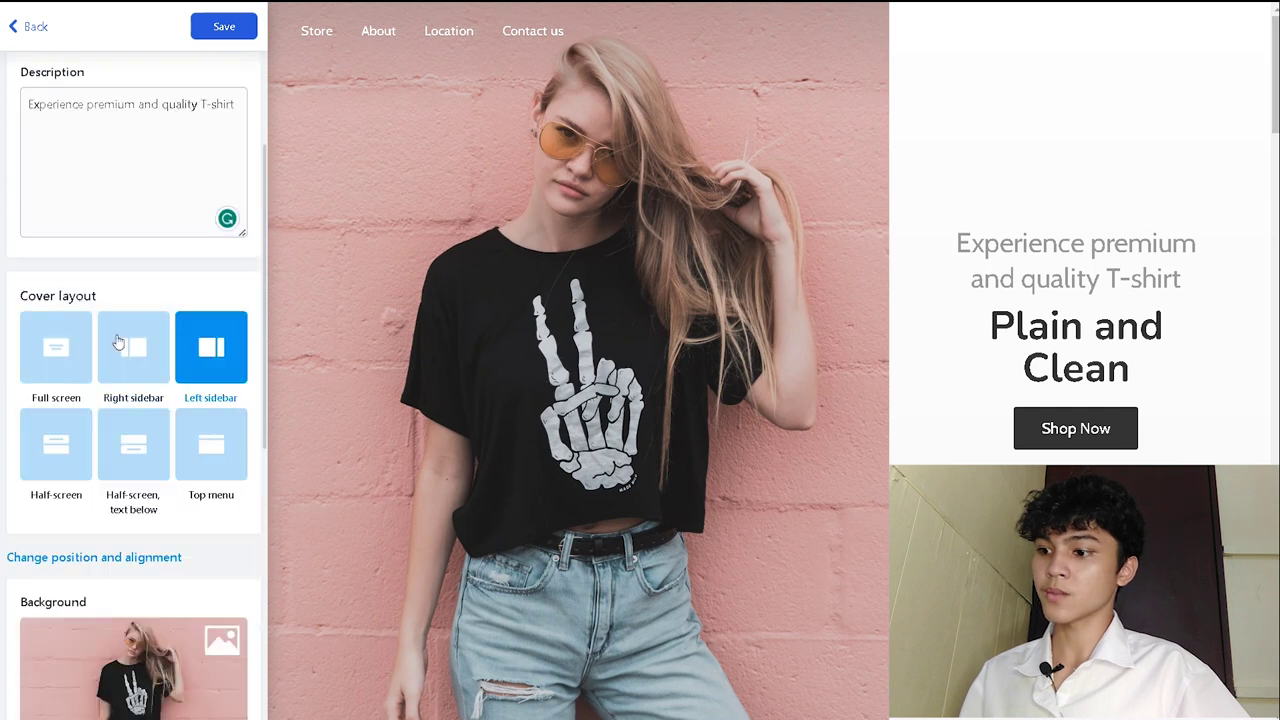
click(45, 578)
click(150, 570)
click(225, 590)
click(211, 655)
click(131, 660)
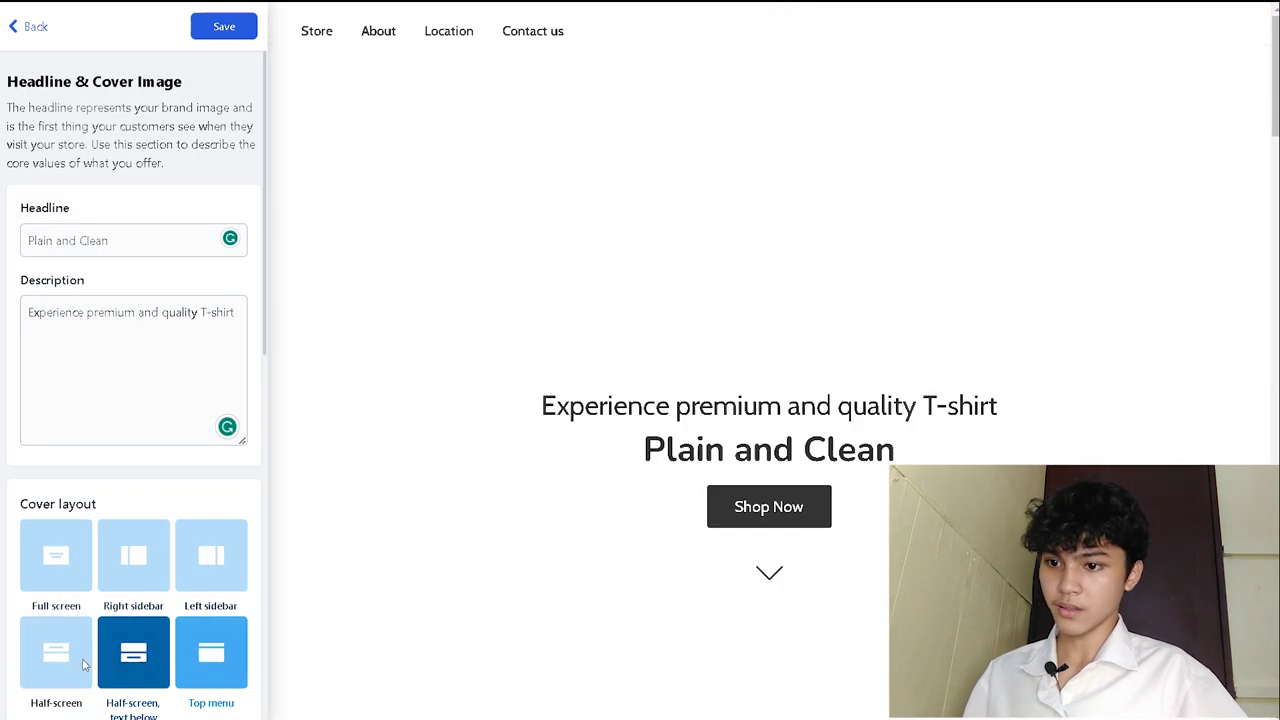
click(56, 655)
click(78, 578)
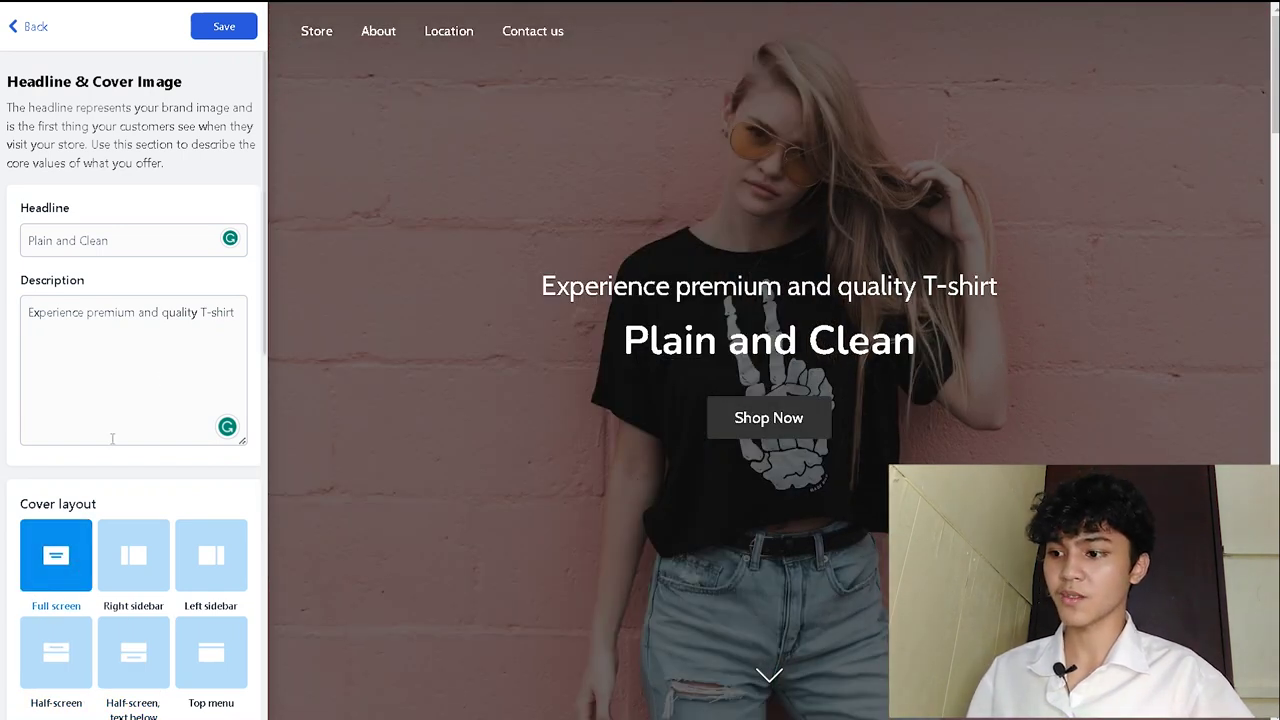
Try the video, gradient and color types for the cover background and return to the image type.
scroll(112, 438, down, 6)
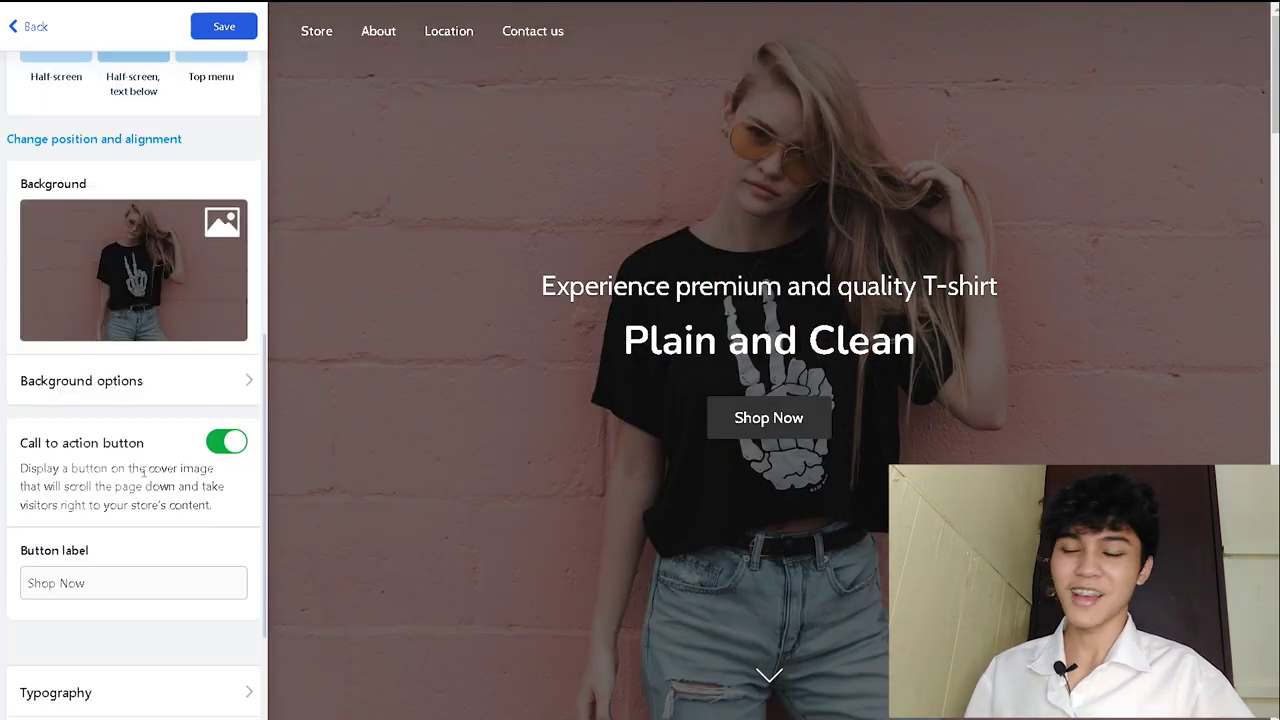
click(163, 385)
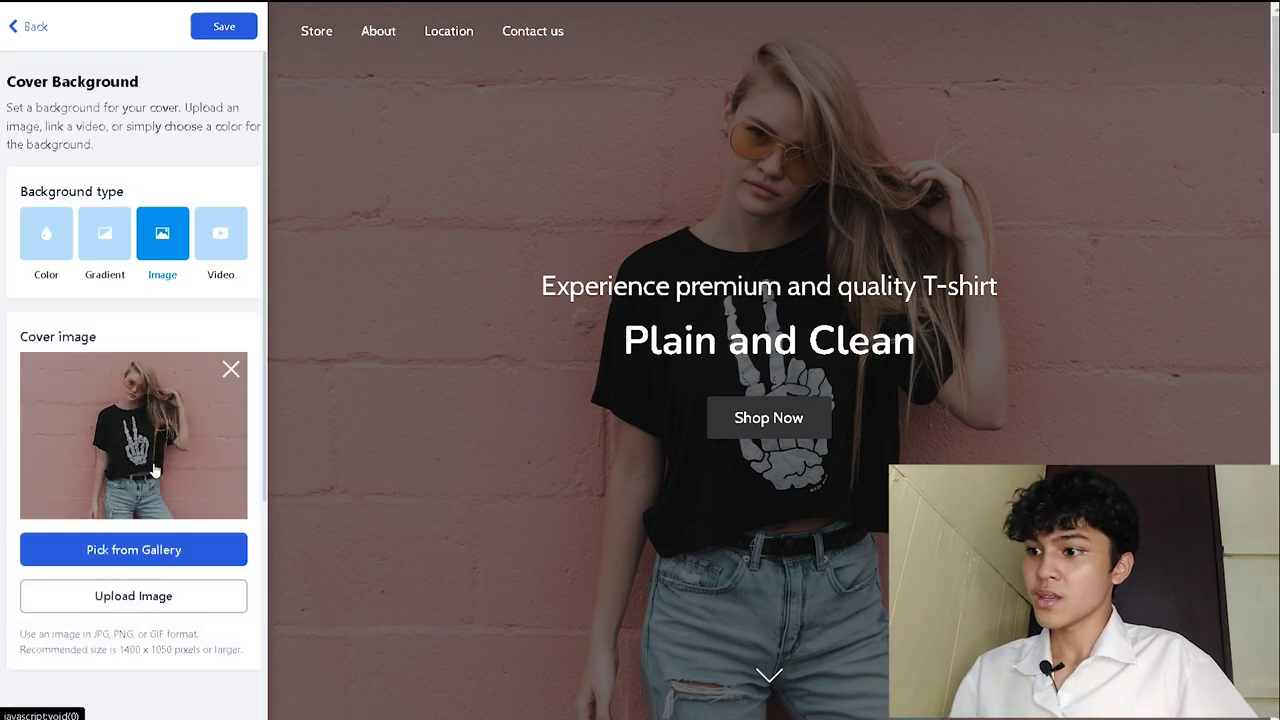
click(218, 238)
click(110, 255)
click(44, 240)
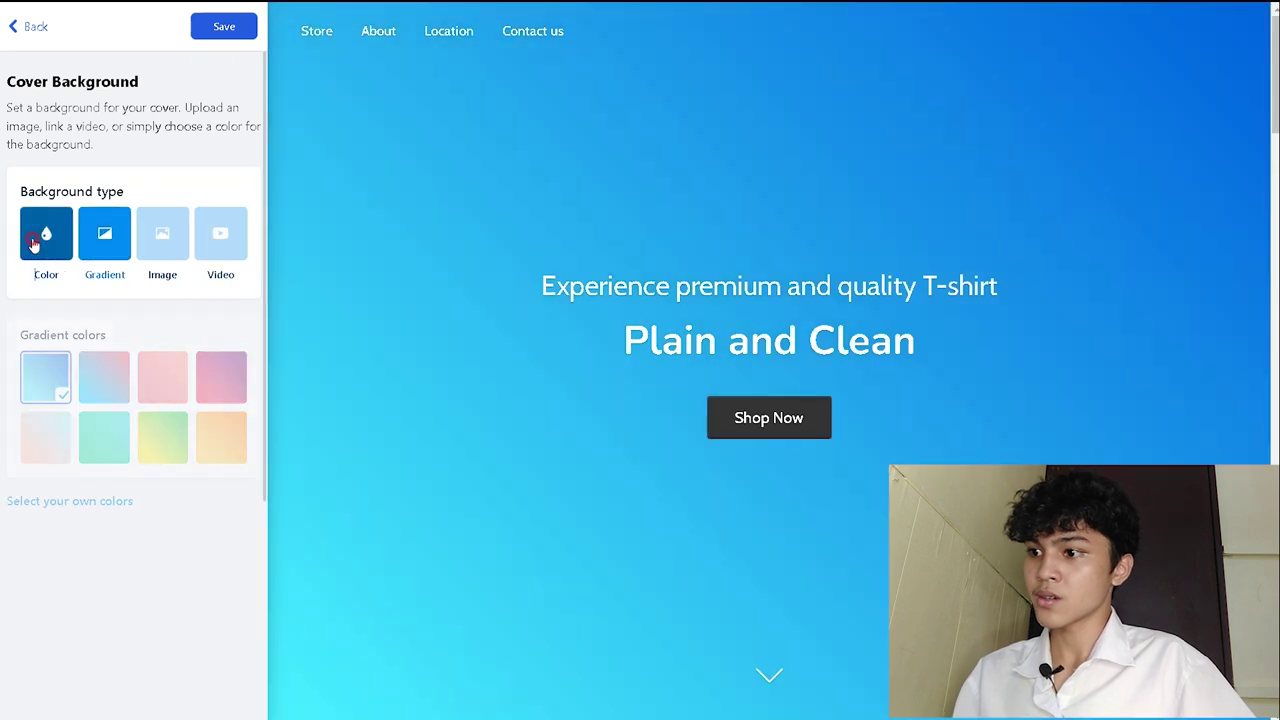
click(152, 254)
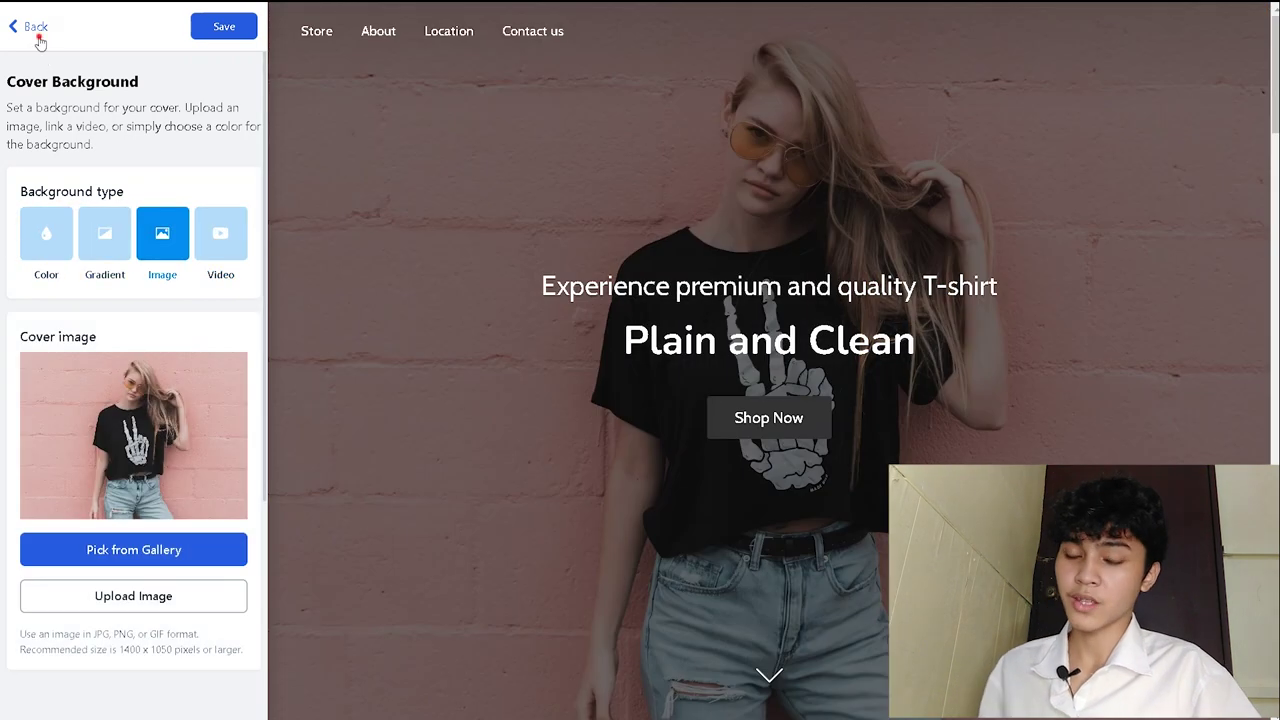
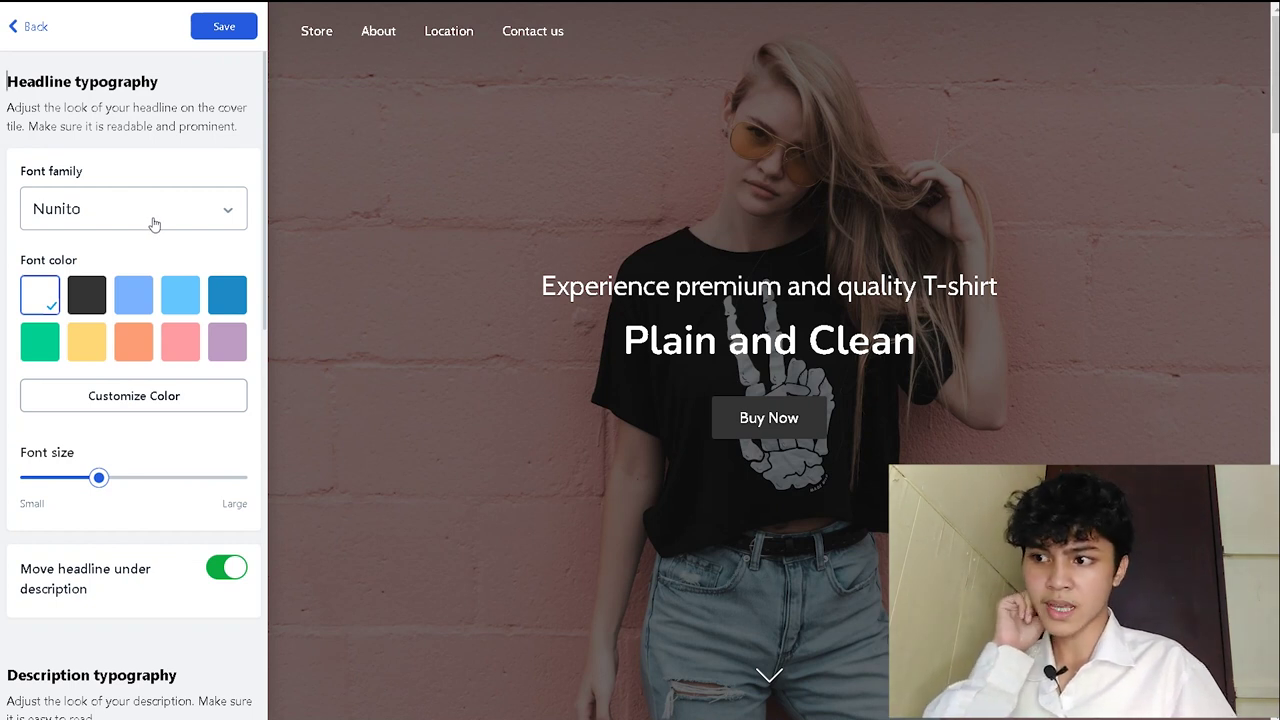
Try light blue and yellow font colors on the headline and return to white, leaving the Nunito font.
click(184, 300)
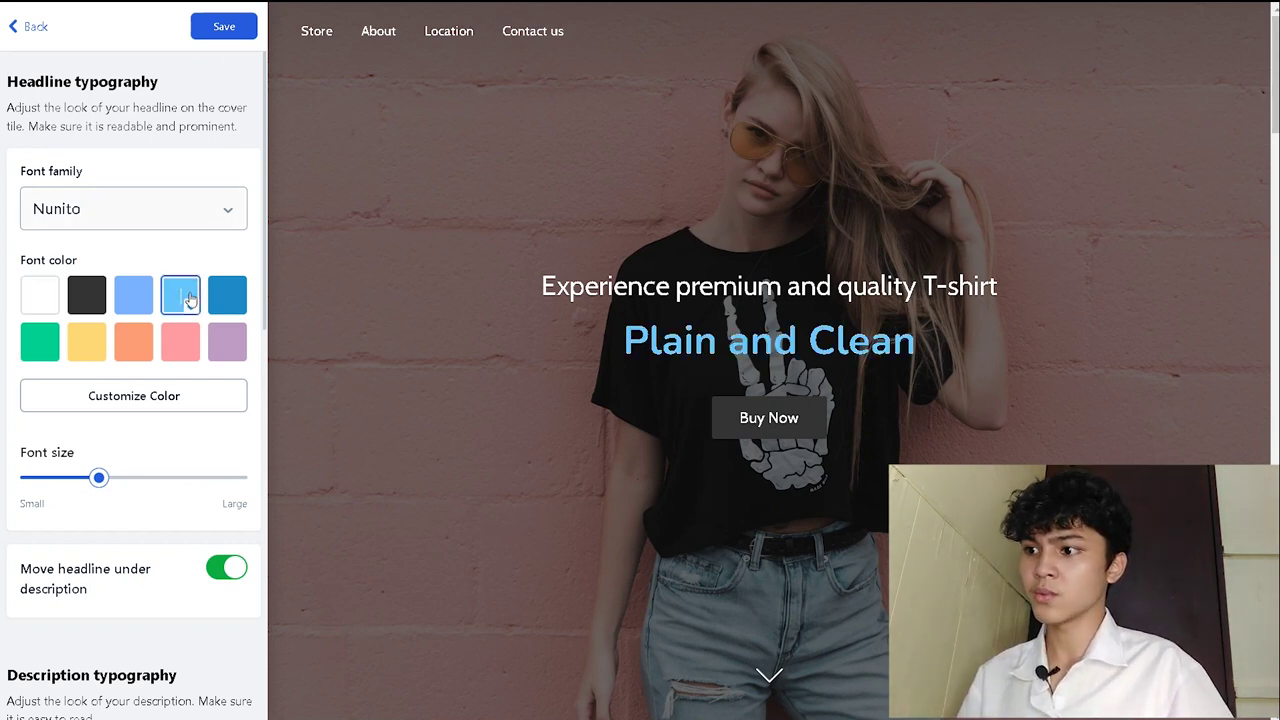
click(32, 300)
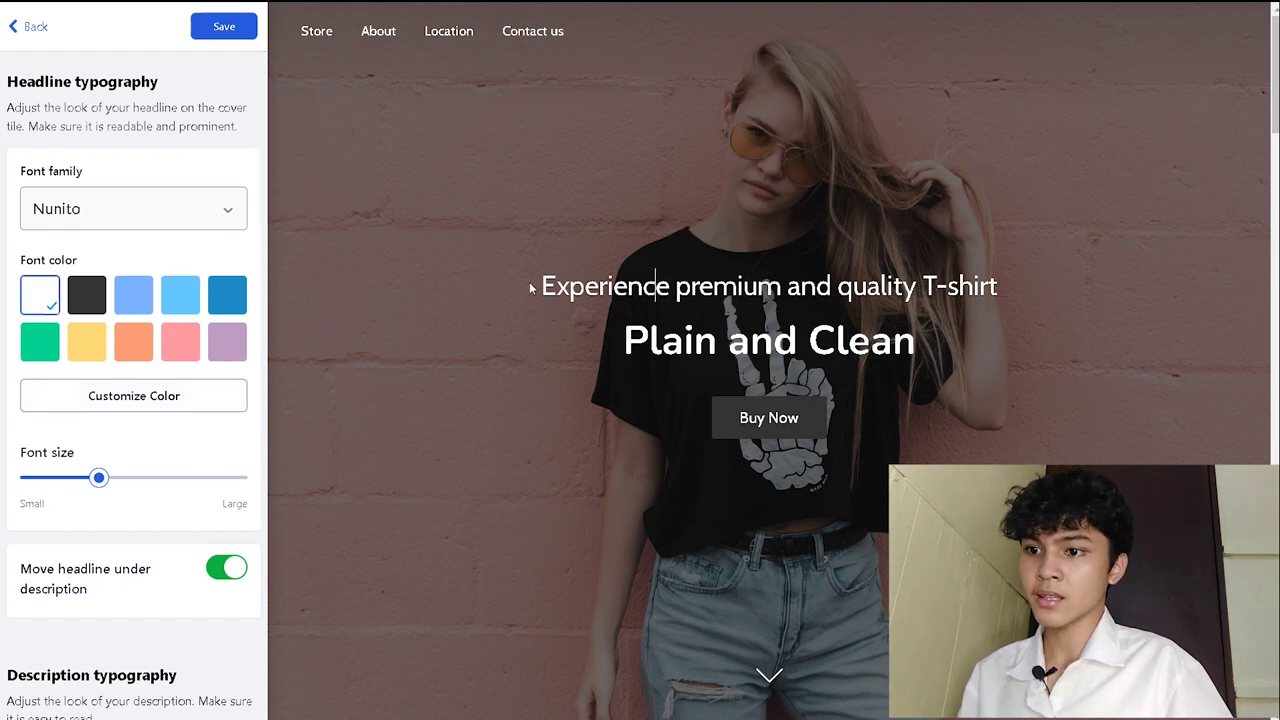
drag(570, 286, 656, 286)
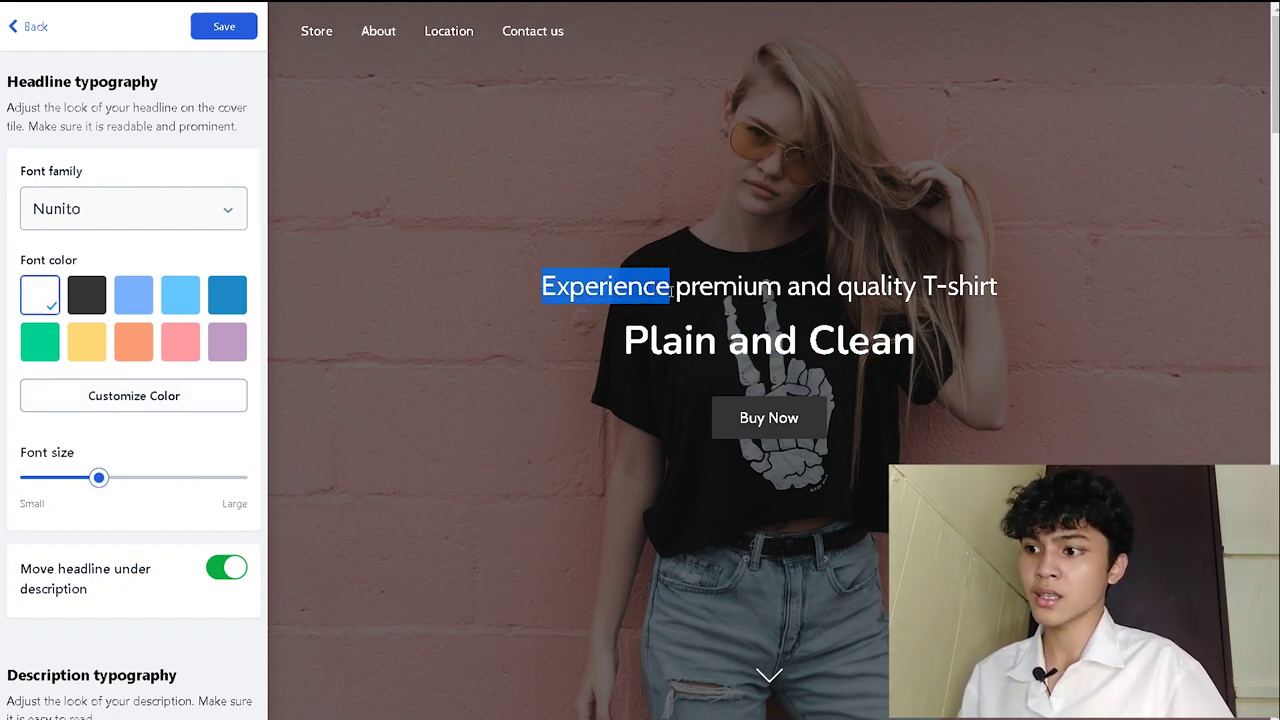
click(90, 345)
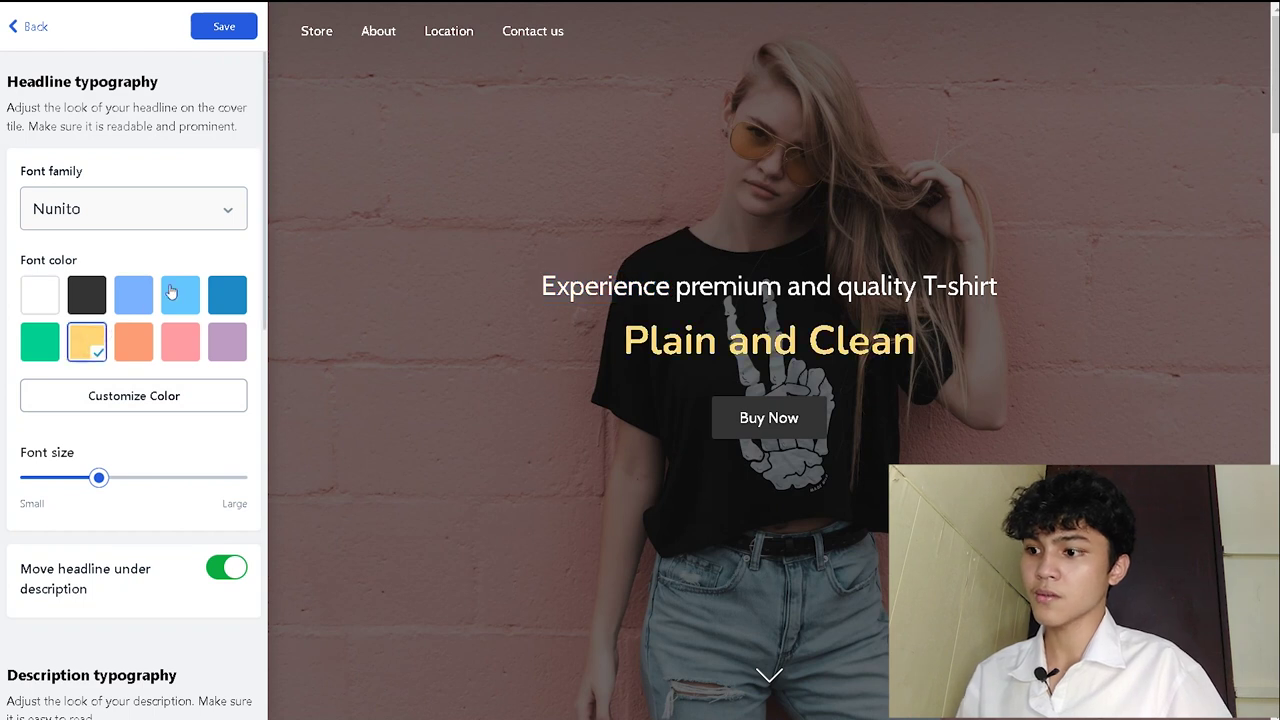
click(140, 208)
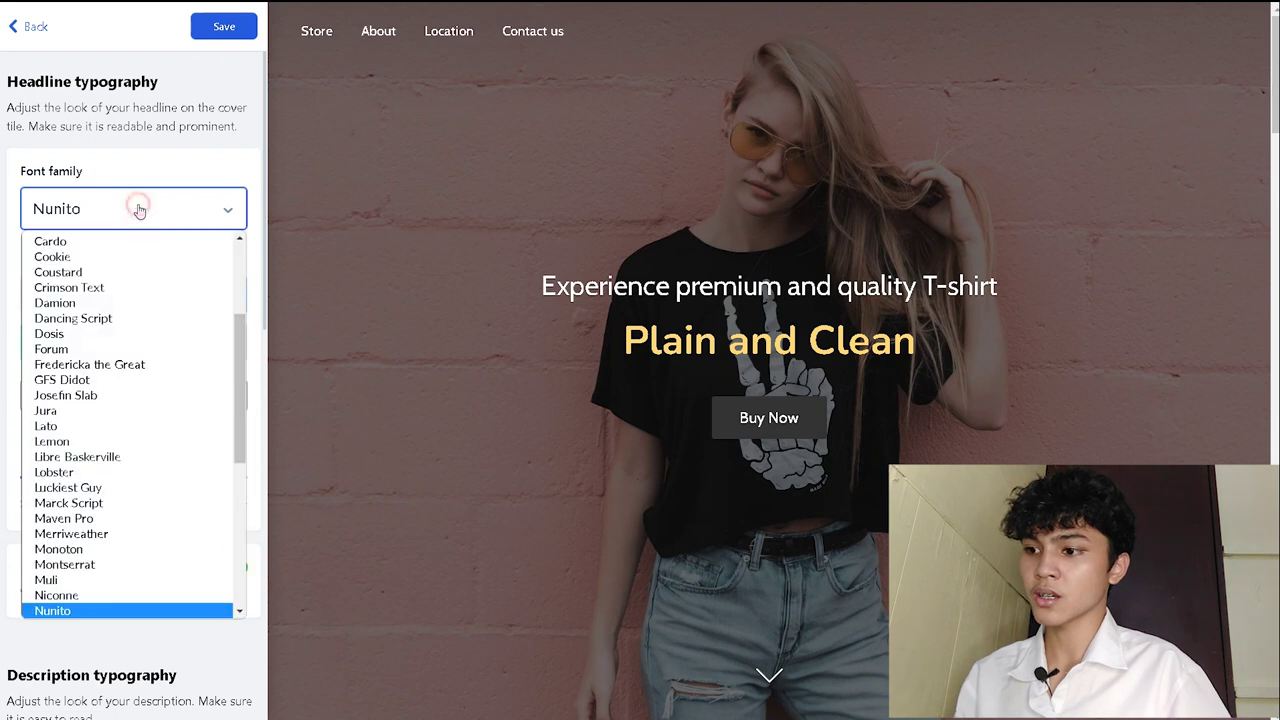
scroll(166, 349, down, 4)
click(172, 171)
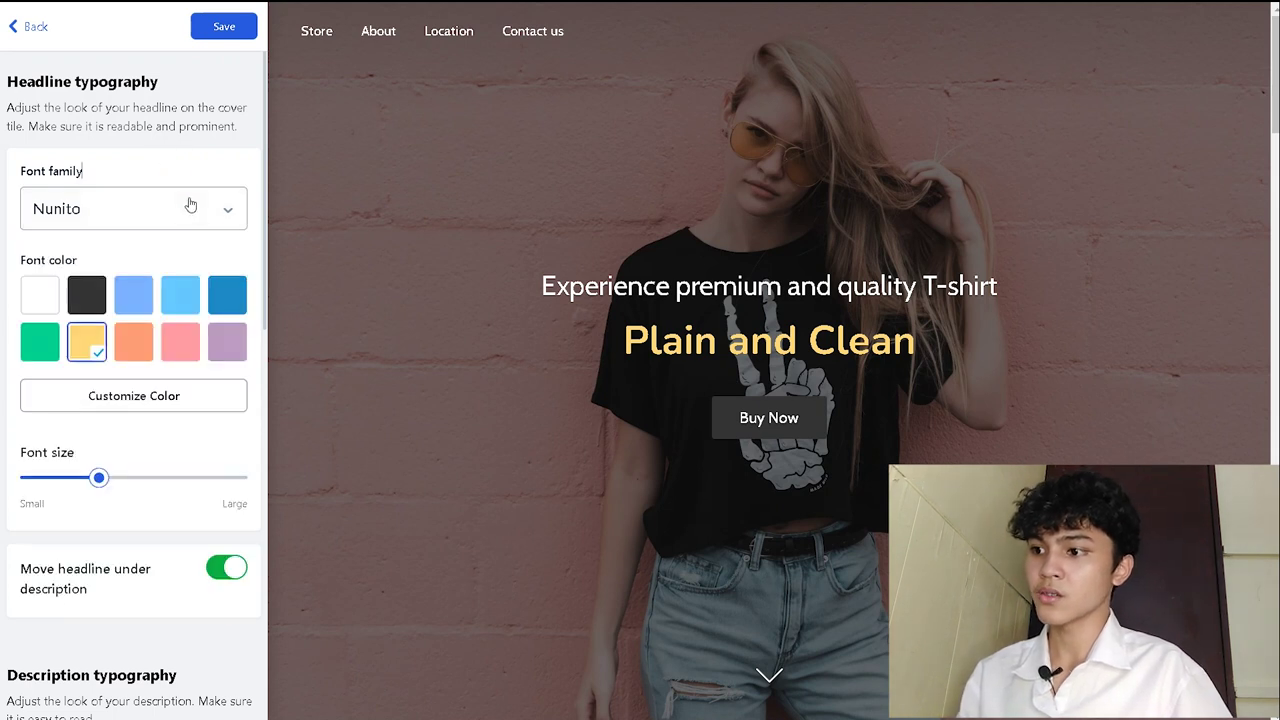
click(40, 294)
click(87, 340)
click(38, 292)
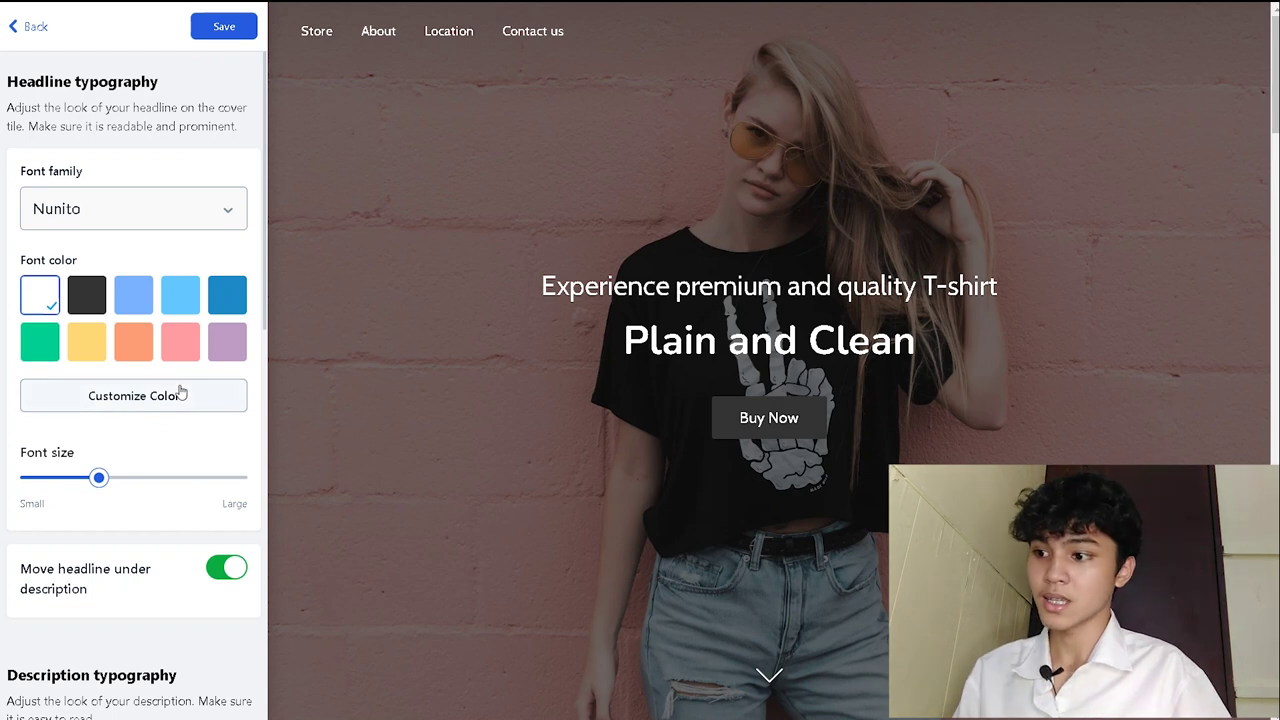
Enlarge the cover headline's font size to about three quarters of the range and save the typography changes.
drag(103, 479, 191, 481)
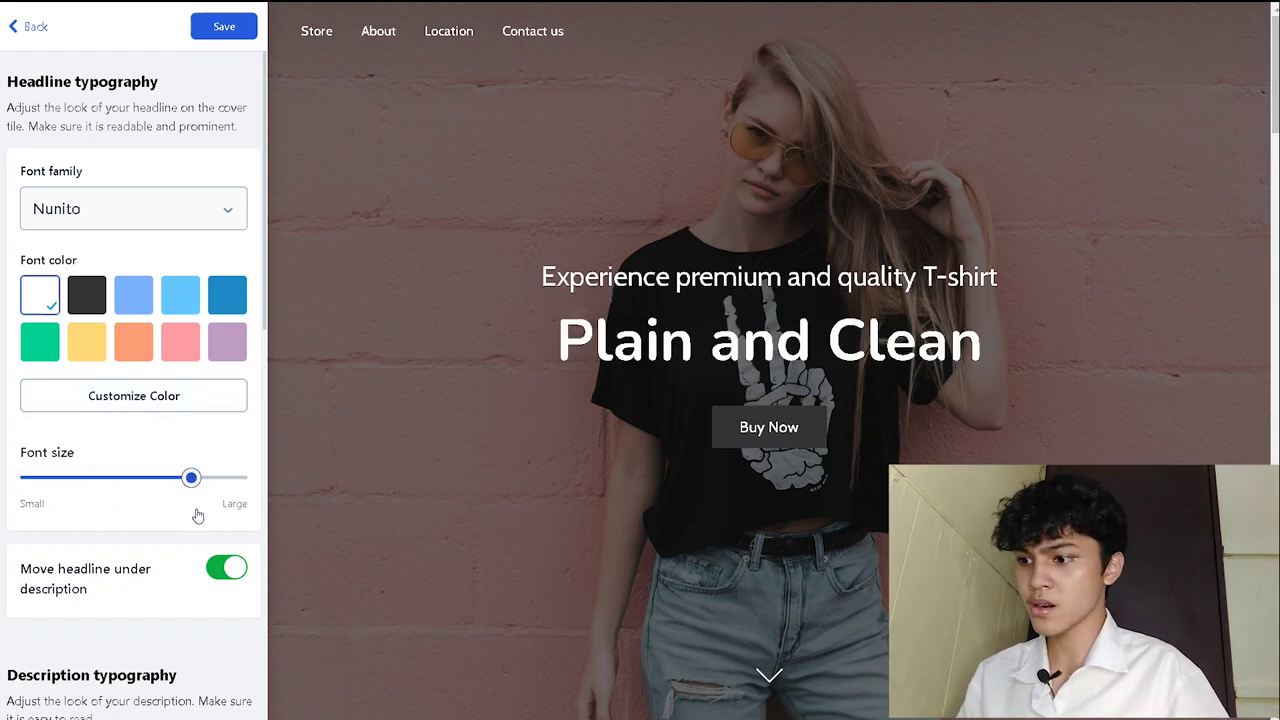
scroll(100, 489, down, 8)
click(128, 465)
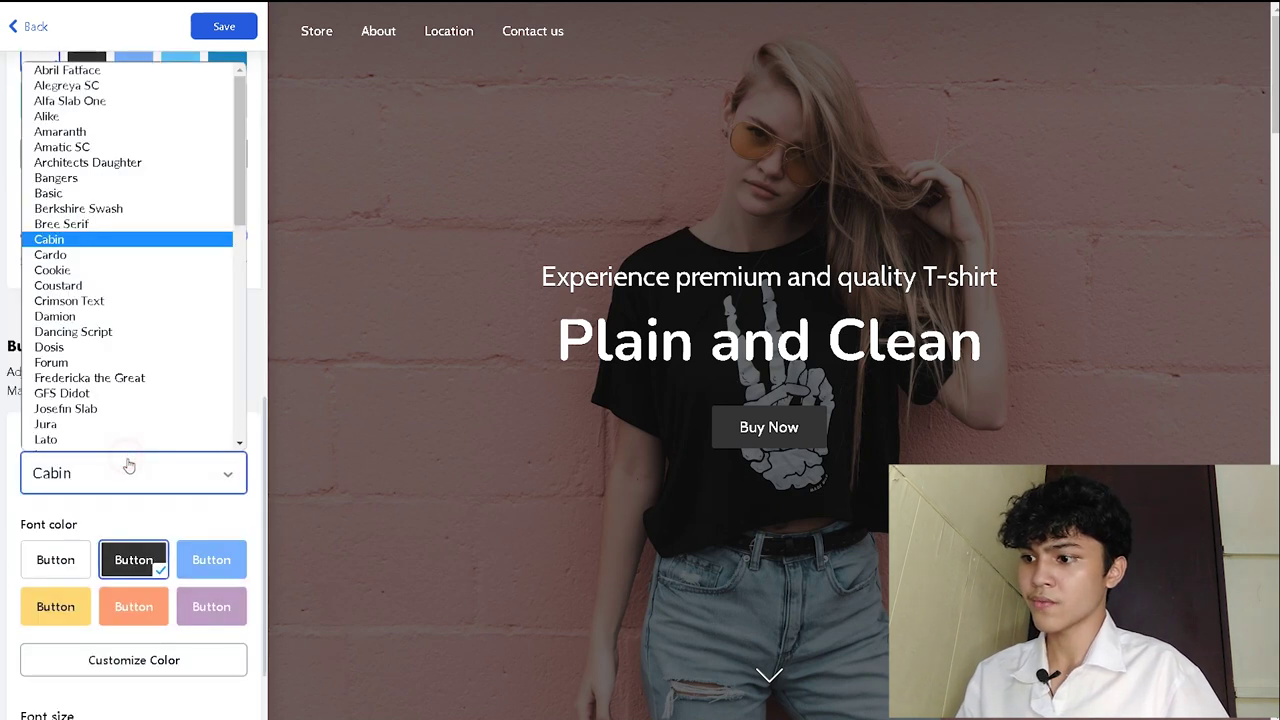
scroll(124, 468, down, 4)
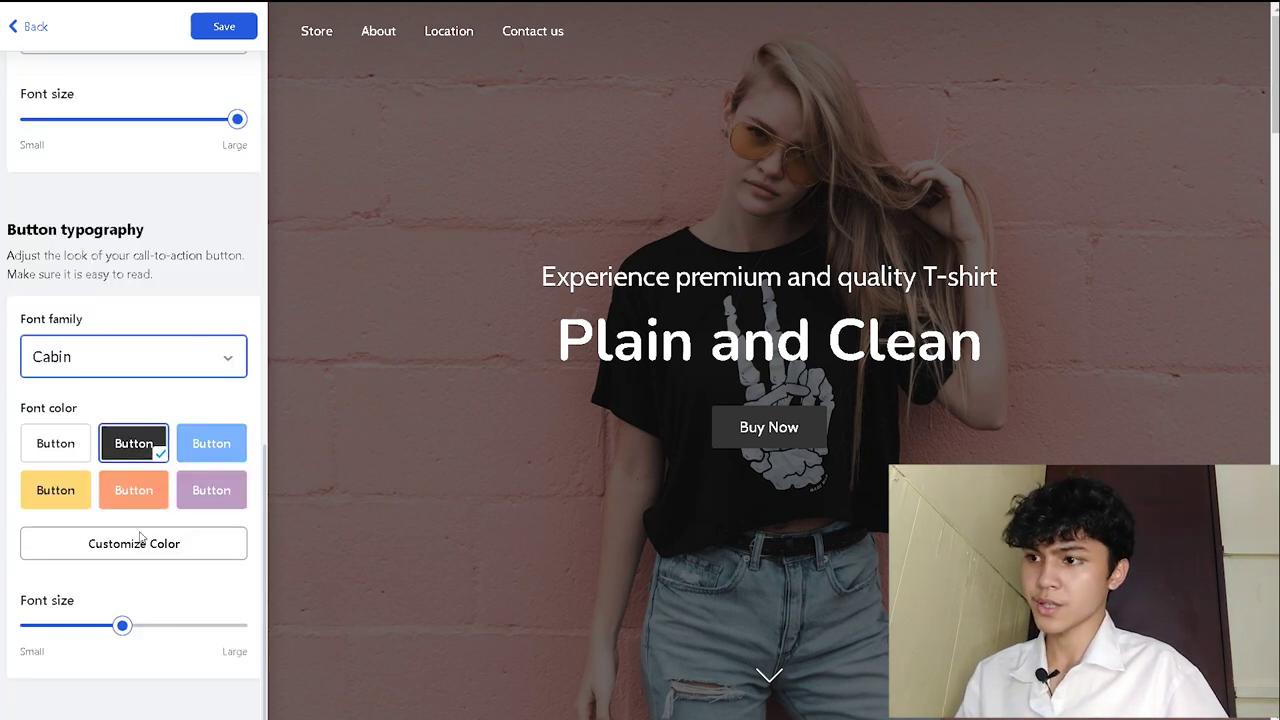
click(226, 28)
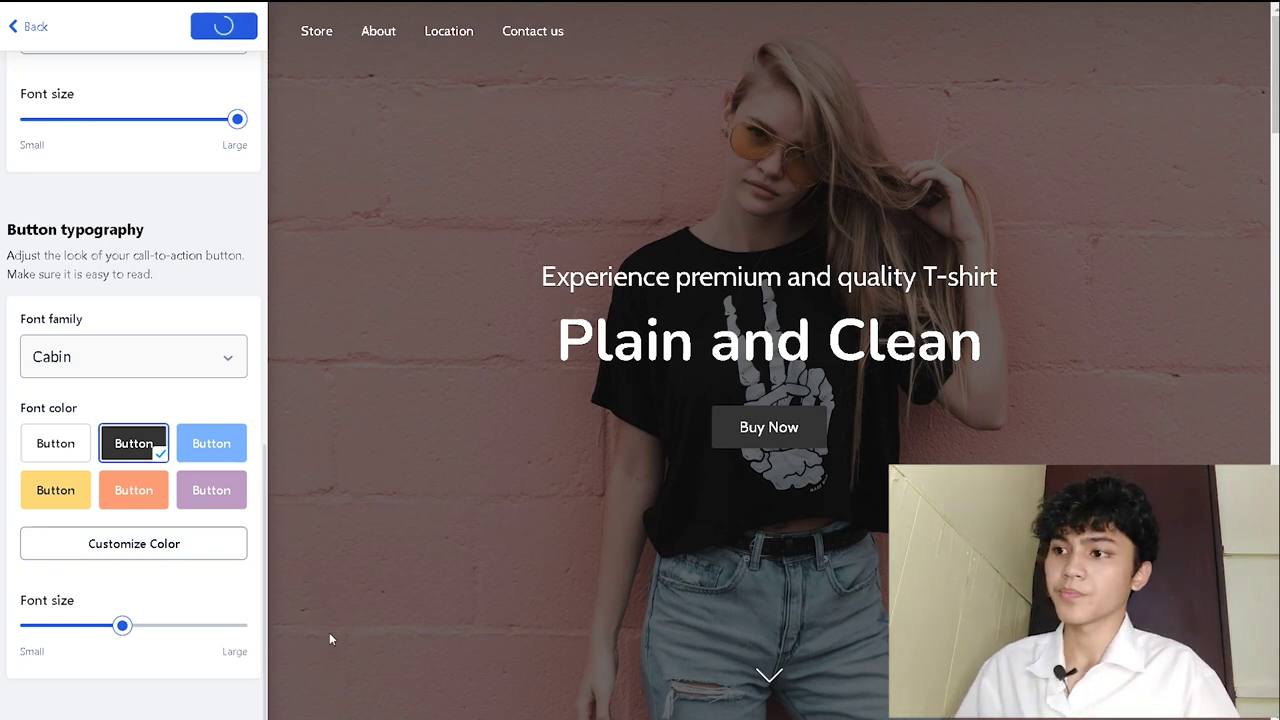
Examine the store logo settings, the scroll arrow settings and the product sections in the site preview.
click(177, 552)
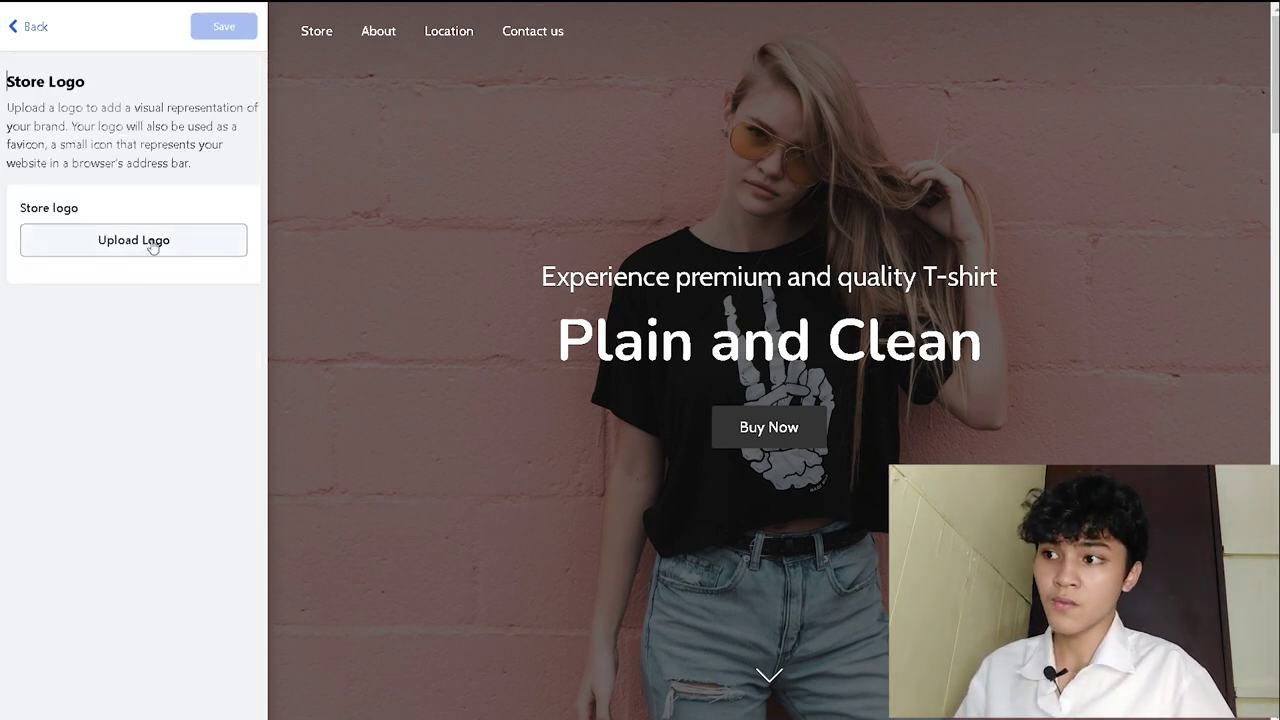
click(35, 30)
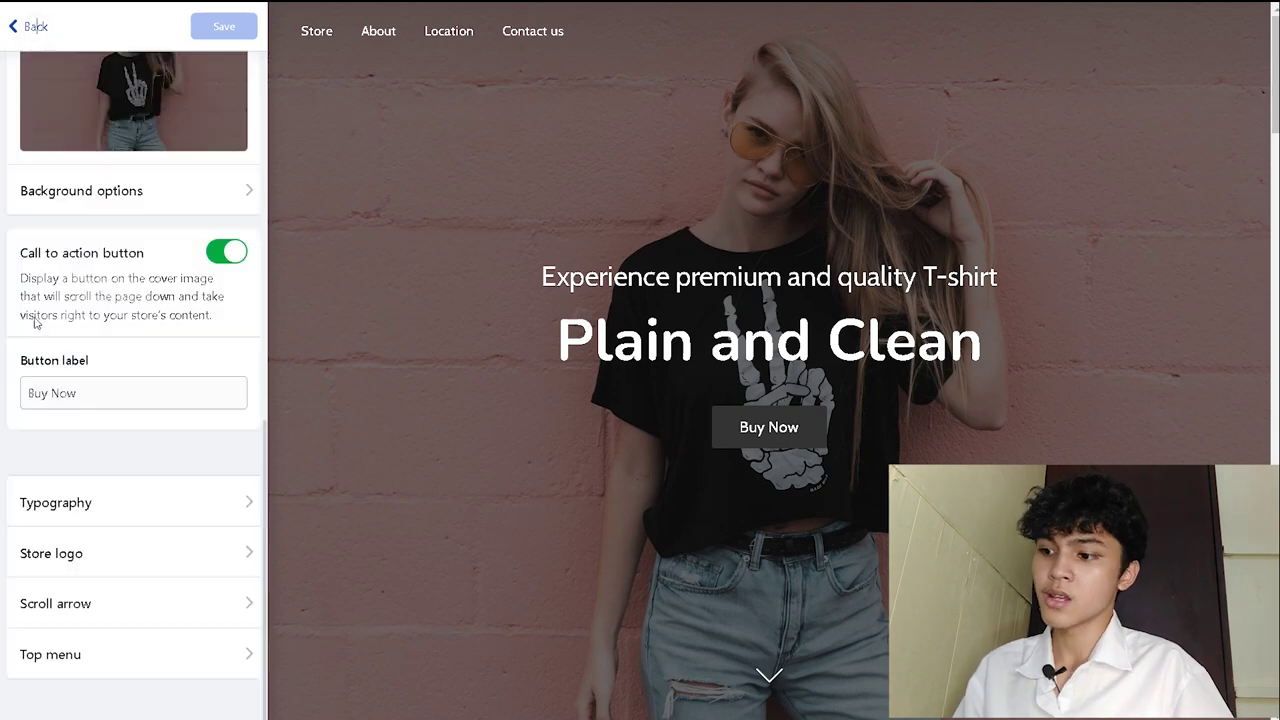
click(91, 596)
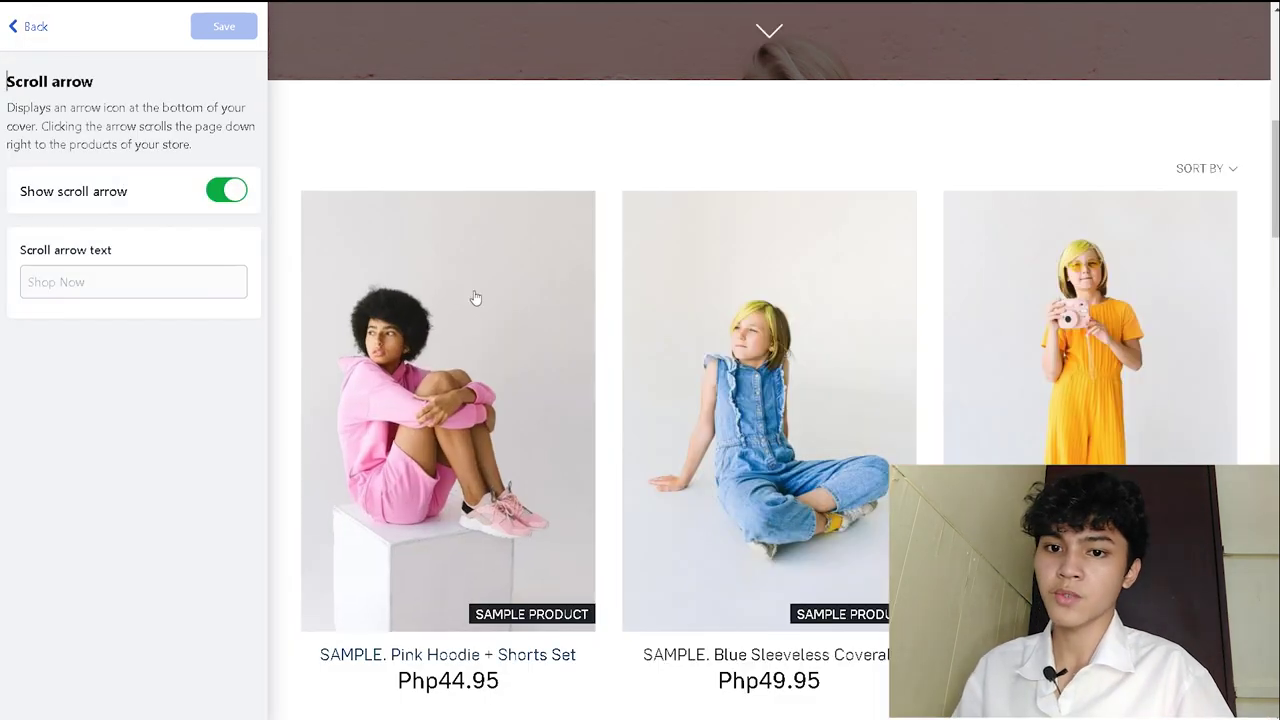
scroll(474, 297, down, 3)
scroll(689, 317, up, 4)
scroll(872, 353, down, 8)
scroll(589, 297, down, 10)
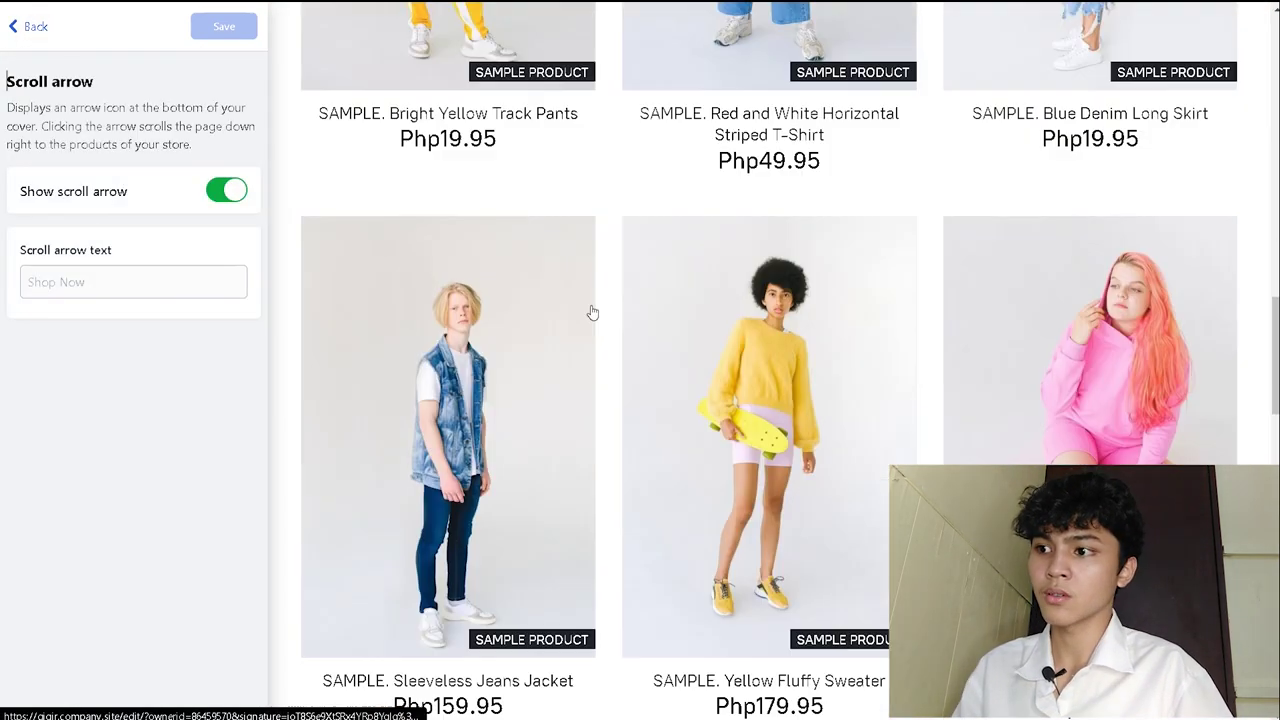
scroll(594, 400, up, 2)
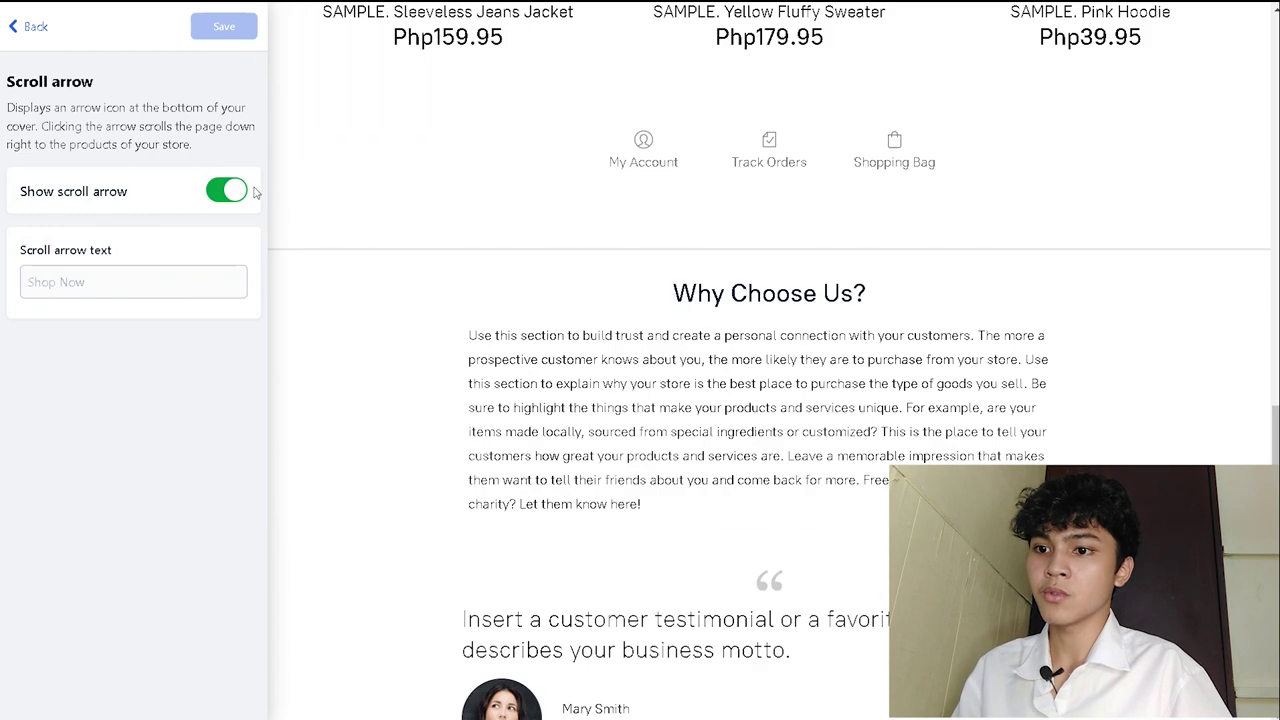
Try the cover with the scroll arrow hidden and shown, using "Shop" as the arrow text.
click(229, 194)
scroll(846, 423, up, 10)
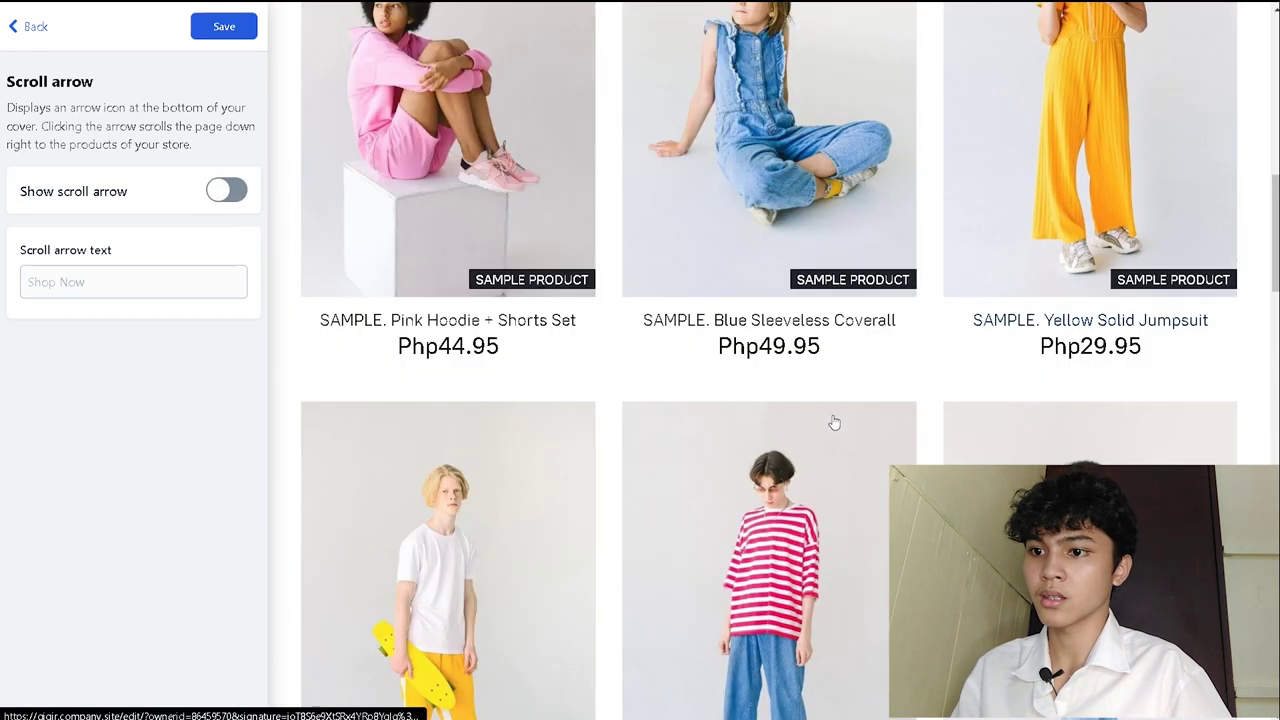
click(229, 194)
click(233, 200)
scroll(321, 378, up, 3)
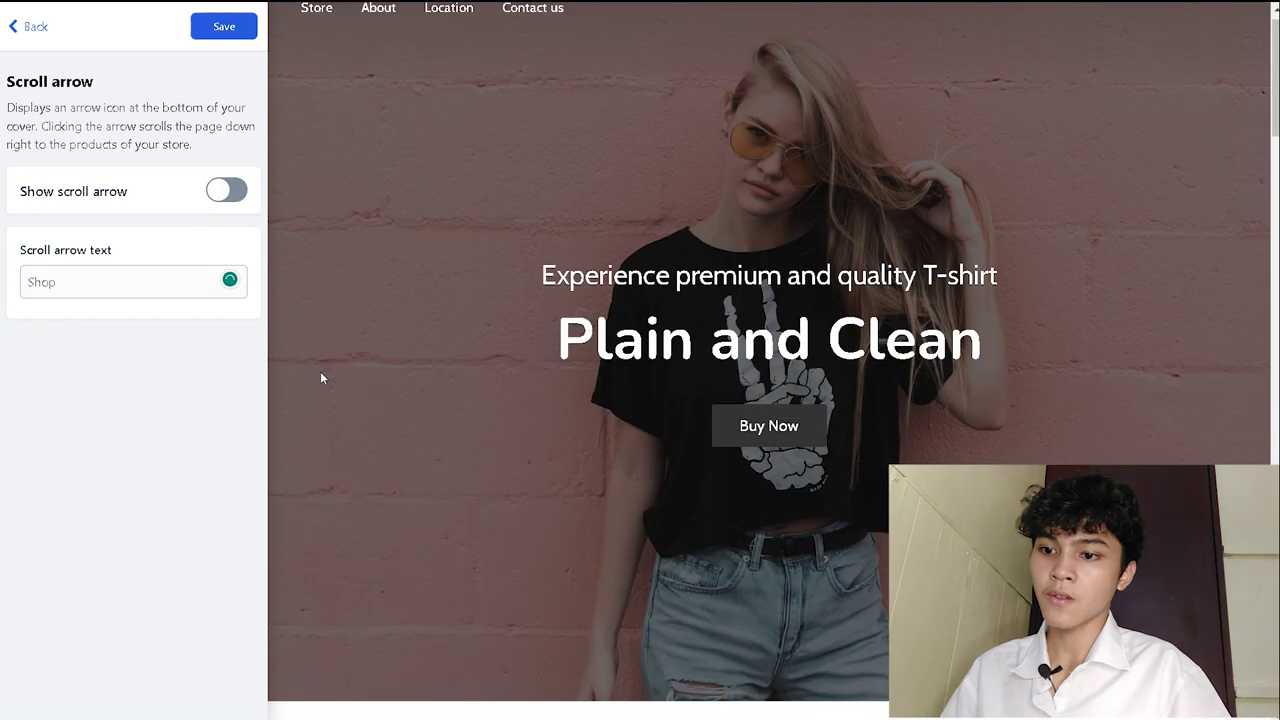
scroll(533, 362, down, 2)
click(226, 191)
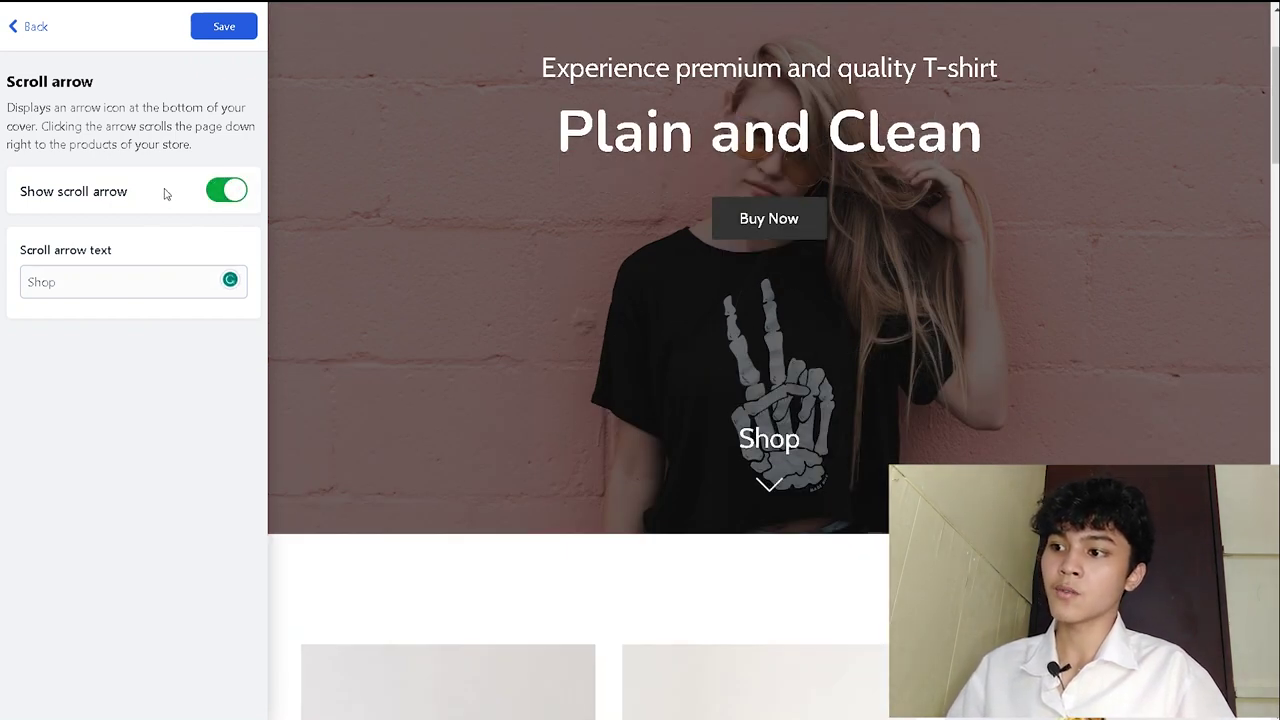
drag(17, 191, 655, 488)
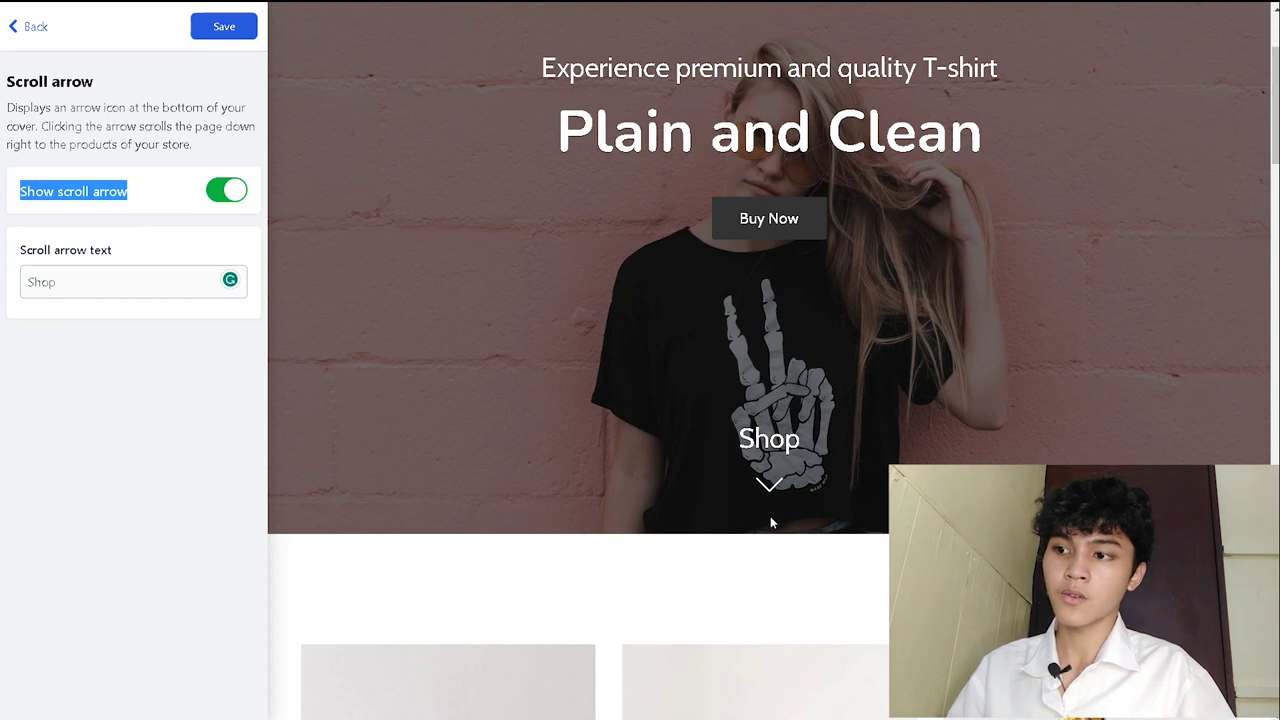
click(226, 191)
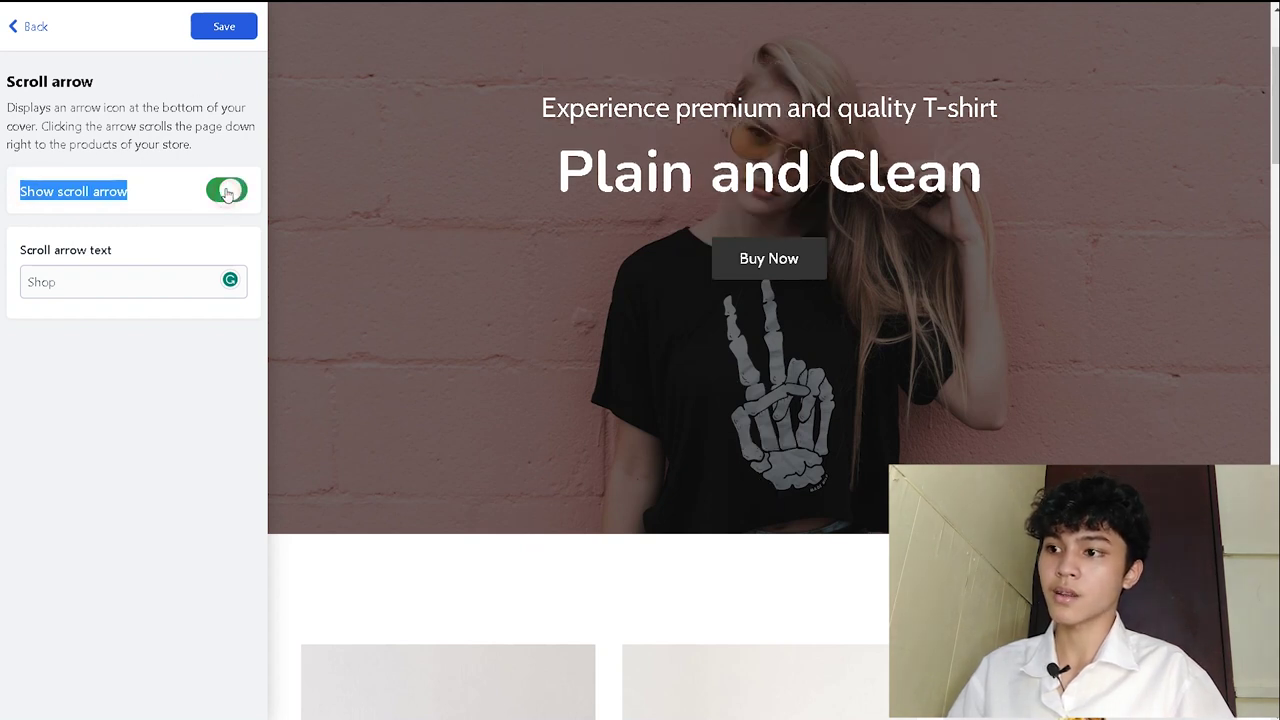
click(226, 191)
click(238, 190)
click(238, 190)
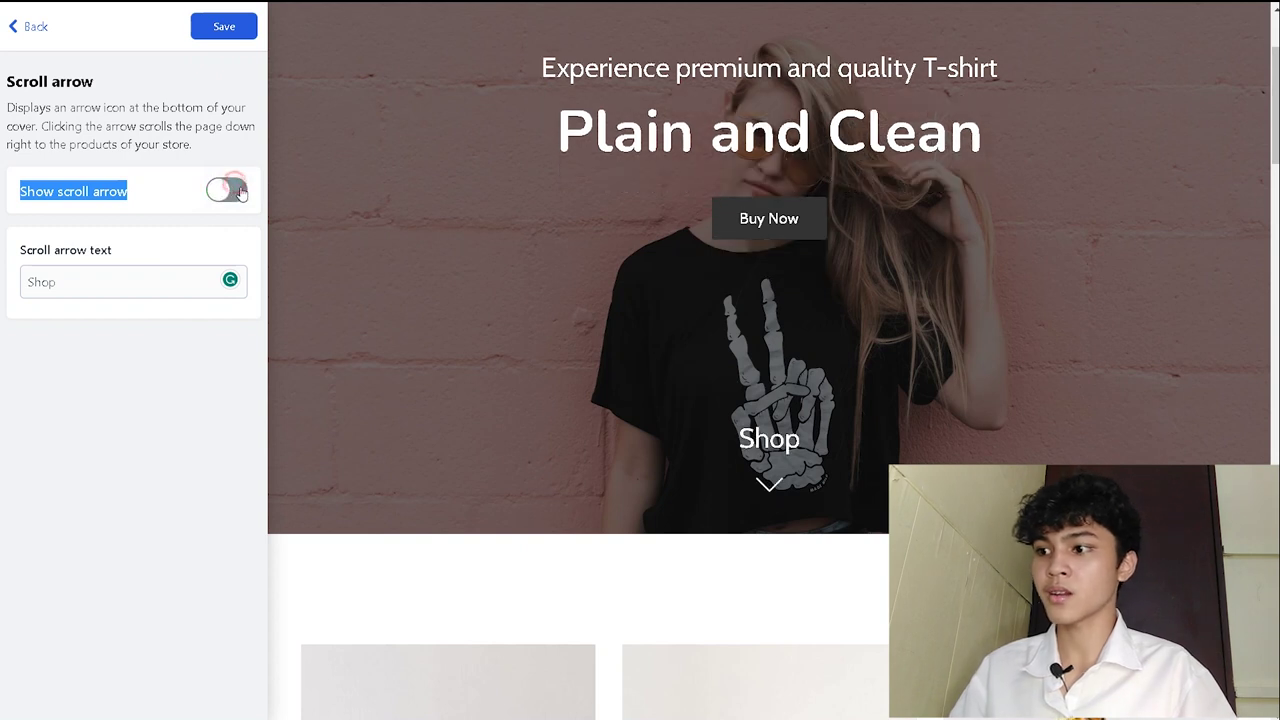
Set the scroll arrow text to "Buy Now".
click(113, 248)
click(103, 281)
key(BackSpace)
key(BackSpace)
key(BackSpace)
key(BackSpace)
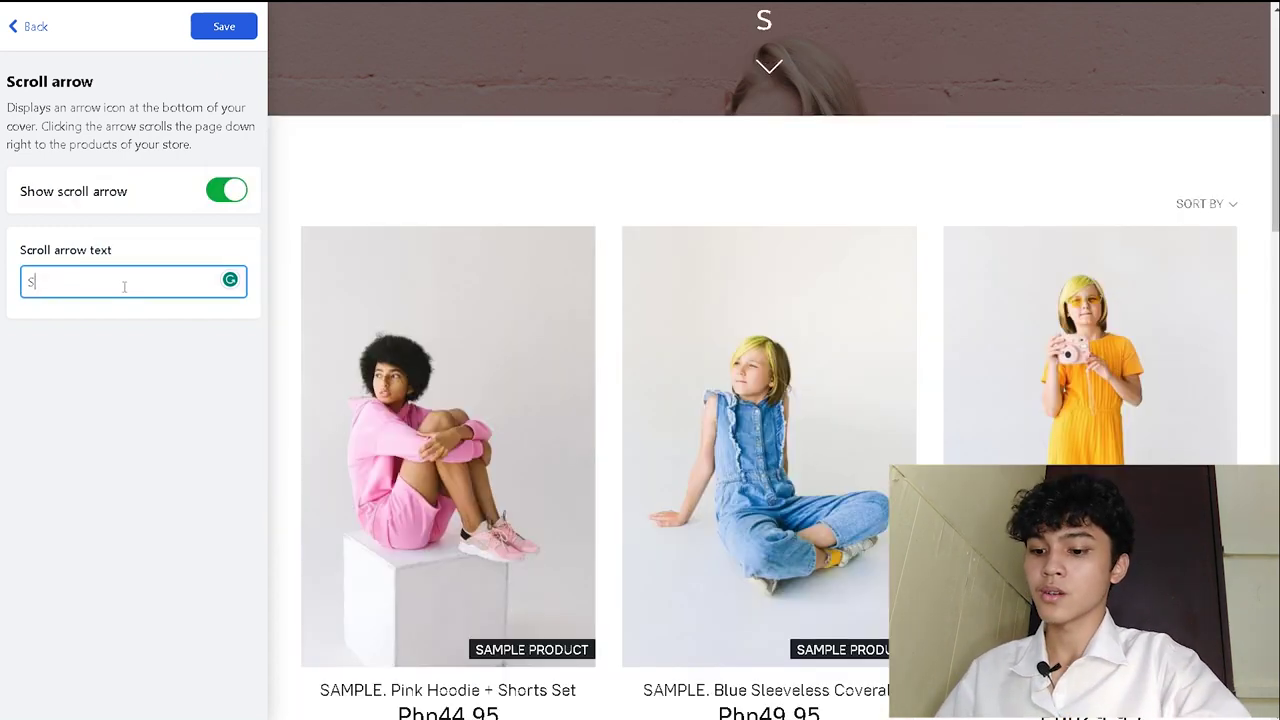
text(Buy Niw)
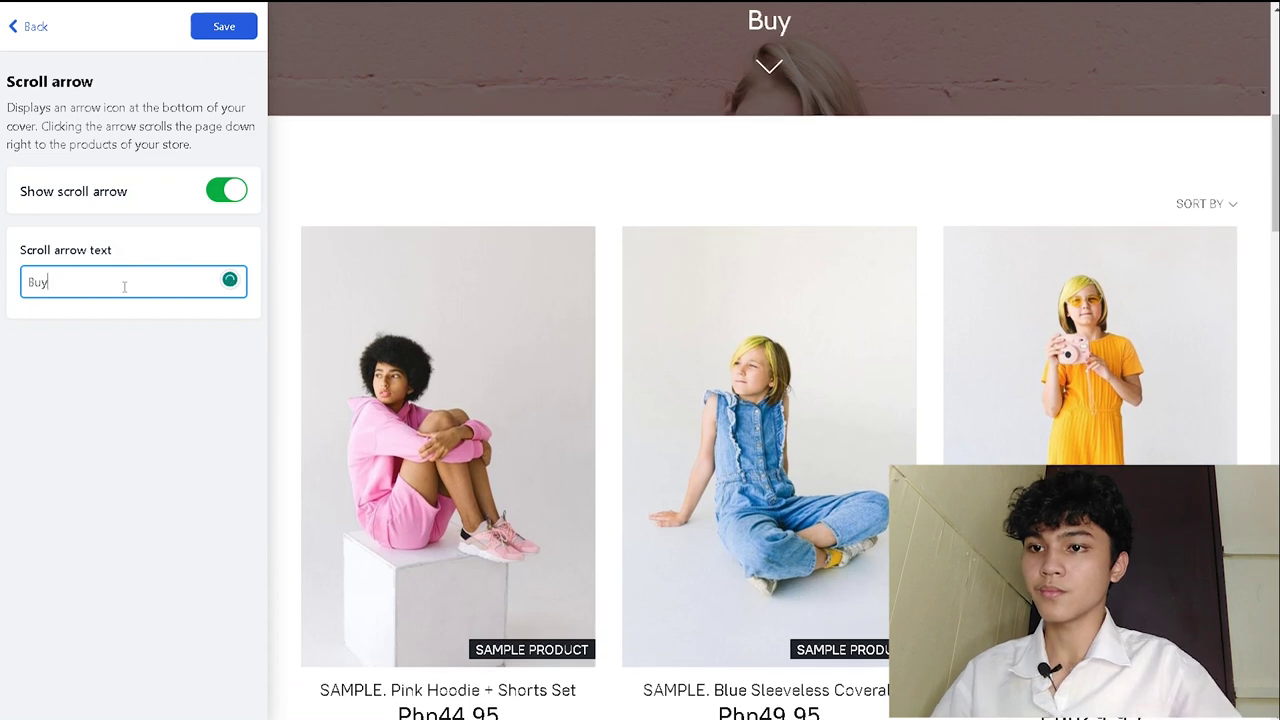
key(BackSpace)
key(BackSpace)
key(BackSpace)
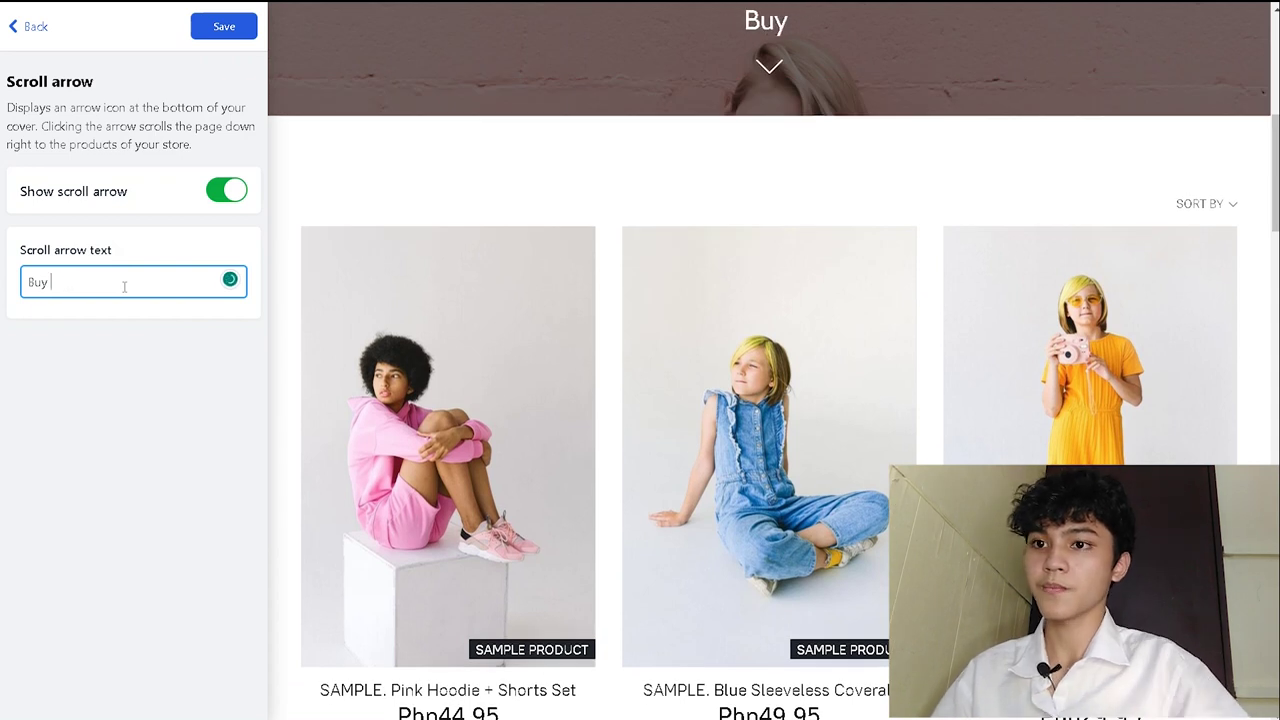
text(Now)
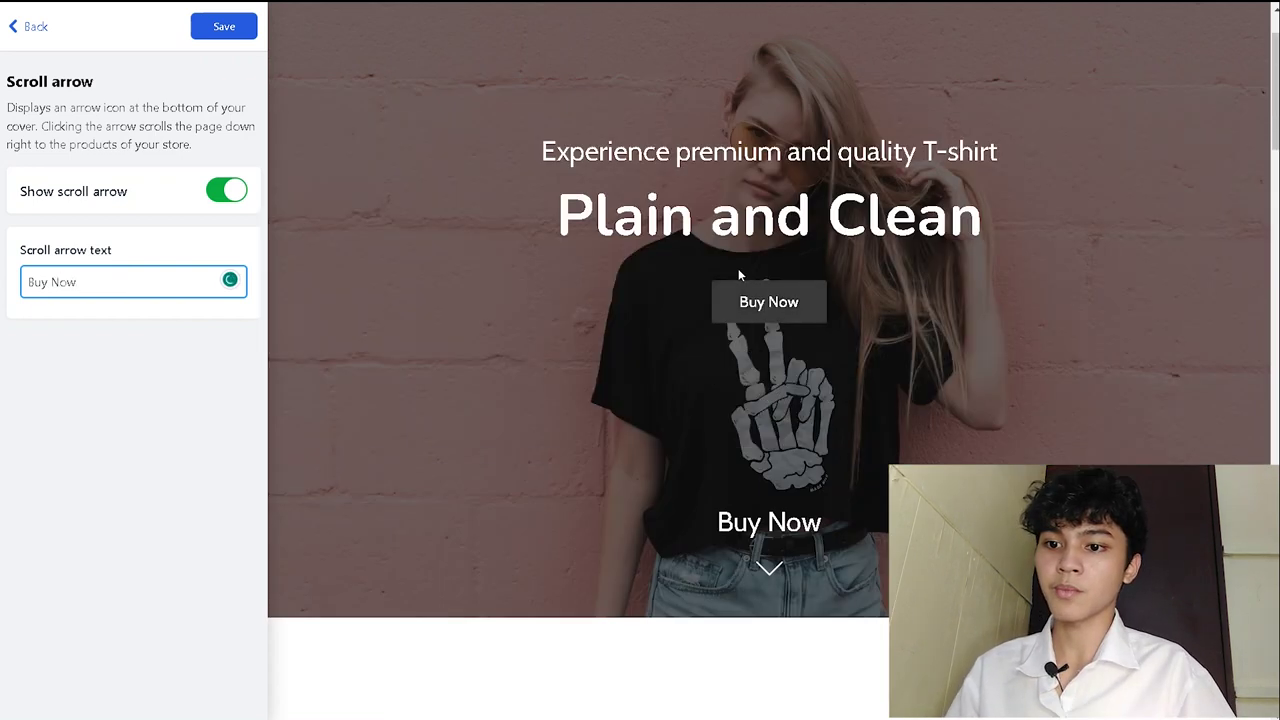
Review the page preview, save the scroll arrow settings and open the cover's top menu settings.
scroll(929, 334, down, 5)
scroll(1000, 366, down, 10)
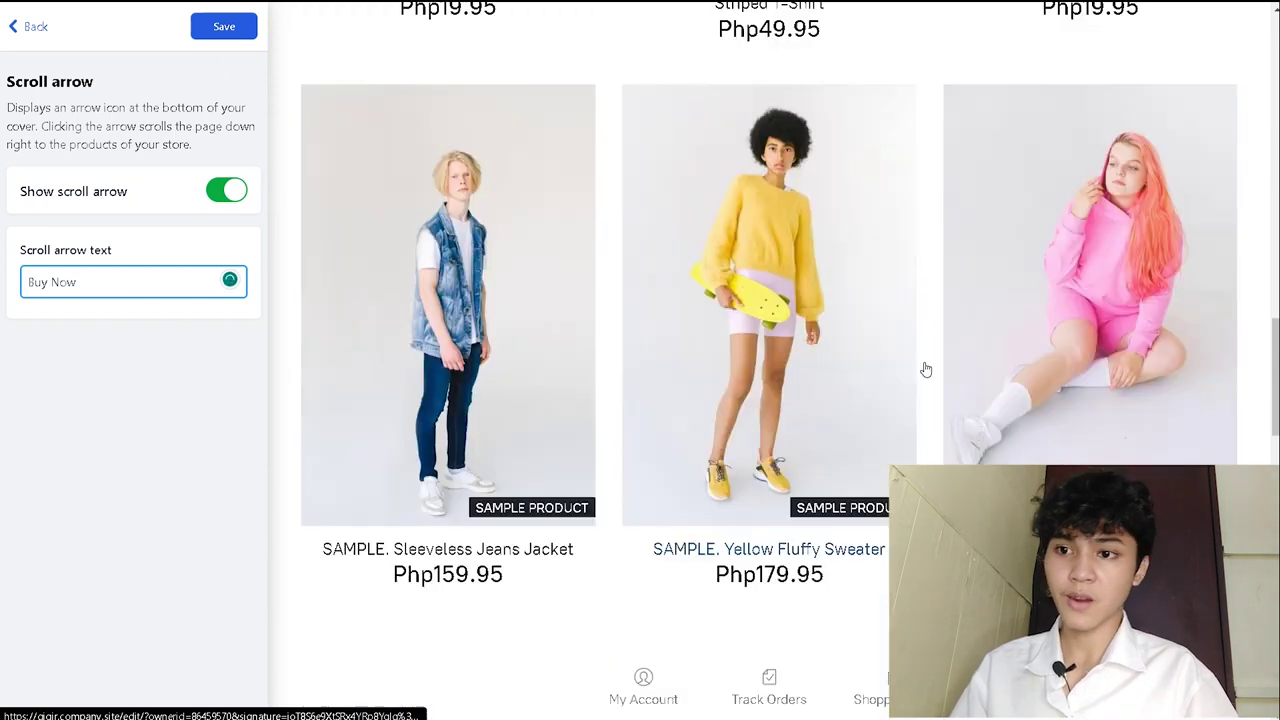
scroll(563, 274, down, 5)
scroll(546, 329, up, 10)
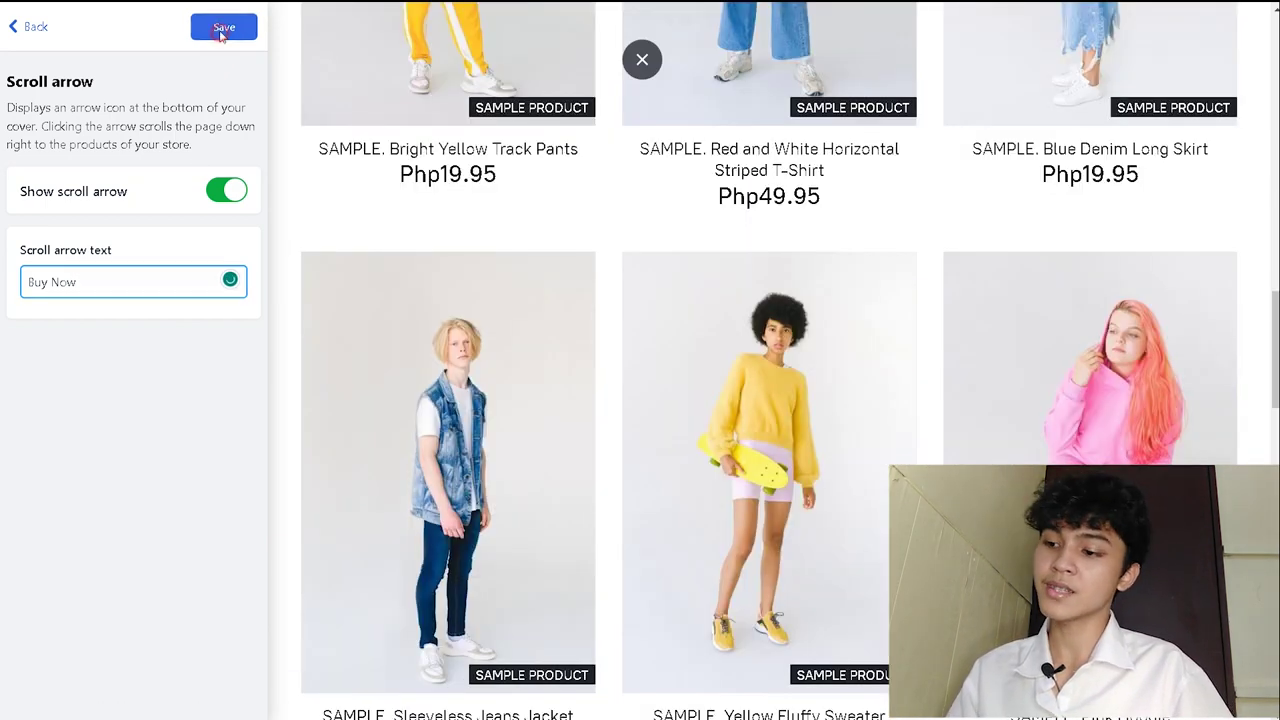
click(220, 28)
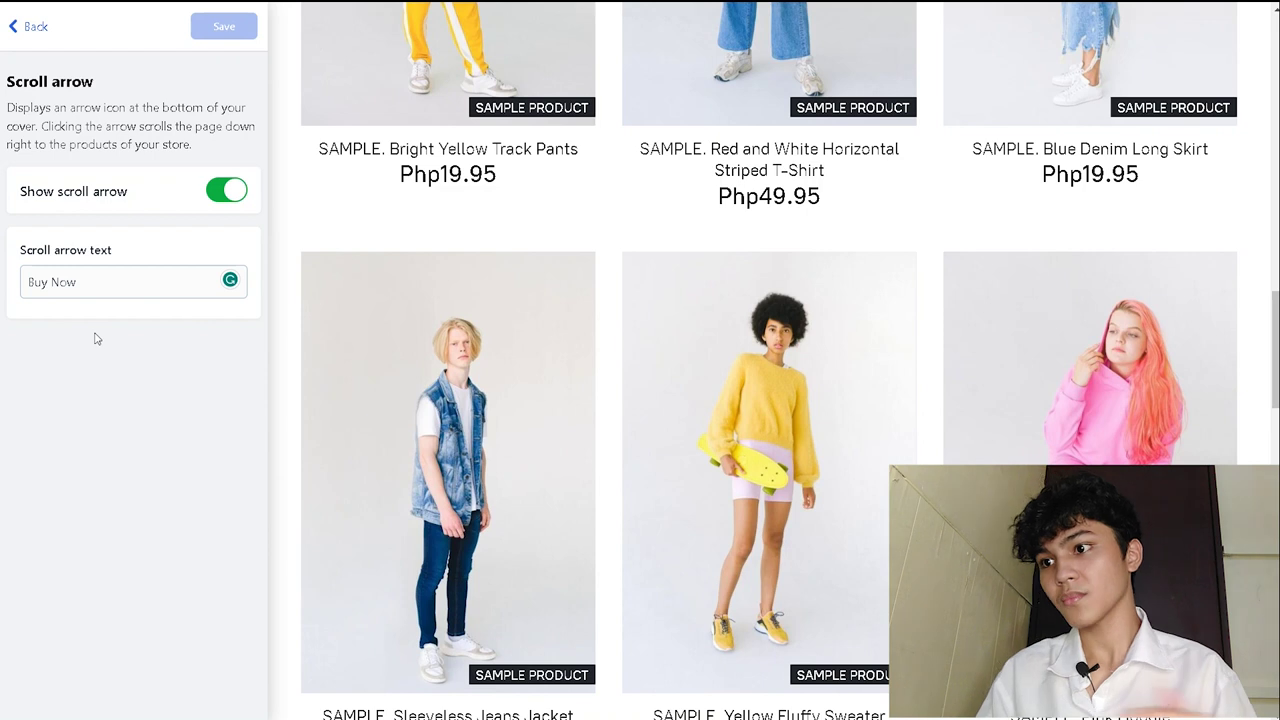
scroll(300, 250, up, 10)
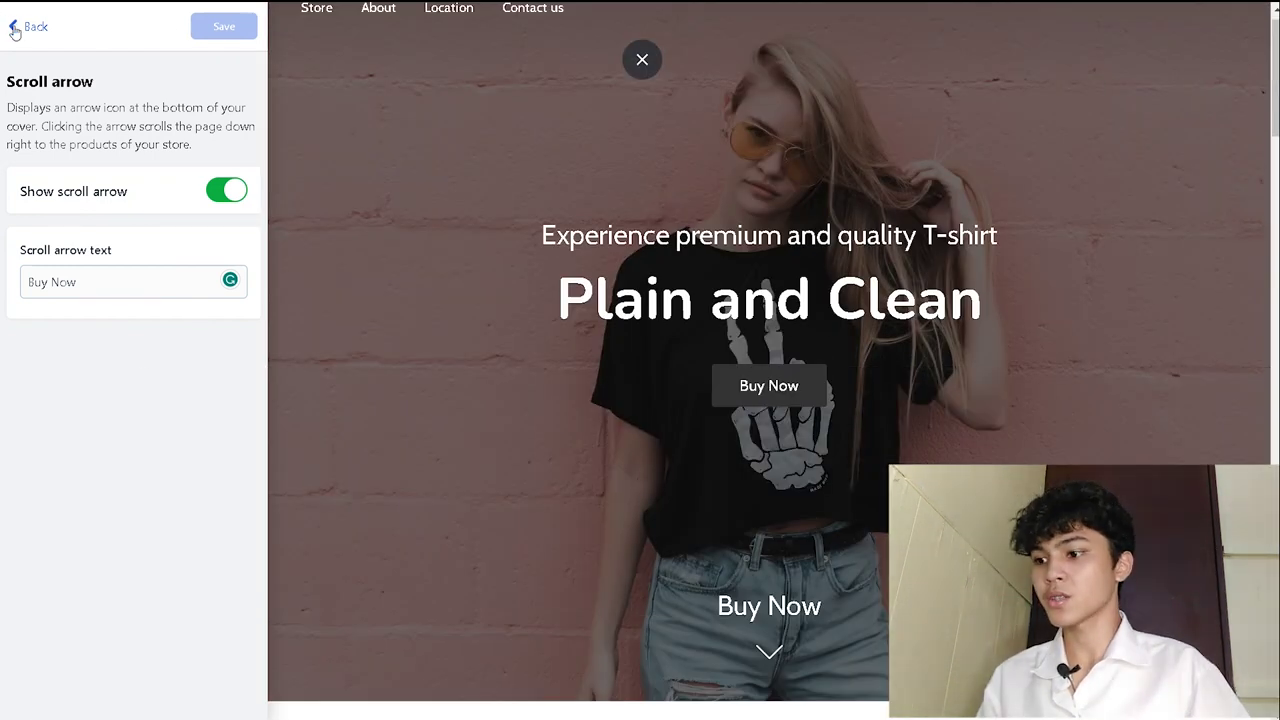
click(30, 26)
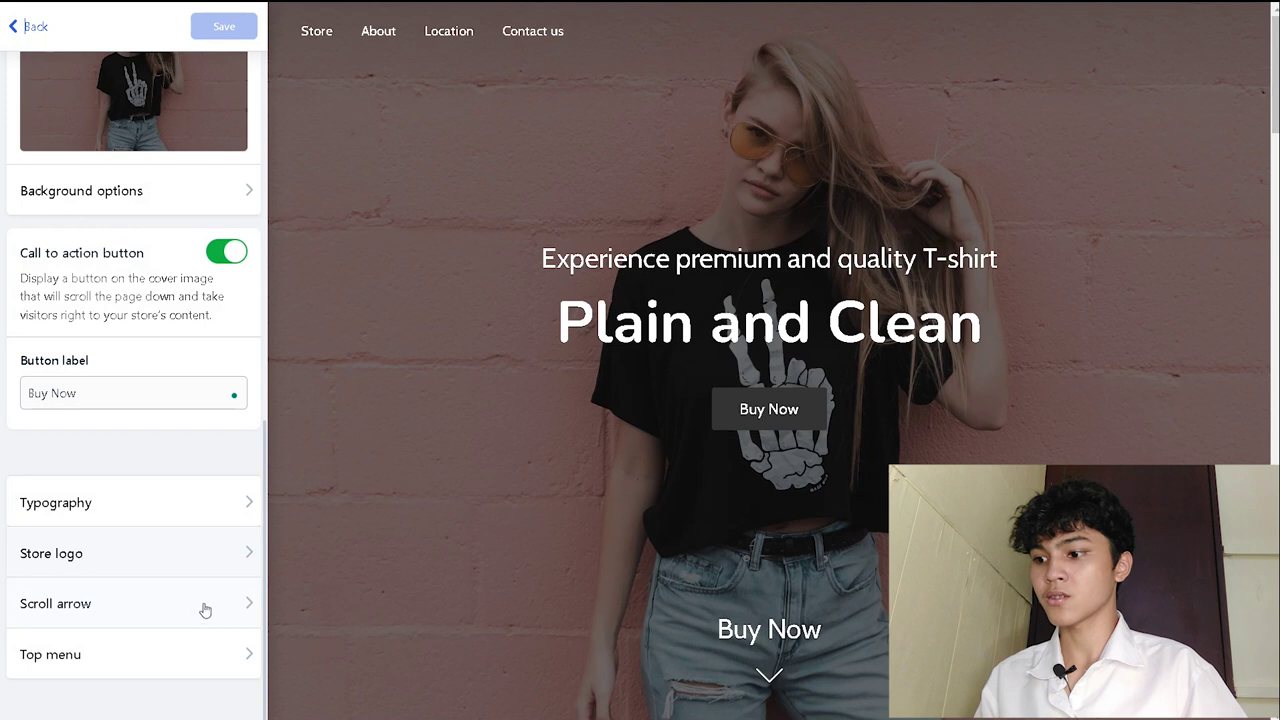
click(150, 652)
Try showing the phone number in the header and on the cover, and return to Do not show.
click(121, 203)
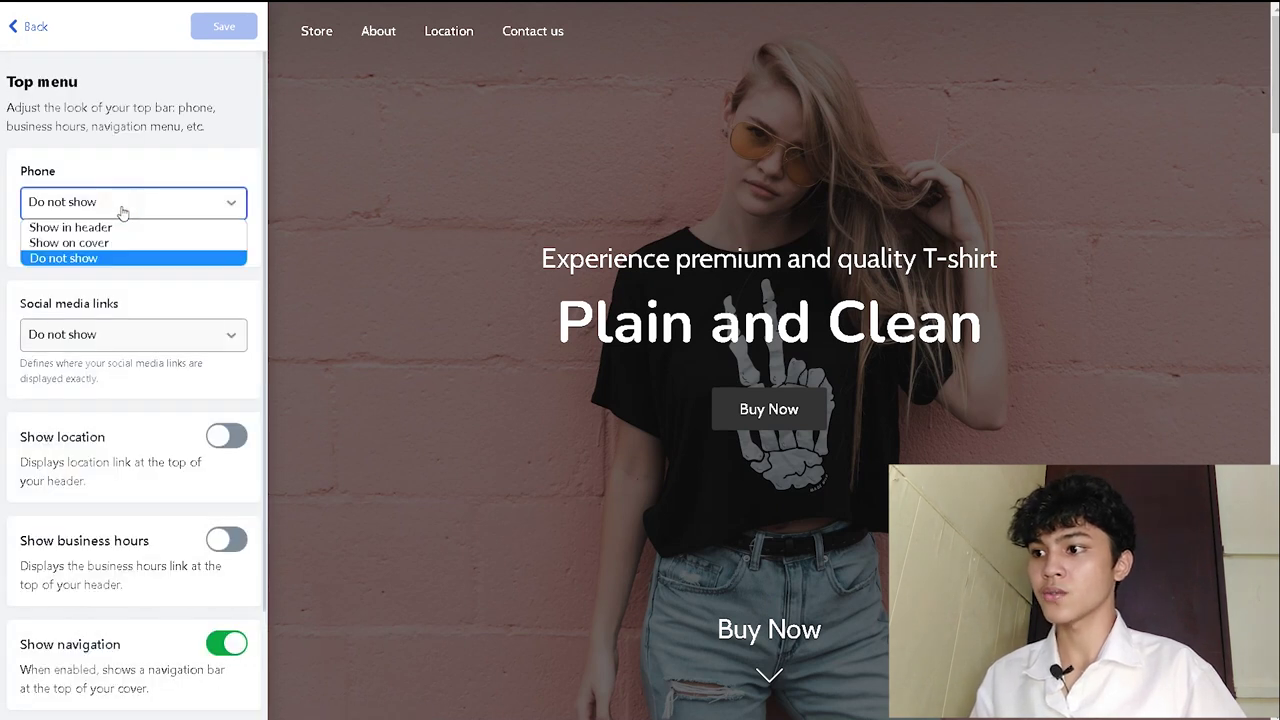
click(124, 227)
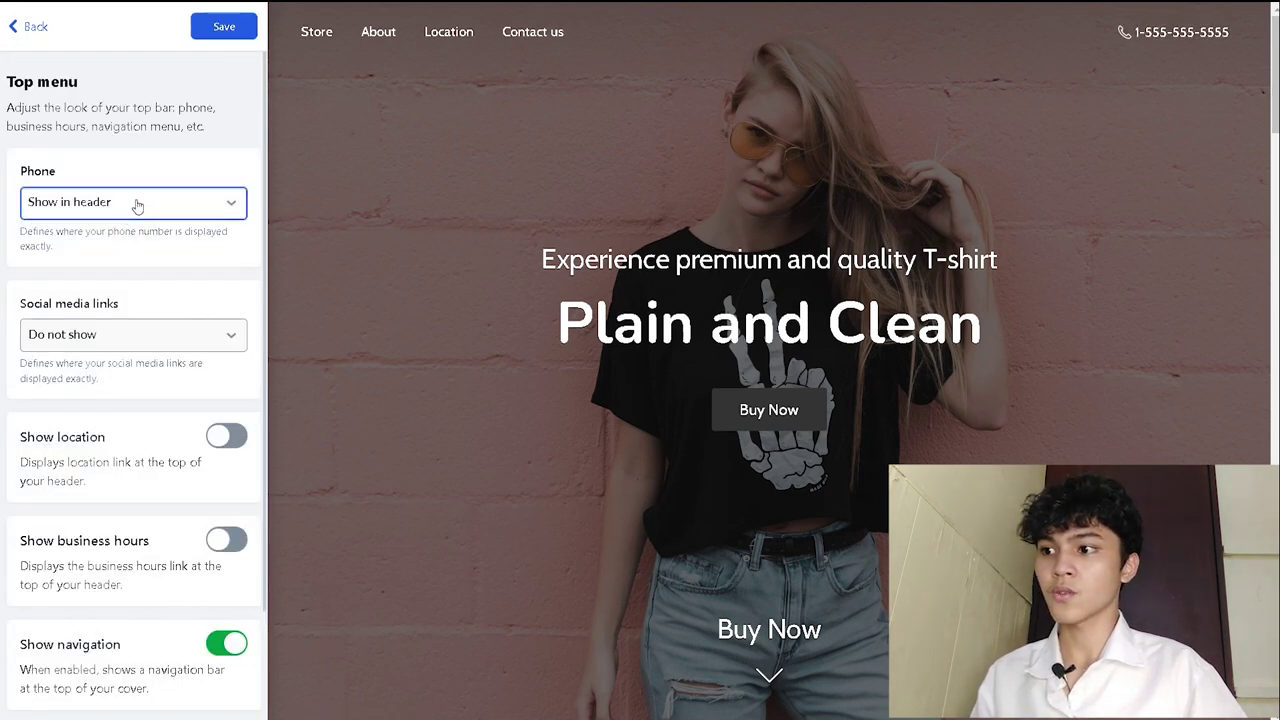
click(138, 204)
key(Escape)
click(143, 200)
click(118, 242)
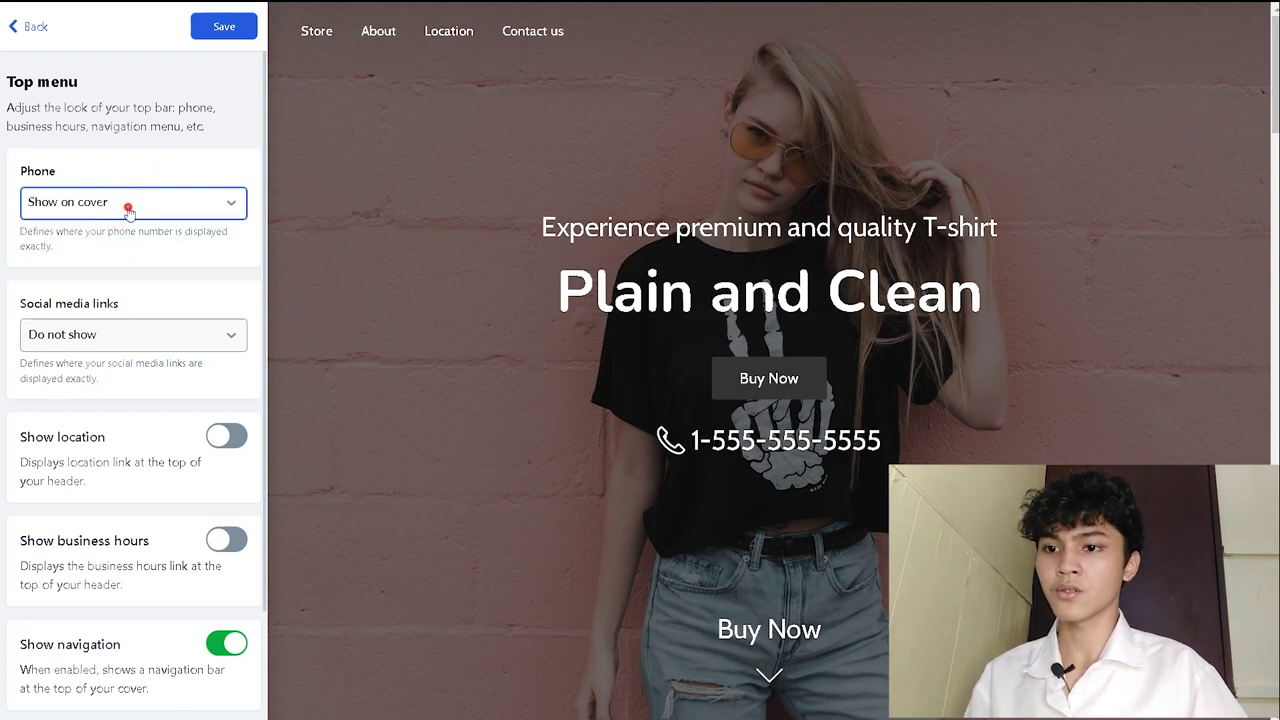
click(128, 205)
click(120, 258)
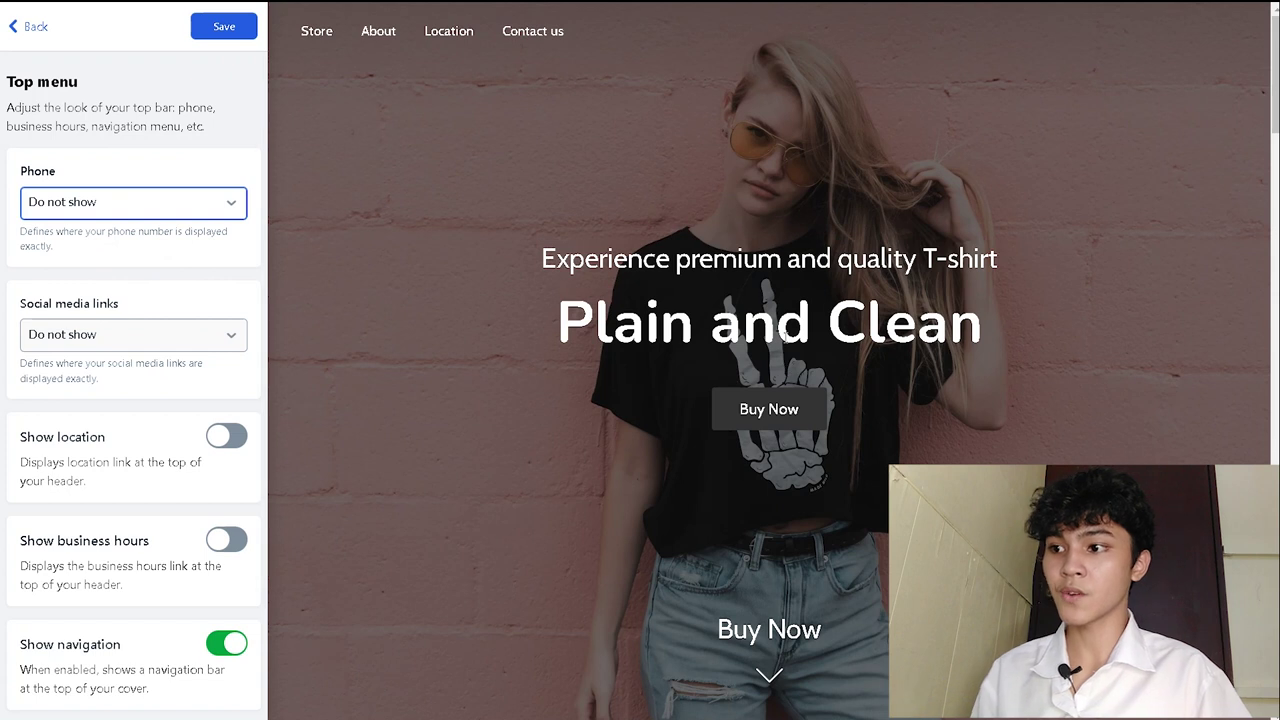
click(180, 190)
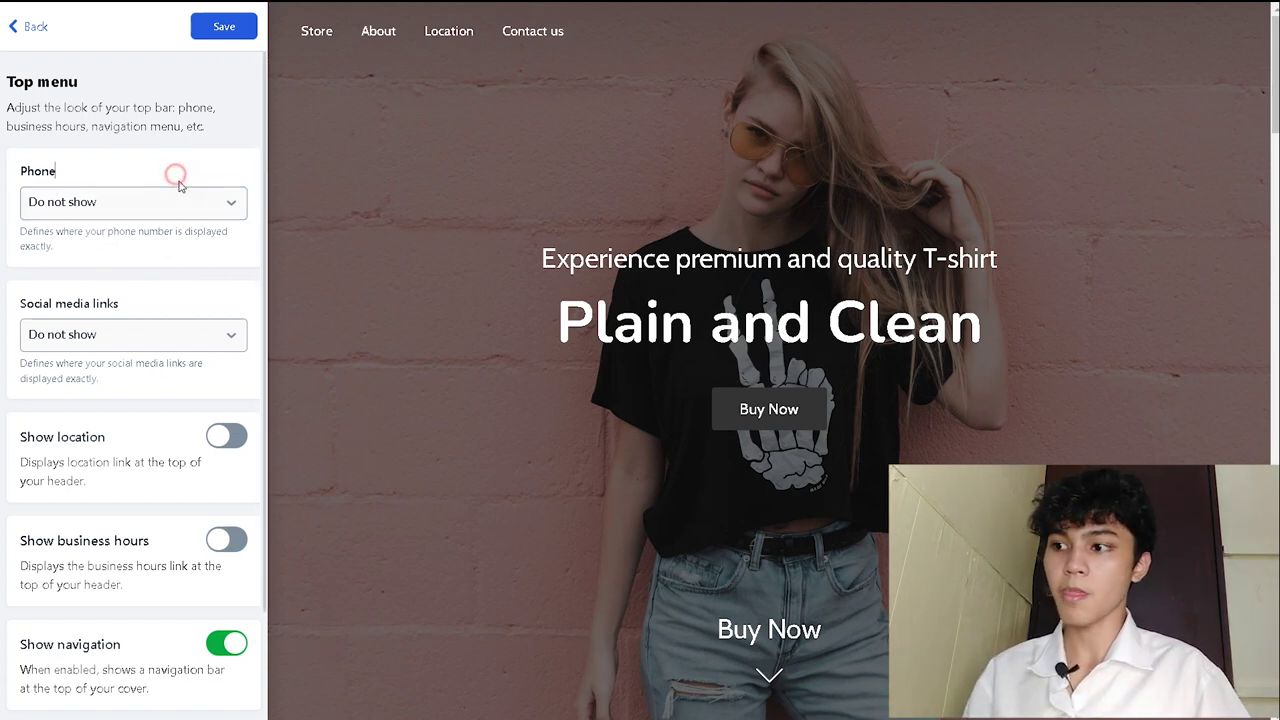
click(191, 197)
click(195, 177)
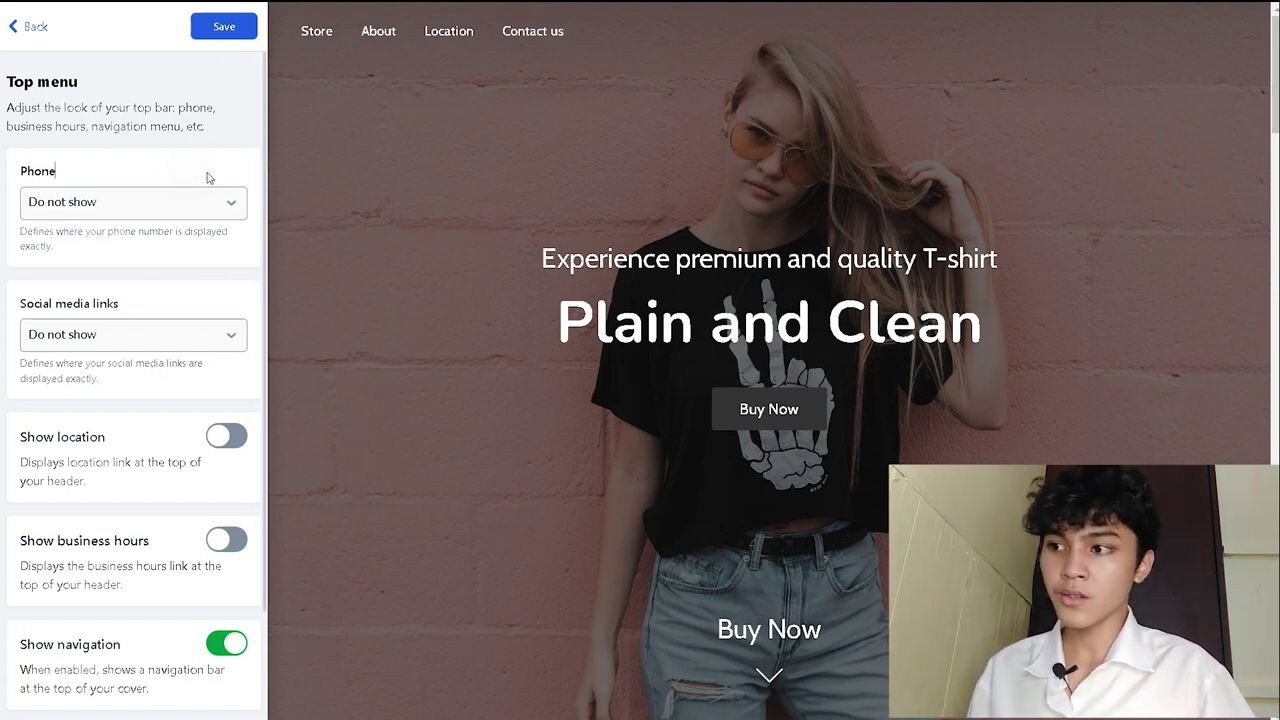
double_click(87, 167)
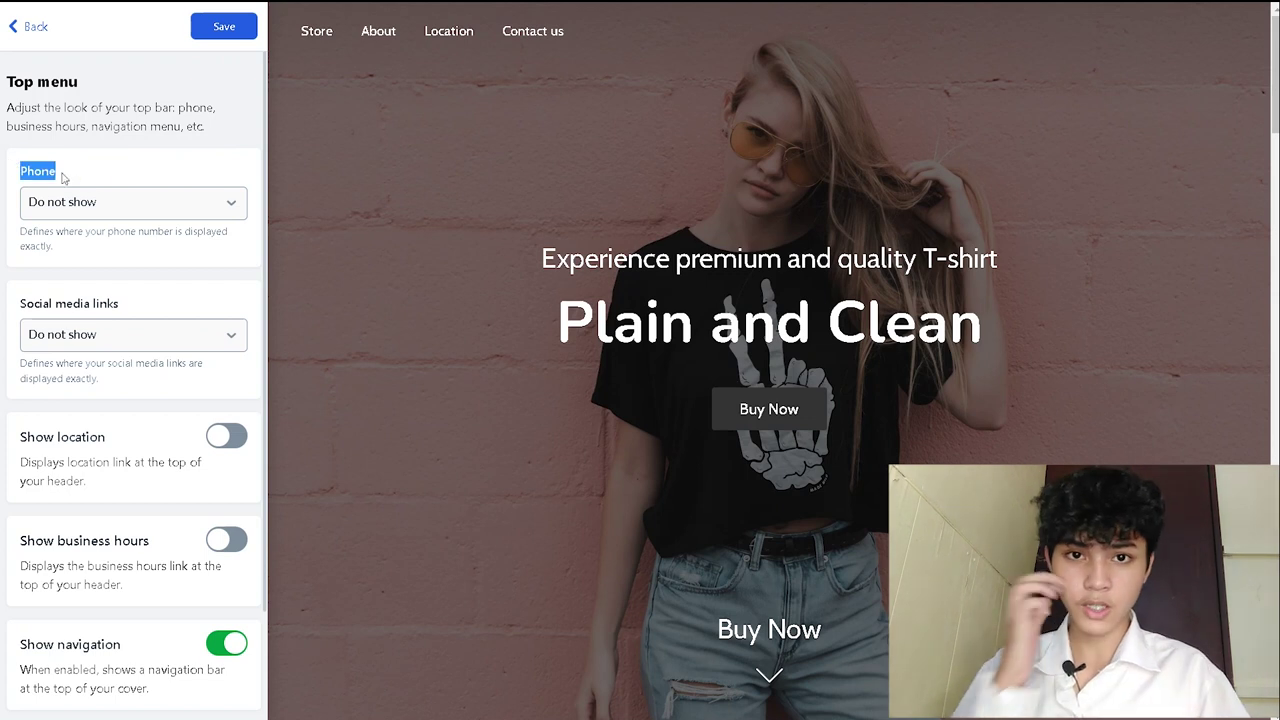
Try the phone number in the header and set its display to Show on cover.
click(185, 210)
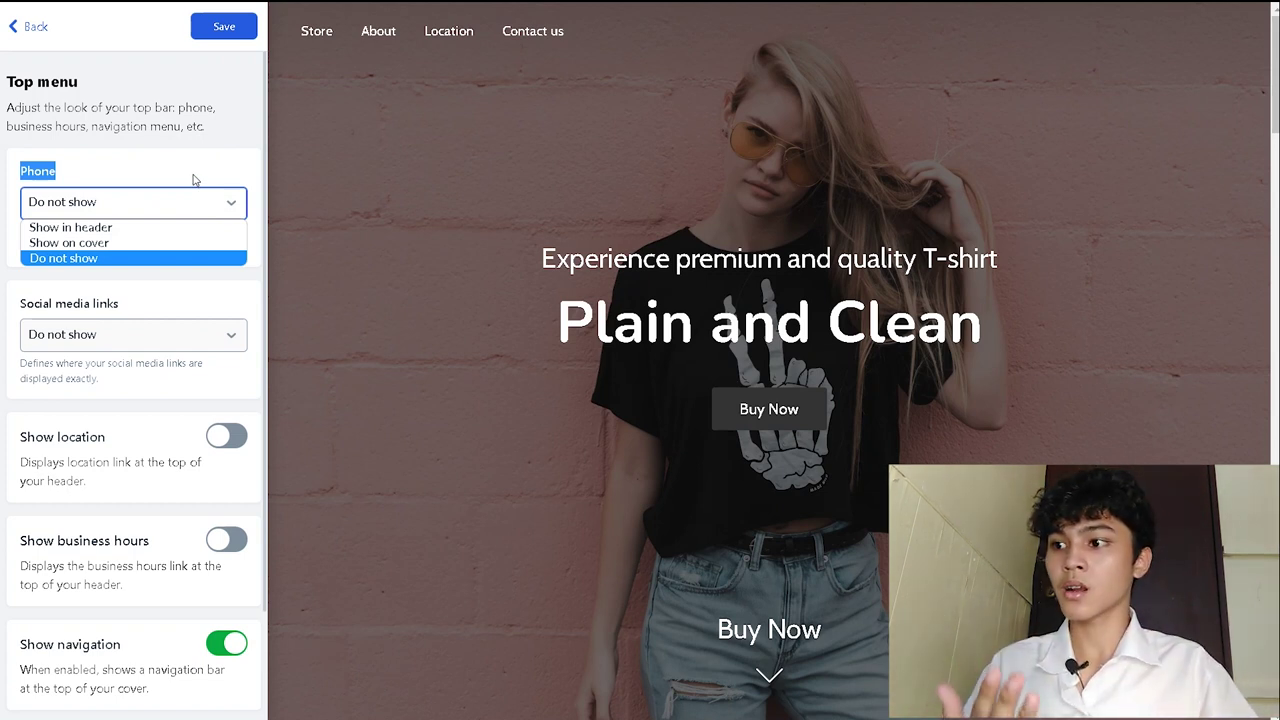
click(176, 227)
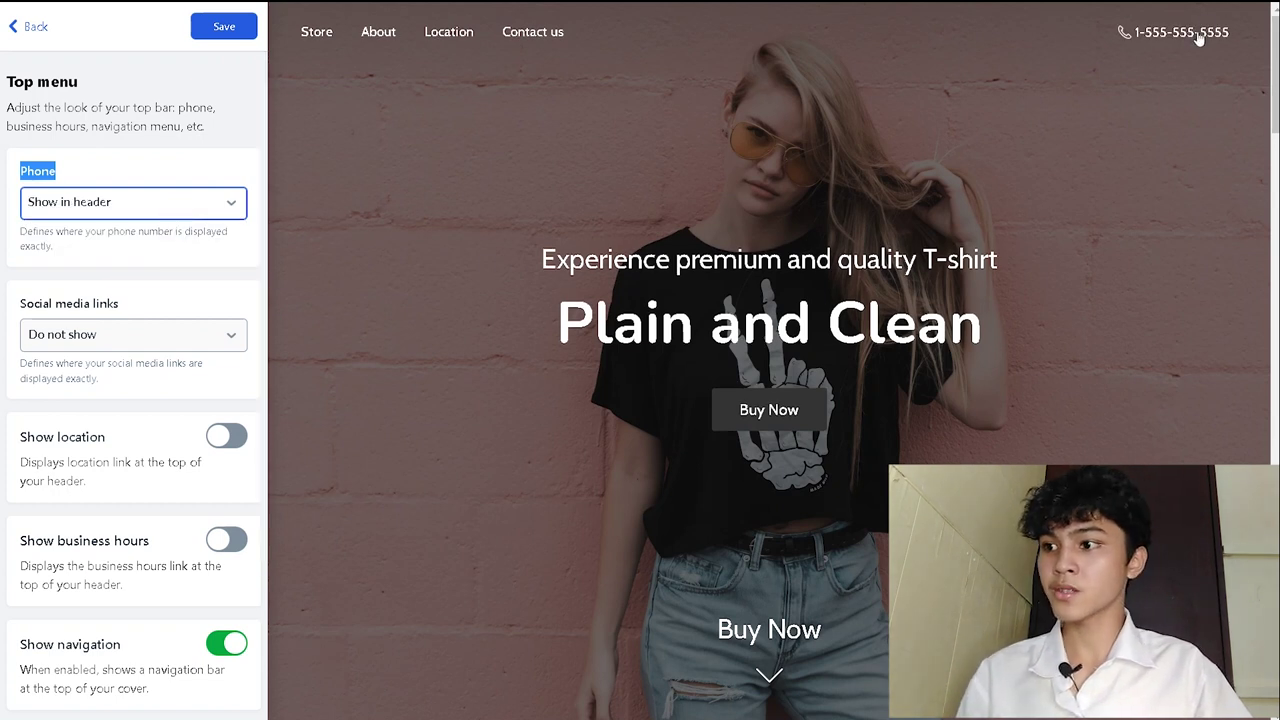
click(77, 204)
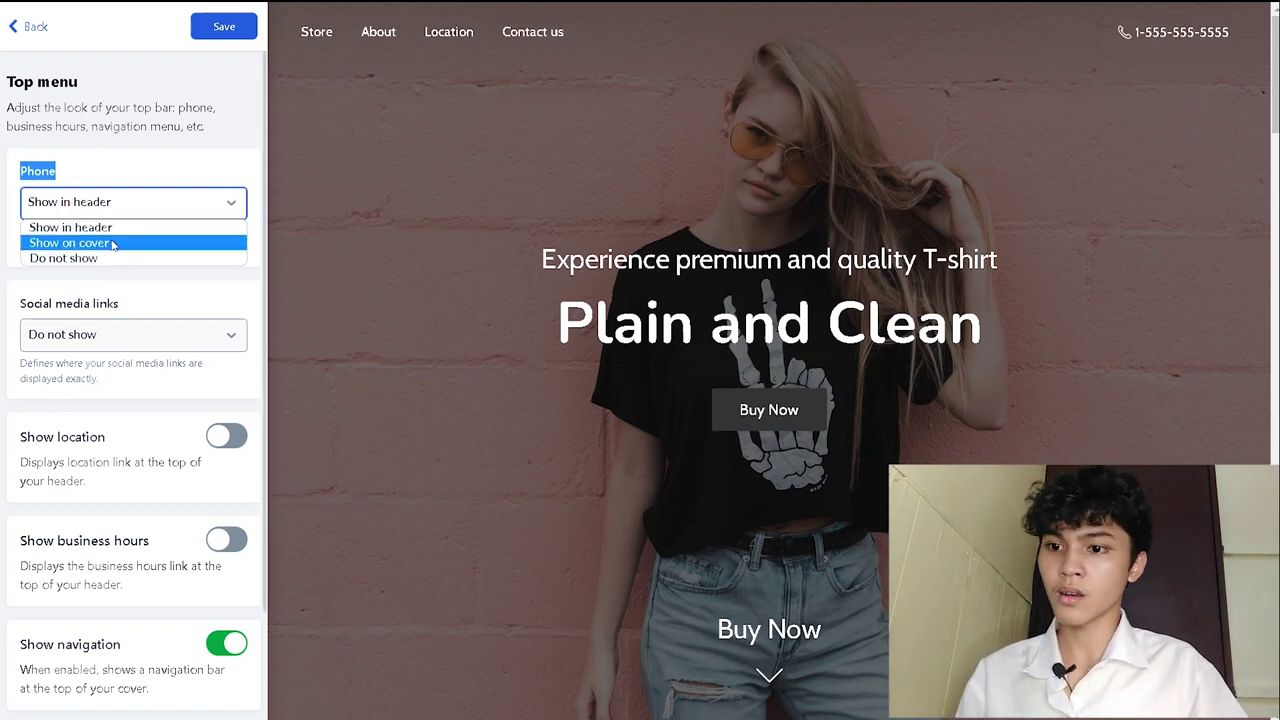
click(113, 244)
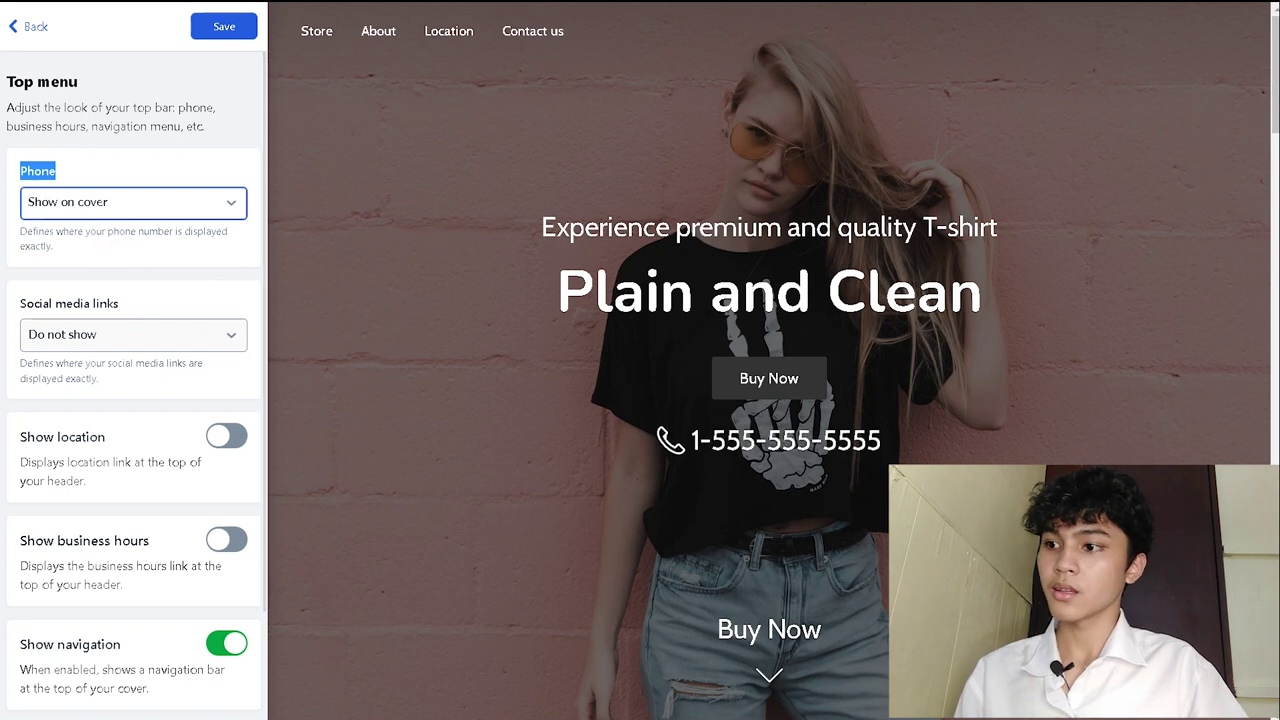
Set the phone number's display in the top menu to Do not show.
click(88, 202)
click(88, 202)
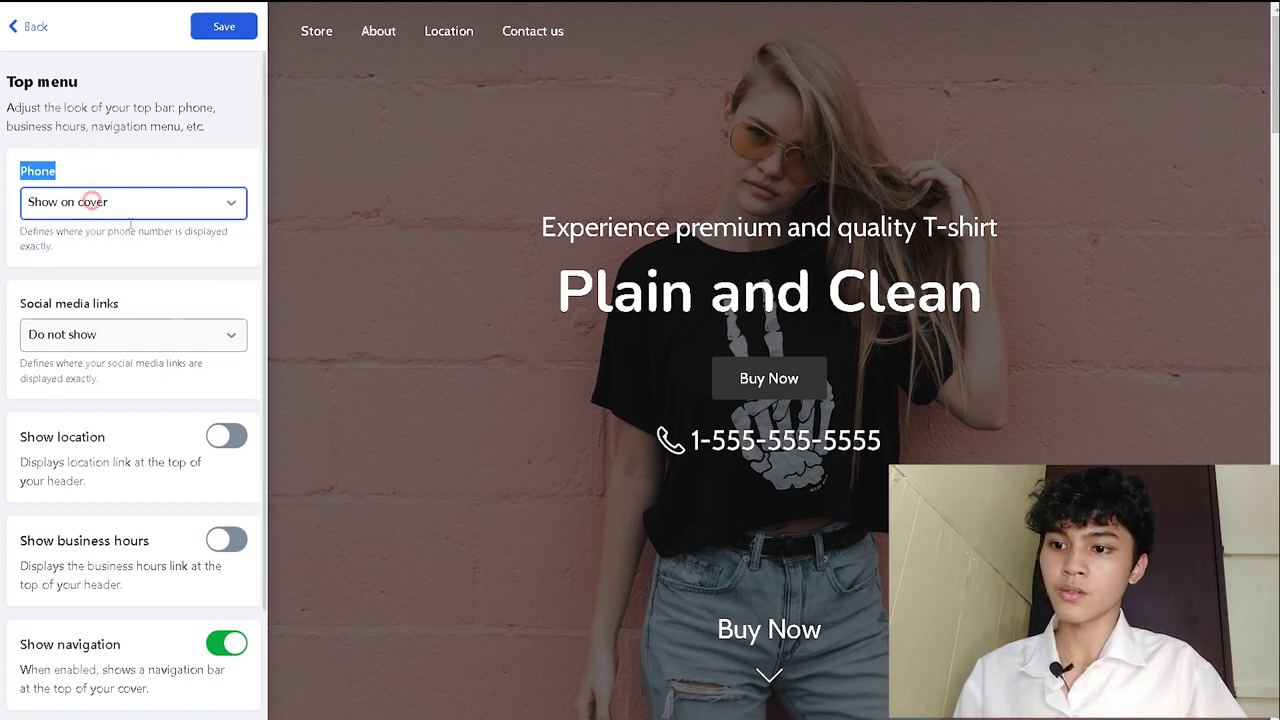
click(186, 204)
click(168, 256)
click(165, 210)
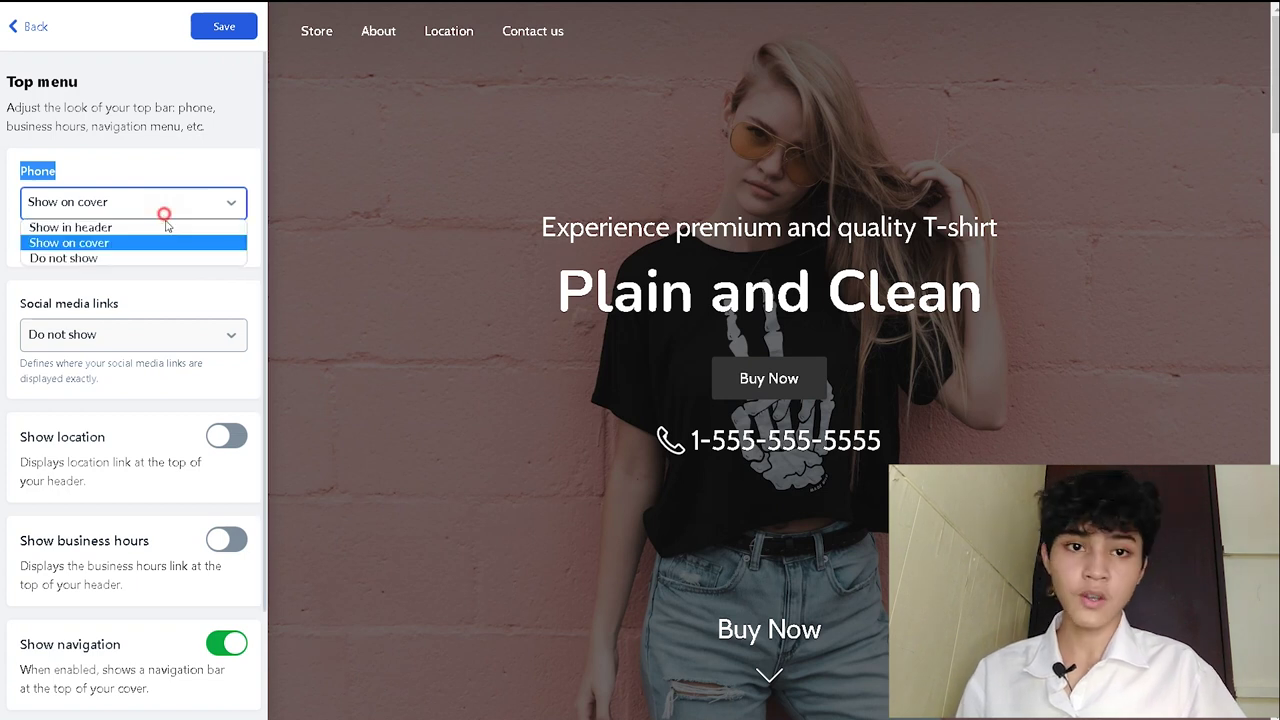
click(160, 256)
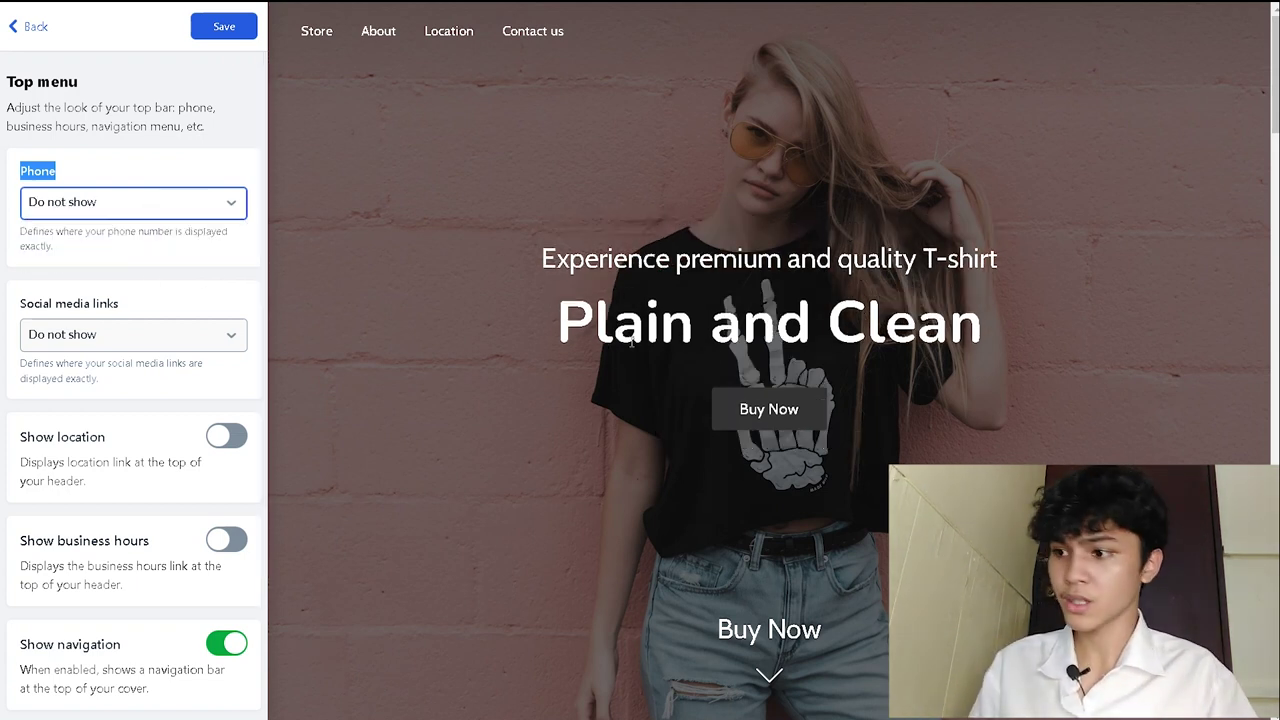
Try the social media links with Show in header and Show on cover, and return them to Do not show.
scroll(87, 320, down, 2)
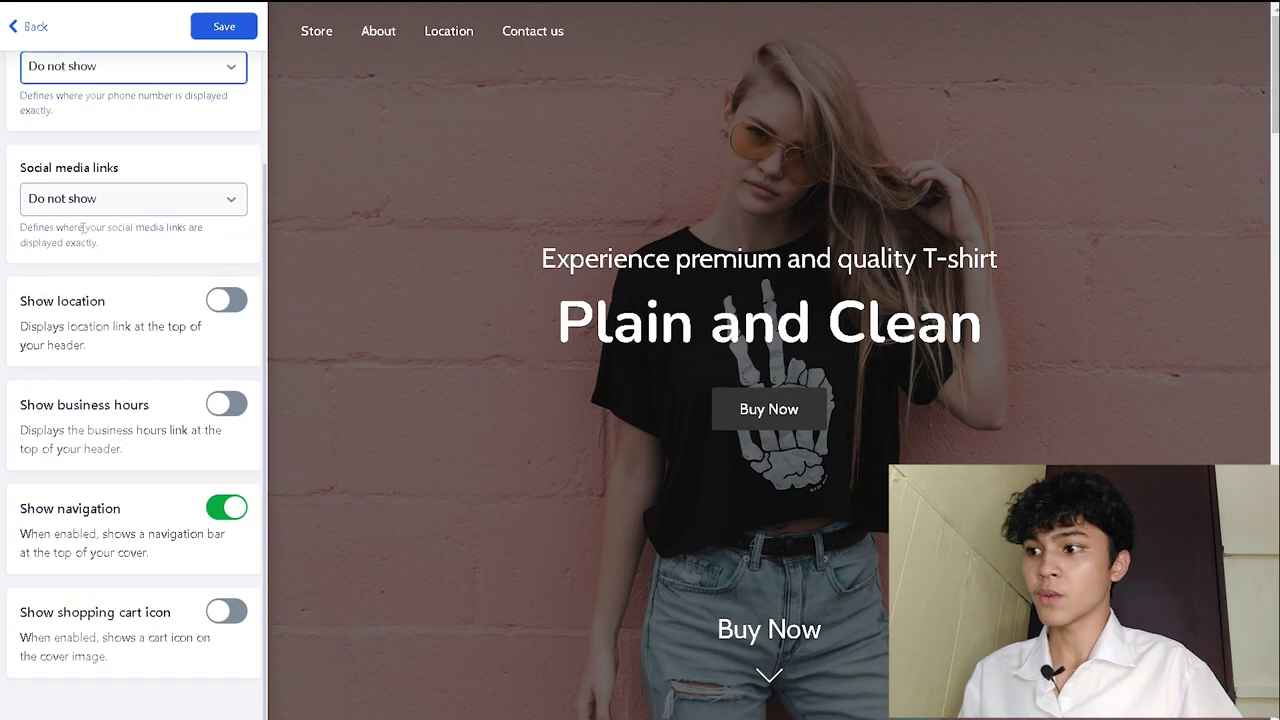
click(95, 203)
click(95, 222)
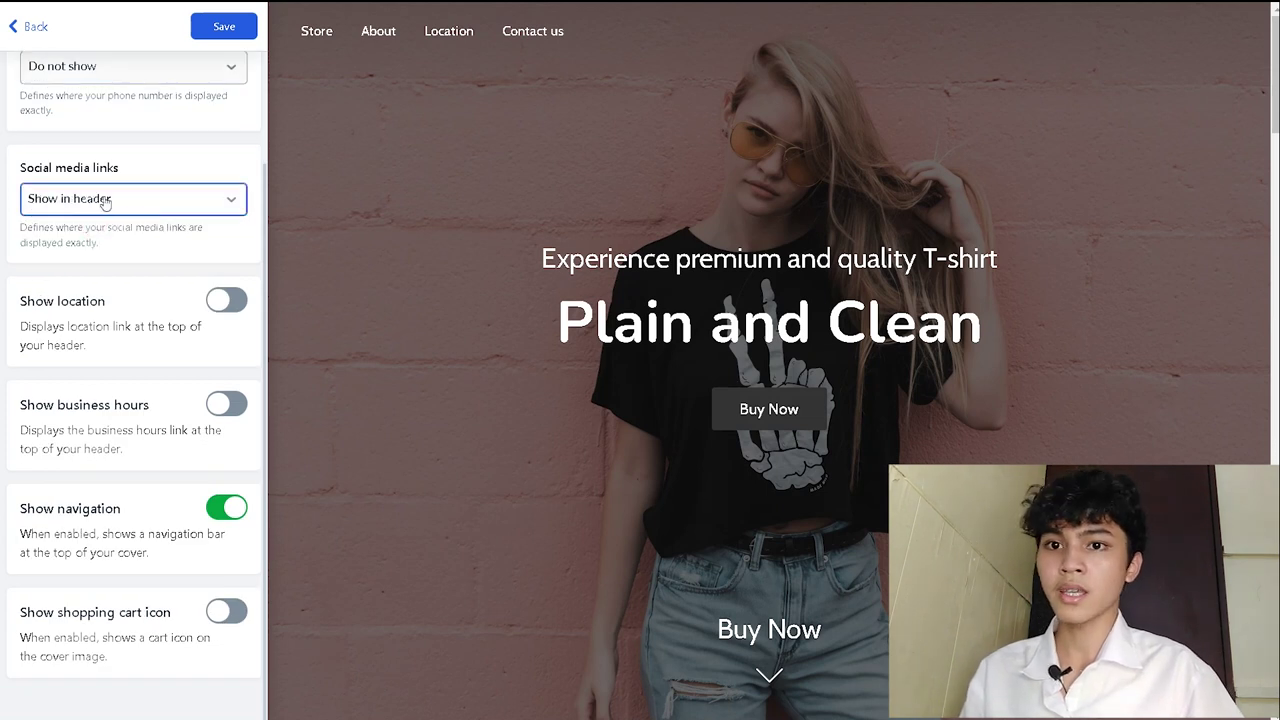
click(101, 207)
click(198, 196)
click(172, 214)
click(170, 206)
click(140, 238)
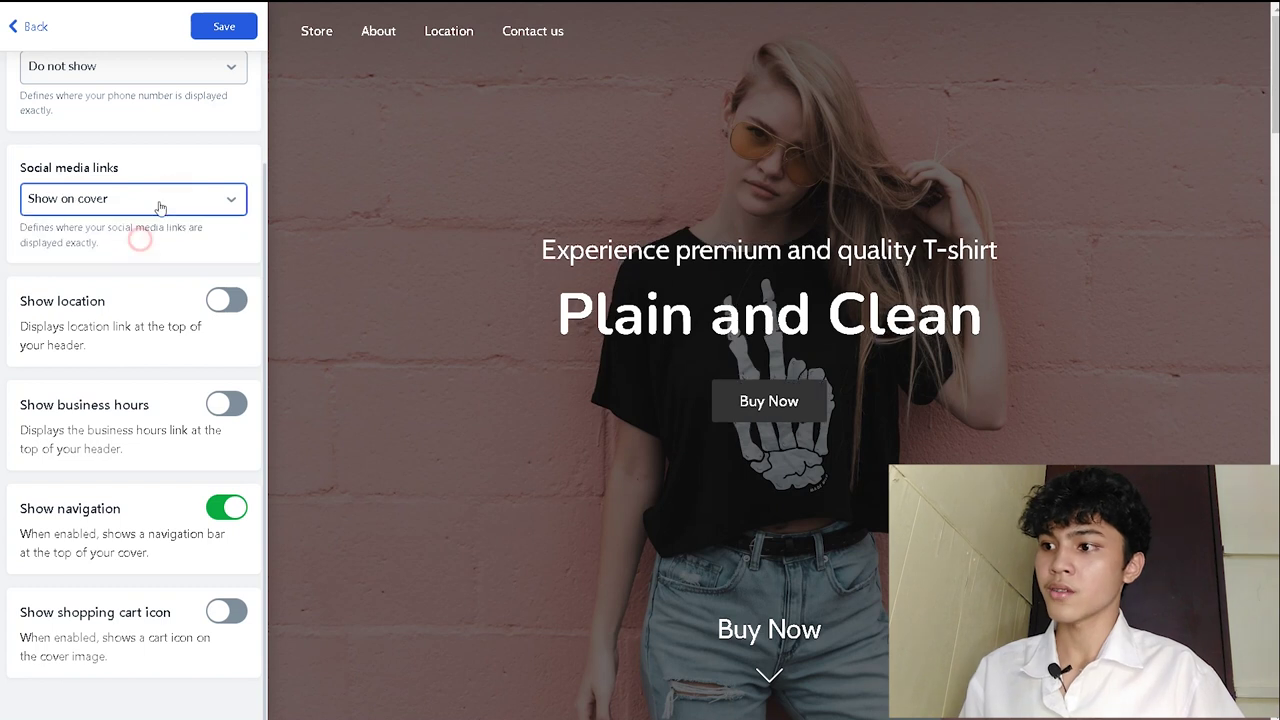
click(152, 202)
click(140, 253)
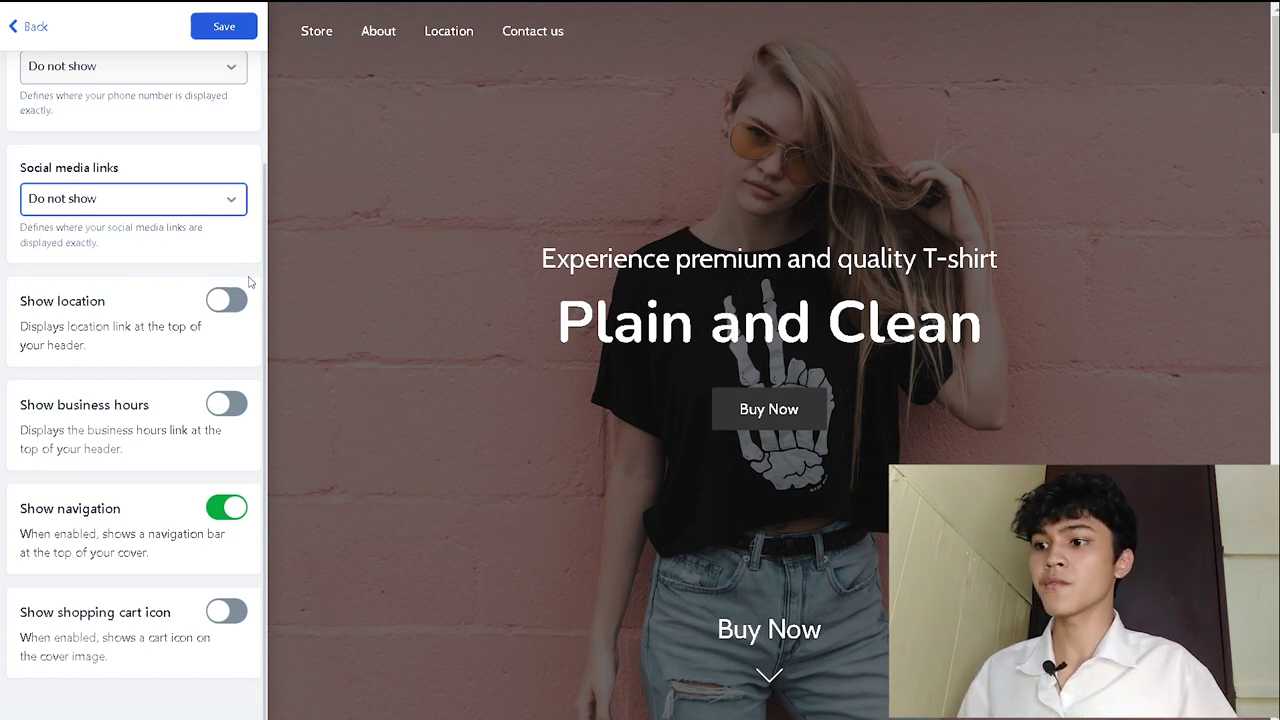
Try showing the location link and the business hours link in the header, switching each off again.
click(221, 301)
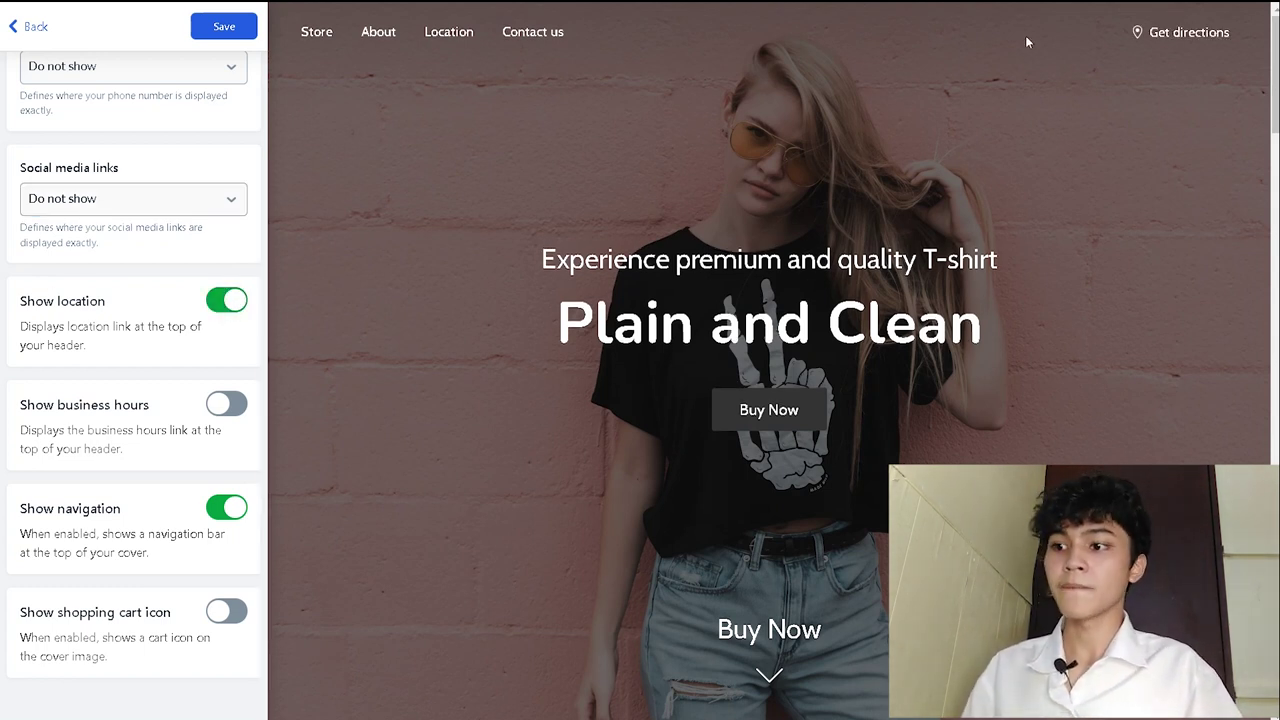
click(229, 302)
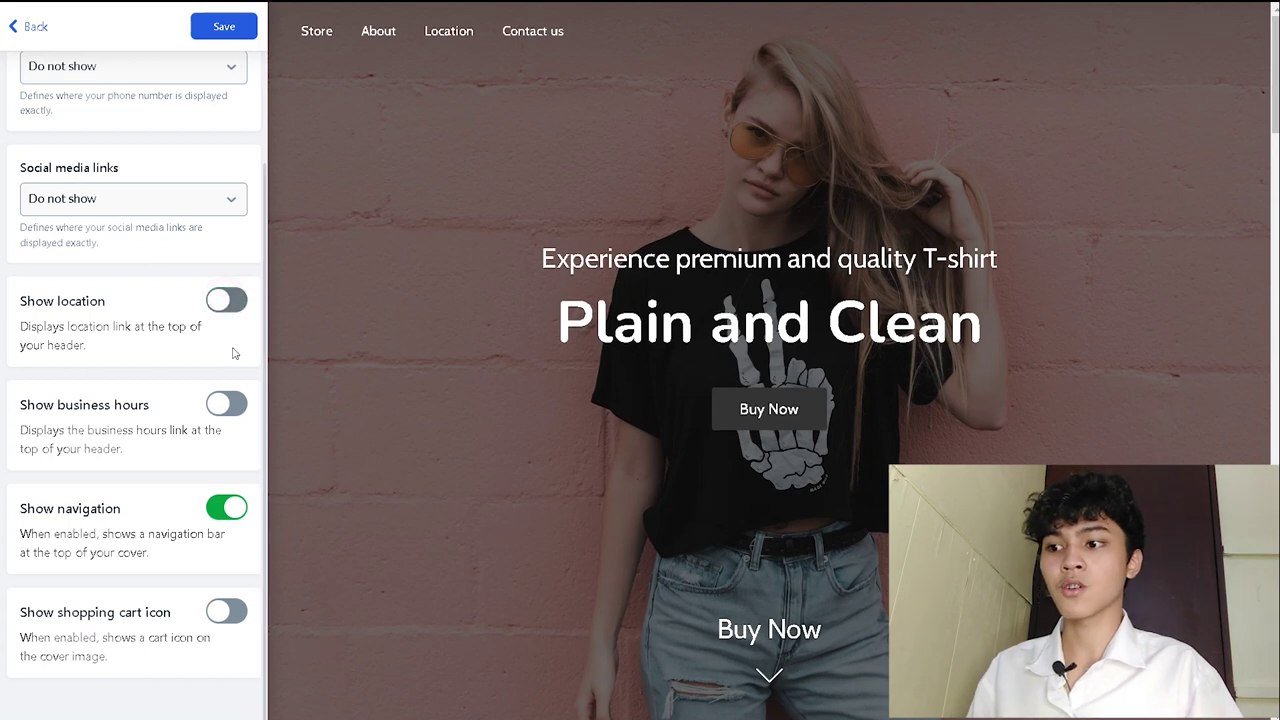
click(236, 410)
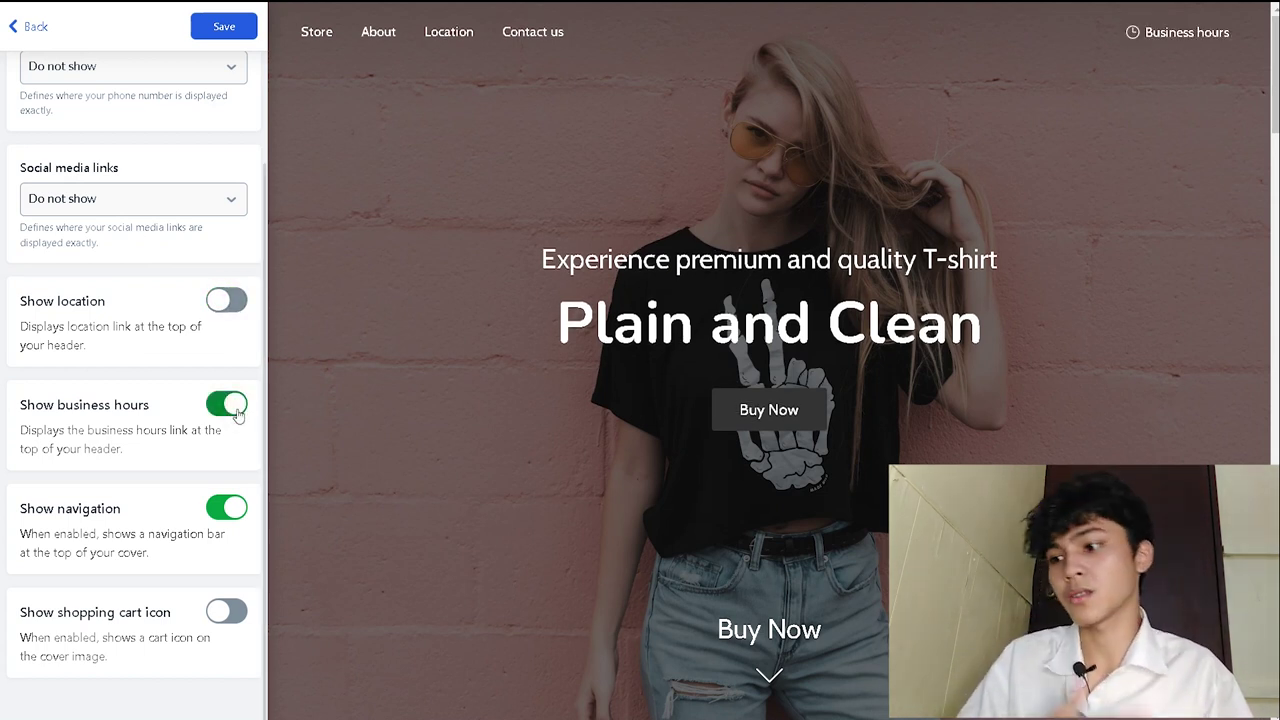
click(236, 408)
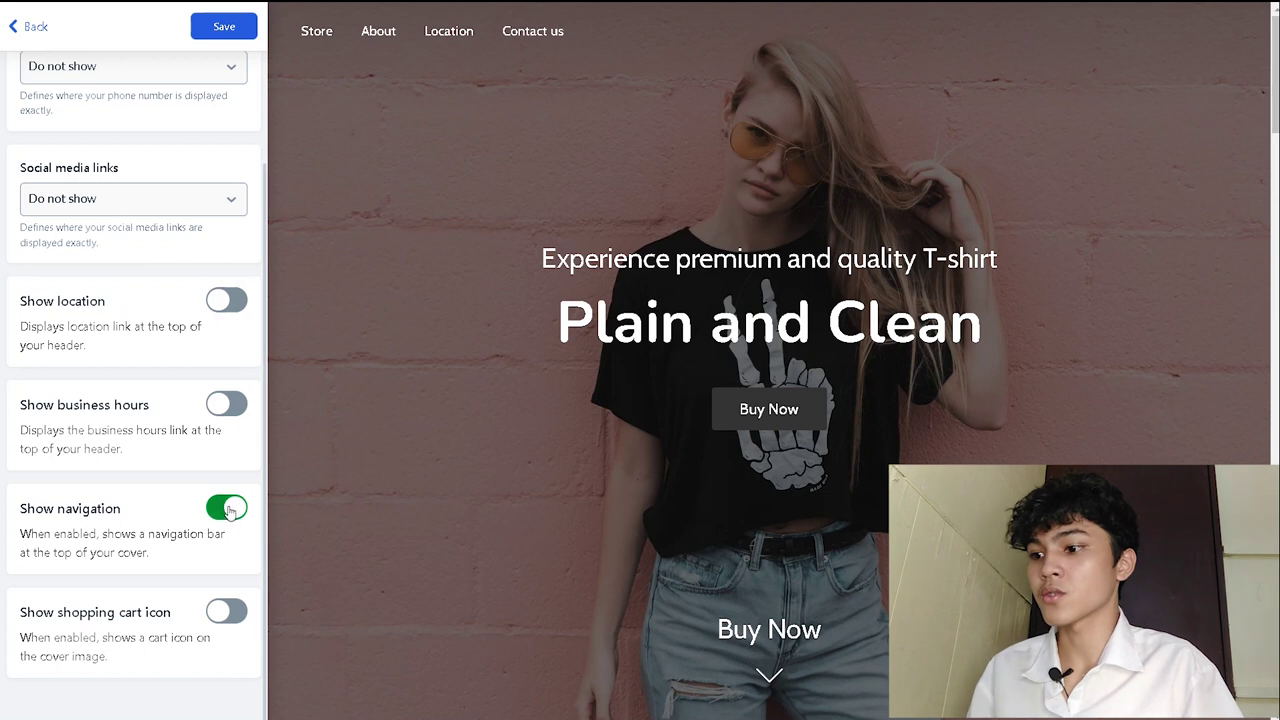
drag(15, 512, 74, 534)
click(163, 586)
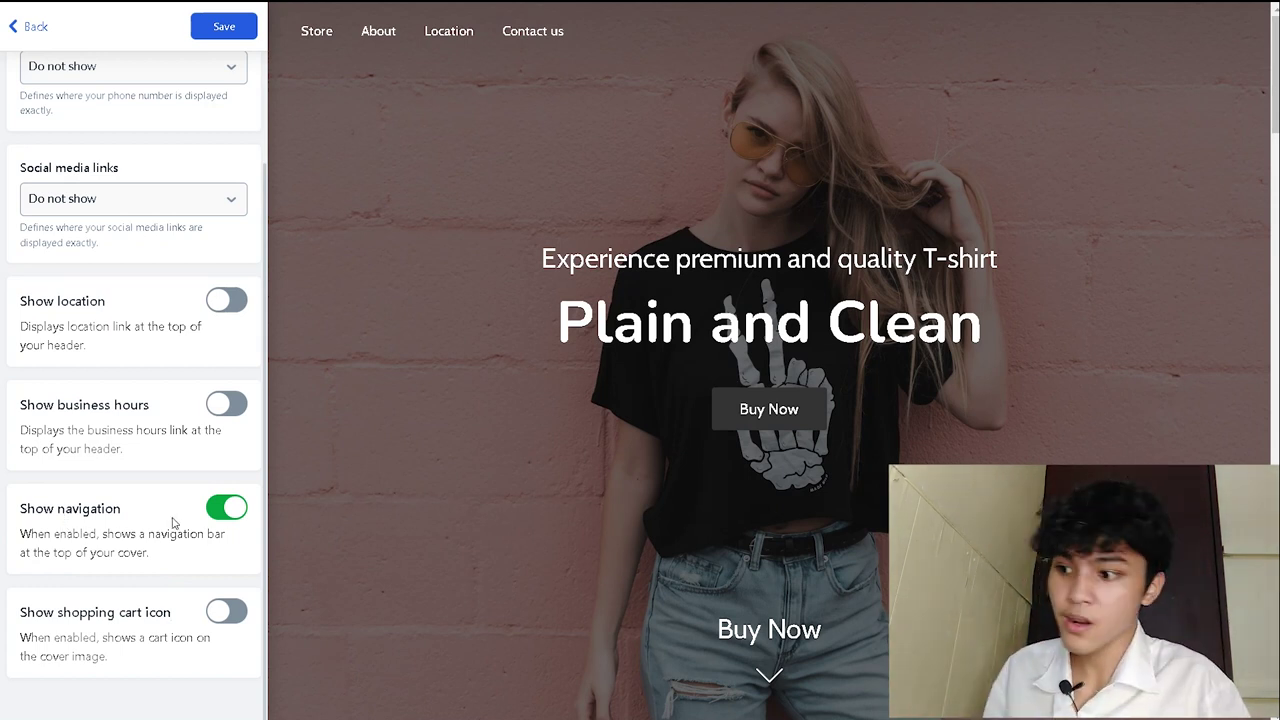
Enable the shopping cart icon, location link and business hours link in the top menu and save the settings.
click(219, 612)
click(219, 612)
click(219, 612)
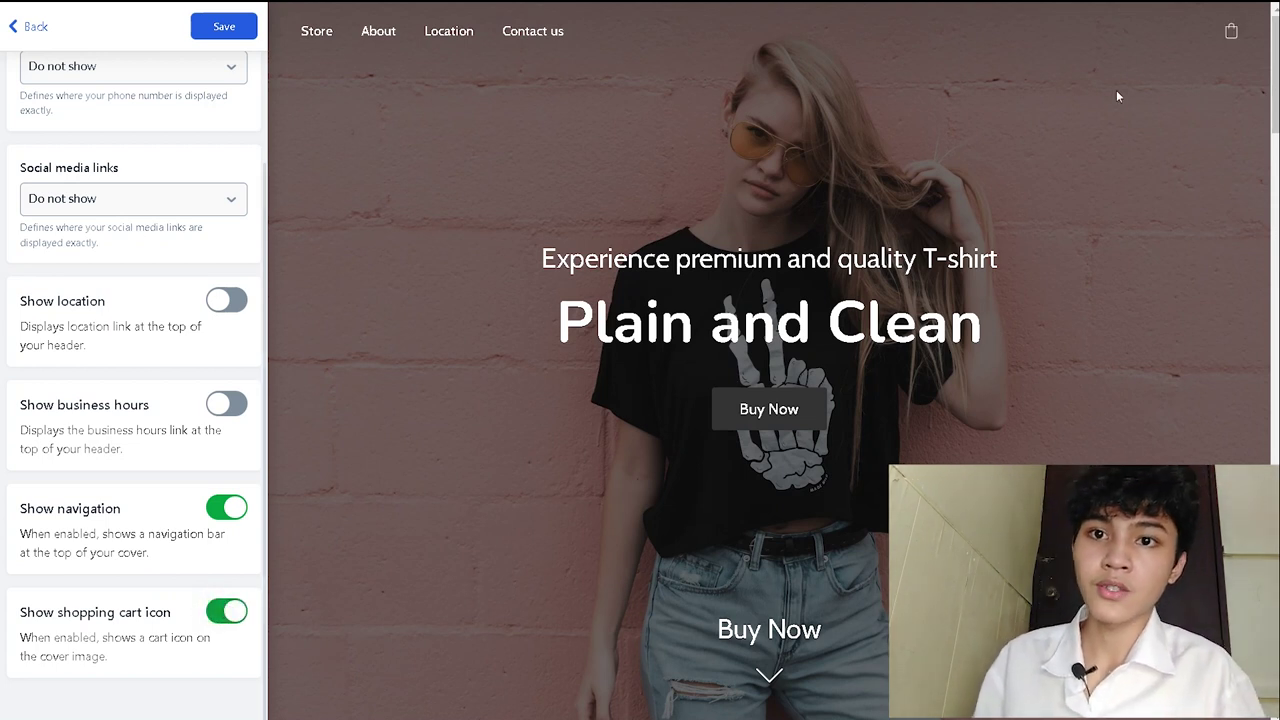
click(225, 305)
click(226, 404)
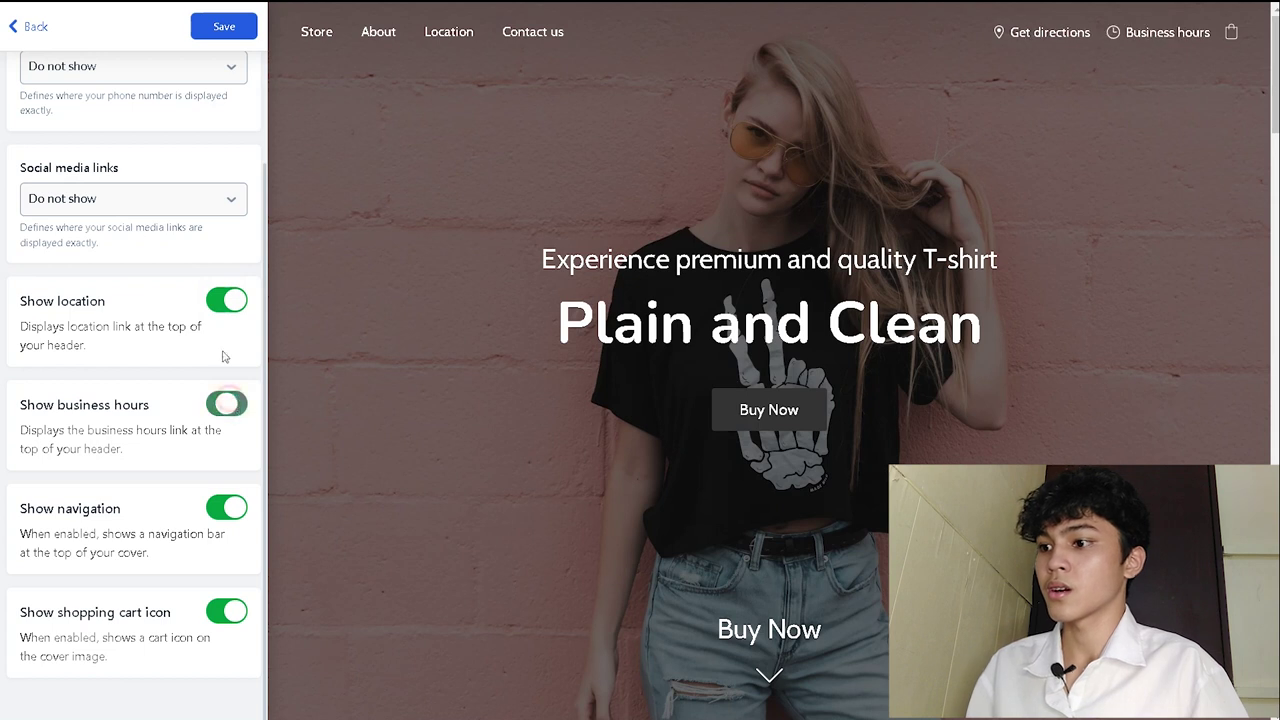
scroll(215, 380, up, 2)
click(224, 26)
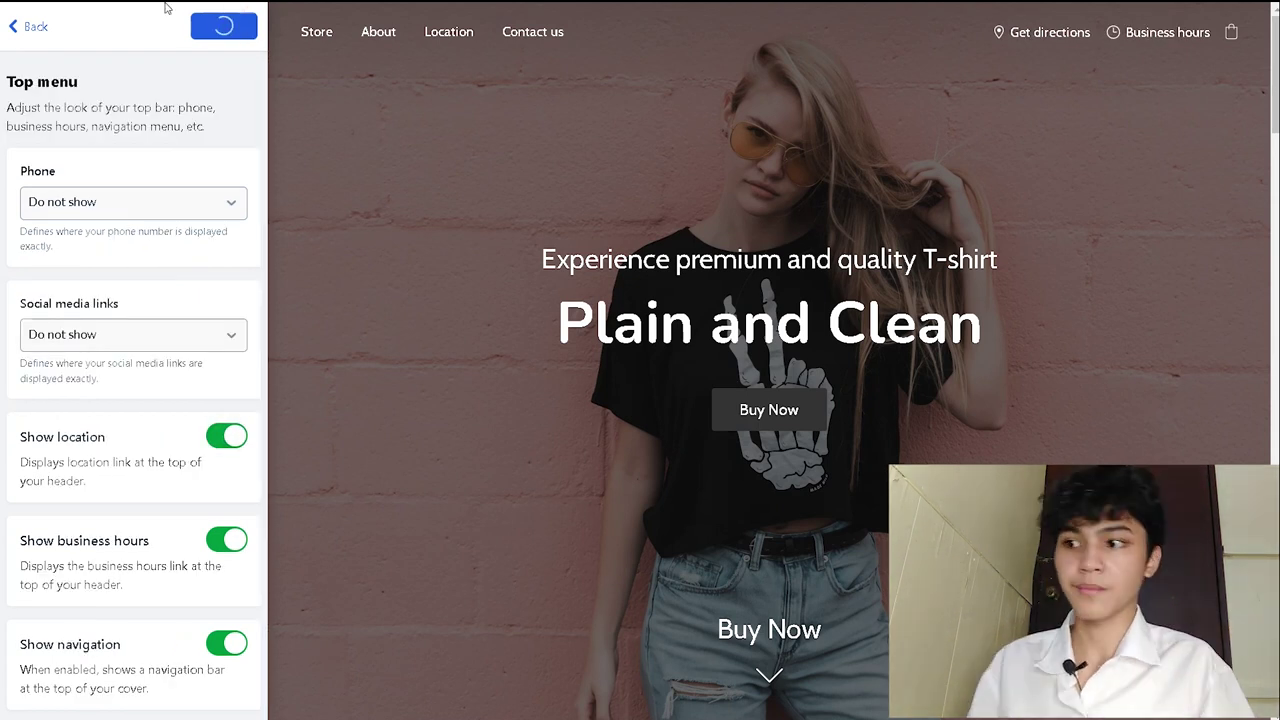
Open the Store section's settings and look through the sample products in the page preview.
click(36, 27)
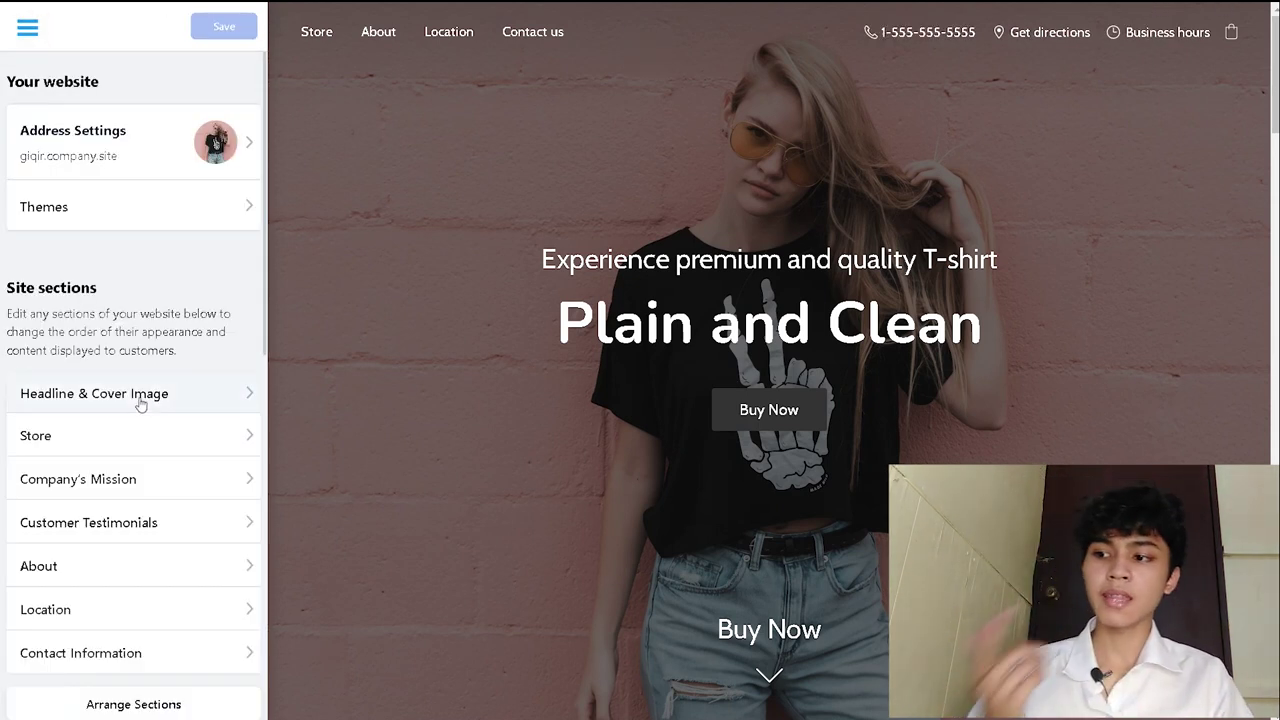
click(128, 436)
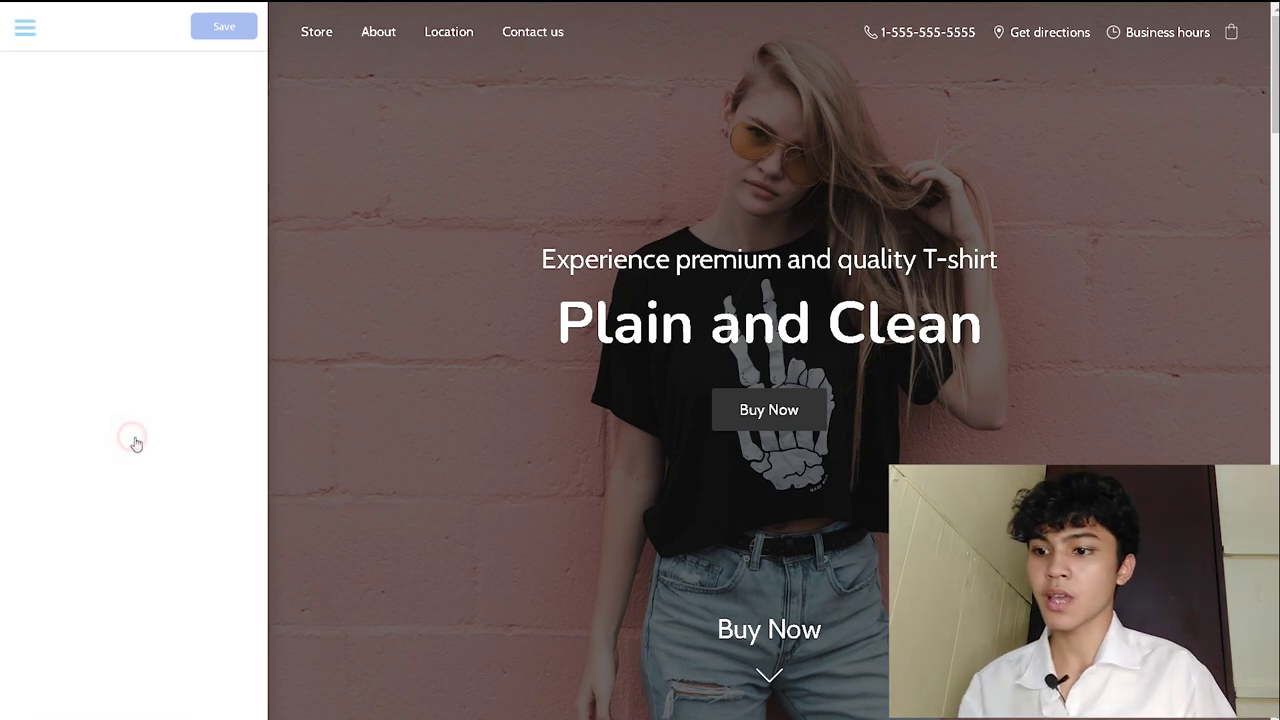
scroll(752, 375, down, 15)
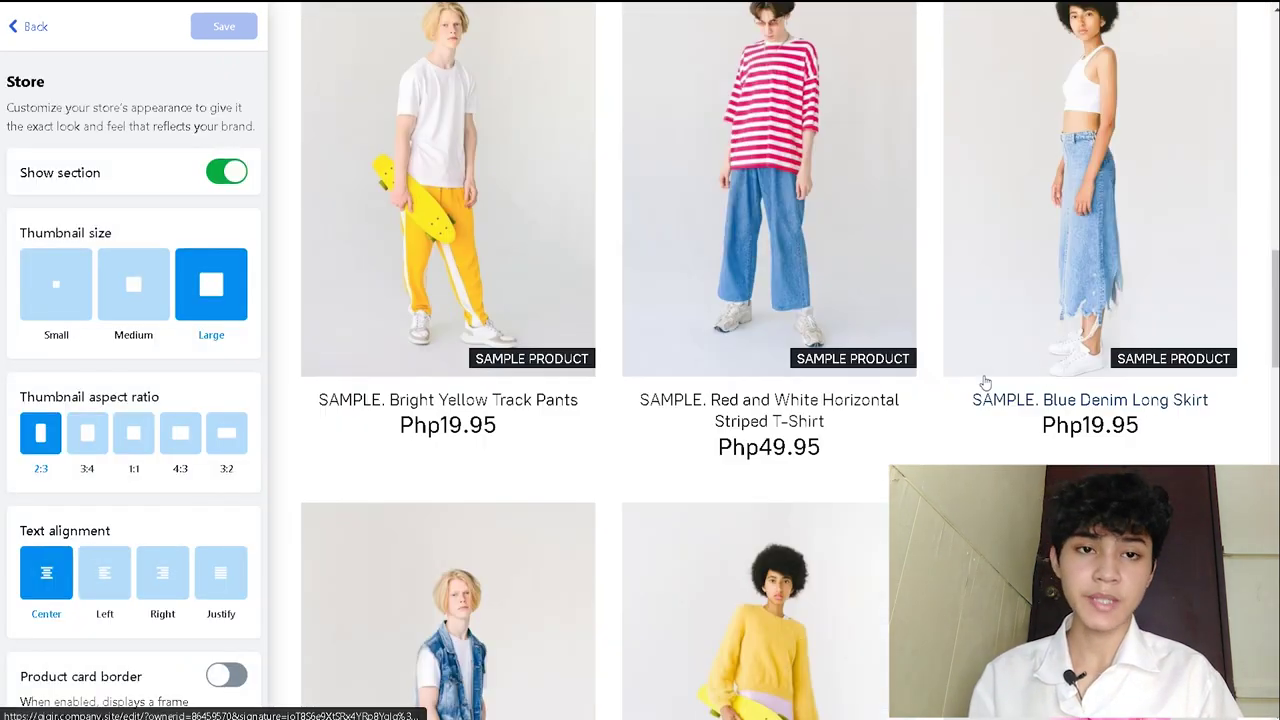
scroll(1124, 354, up, 15)
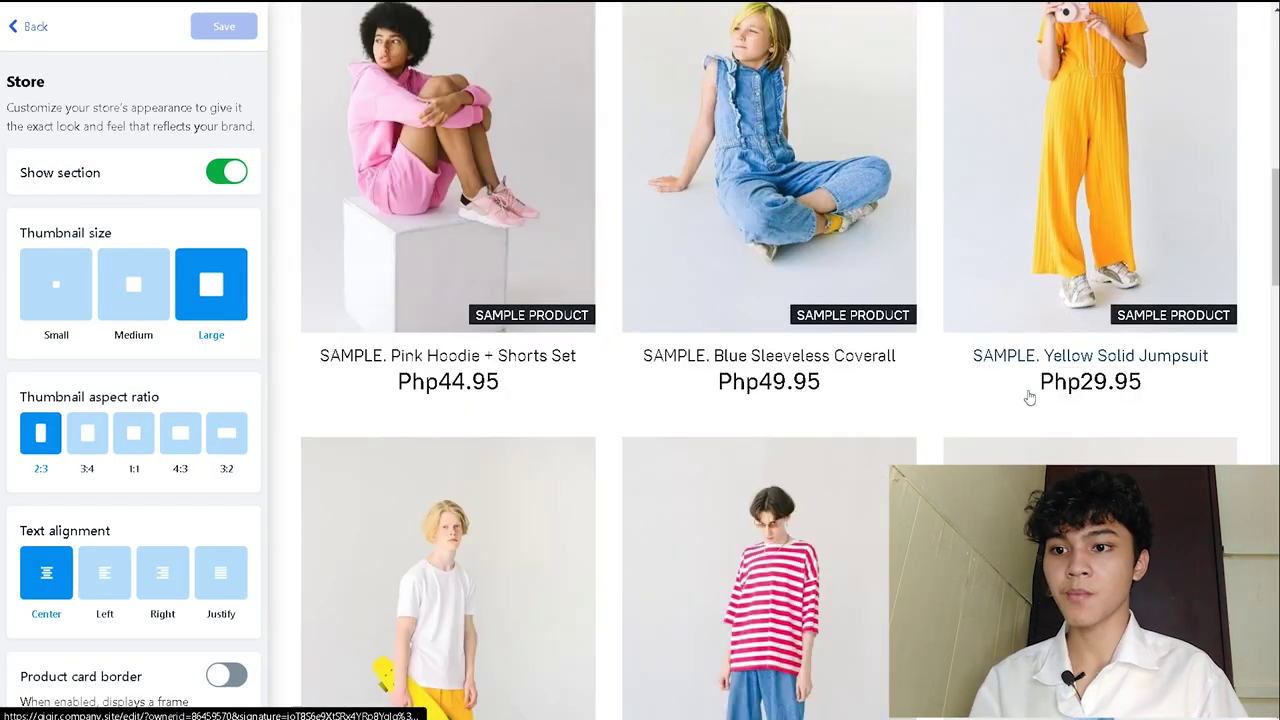
scroll(936, 358, down, 4)
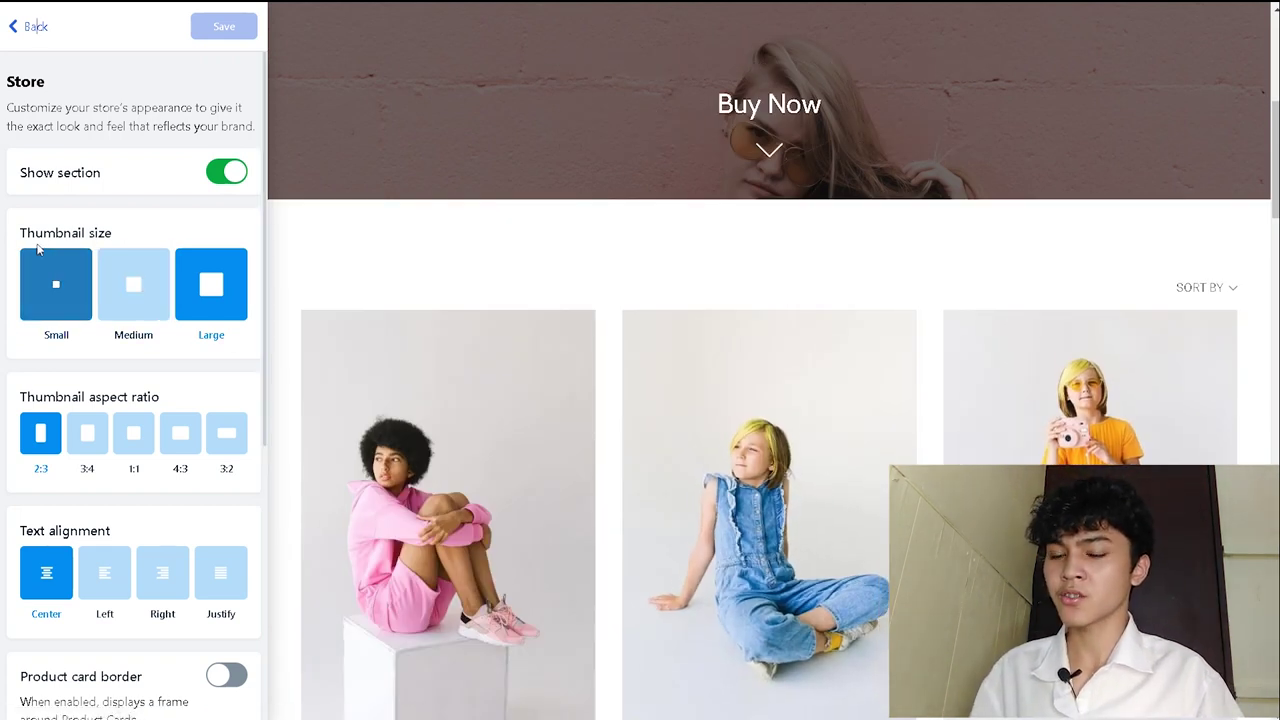
Try the Small and Medium product thumbnail sizes, return to Large and check the product grid.
click(52, 288)
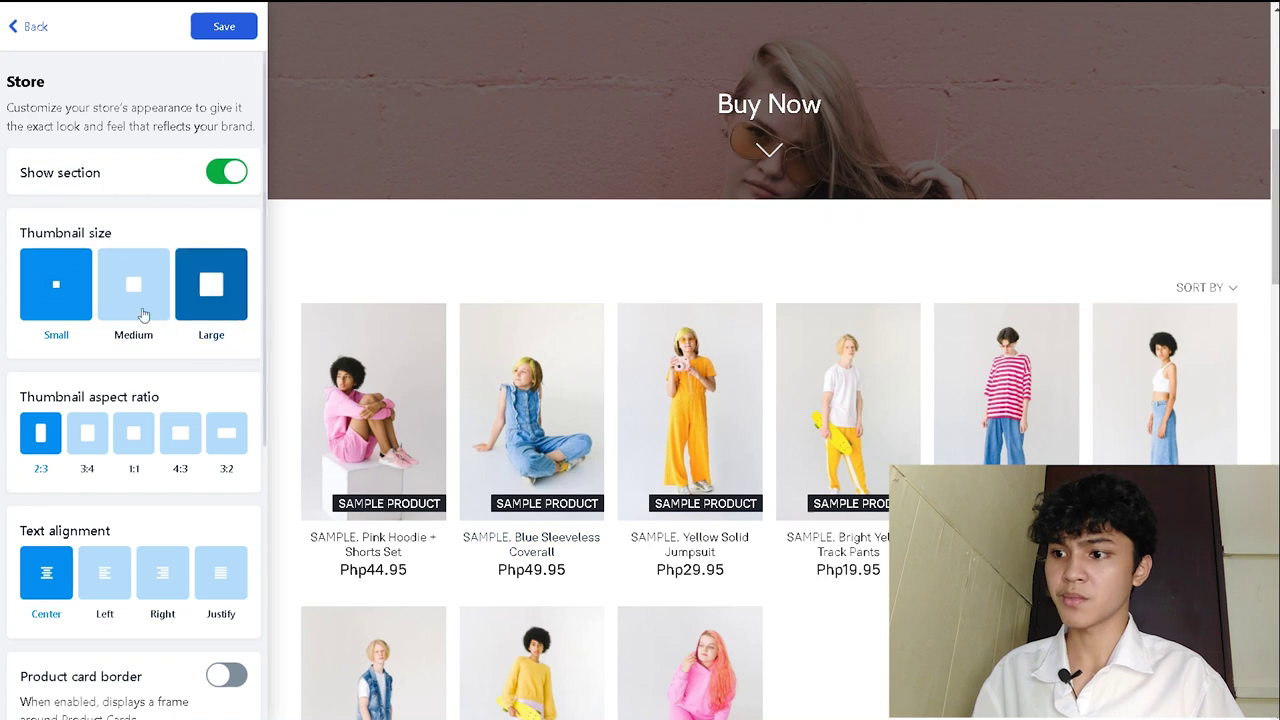
click(133, 285)
click(204, 287)
scroll(717, 374, down, 3)
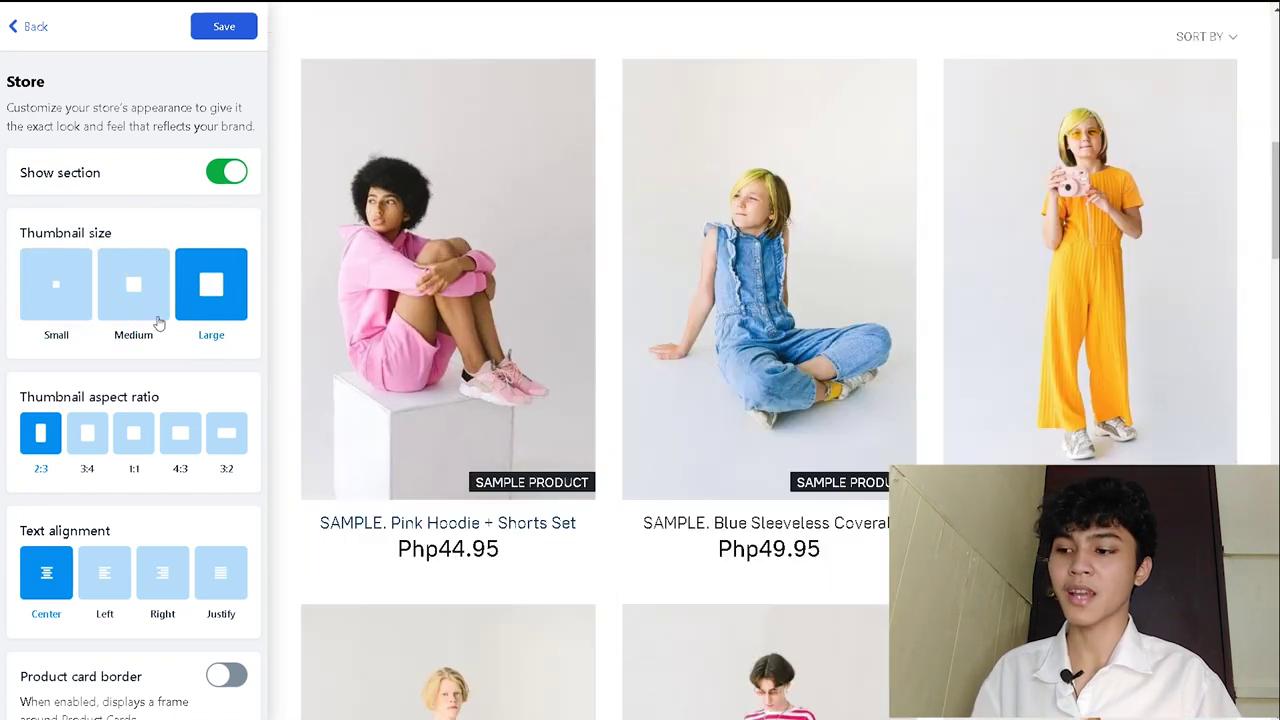
scroll(83, 366, down, 3)
scroll(134, 346, up, 3)
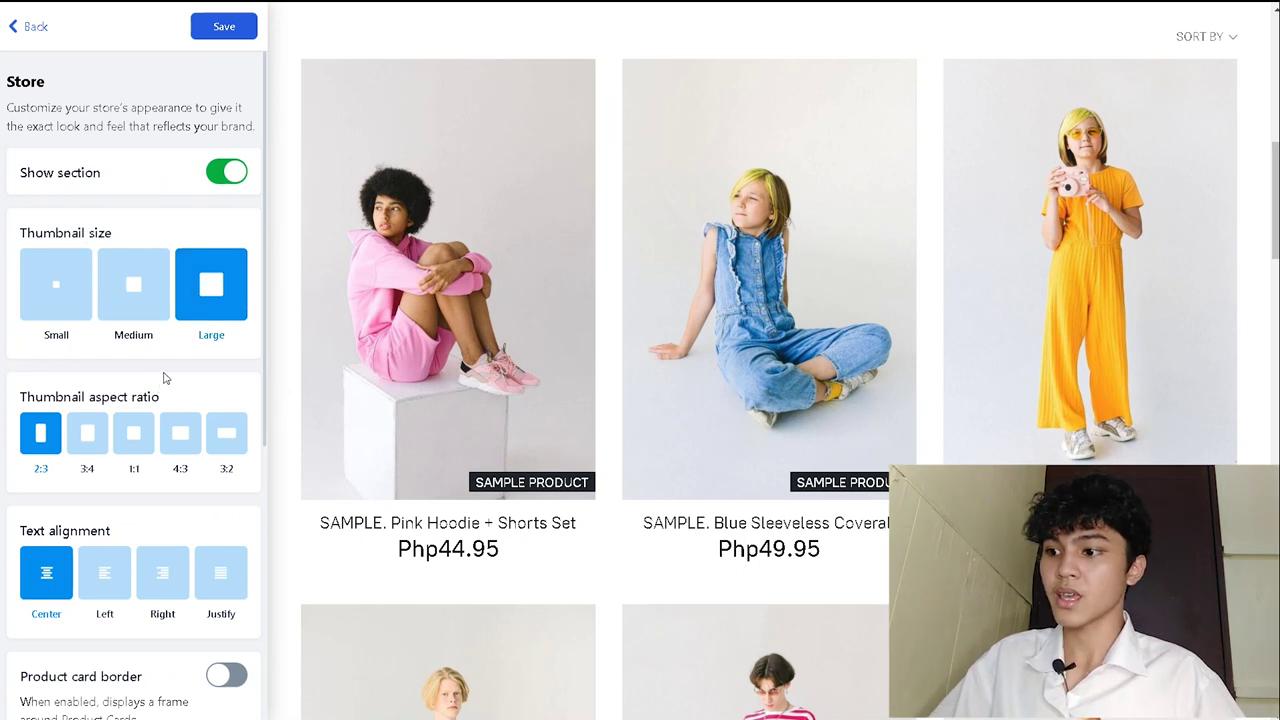
Try the 3:4, 1:1, 3:2 and 4:3 thumbnail aspect ratios and return to 2:3.
click(85, 440)
click(134, 438)
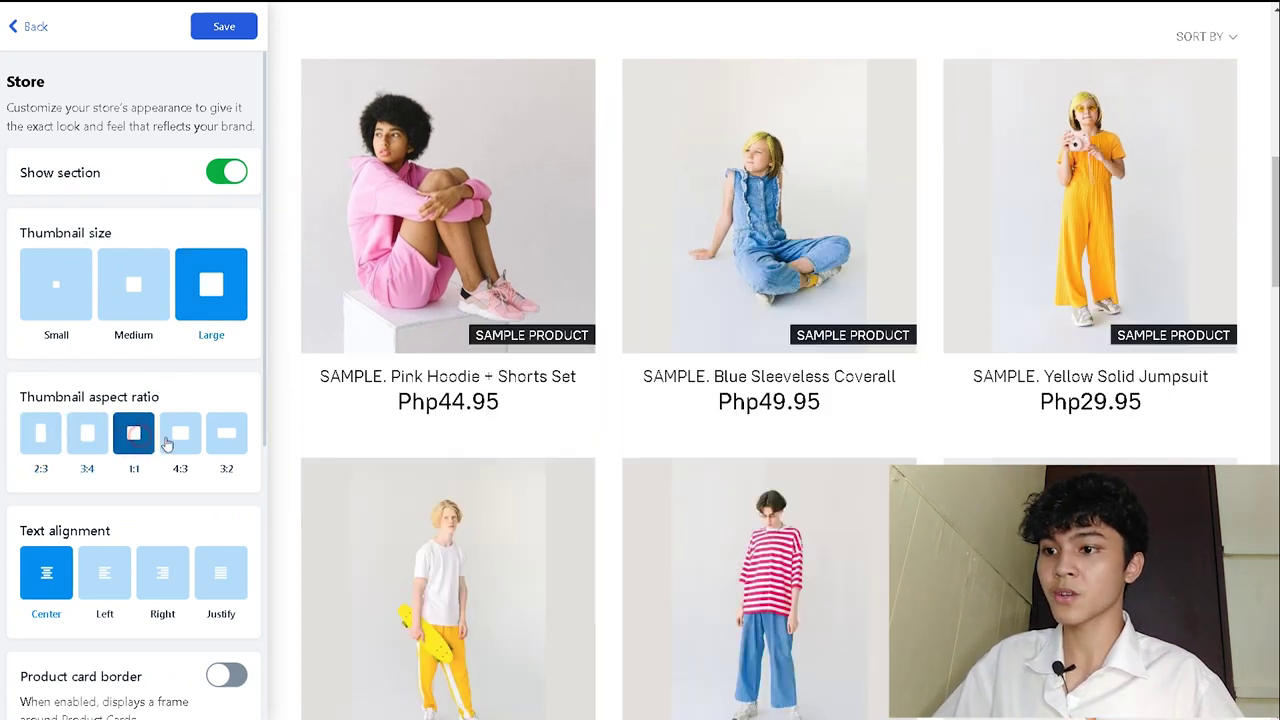
click(214, 452)
click(185, 445)
click(134, 440)
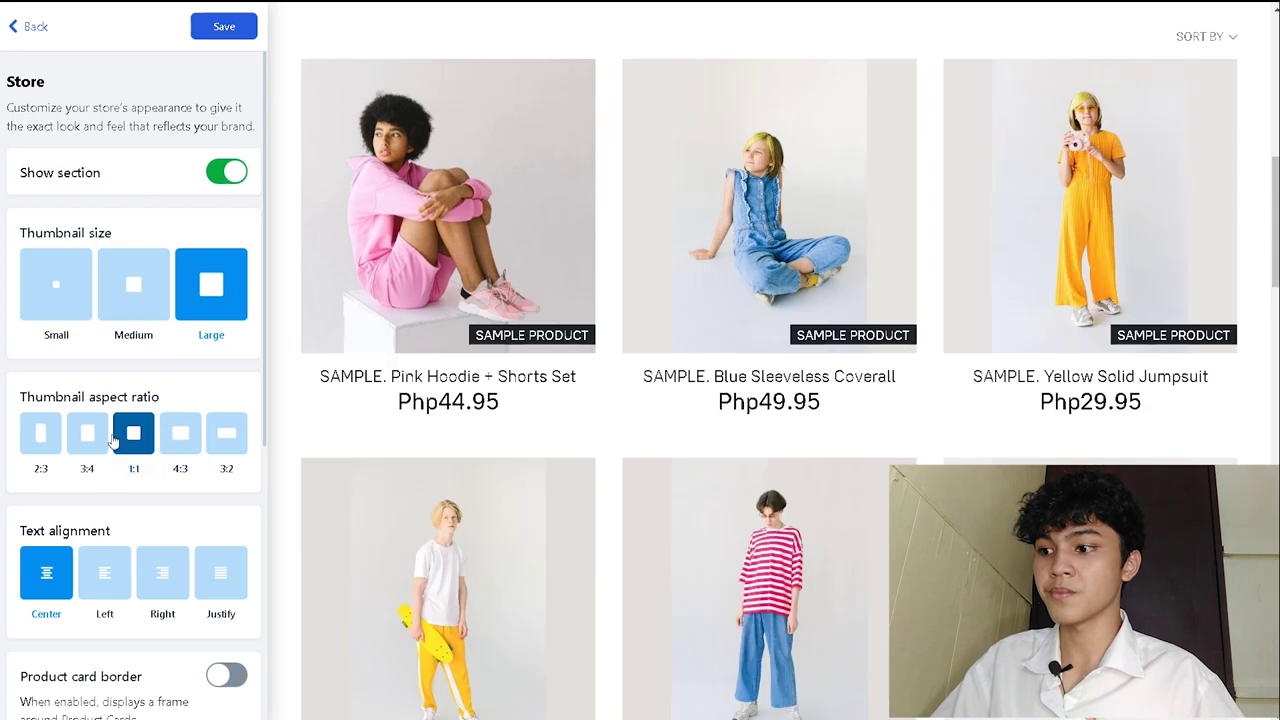
click(85, 440)
click(56, 432)
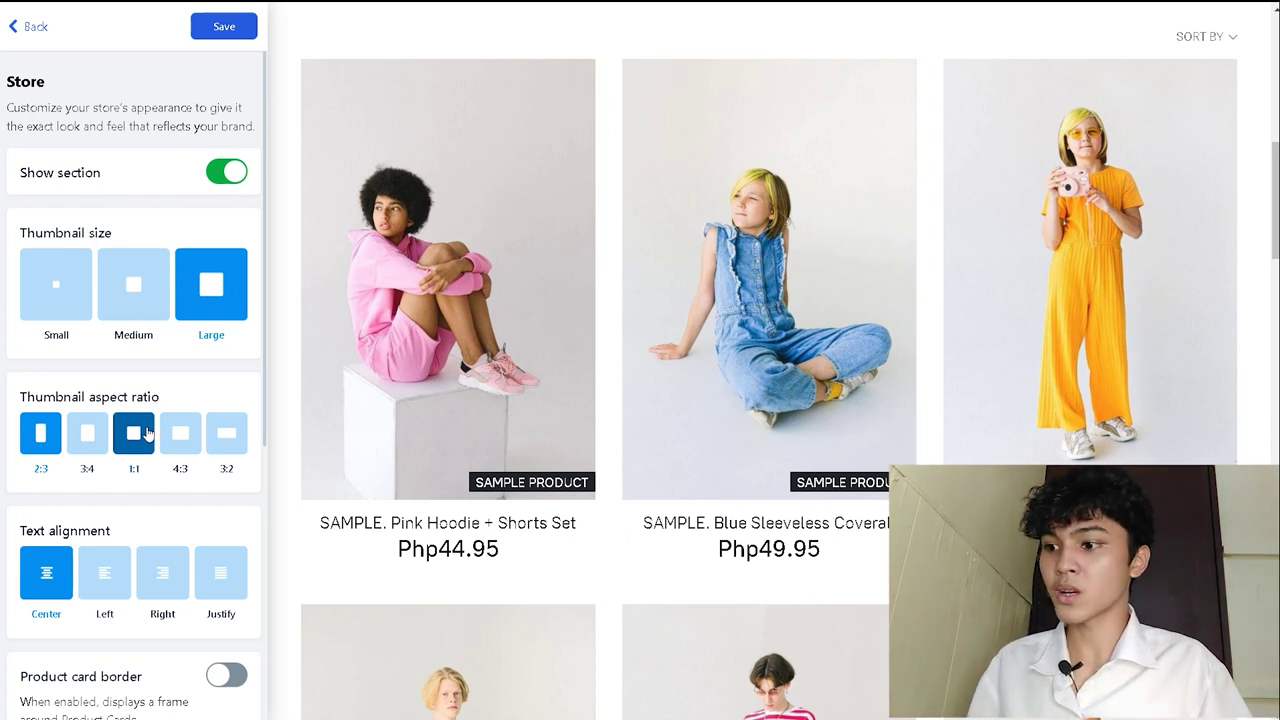
Compare the product grid with 1:1 thumbnails again and set the aspect ratio back to 2:3.
click(129, 437)
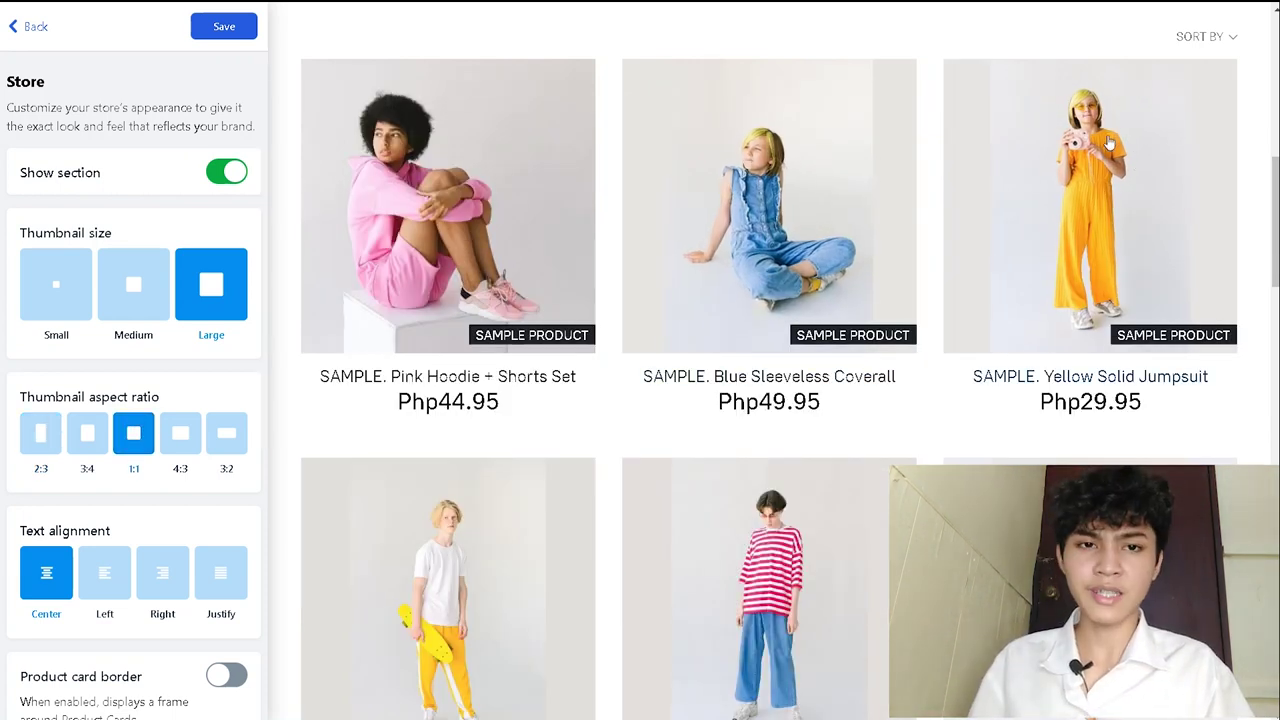
scroll(497, 508, down, 3)
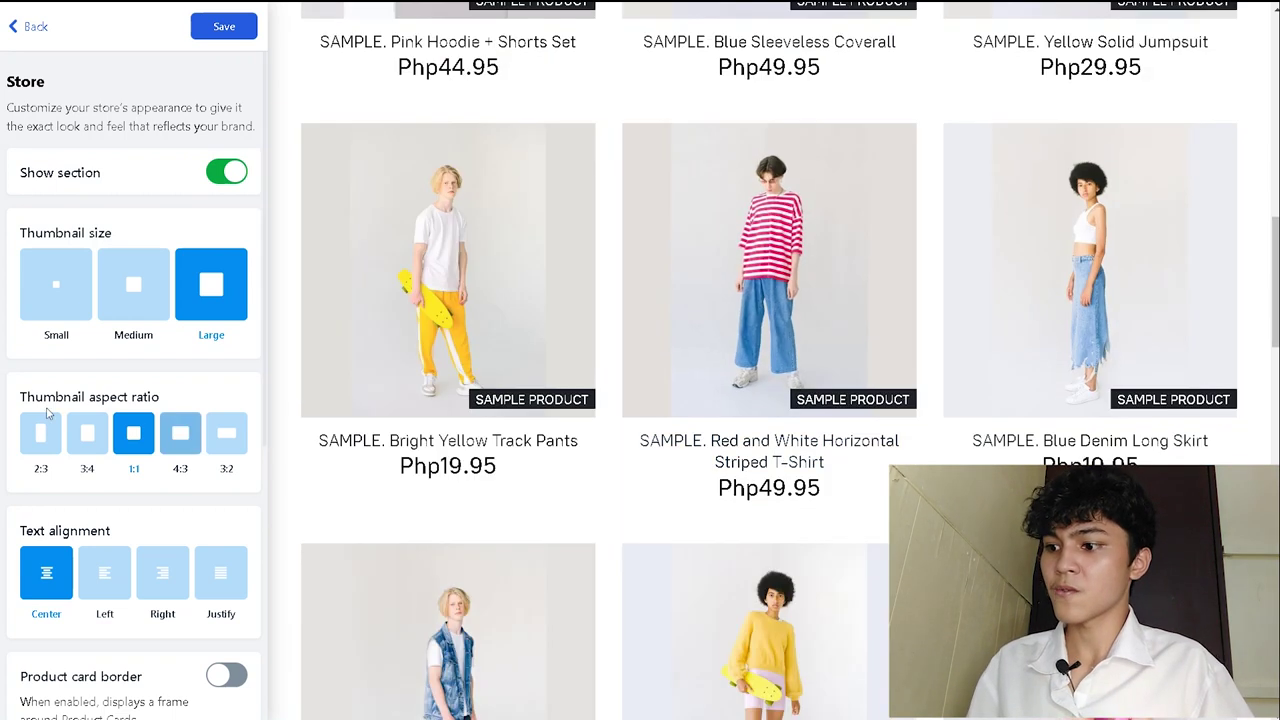
click(32, 440)
scroll(149, 486, down, 2)
scroll(963, 363, up, 7)
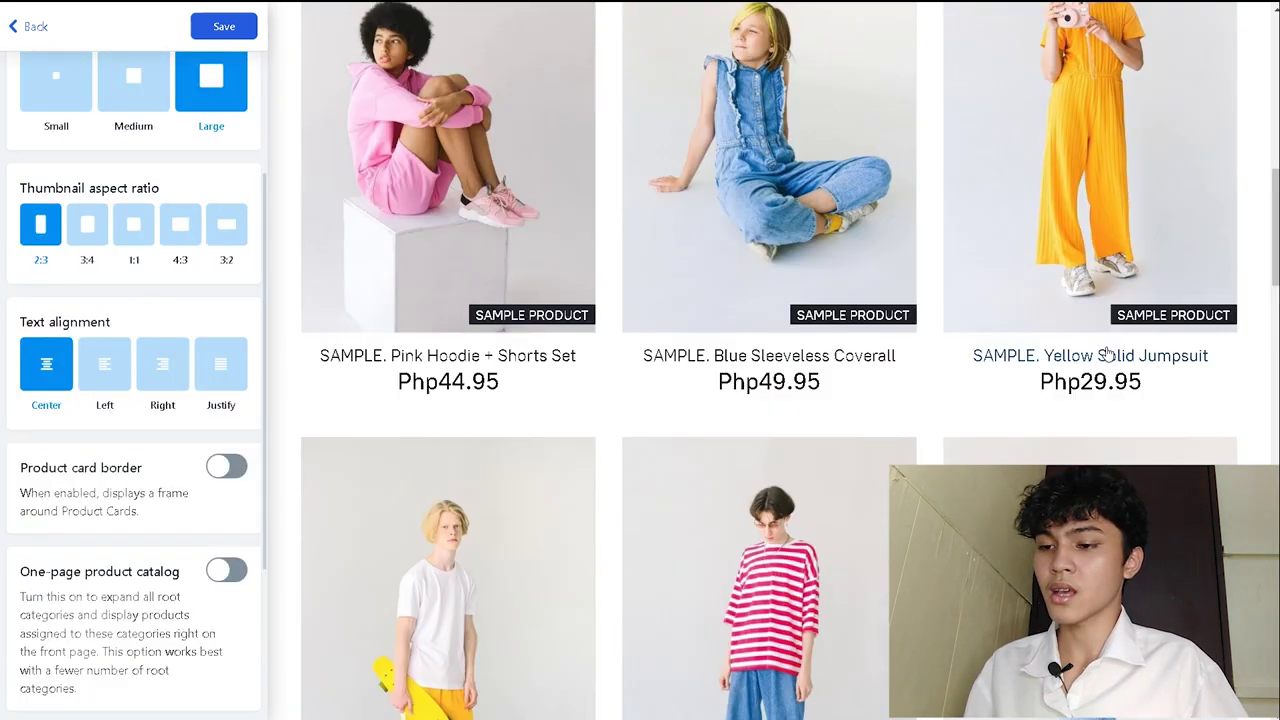
Try the Left, Justify and Right text alignments for the product cards and return to Center.
scroll(860, 388, down, 4)
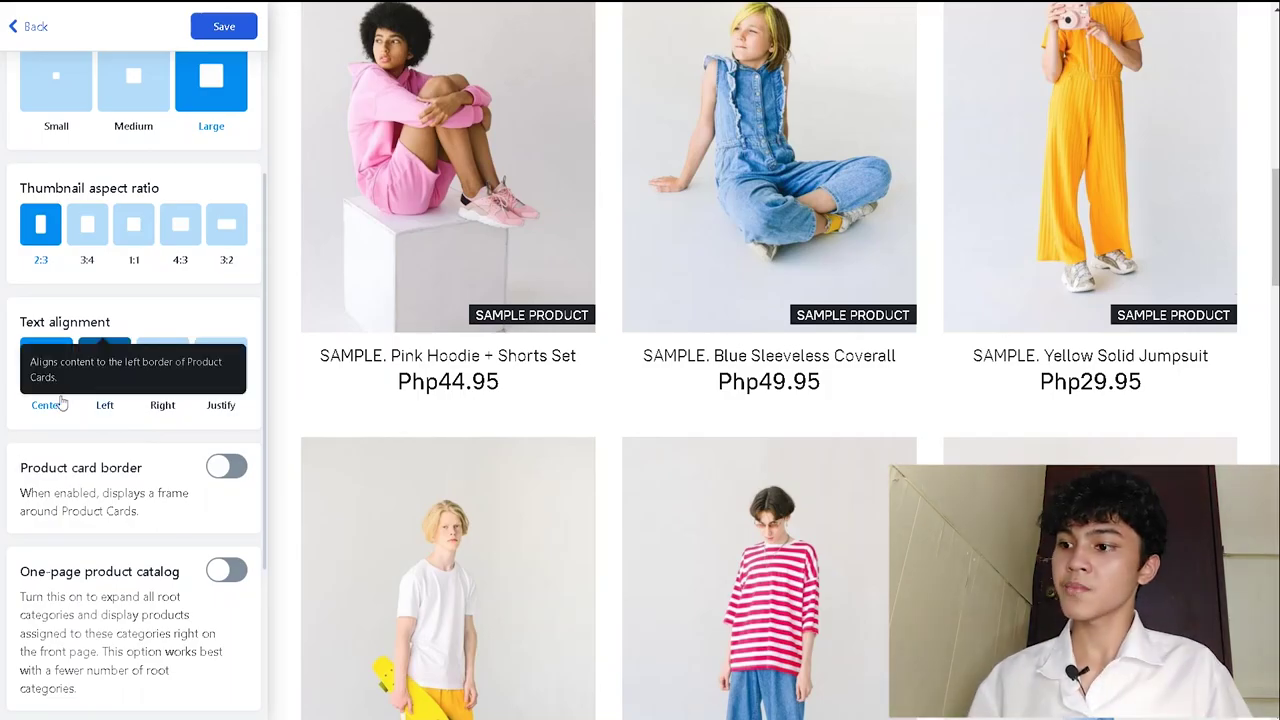
click(86, 394)
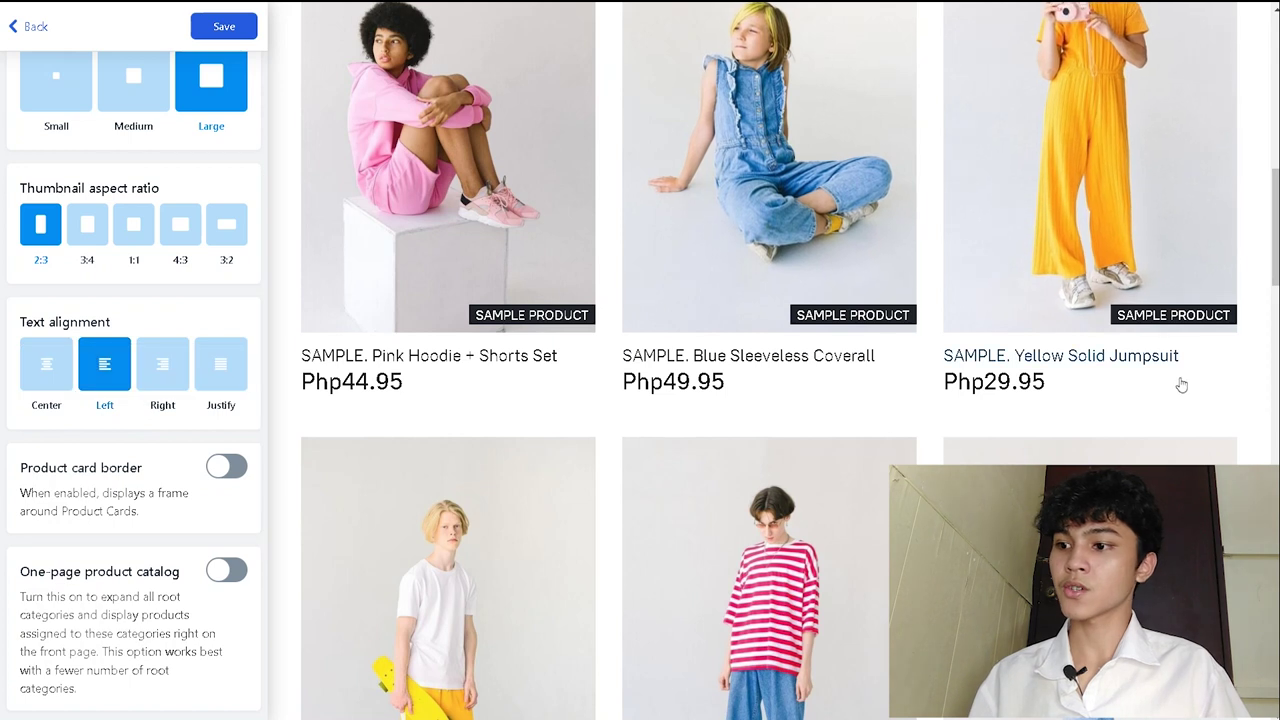
click(186, 370)
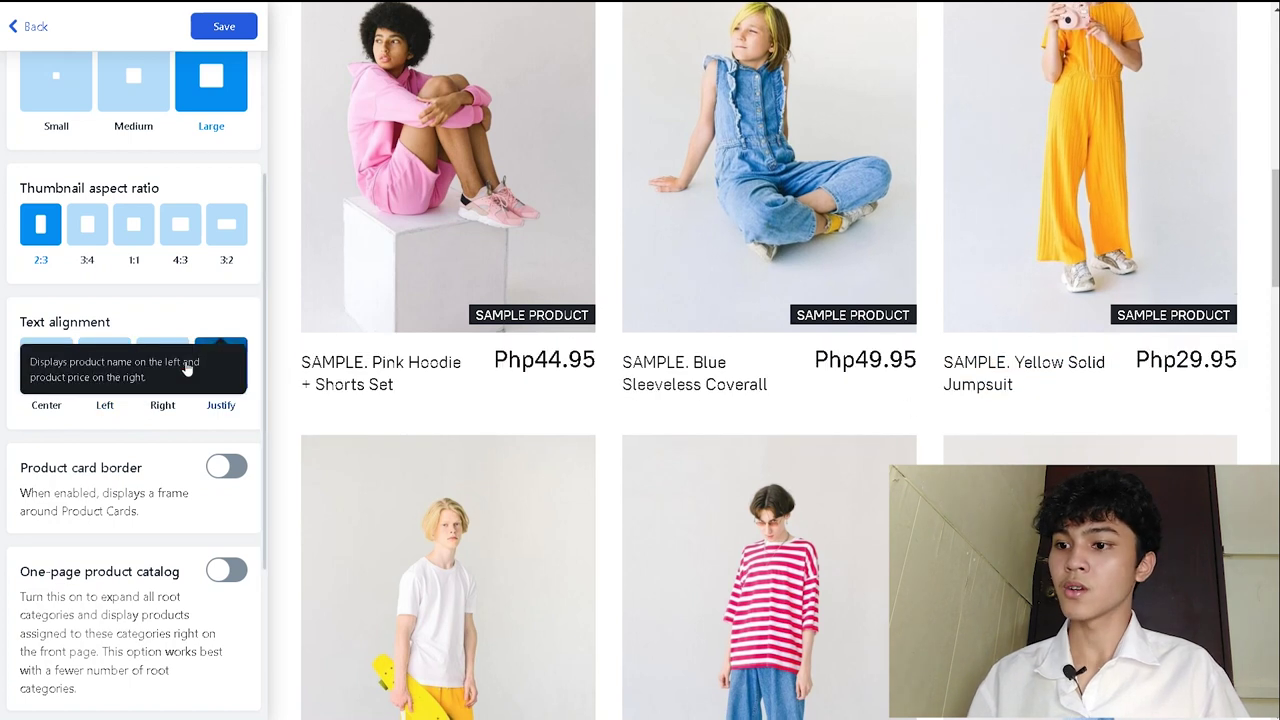
click(152, 352)
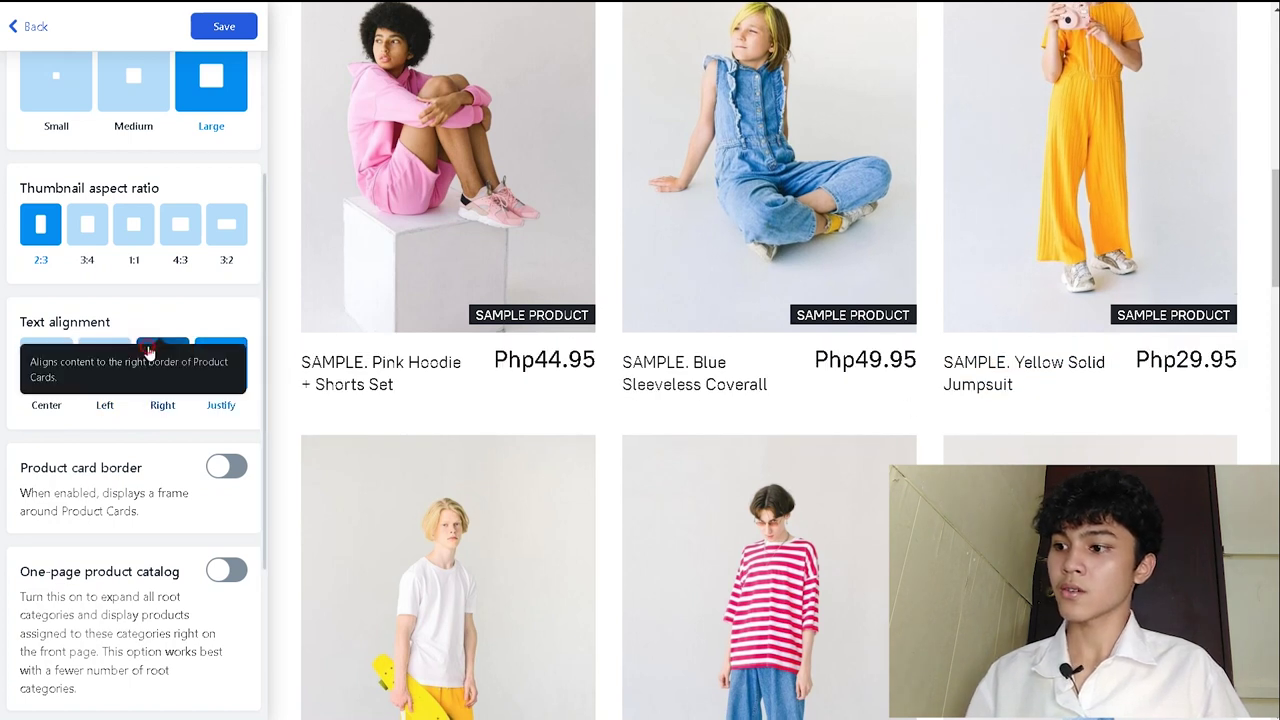
click(27, 350)
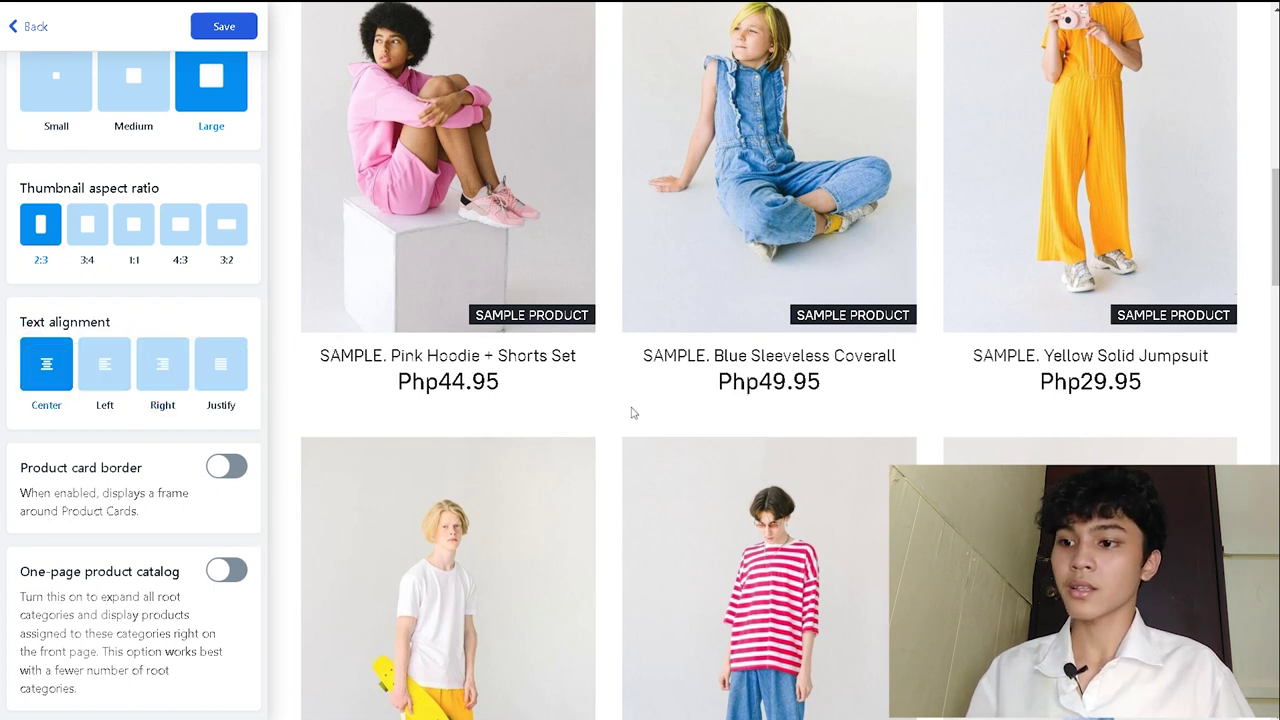
scroll(230, 300, down, 3)
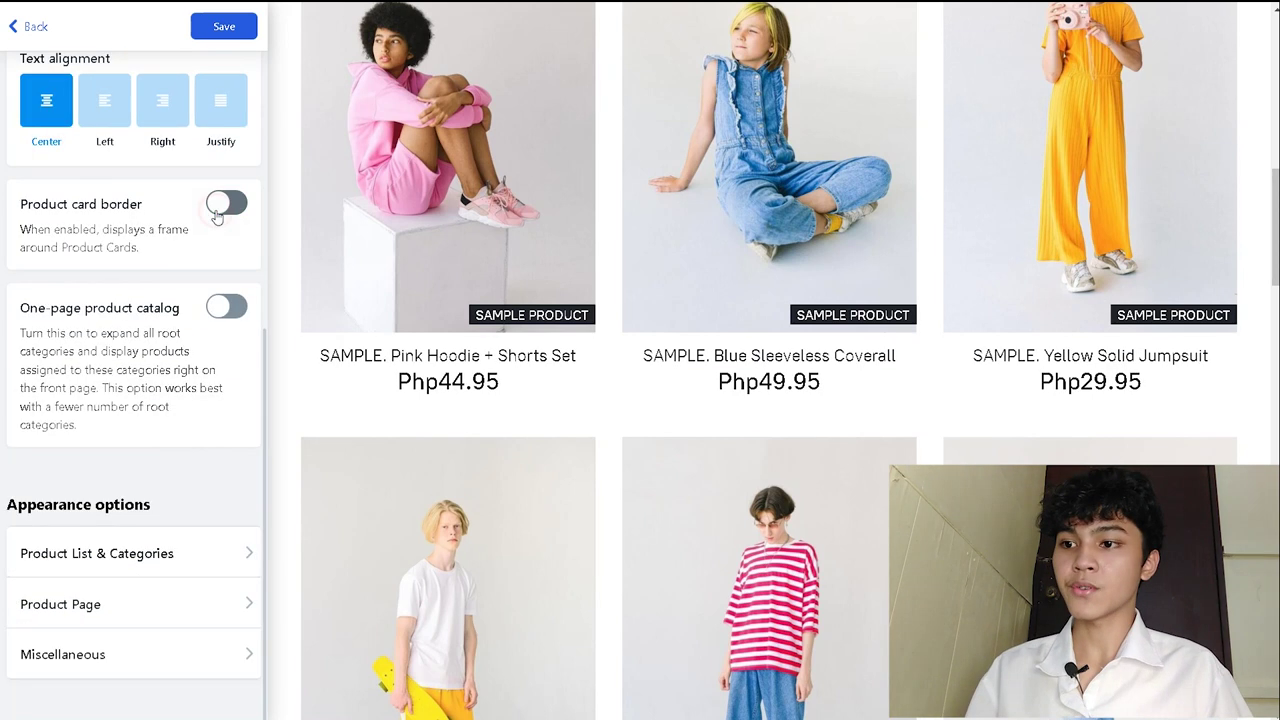
Try the product grid with the product card border enabled and turn the border back off.
click(216, 214)
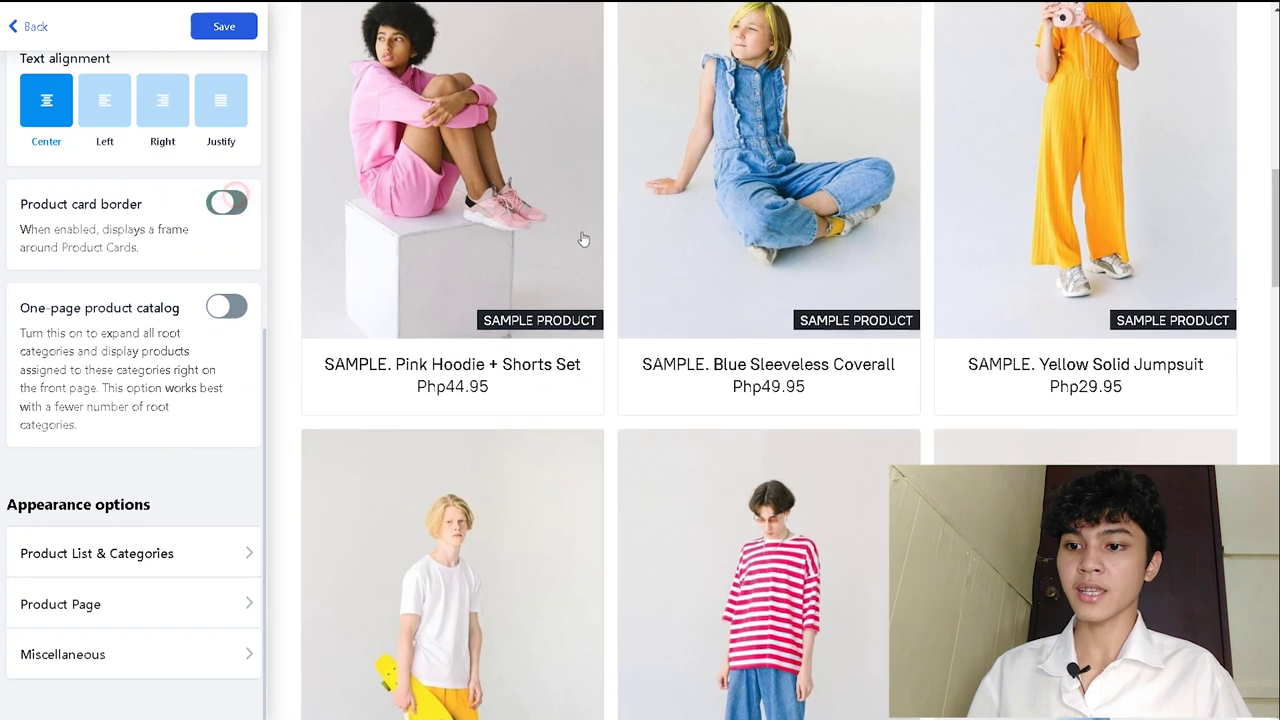
click(236, 206)
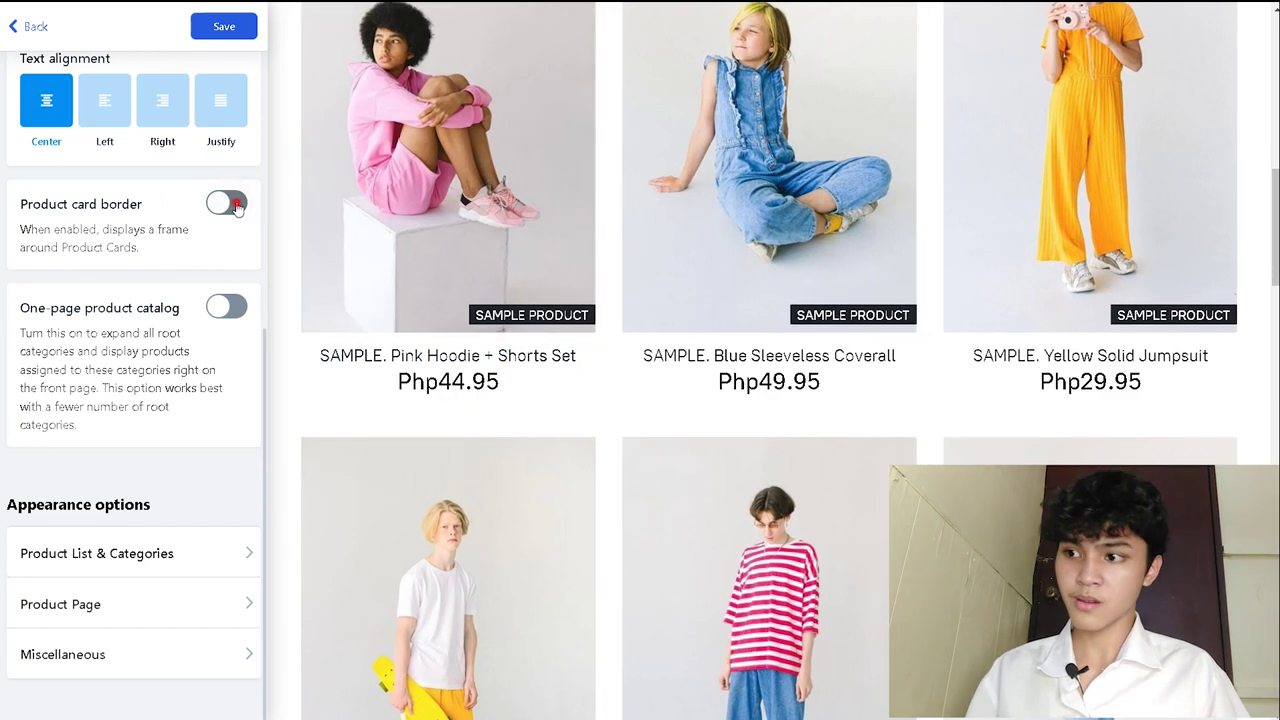
click(236, 206)
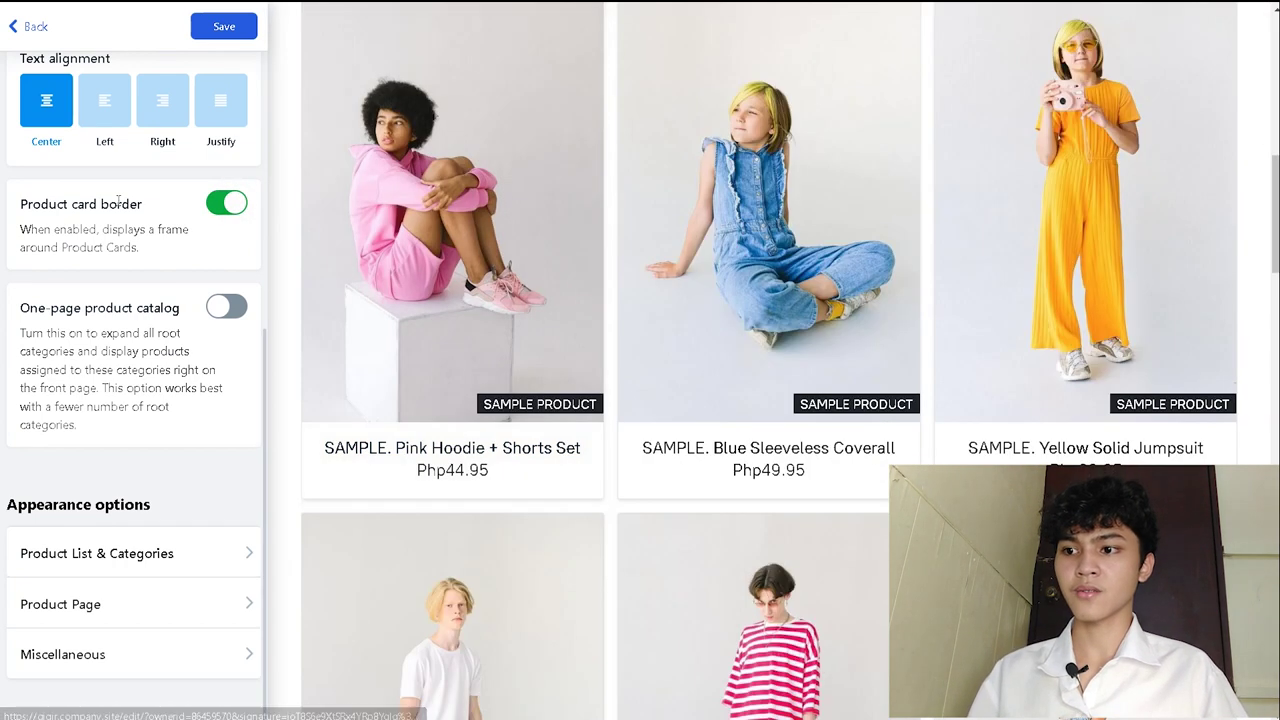
click(218, 216)
Try the One-page product catalog option, check the product grid and turn the option back off.
scroll(537, 386, down, 3)
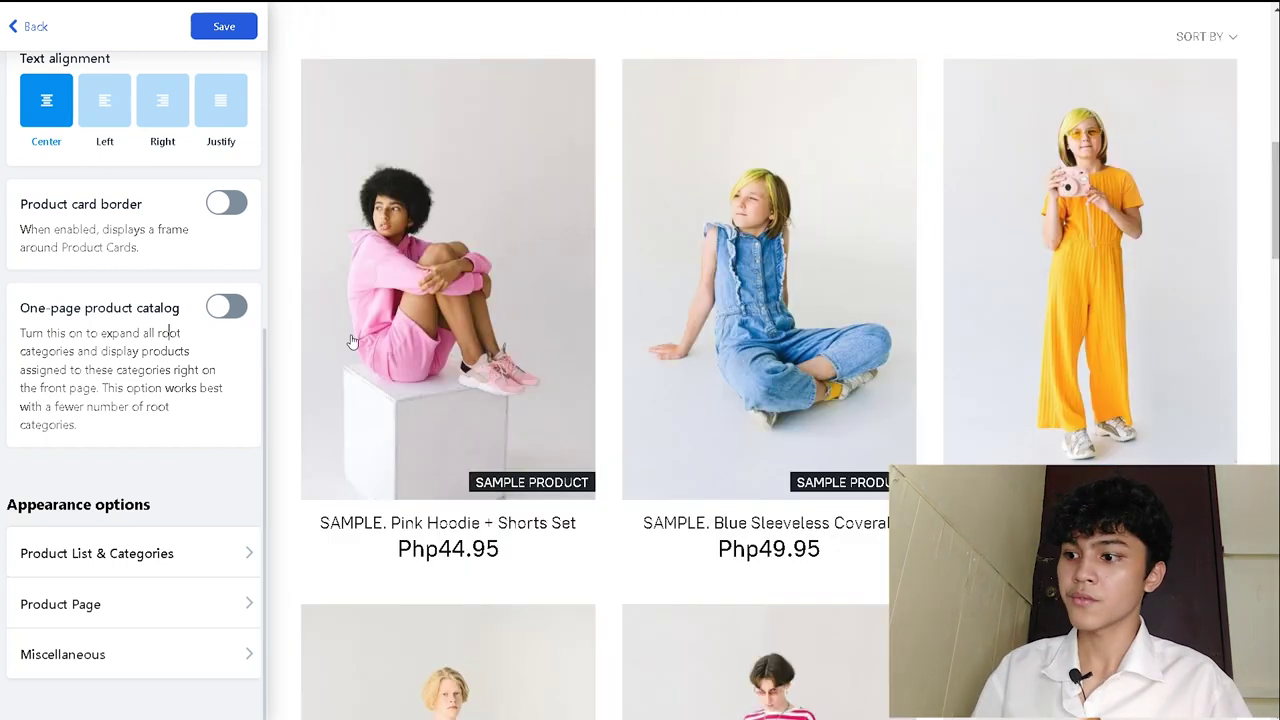
scroll(222, 410, up, 5)
scroll(236, 343, down, 5)
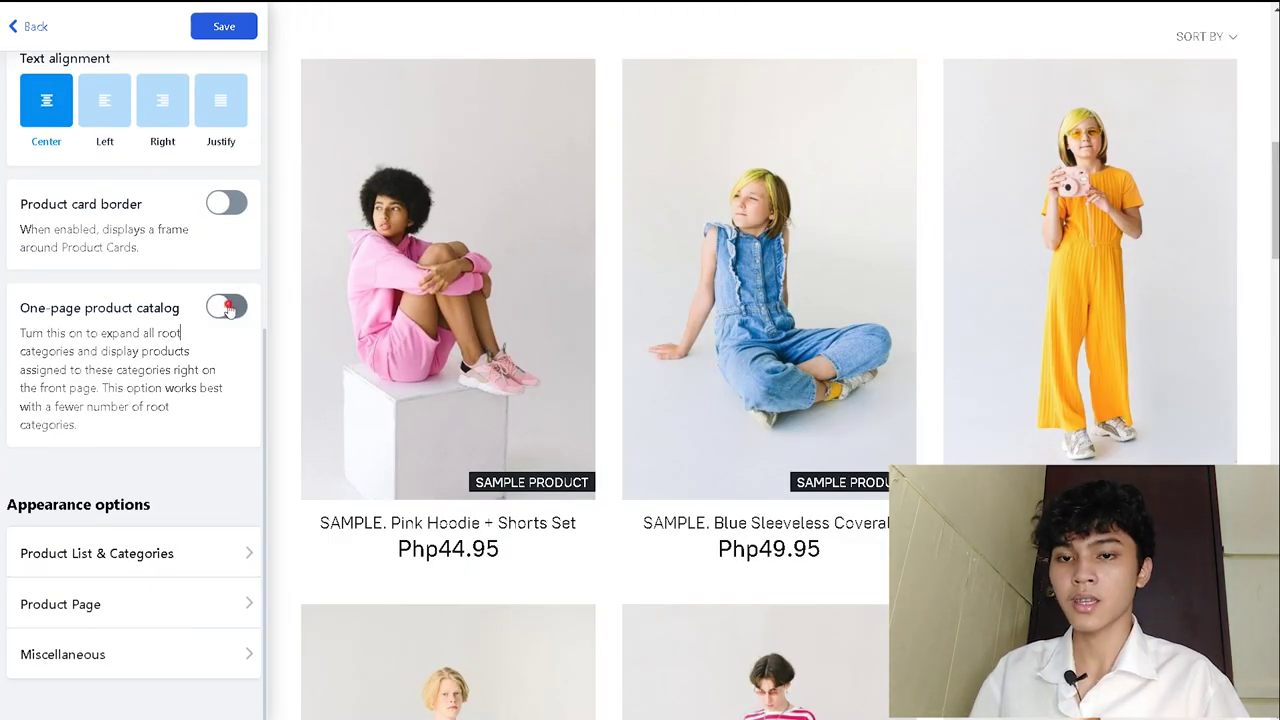
click(228, 308)
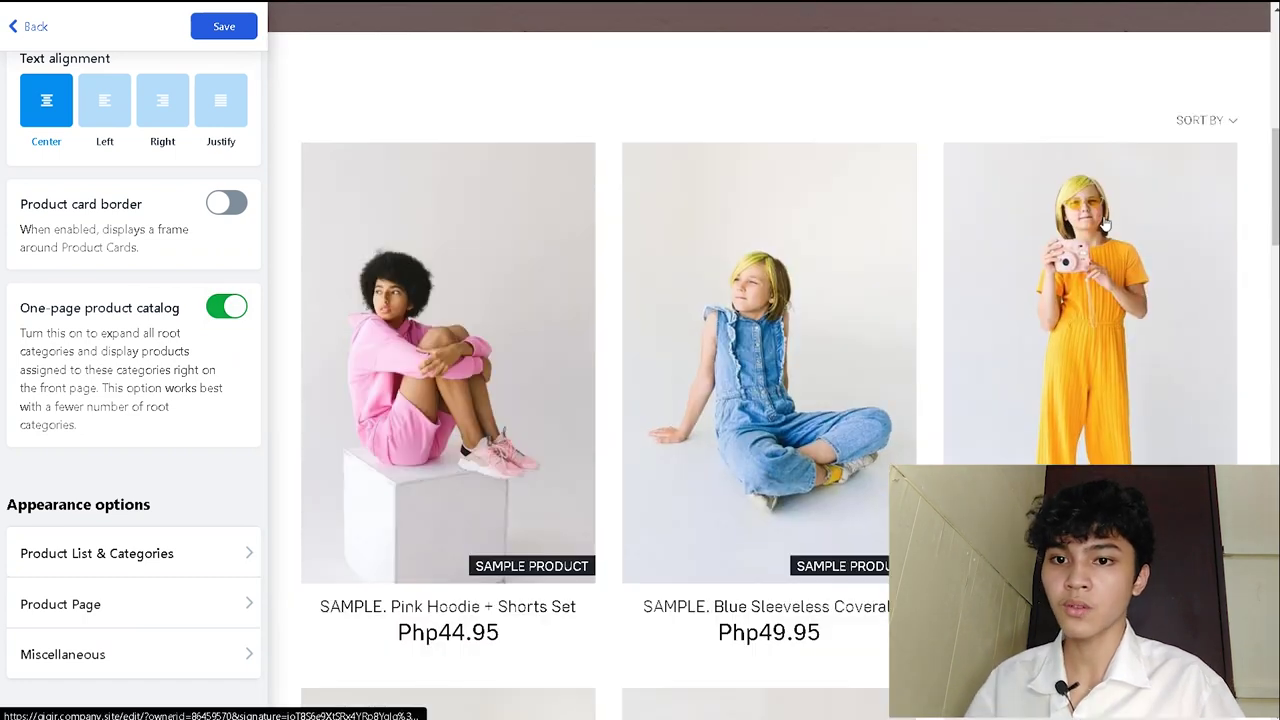
scroll(1120, 233, down, 3)
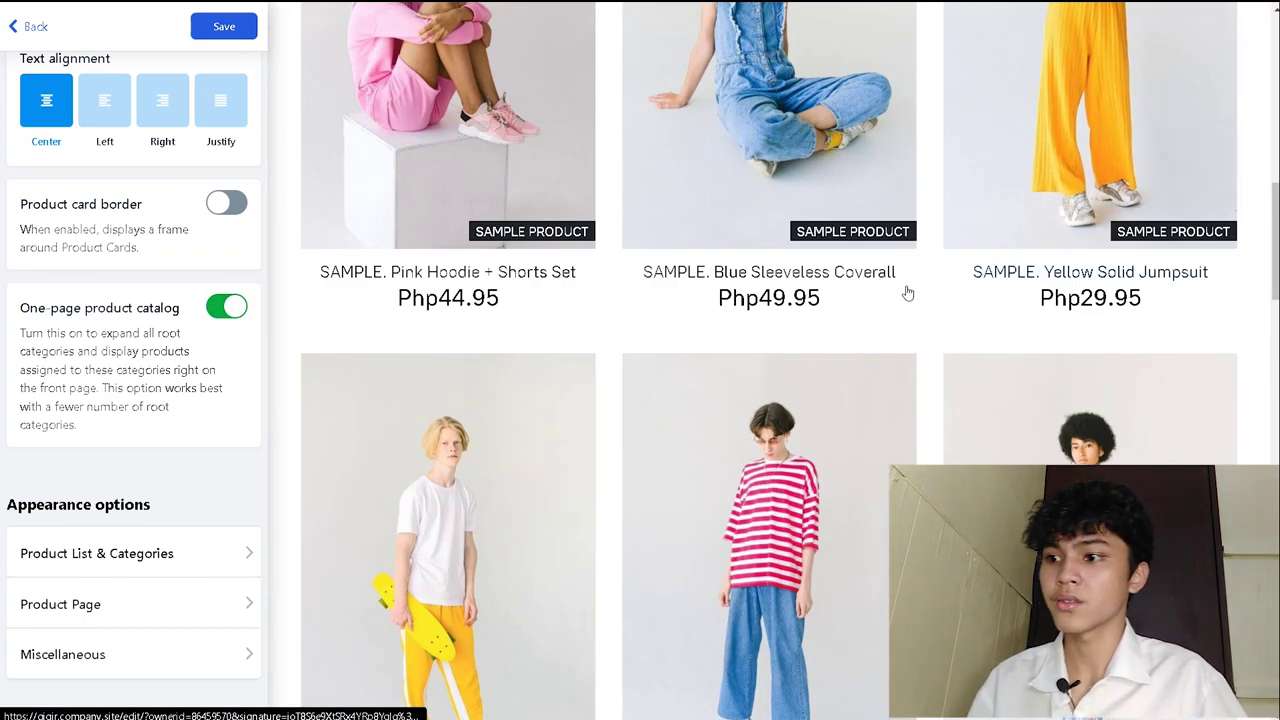
click(223, 312)
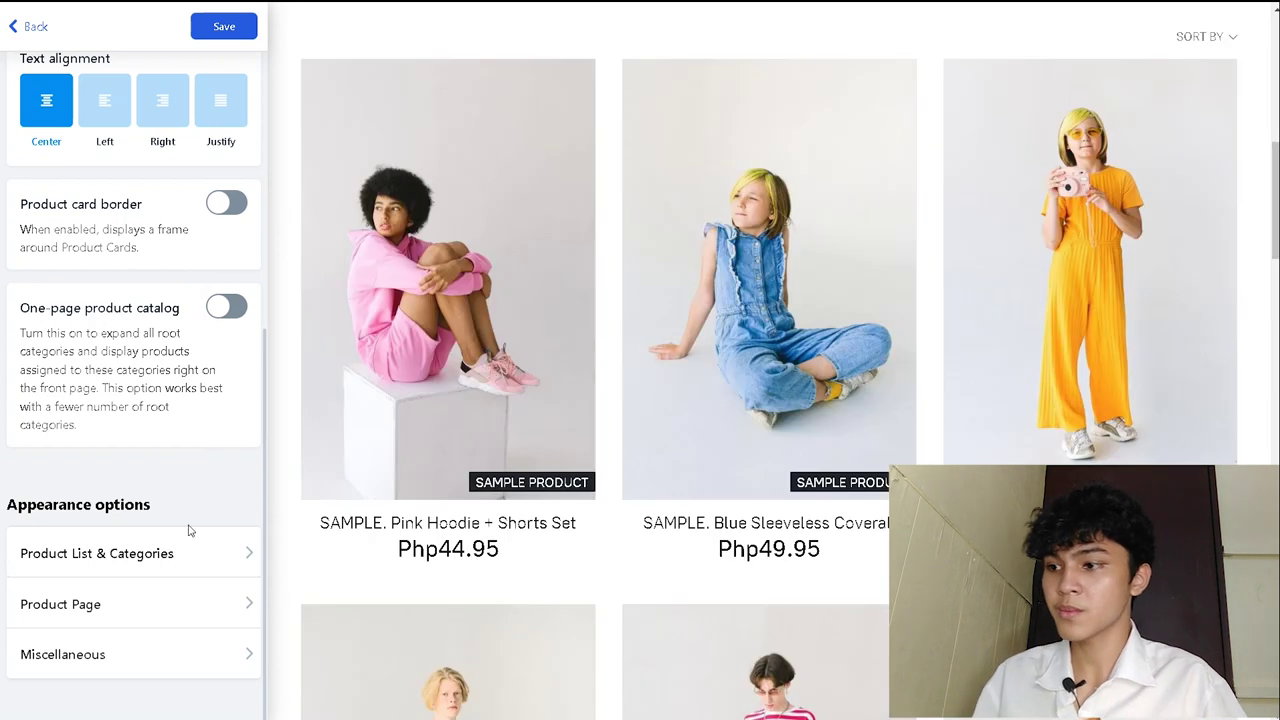
Open the Product List & Categories options, try Show on mouse hover and Do not show for the product name, and return it to Show.
click(186, 555)
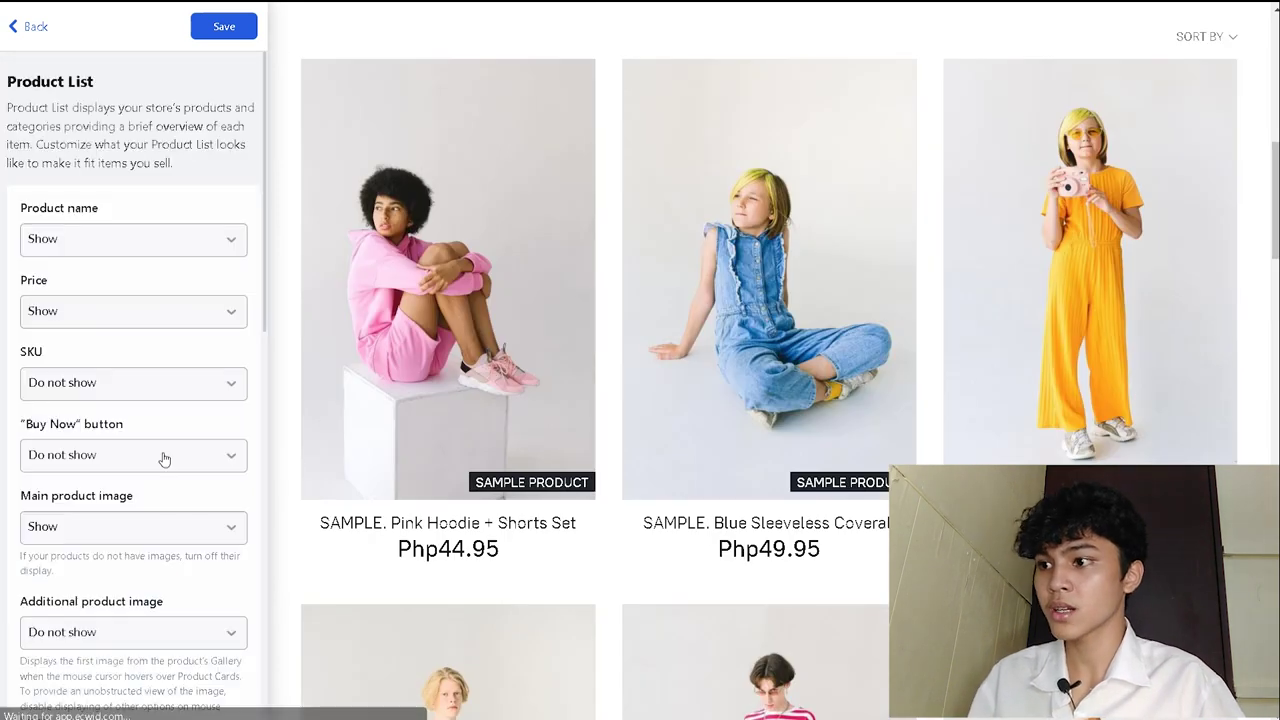
drag(58, 107, 160, 165)
click(180, 244)
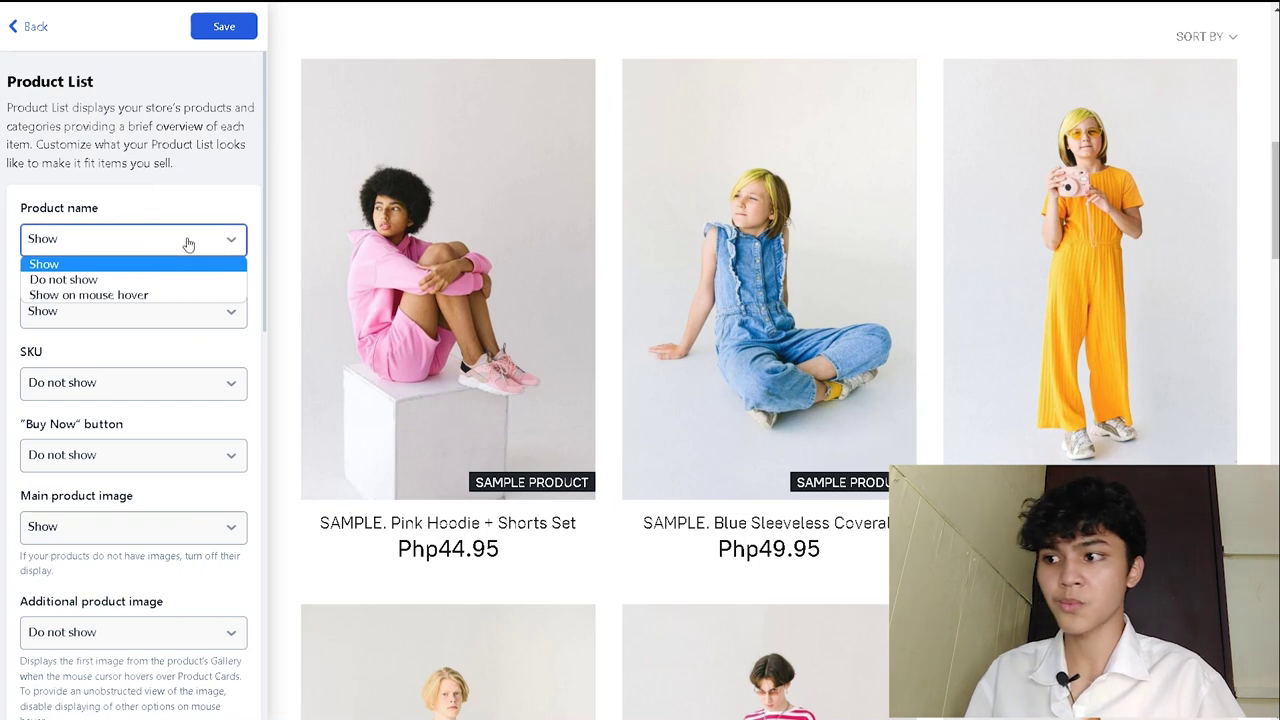
click(148, 295)
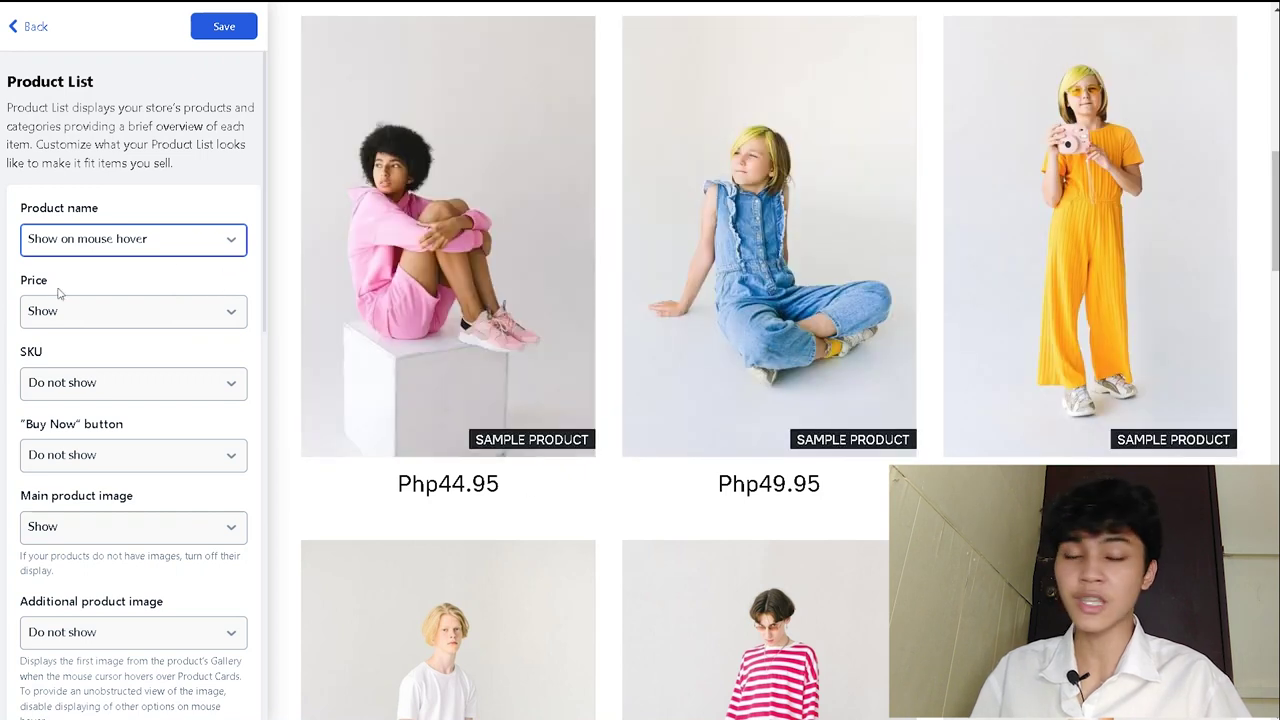
click(115, 242)
click(115, 279)
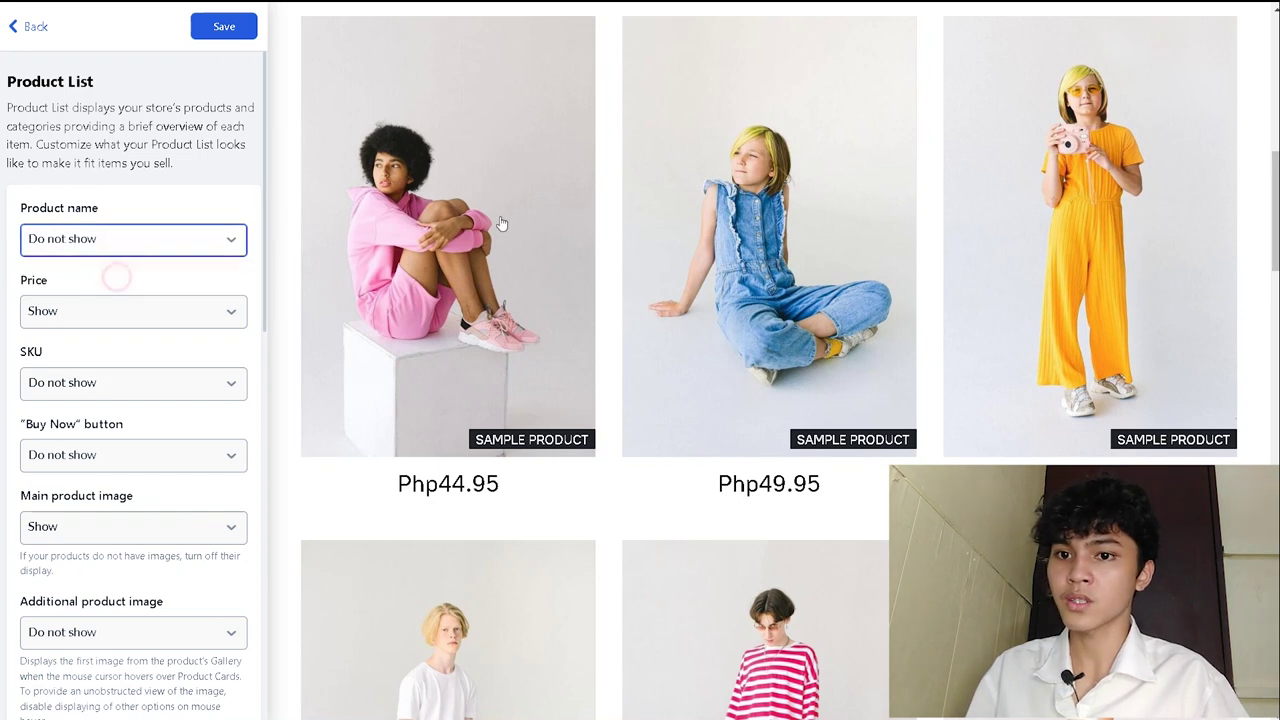
click(226, 243)
click(165, 260)
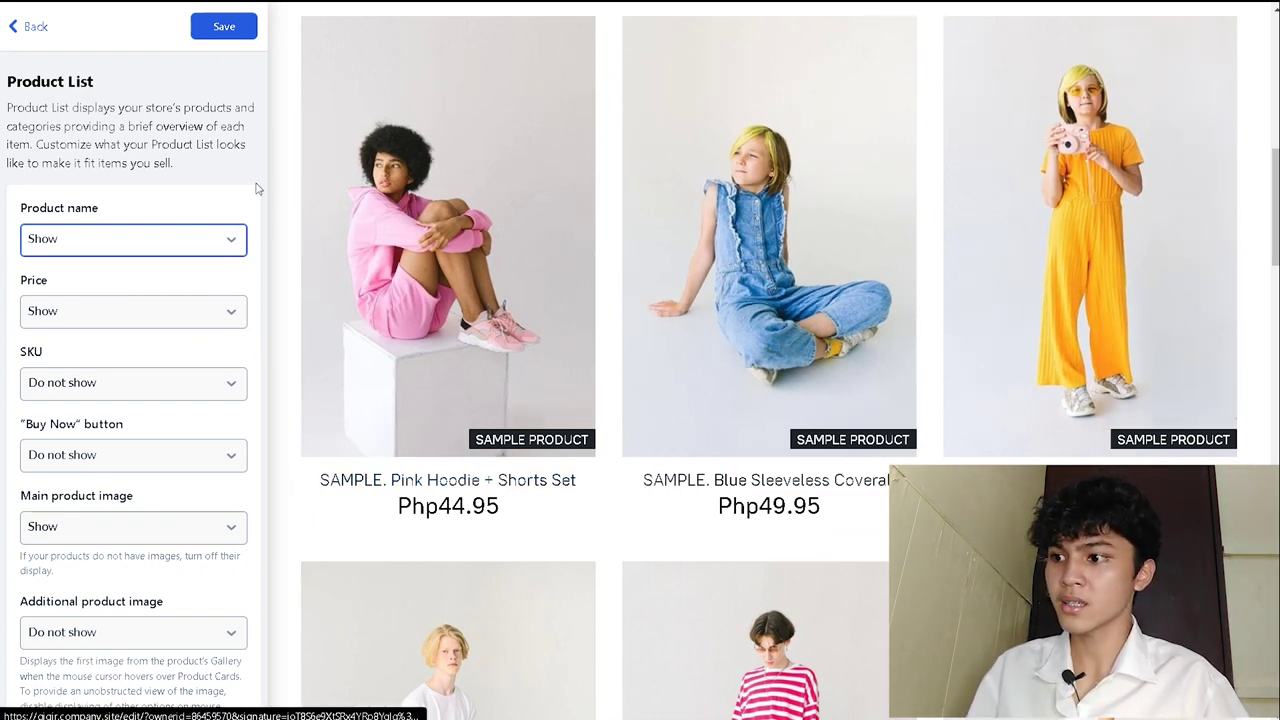
Compare the product cards with the name hidden and shown on mouse hover again and set Product name back to Show.
click(163, 240)
click(167, 278)
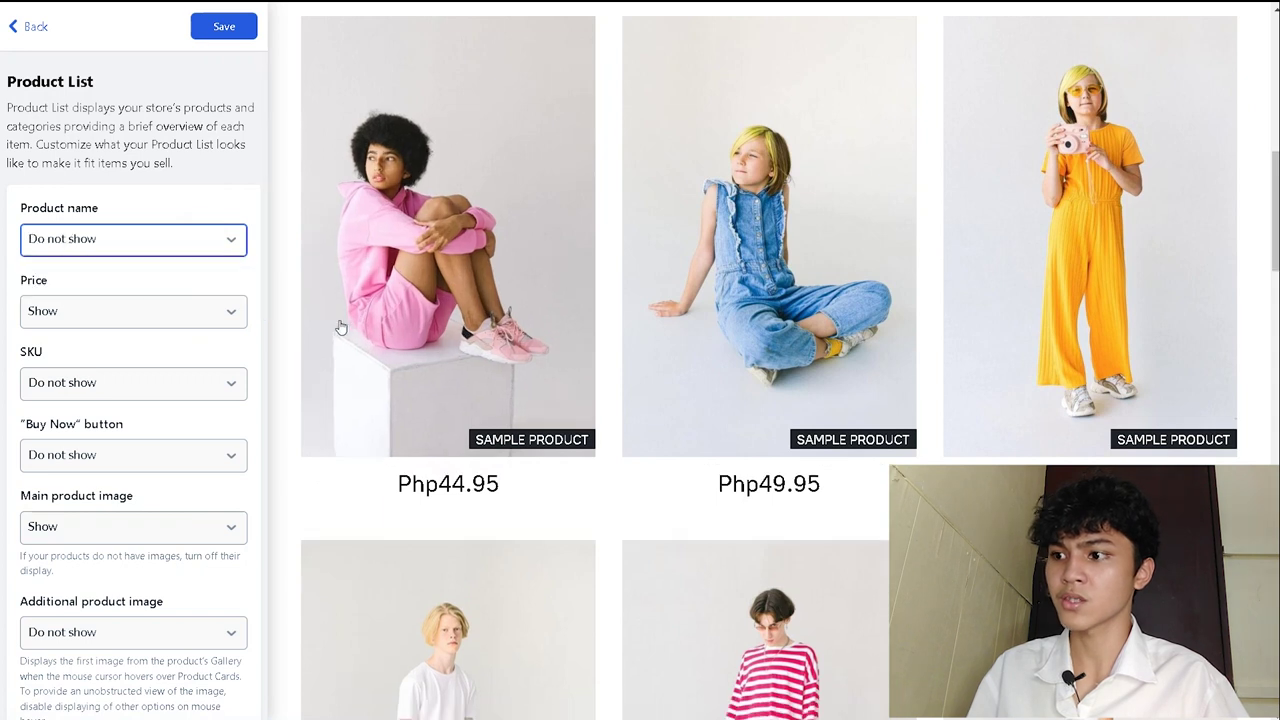
click(64, 244)
click(64, 294)
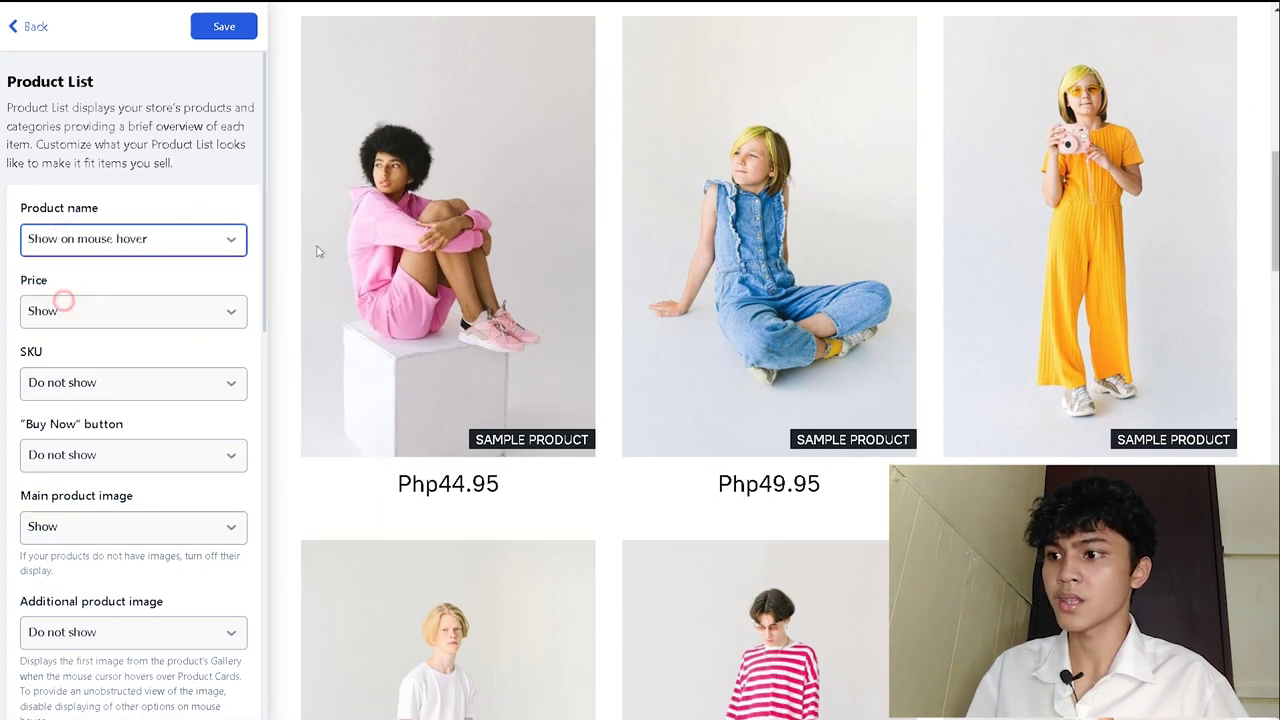
click(90, 240)
click(92, 263)
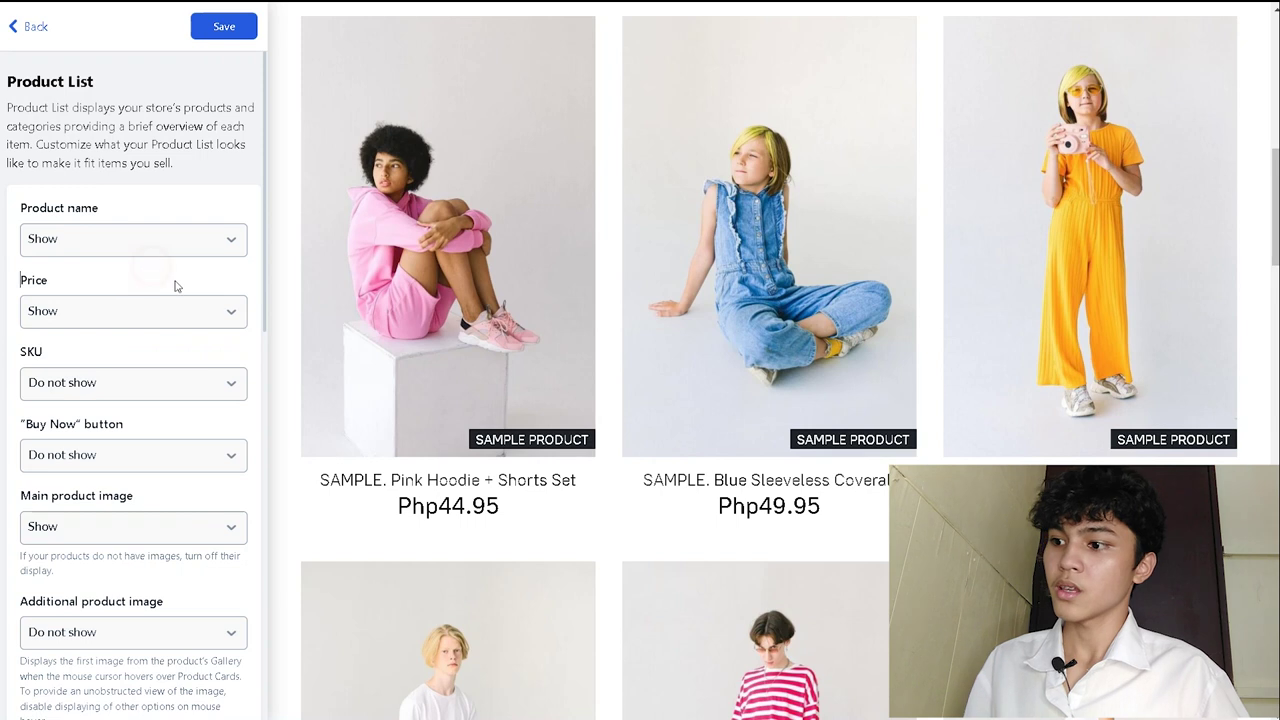
Try Show on mouse hover for the price, check the product cards and return Price to Show.
click(163, 309)
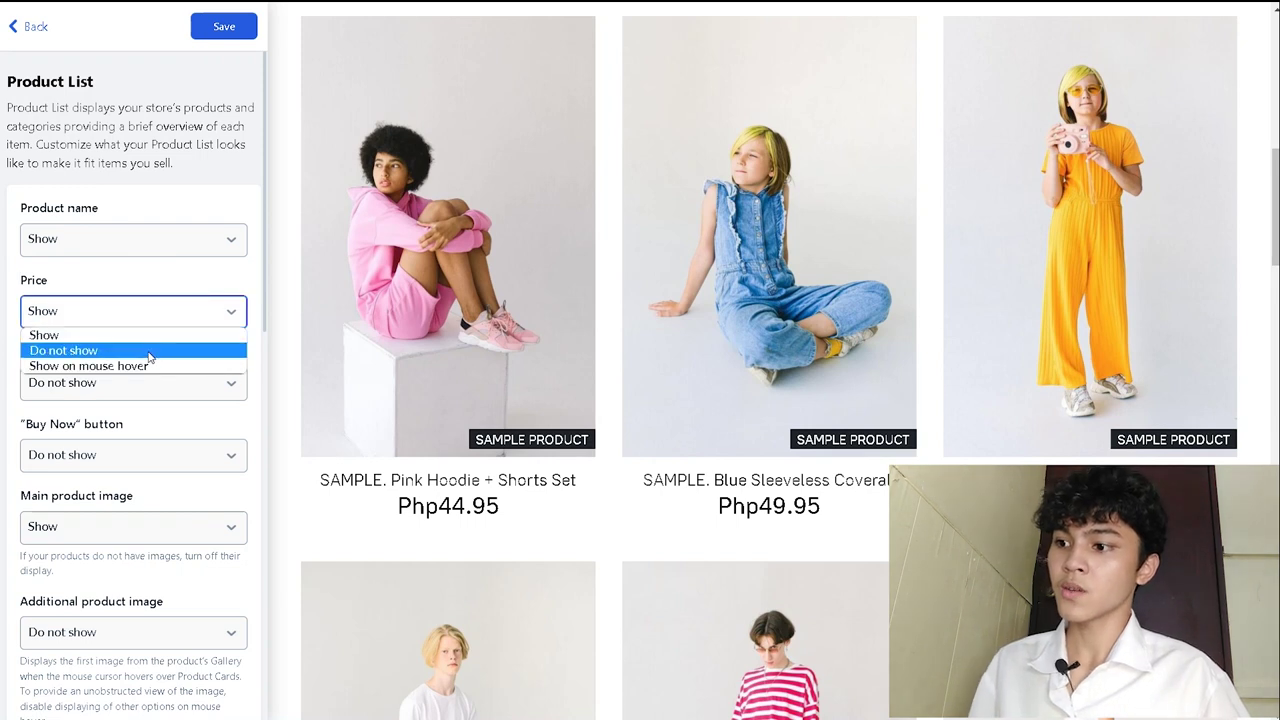
click(88, 364)
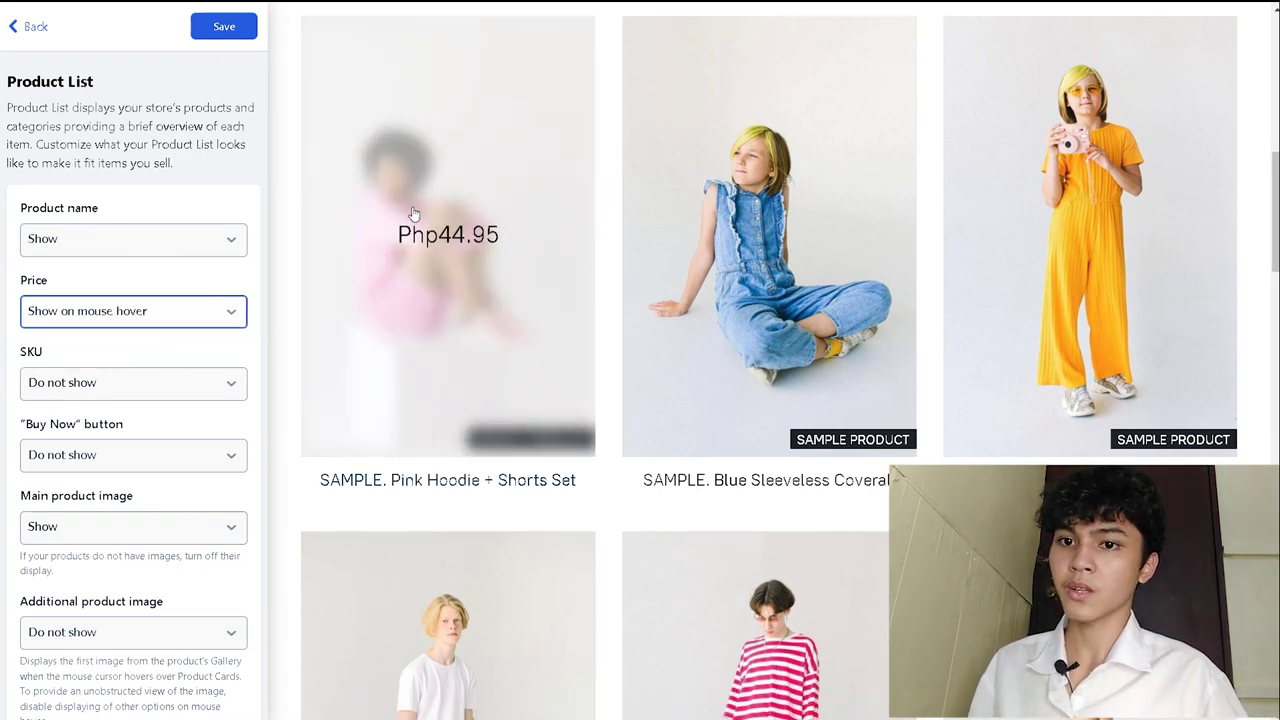
scroll(1105, 397, down, 2)
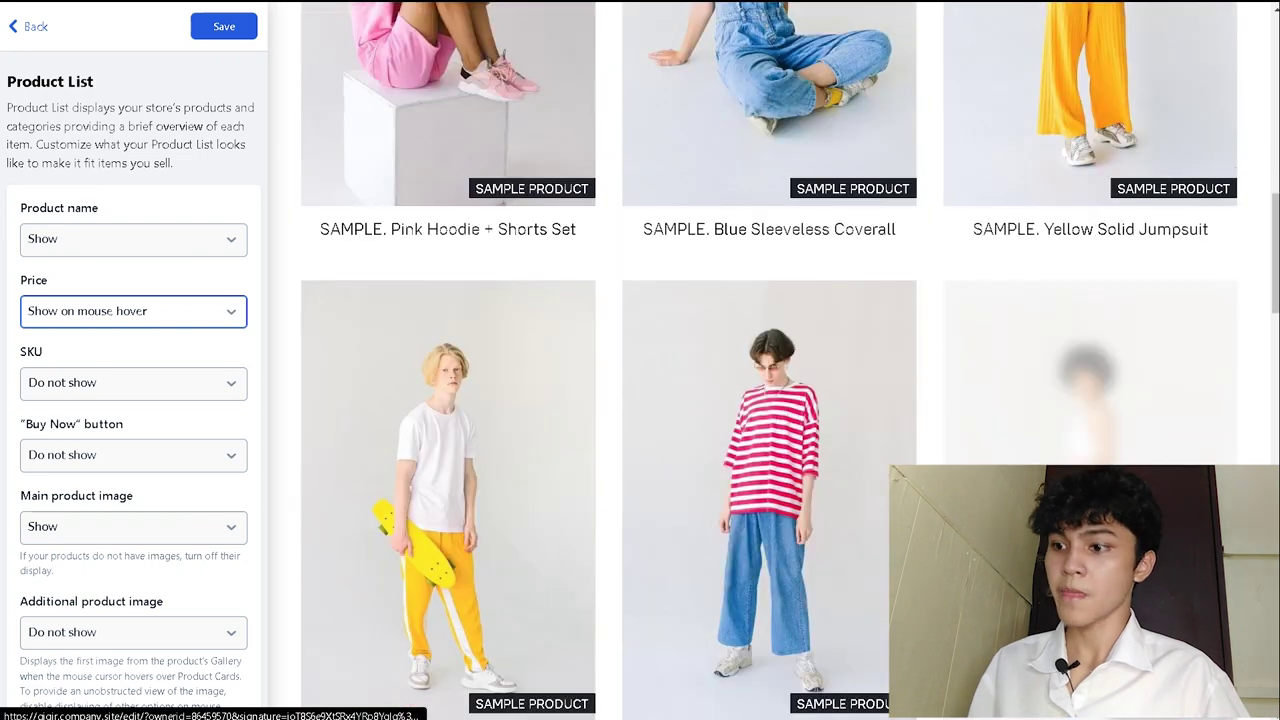
scroll(349, 304, up, 2)
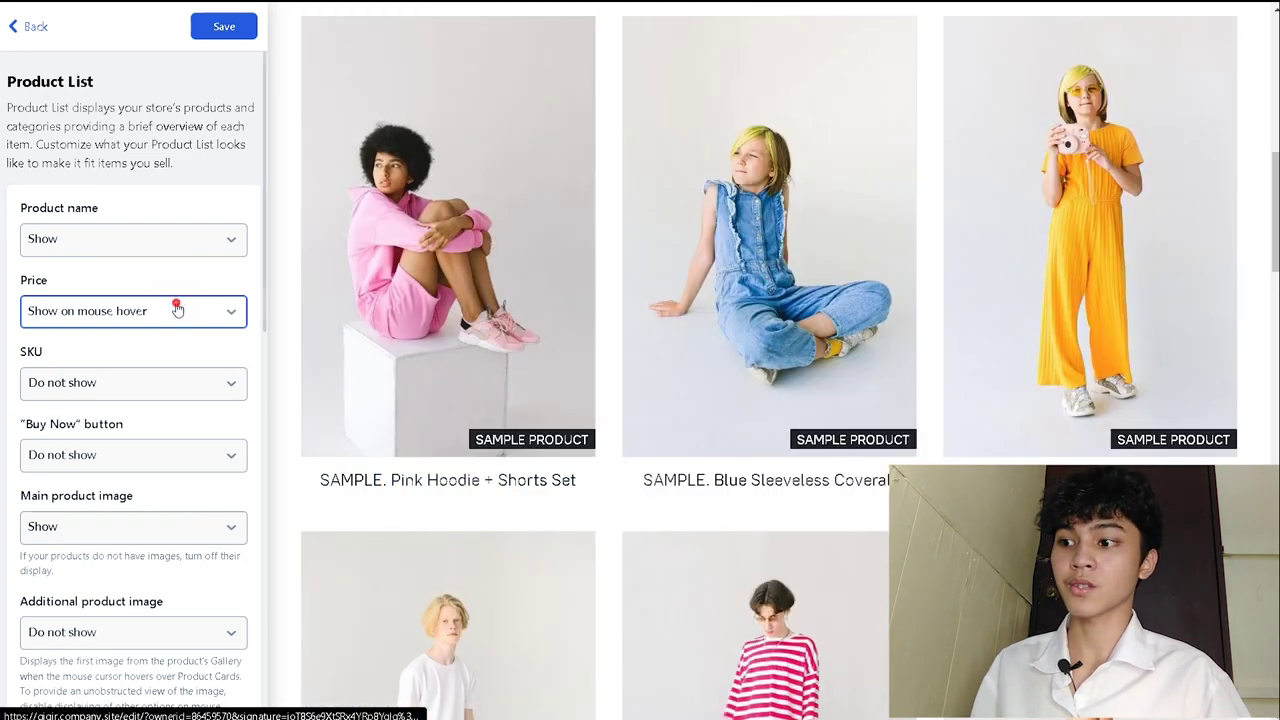
click(148, 312)
click(96, 340)
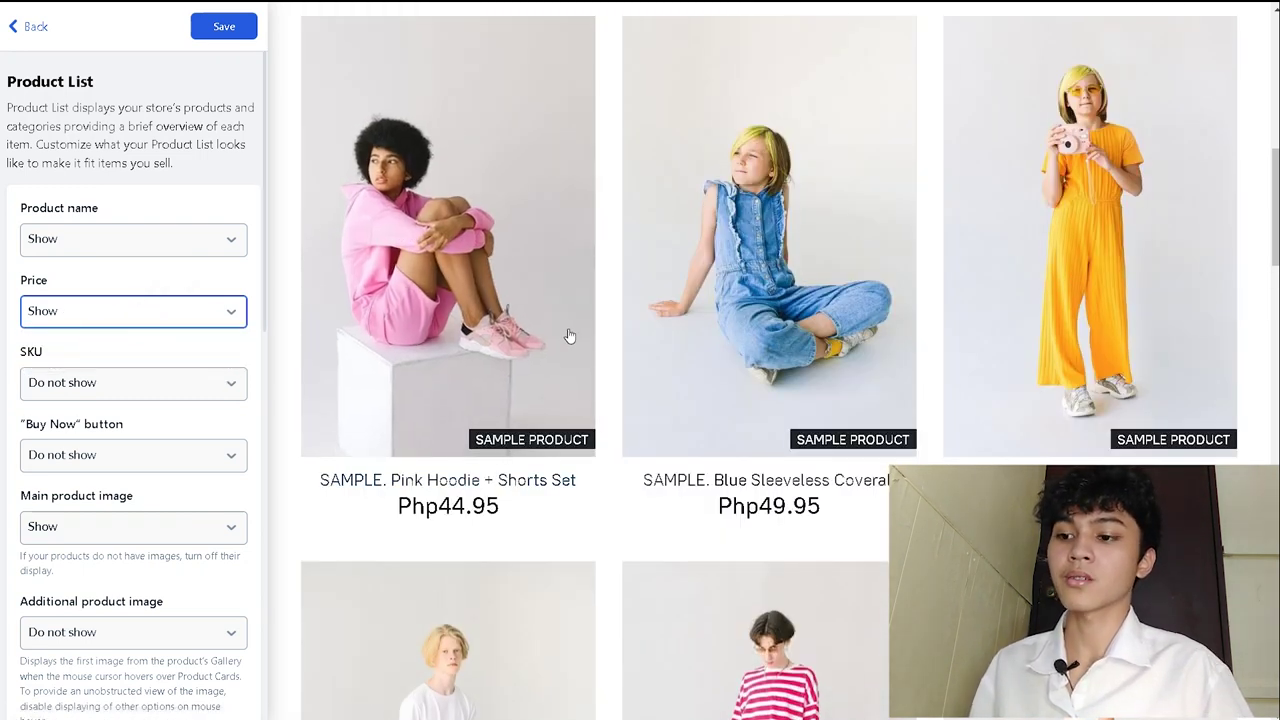
scroll(371, 471, down, 1)
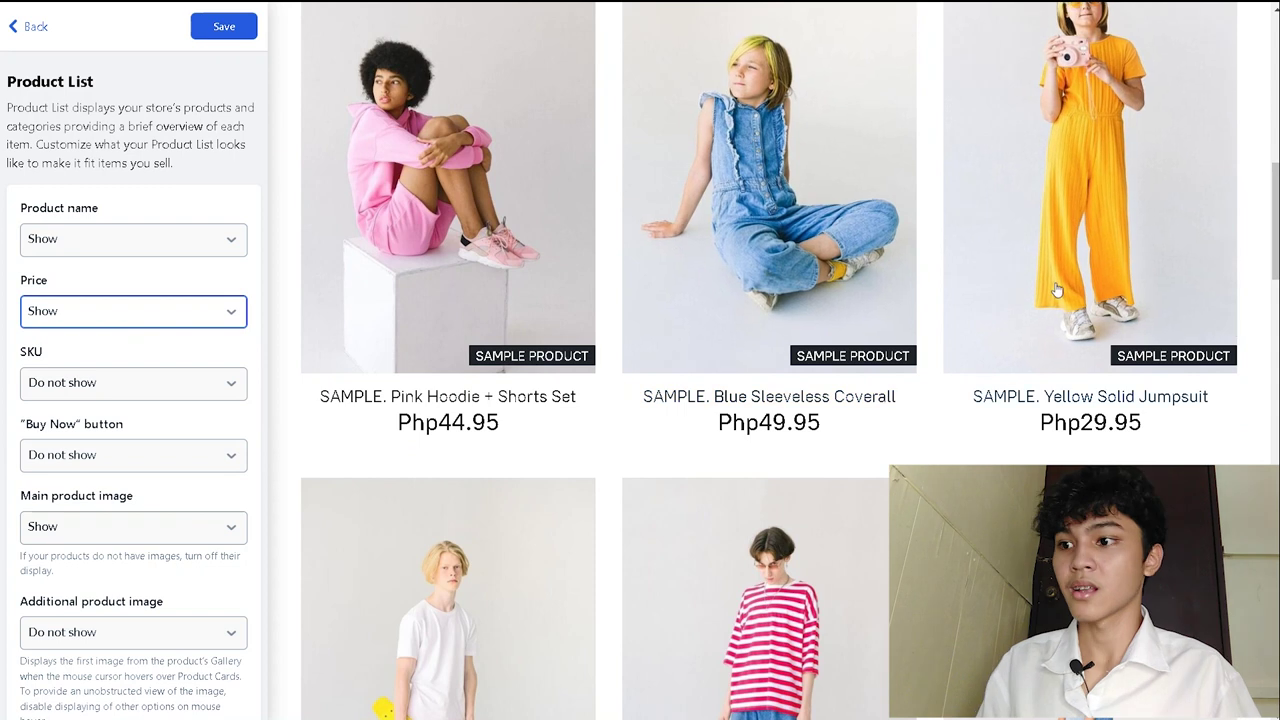
Try Show and Show on mouse hover for the "Buy Now" button and return it to Do not show.
scroll(1000, 430, down, 4)
scroll(151, 274, down, 2)
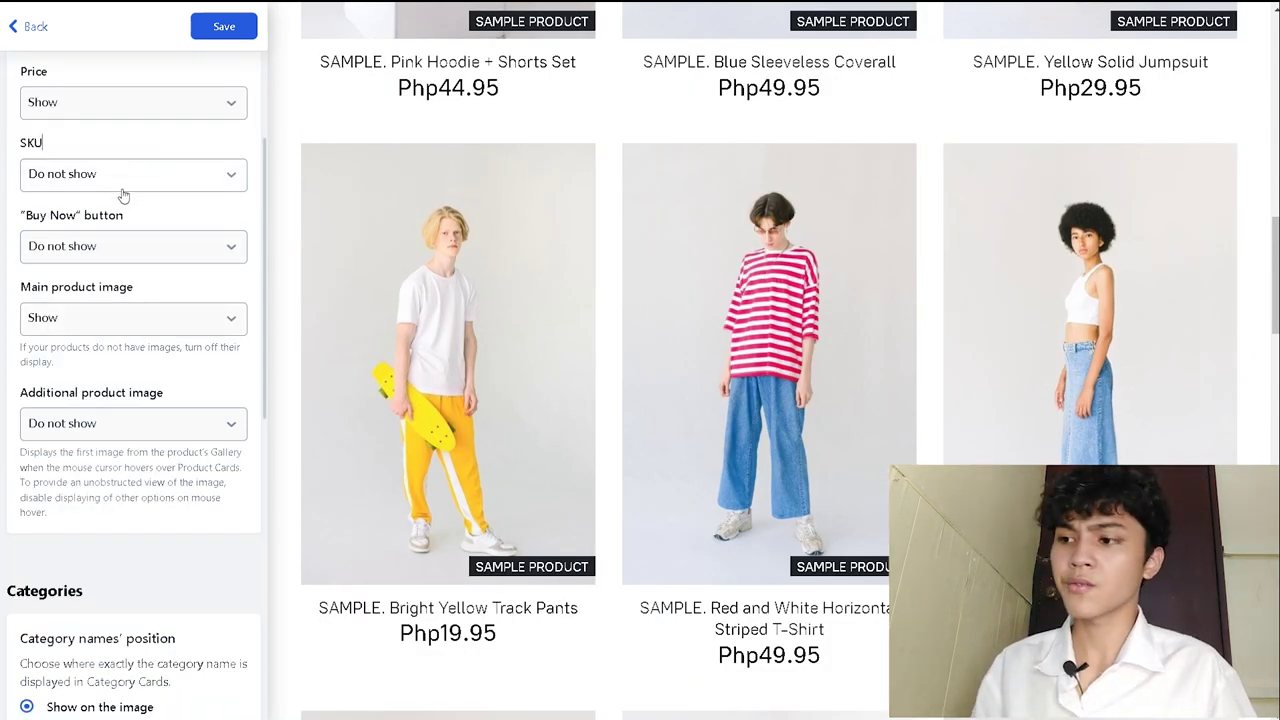
click(225, 240)
click(140, 270)
click(137, 252)
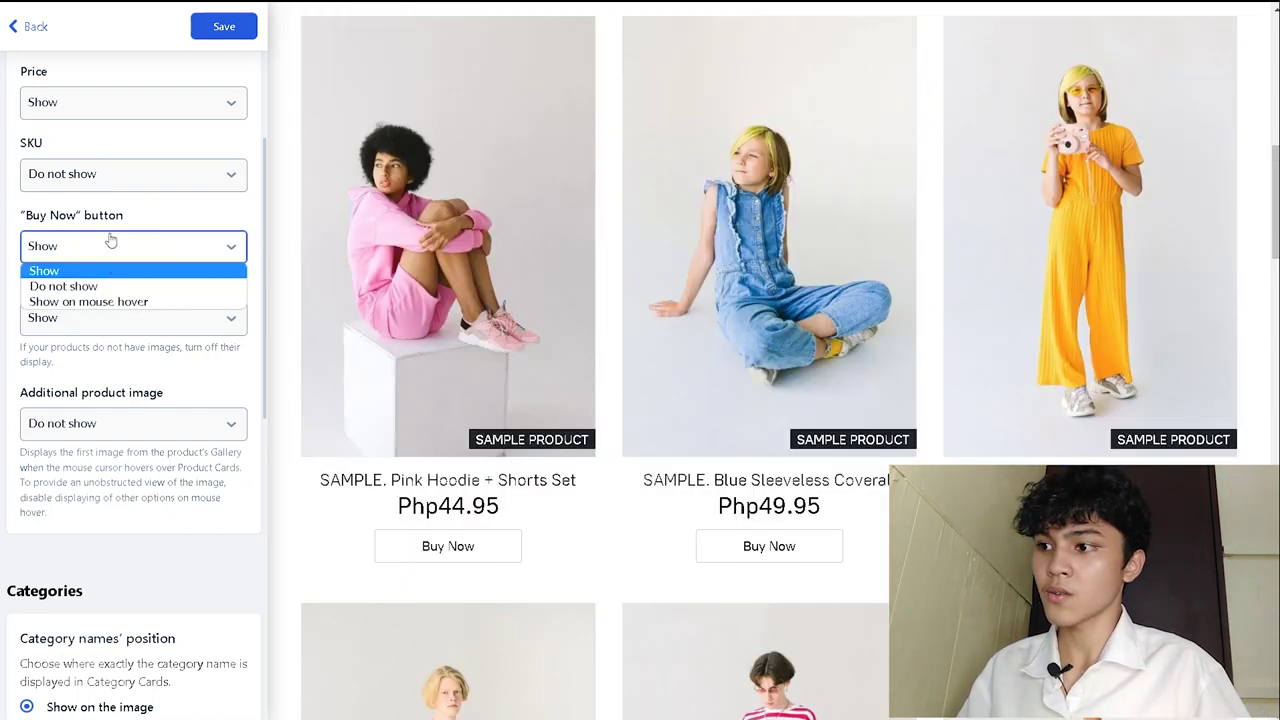
click(180, 346)
scroll(430, 500, down, 1)
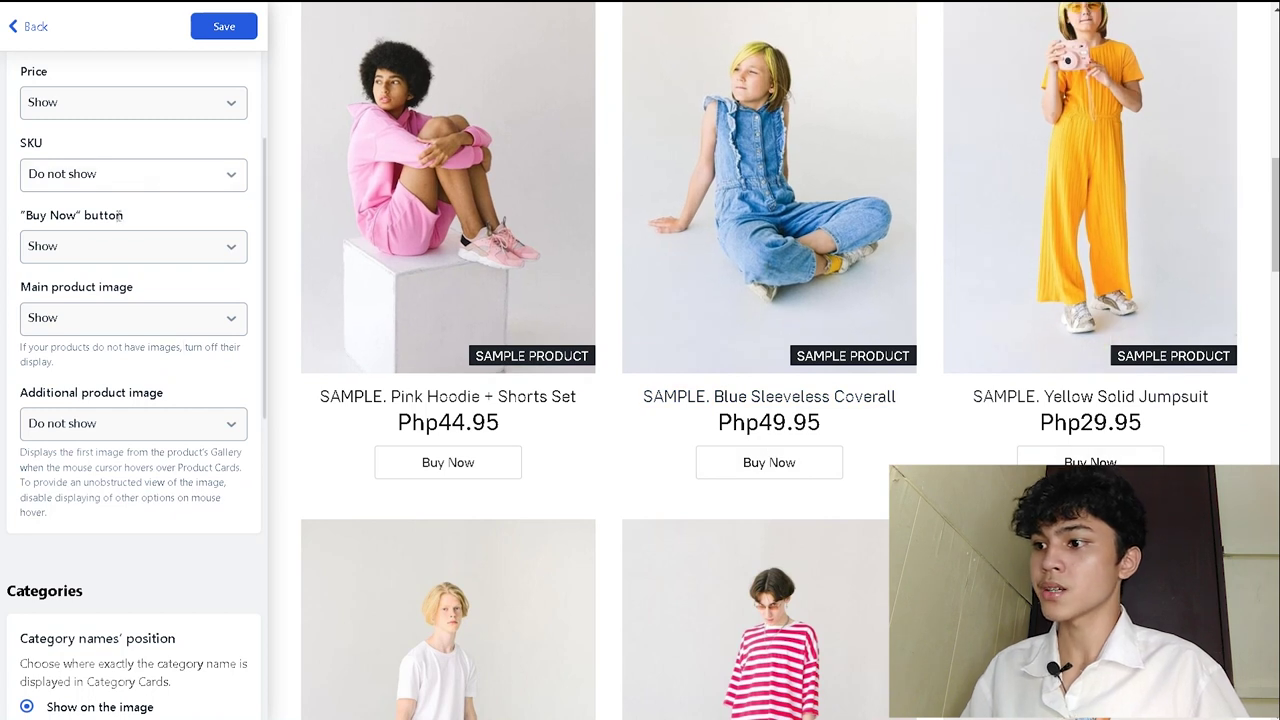
click(133, 246)
click(90, 301)
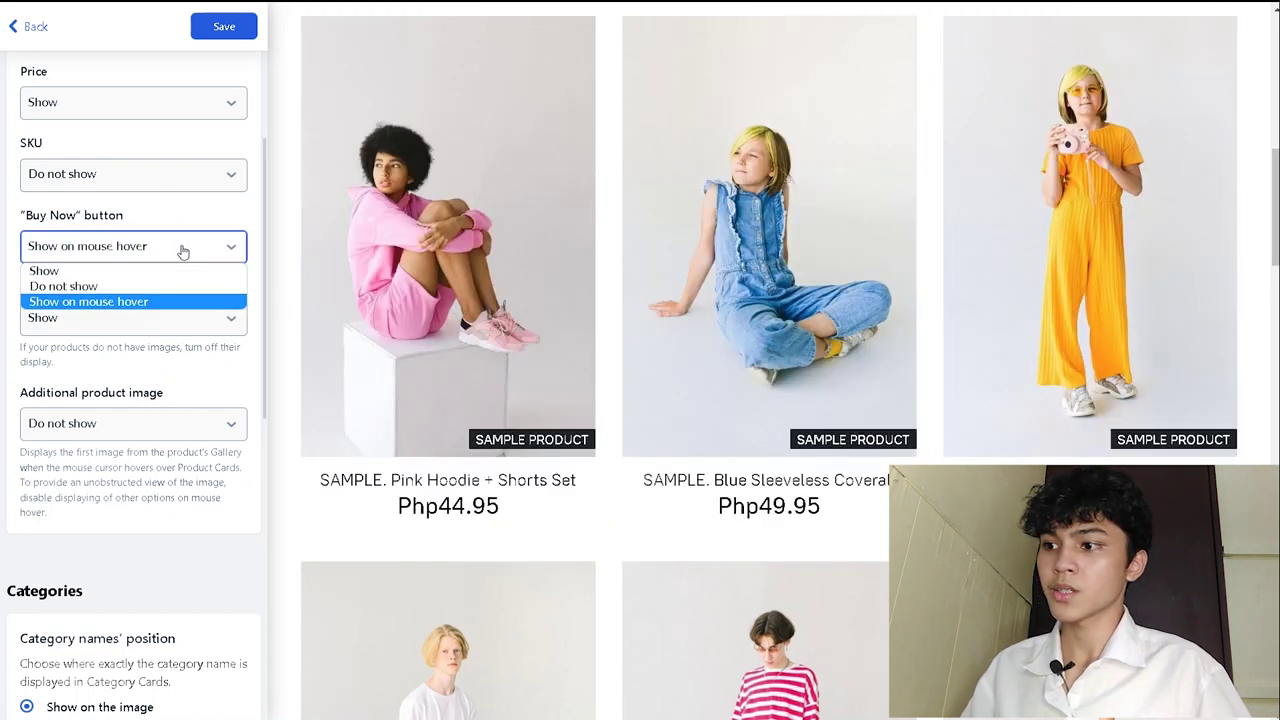
click(176, 270)
click(140, 250)
click(120, 286)
Try Do not show for the main product image, return it to Show and check the product grid.
click(121, 320)
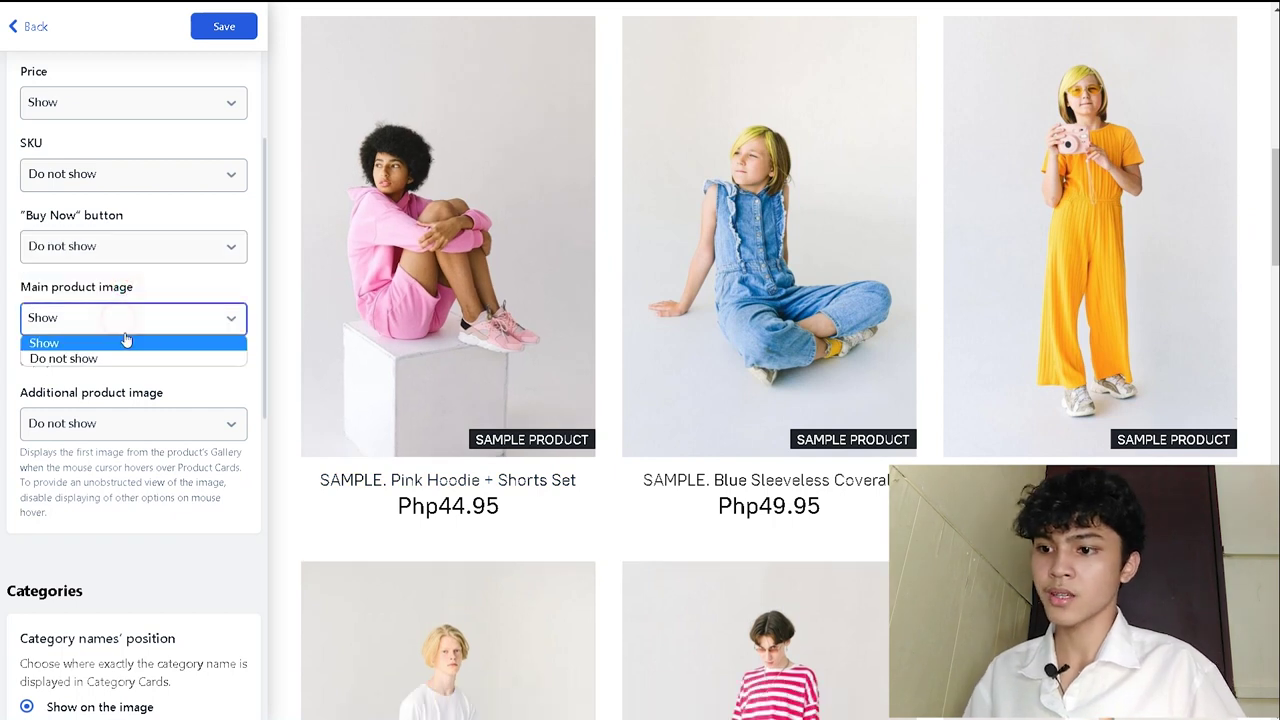
click(70, 358)
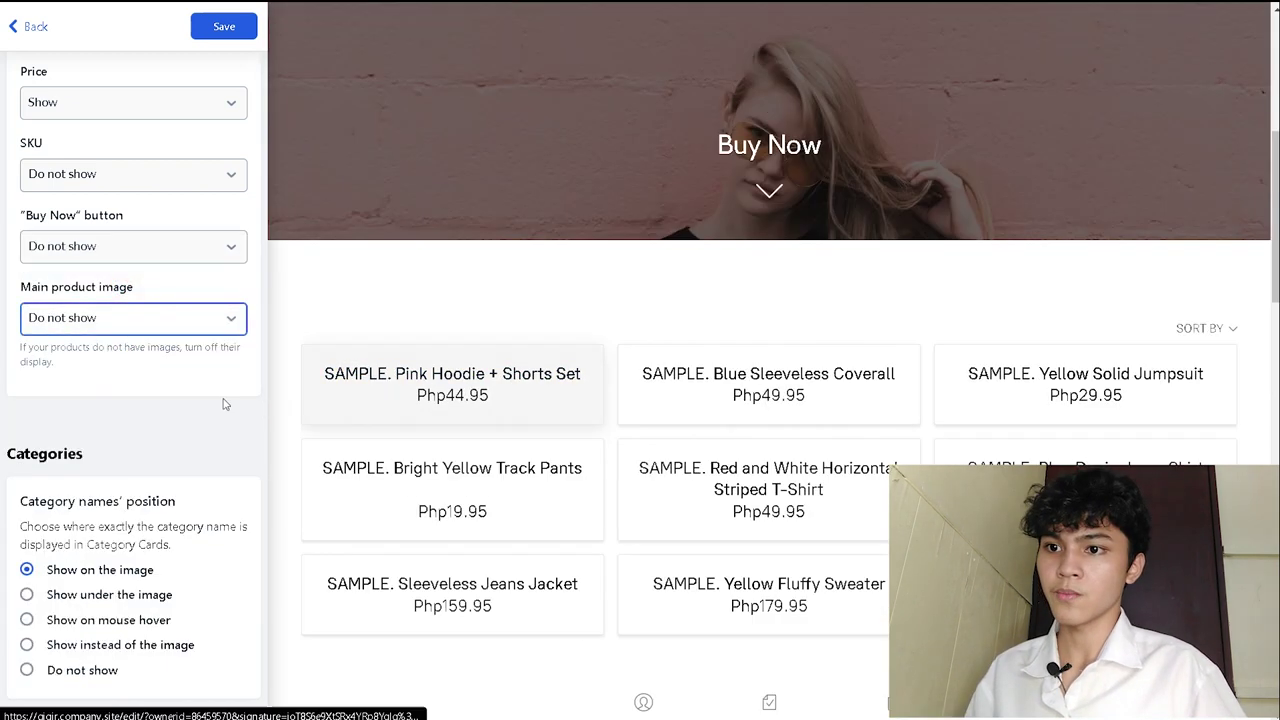
scroll(1080, 449, down, 3)
scroll(1080, 449, up, 3)
click(156, 324)
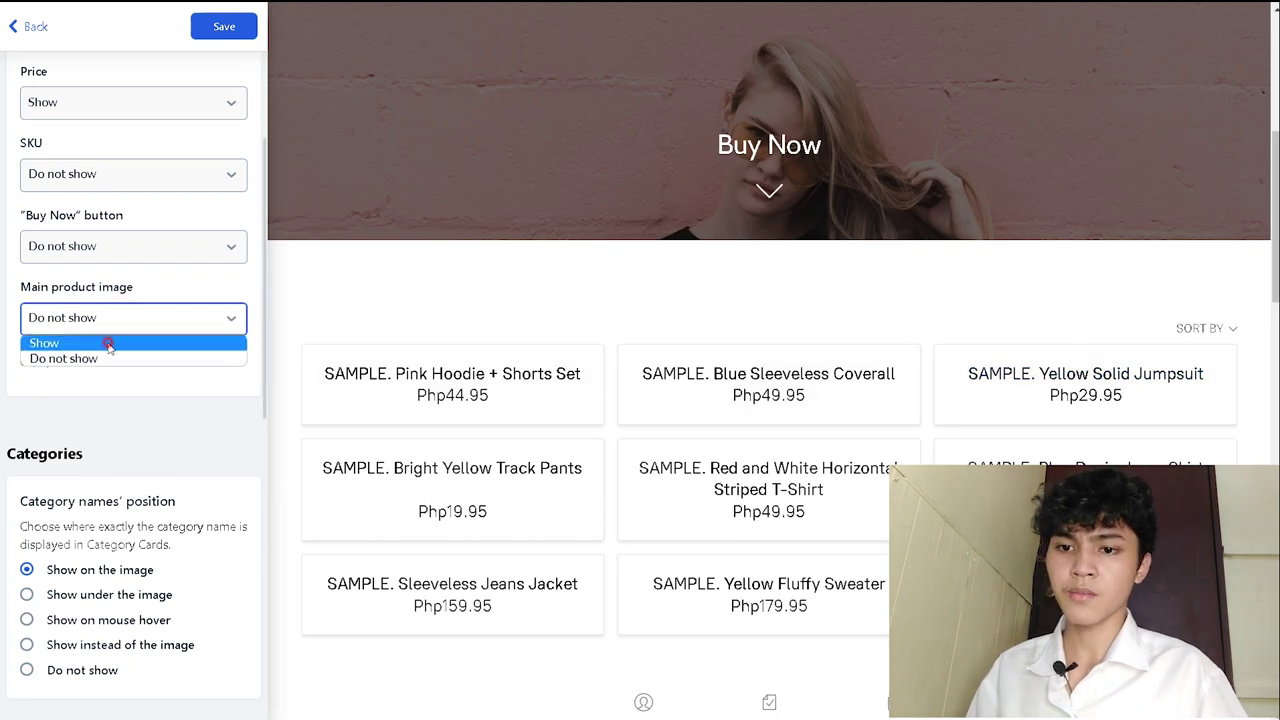
click(108, 344)
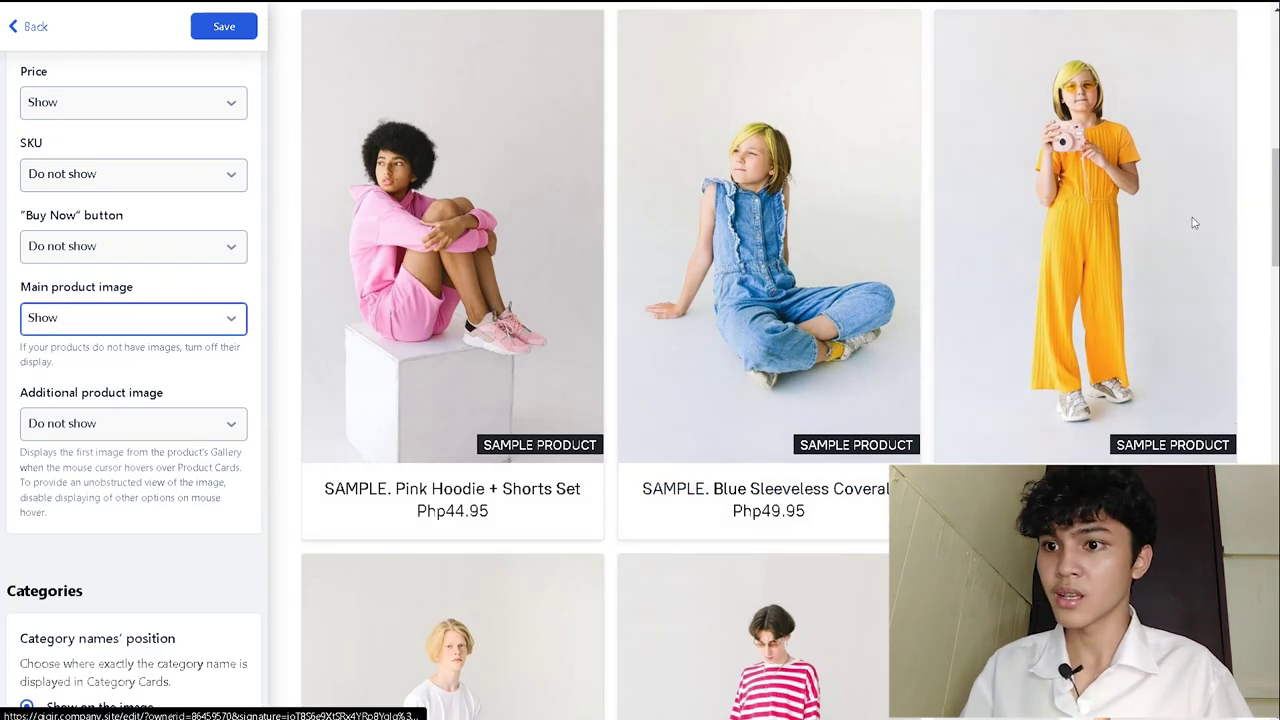
scroll(857, 94, down, 3)
scroll(914, 356, up, 3)
scroll(914, 356, up, 5)
scroll(955, 275, down, 8)
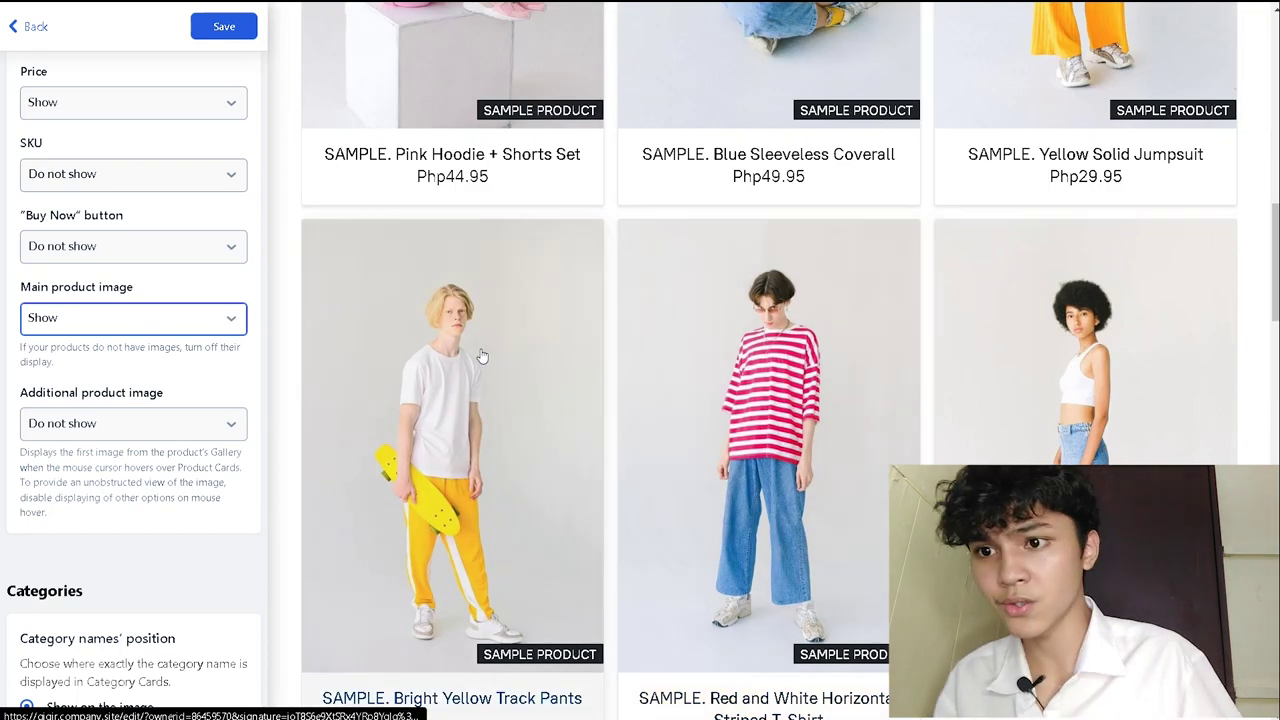
scroll(580, 310, up, 3)
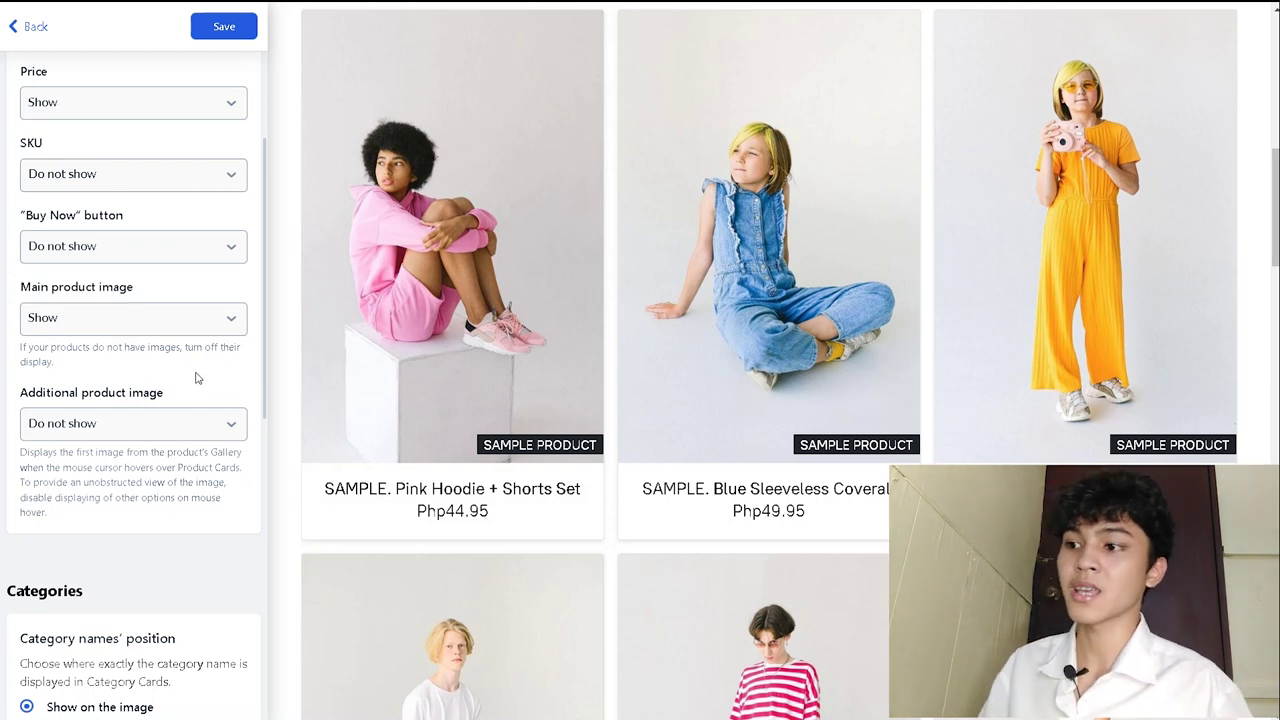
Set Additional product image to Show and check the product cards in the site preview.
scroll(196, 377, down, 2)
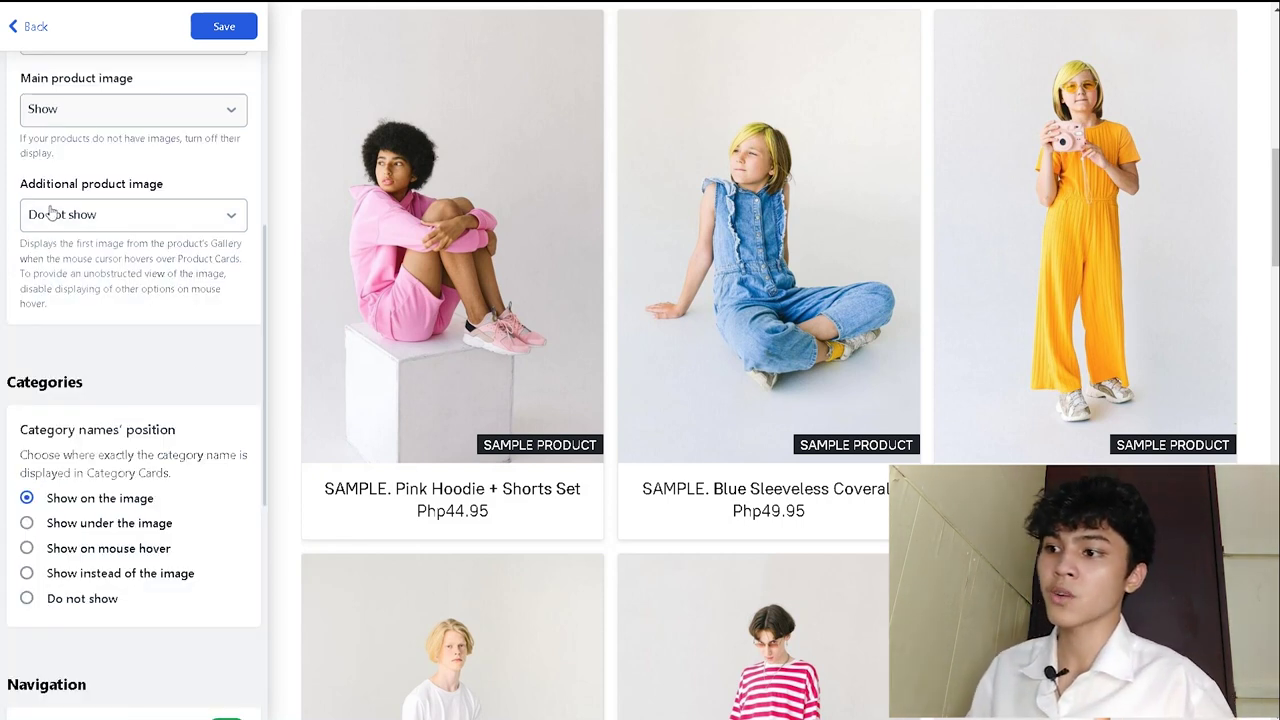
click(200, 214)
click(199, 250)
scroll(806, 457, down, 15)
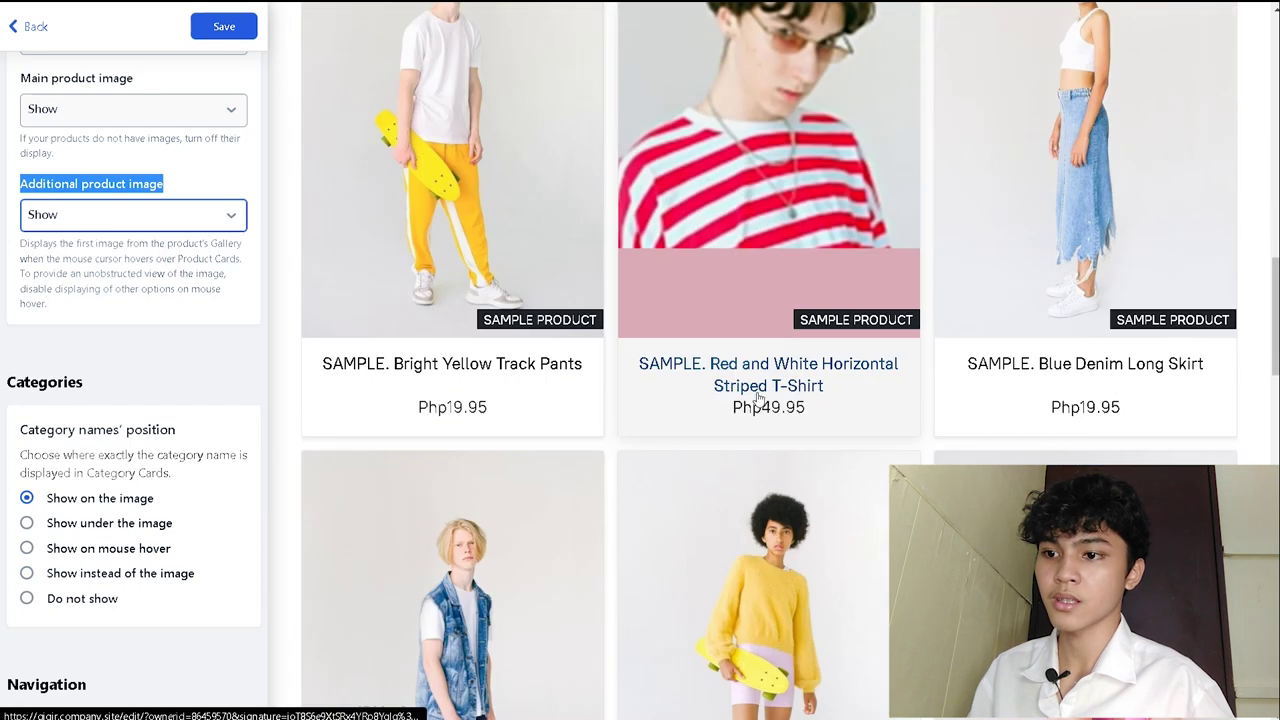
scroll(598, 378, up, 4)
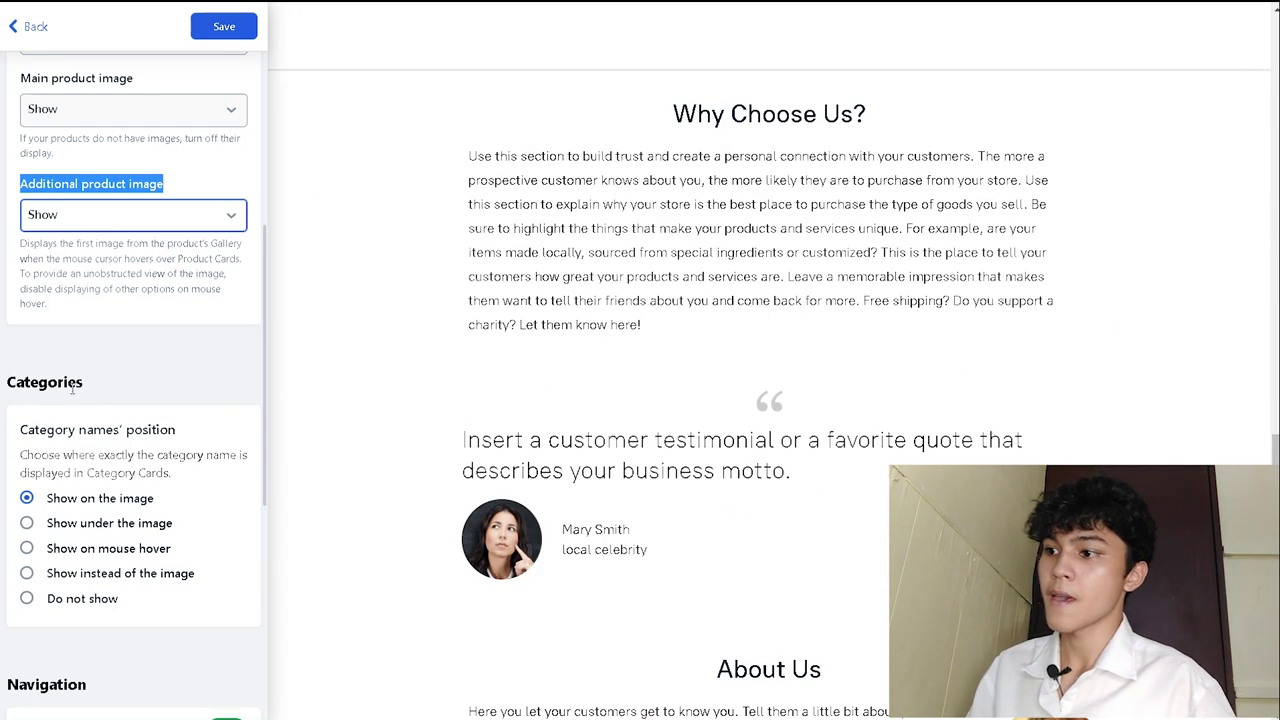
Examine the category names' position, Breadcrumbs, "Sort By" options and Darken images' background settings of the product list.
scroll(72, 391, down, 5)
scroll(45, 283, up, 4)
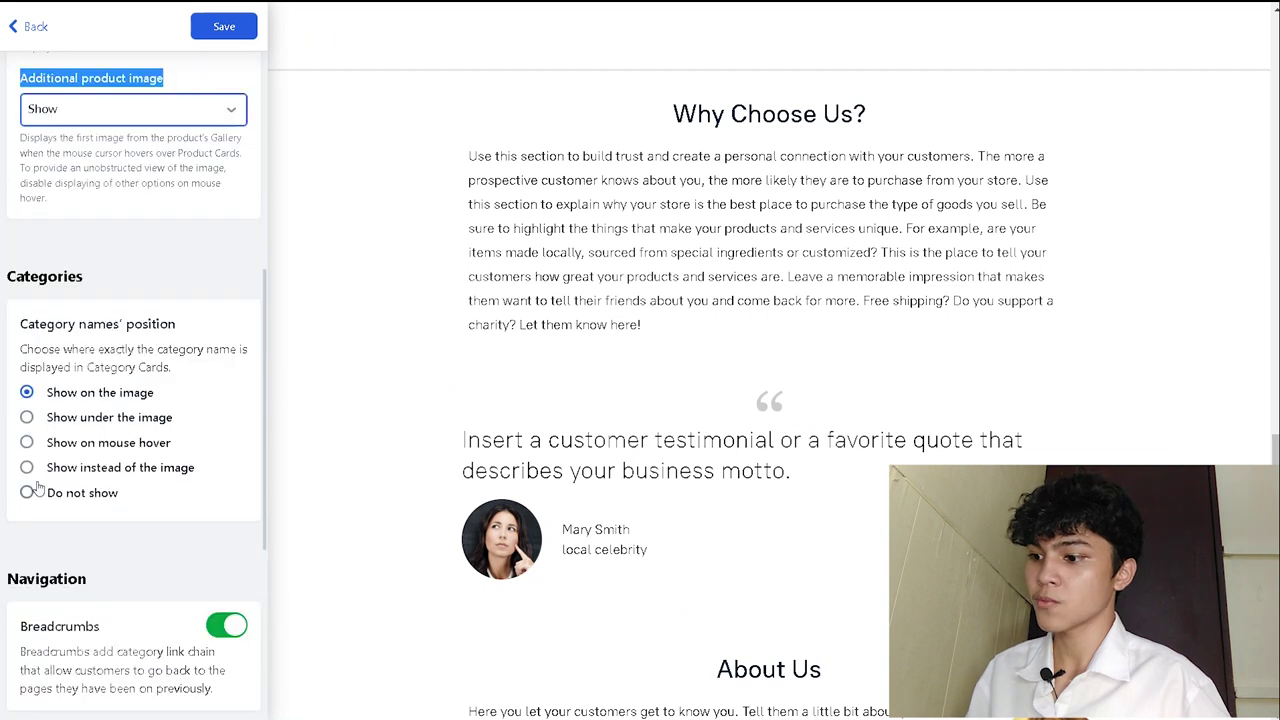
scroll(34, 488, down, 4)
scroll(197, 530, up, 8)
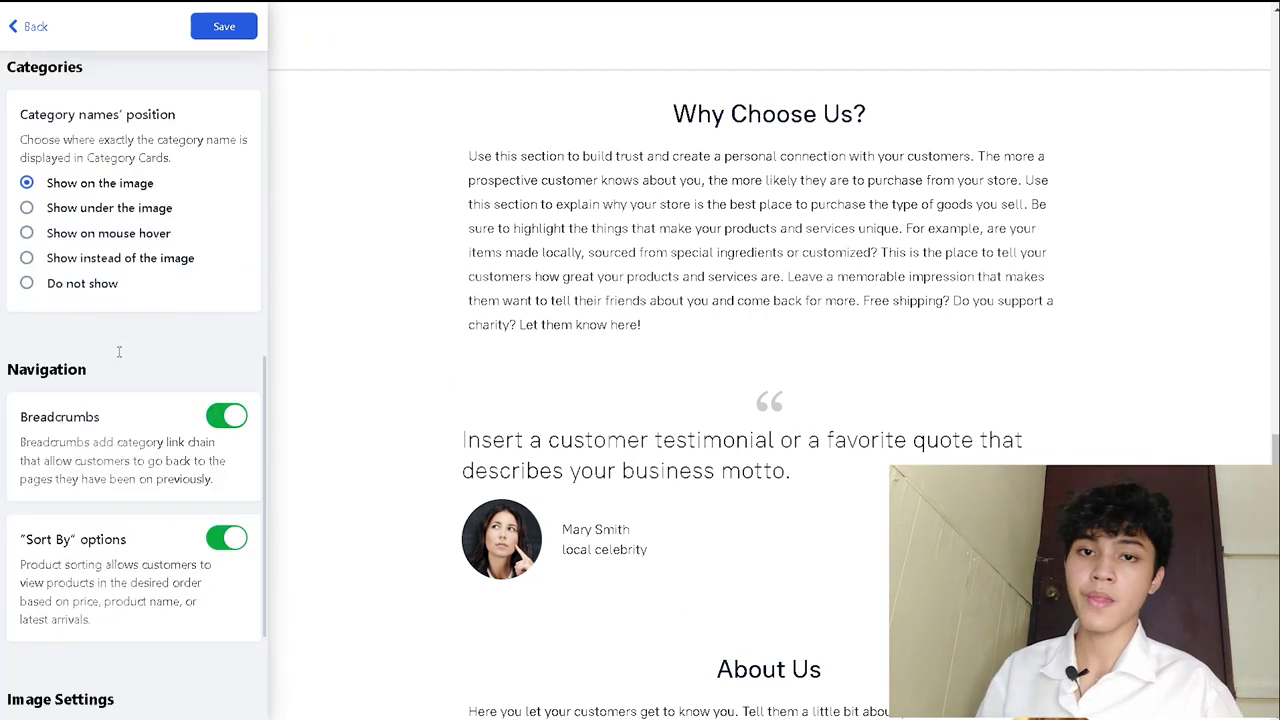
scroll(184, 423, down, 6)
scroll(150, 400, down, 2)
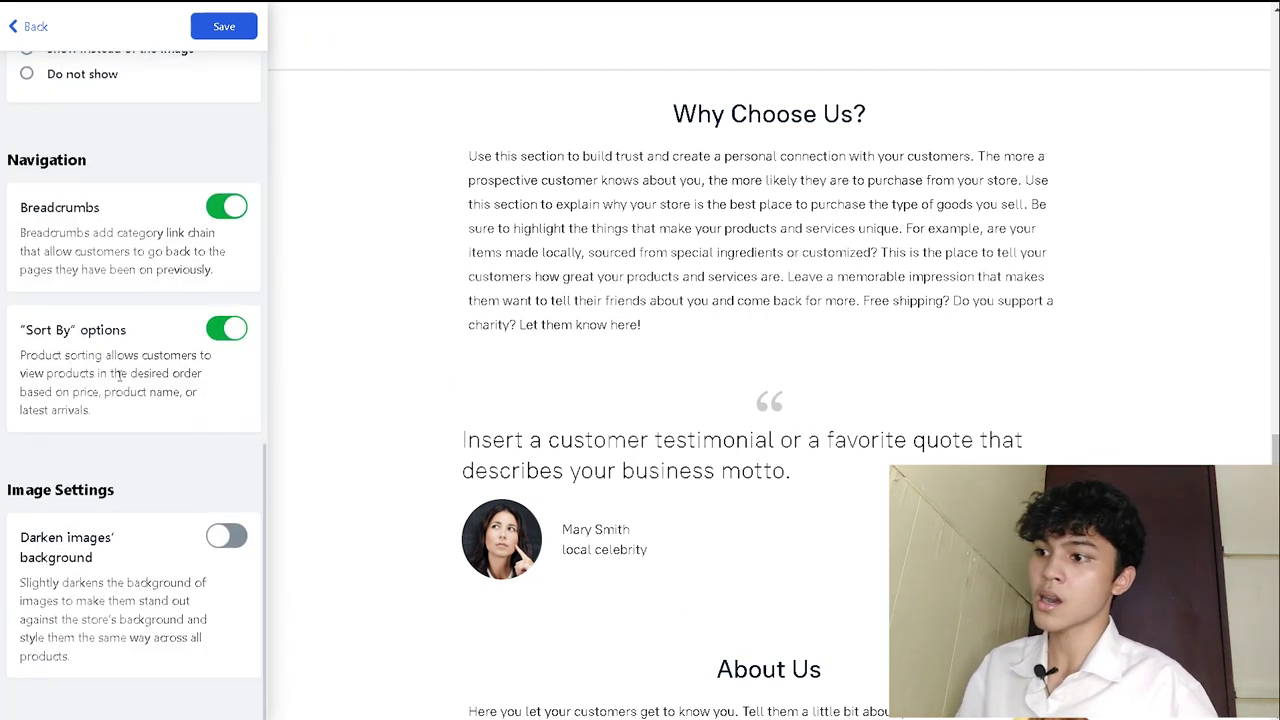
drag(14, 229, 216, 284)
drag(8, 358, 166, 413)
drag(25, 557, 32, 557)
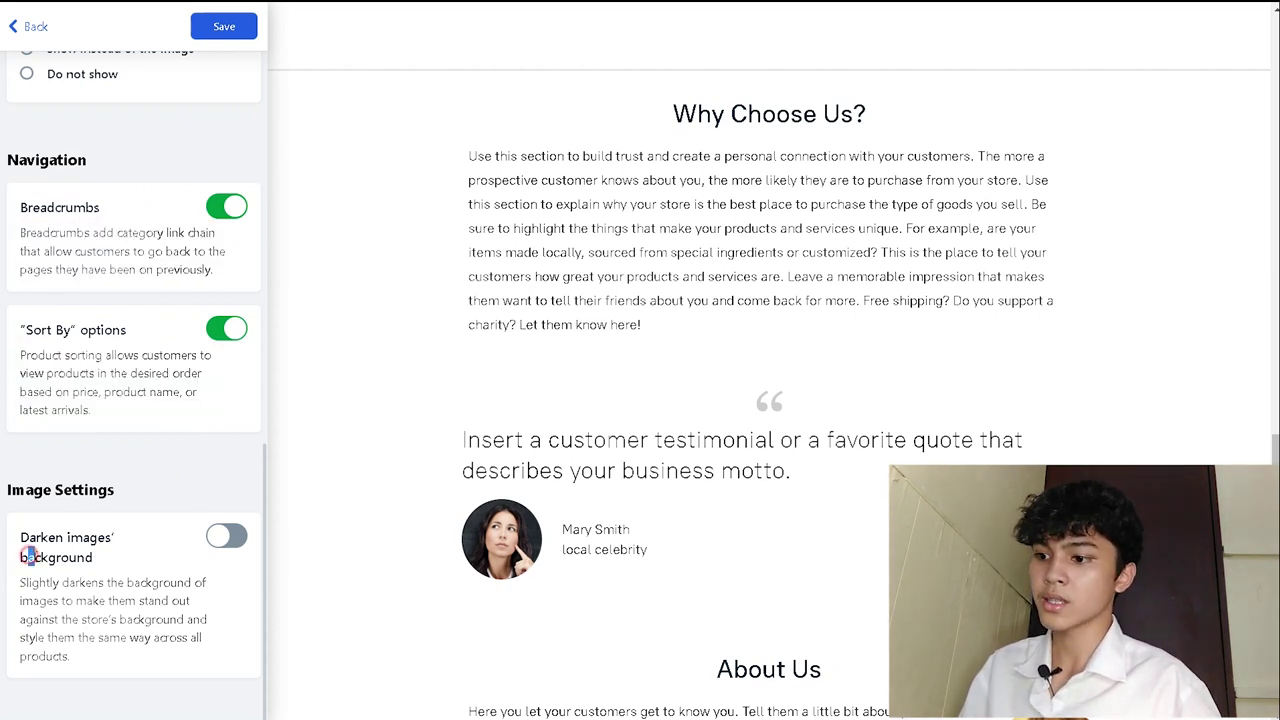
scroll(173, 543, up, 6)
scroll(171, 478, down, 6)
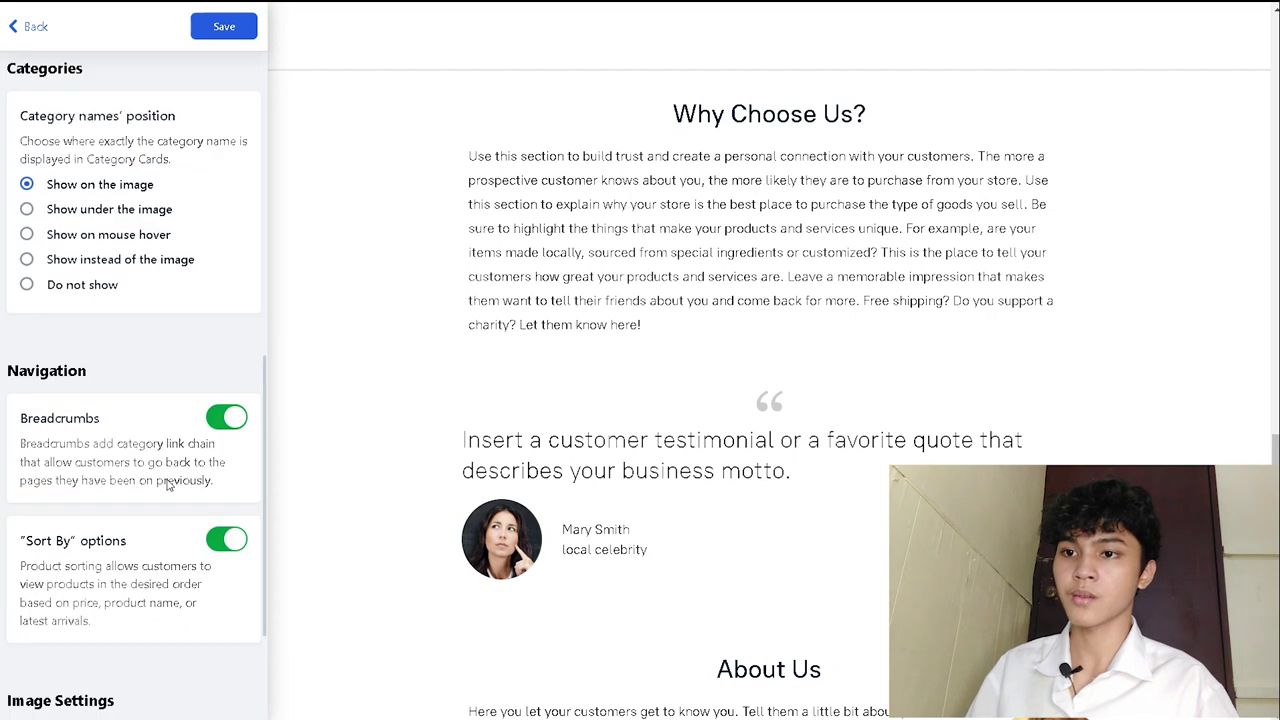
scroll(811, 363, up, 1)
scroll(811, 365, up, 6)
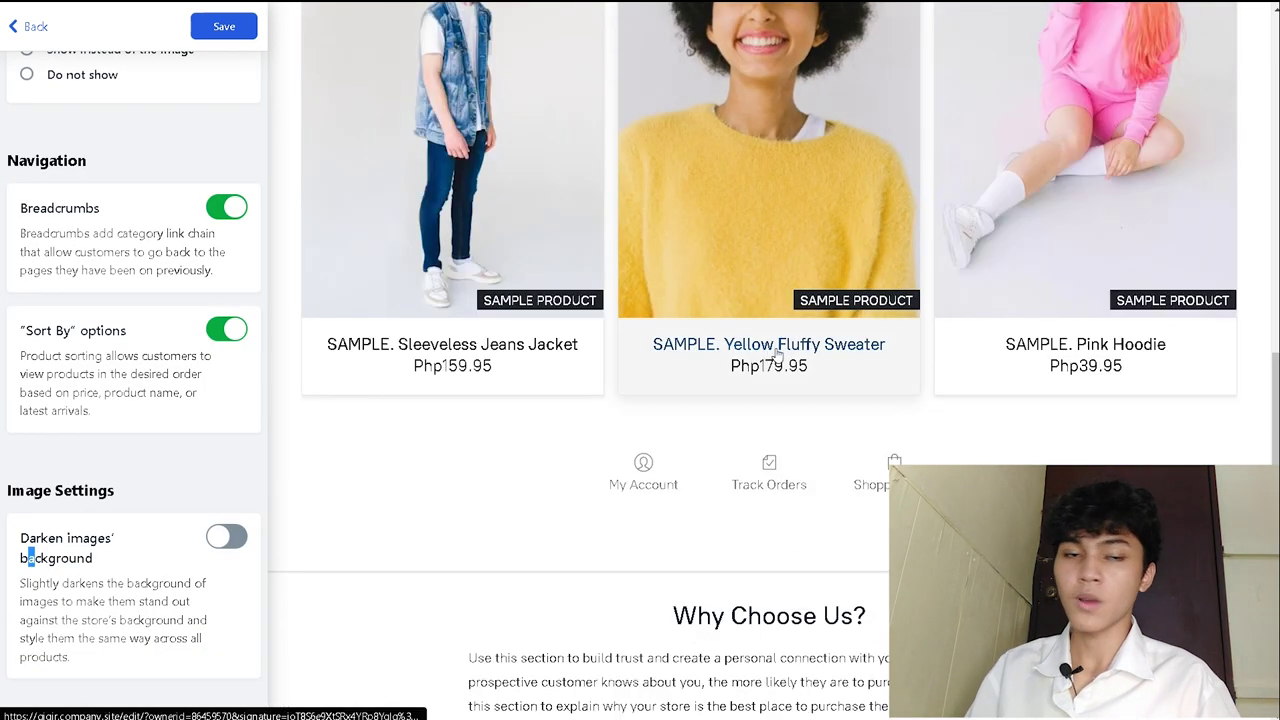
Try the other category names' positions from Show under the image to Do not show, and return the setting to Show on the image.
scroll(30, 403, up, 5)
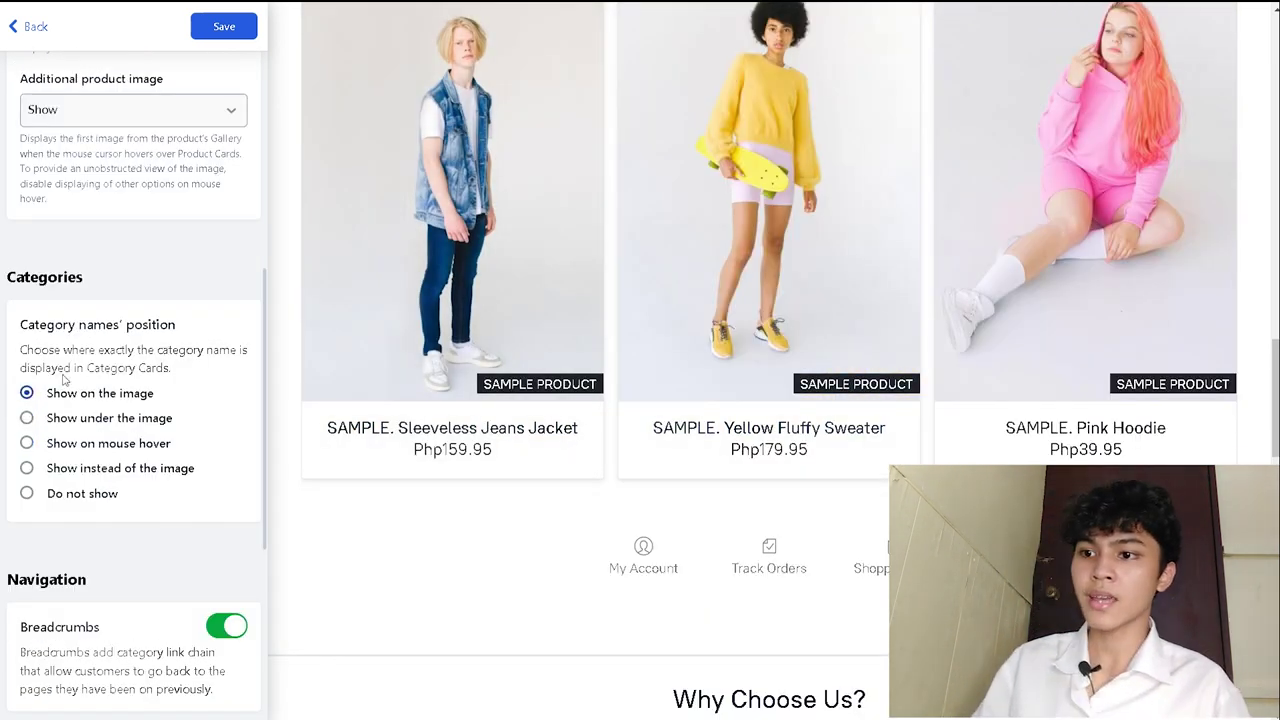
scroll(666, 477, up, 10)
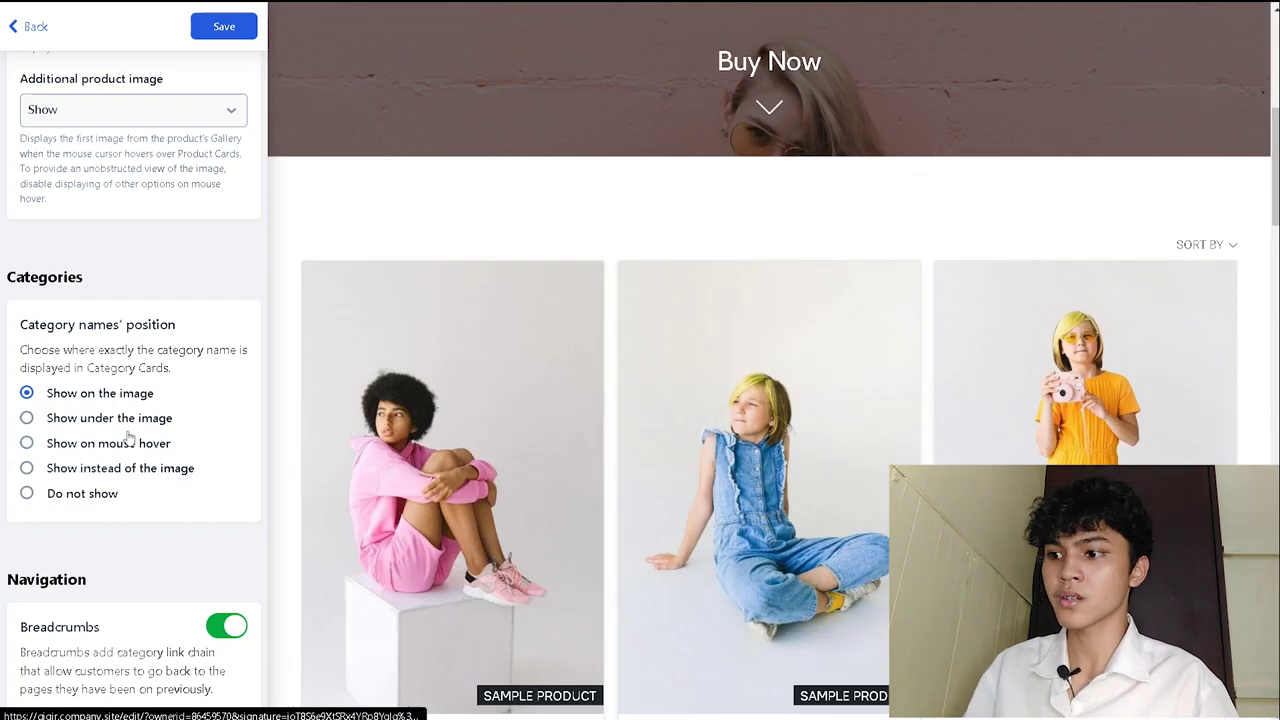
scroll(583, 406, down, 4)
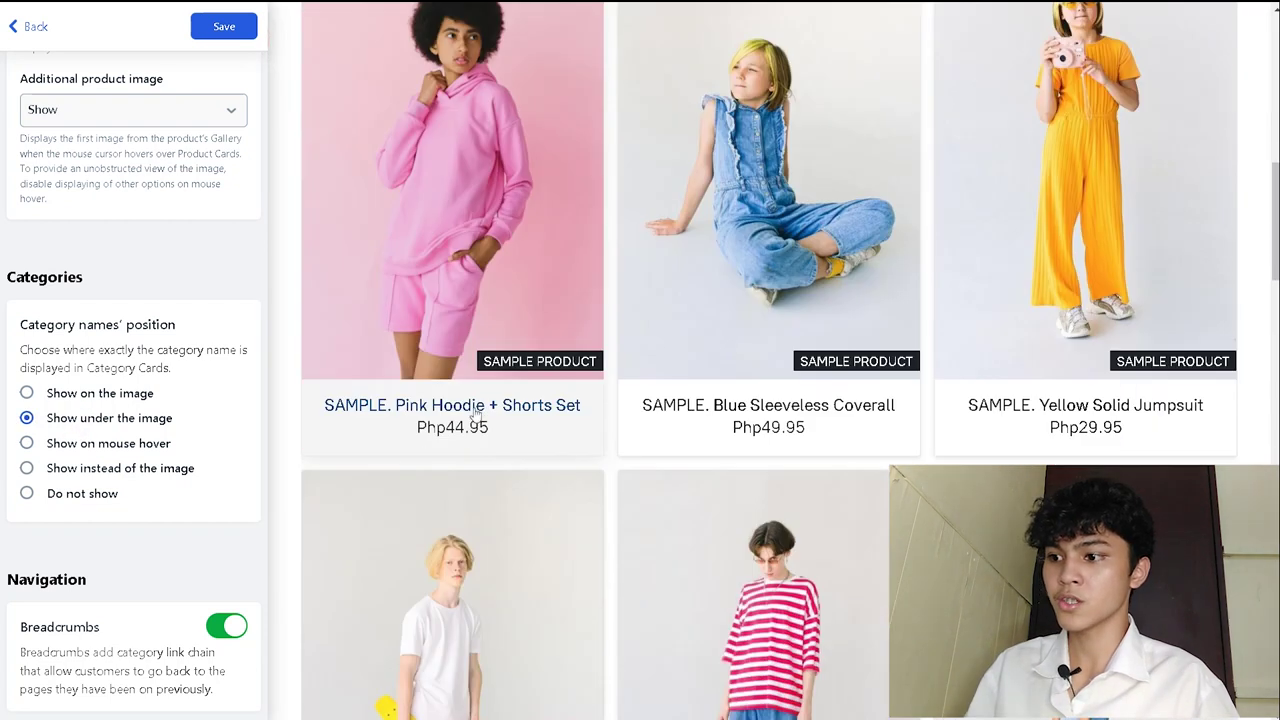
click(86, 444)
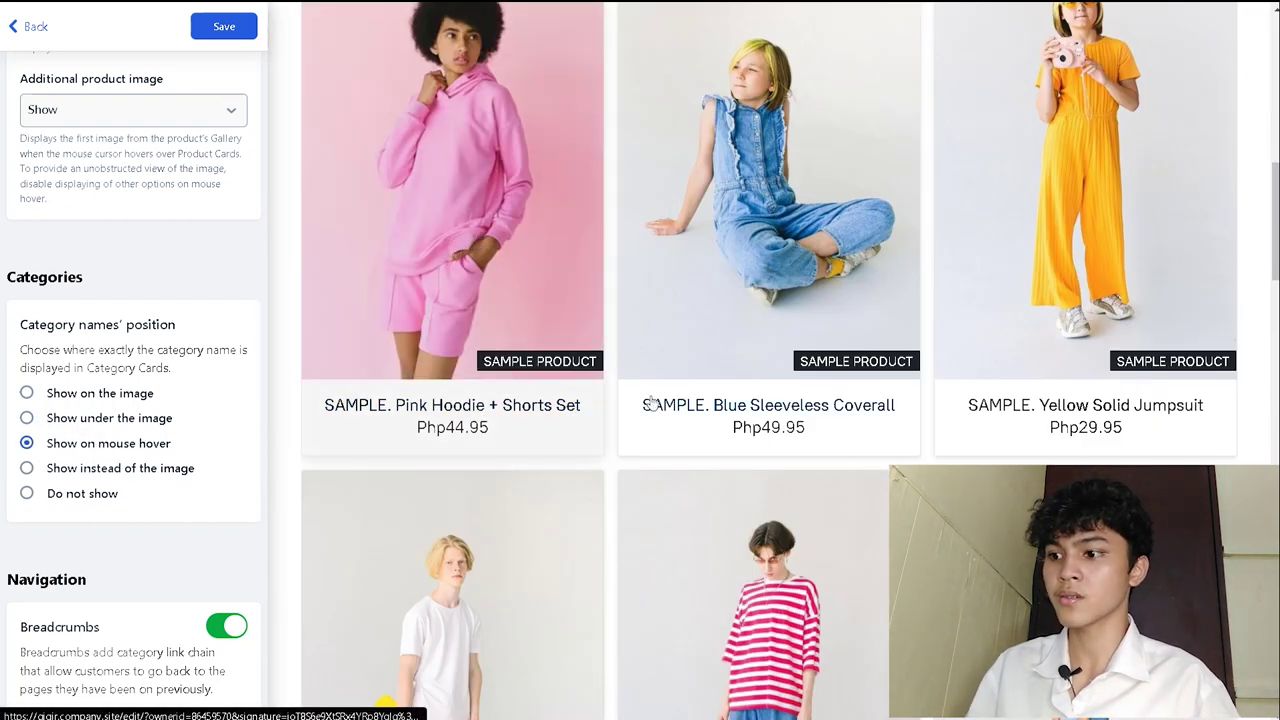
click(115, 468)
click(94, 494)
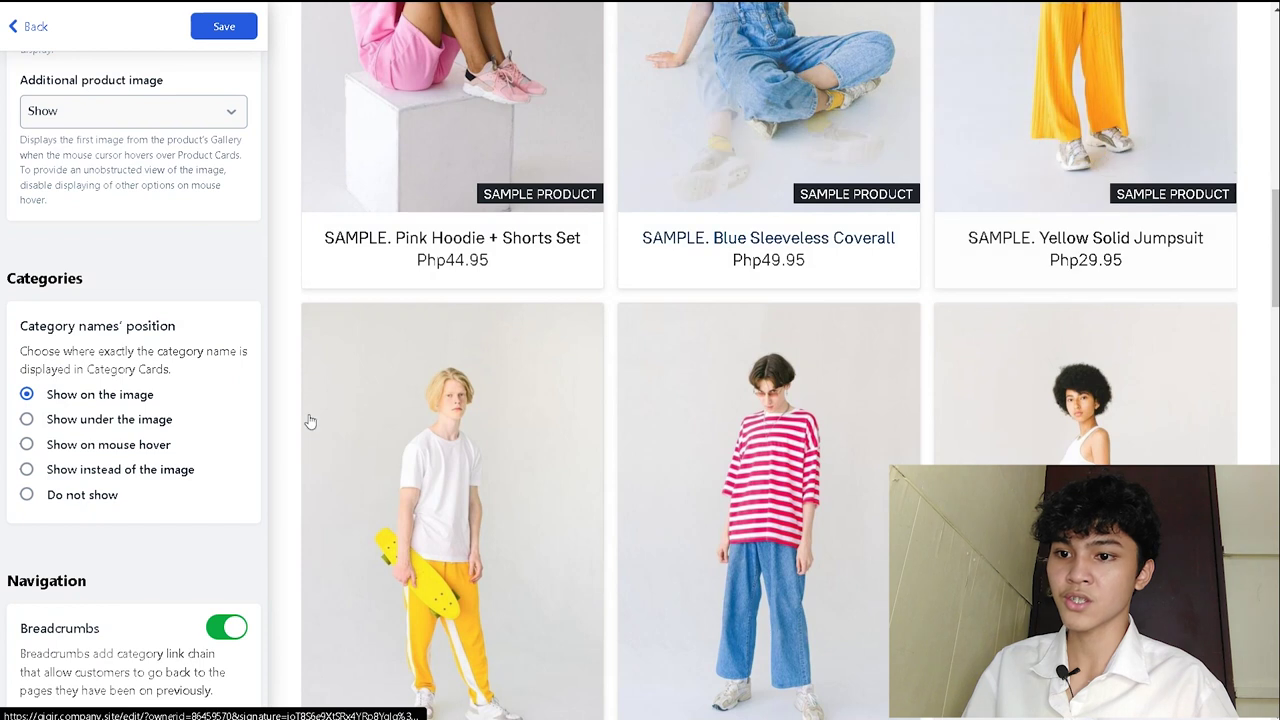
scroll(353, 402, up, 2)
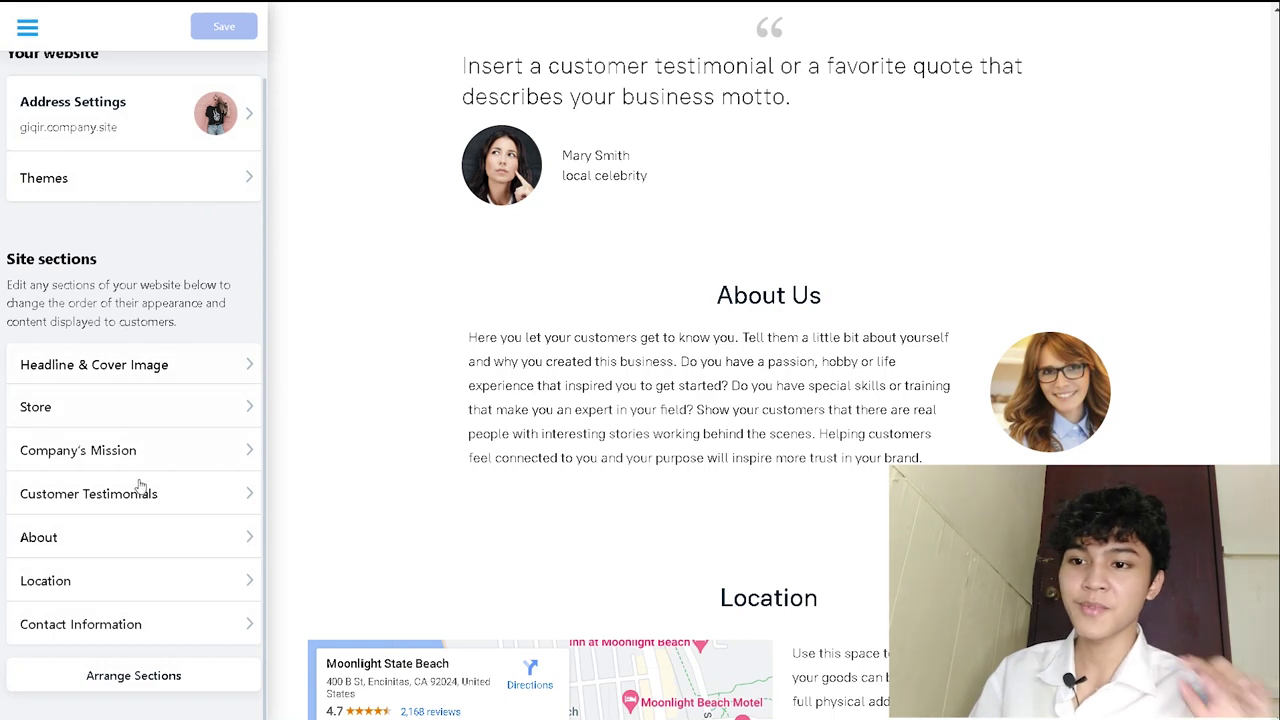
Open the Customer Testimonials section, compare its quote, customer and photo fields with the site preview, and return to the section list.
click(139, 499)
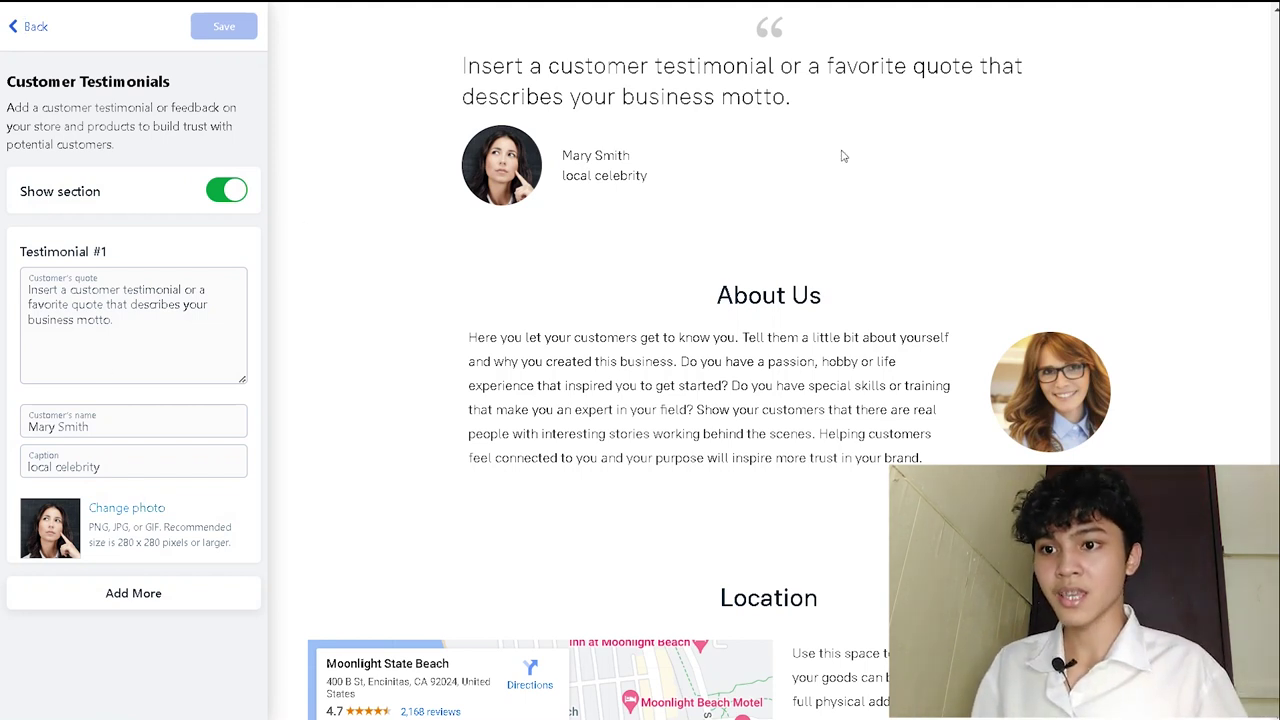
scroll(760, 170, up, 5)
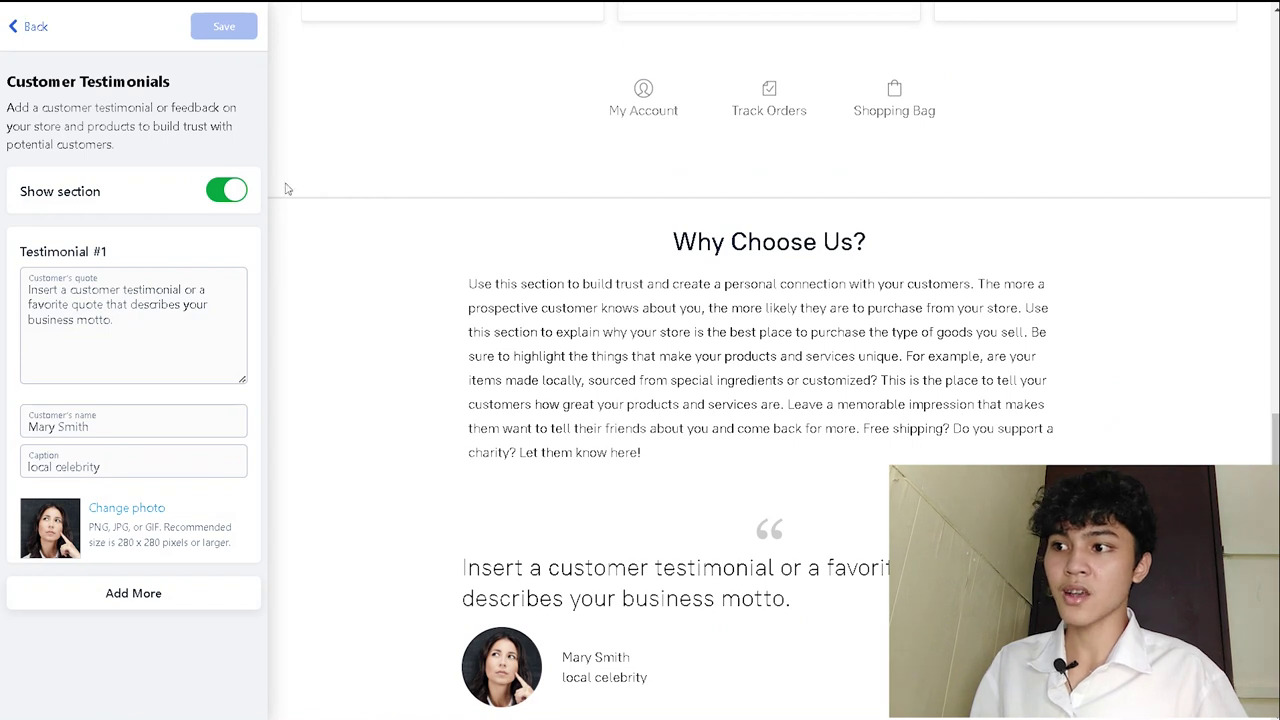
drag(14, 82, 215, 102)
click(171, 80)
scroll(500, 260, down, 5)
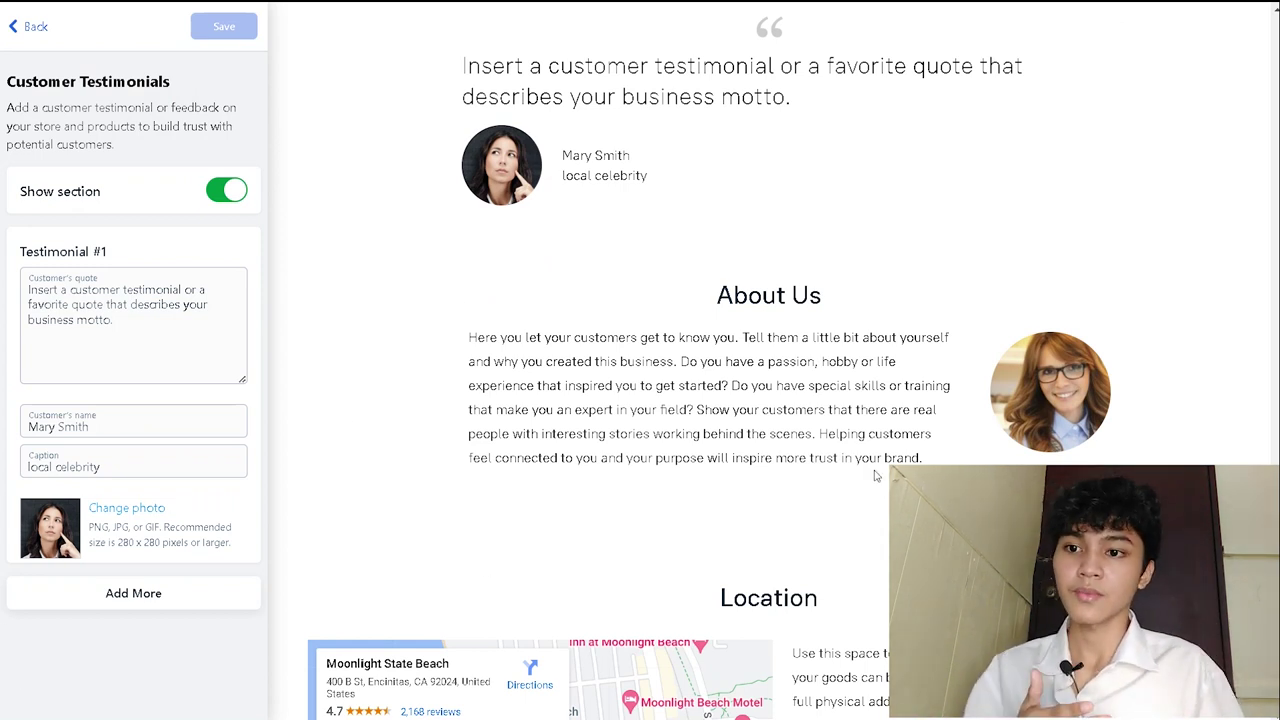
scroll(875, 476, up, 5)
scroll(430, 358, down, 2)
drag(445, 384, 959, 421)
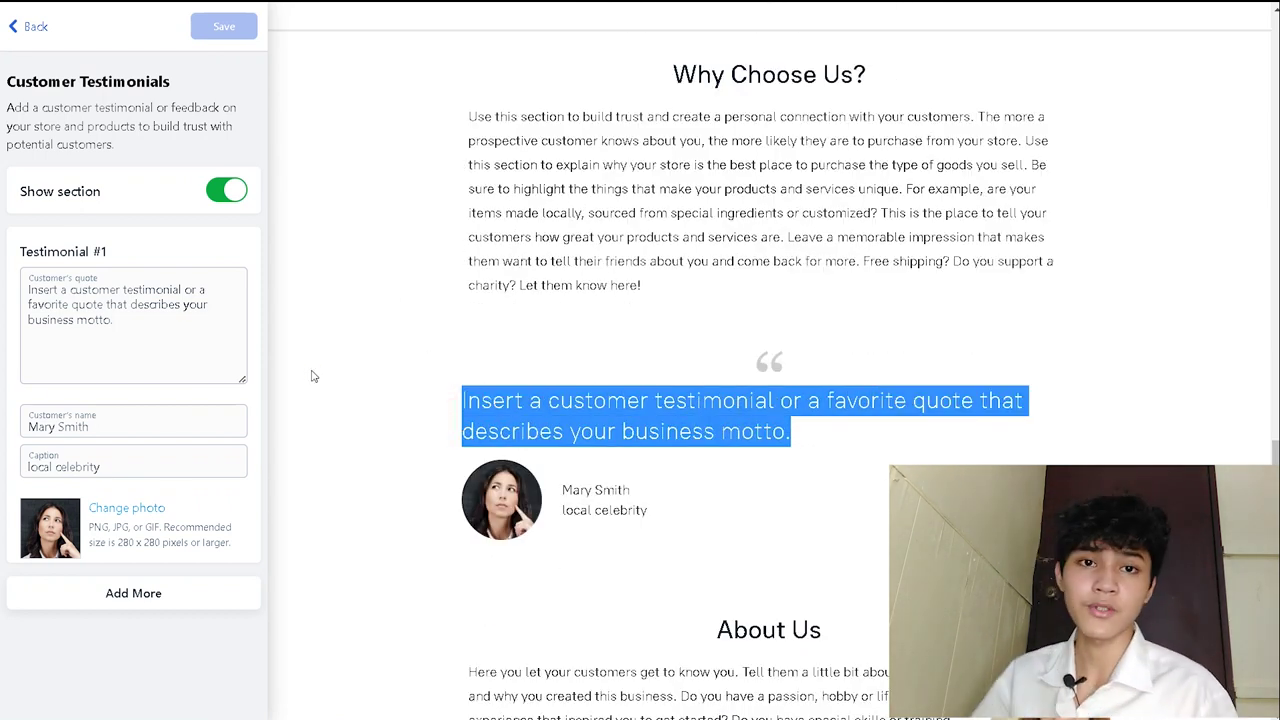
click(398, 357)
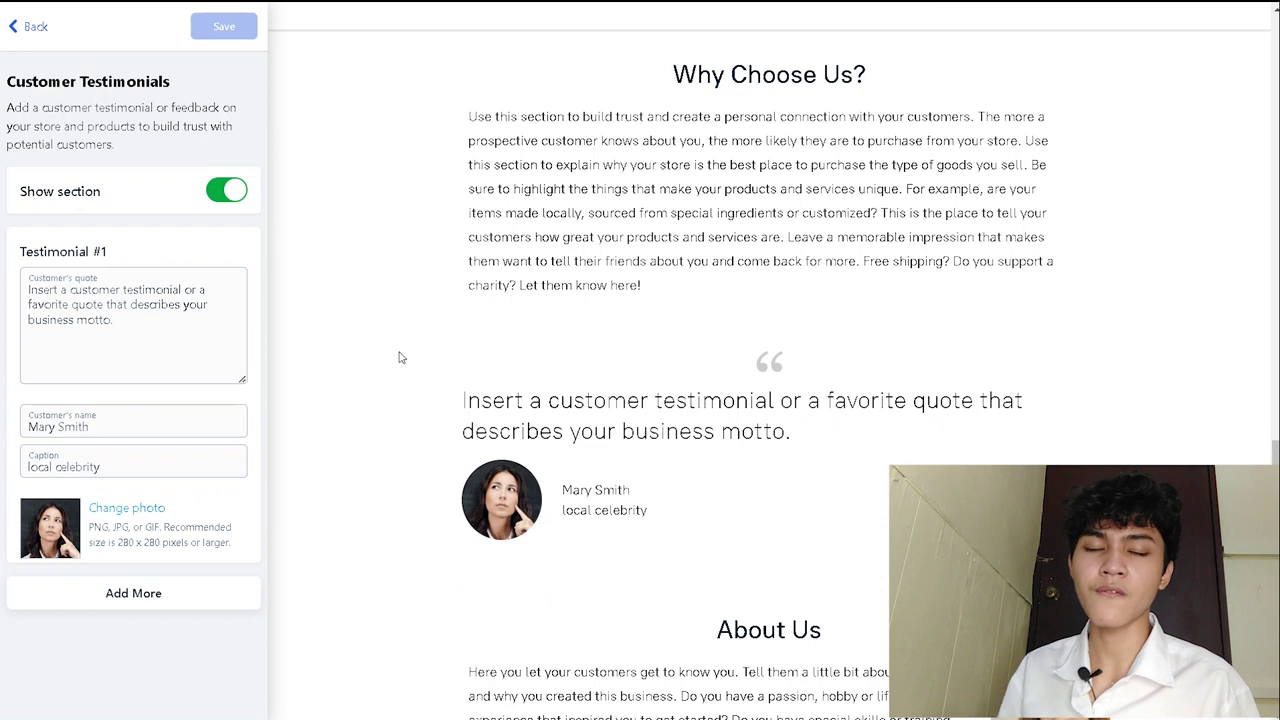
click(13, 26)
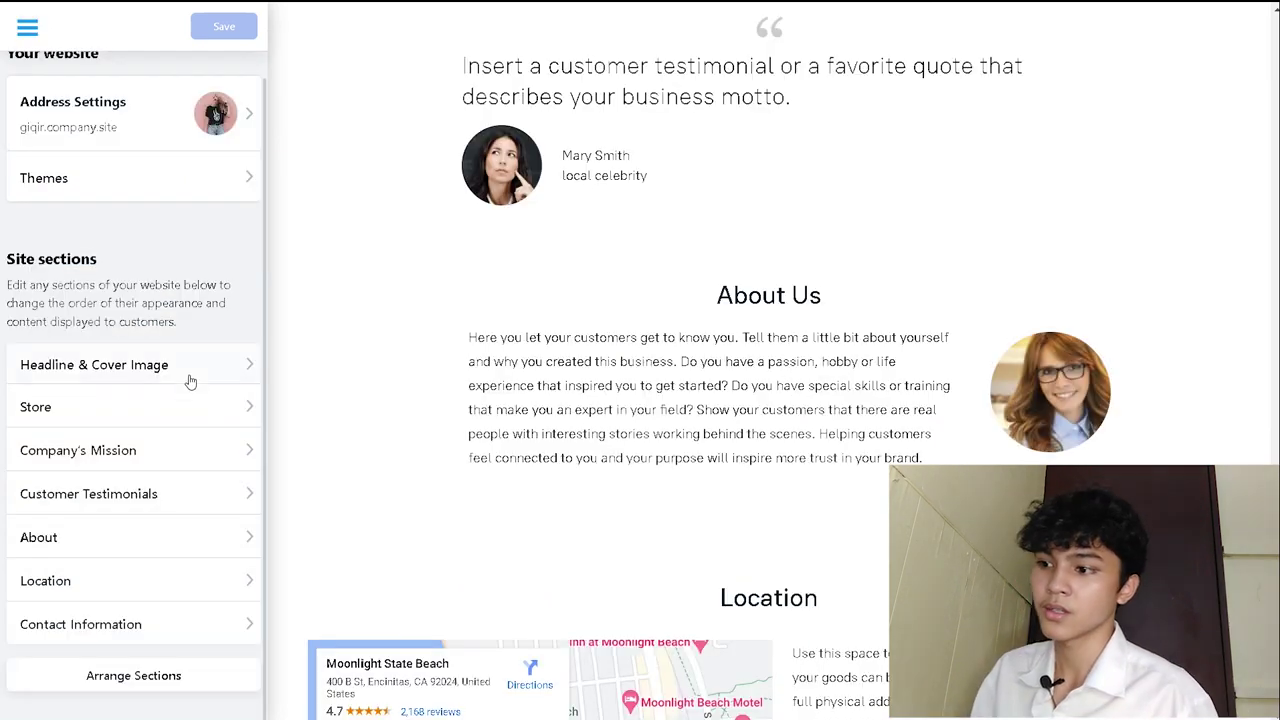
Open the Company's Mission section, compare its description and section title options with the "Why Choose Us?" block, and close the section.
click(182, 447)
scroll(490, 360, up, 3)
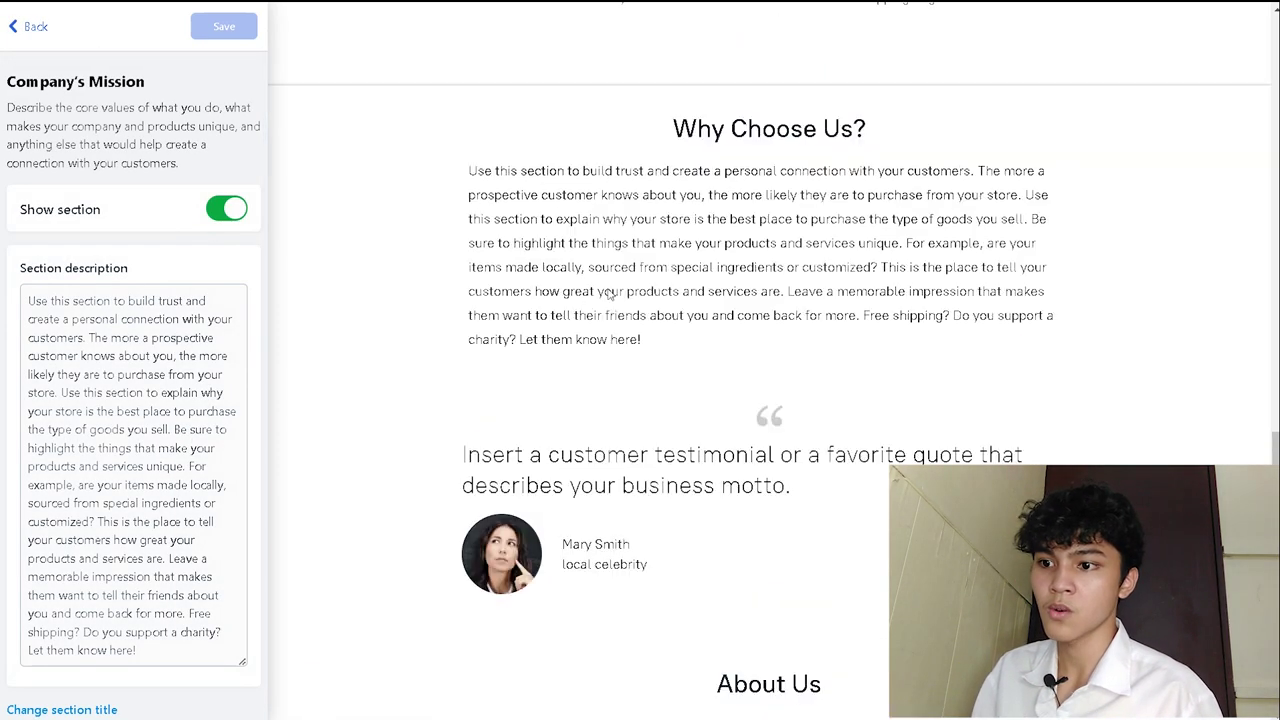
drag(464, 347, 797, 490)
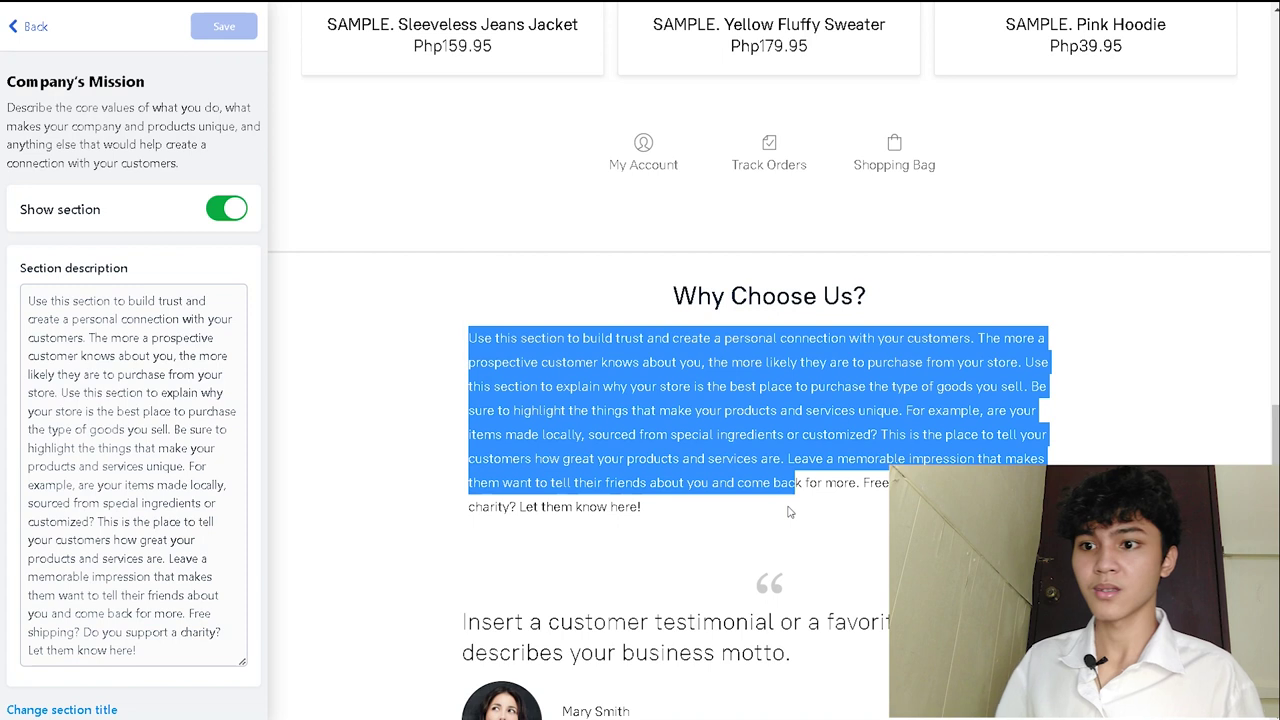
drag(670, 296, 985, 300)
scroll(150, 330, down, 1)
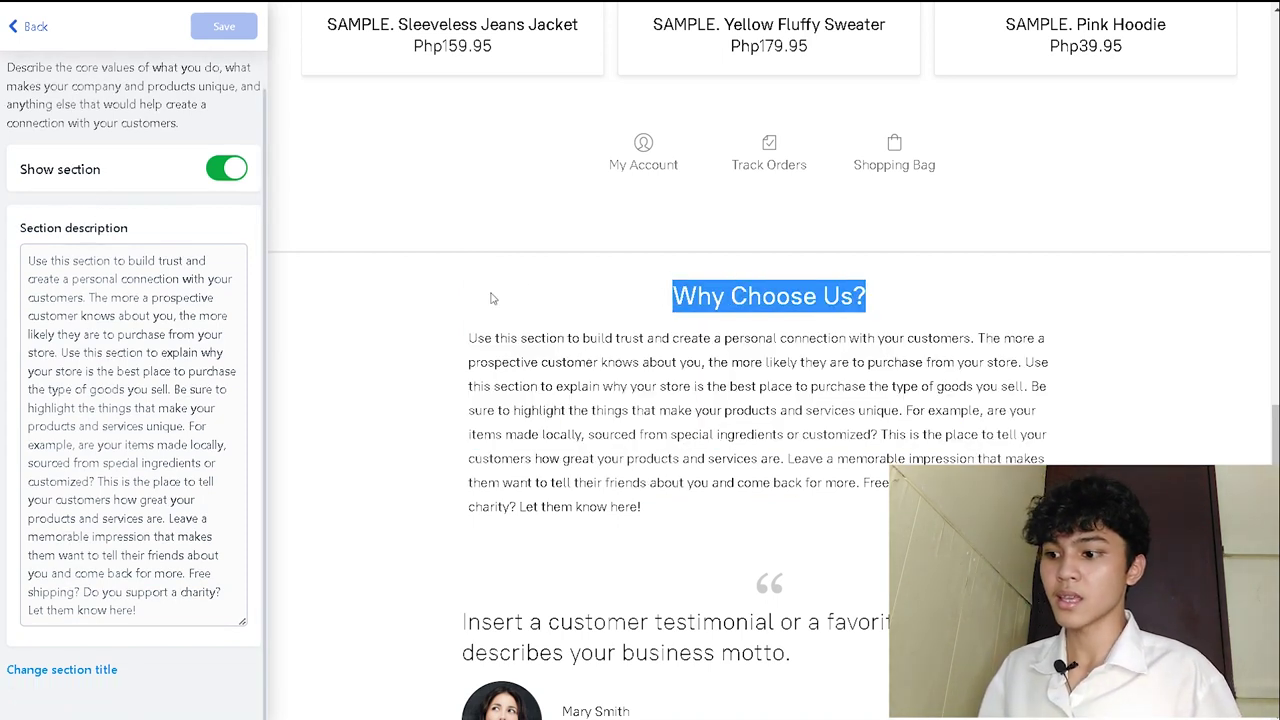
click(90, 676)
click(150, 645)
click(124, 313)
drag(466, 338, 800, 483)
click(28, 26)
Open the About section and compare its description, owner name, title and photo fields with the About Us block in the preview.
click(166, 549)
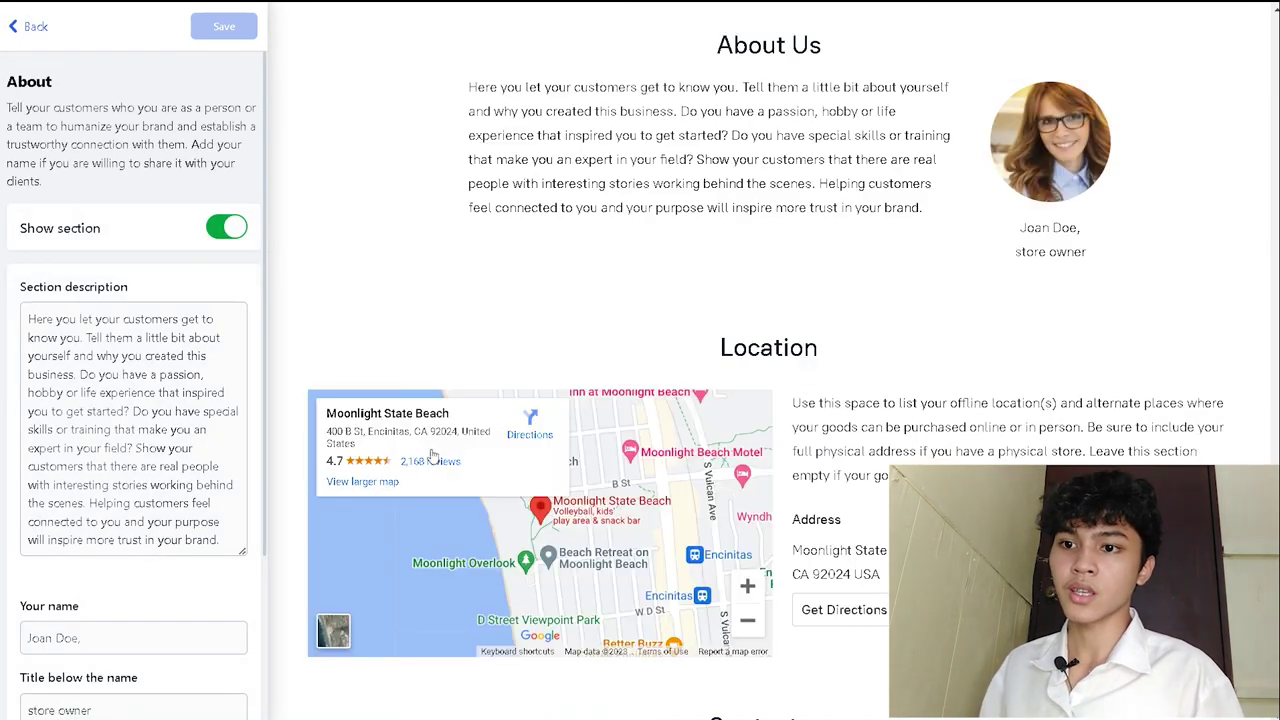
scroll(708, 290, up, 2)
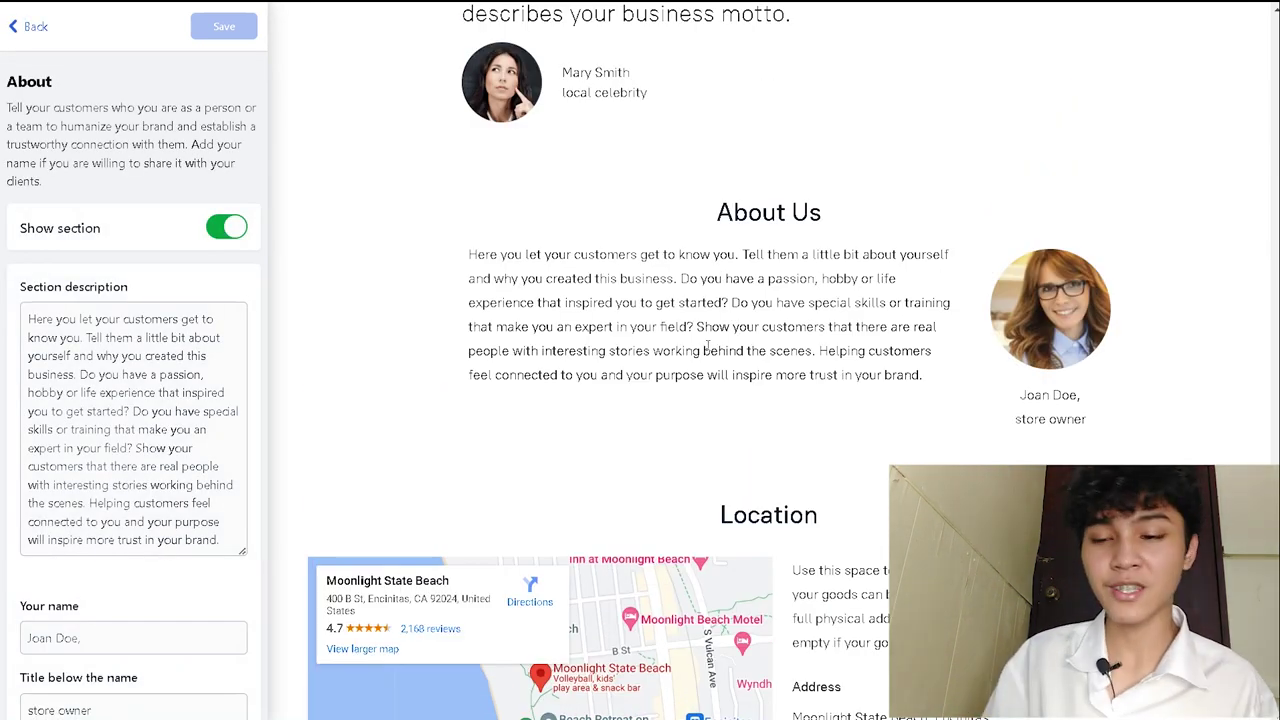
click(1141, 390)
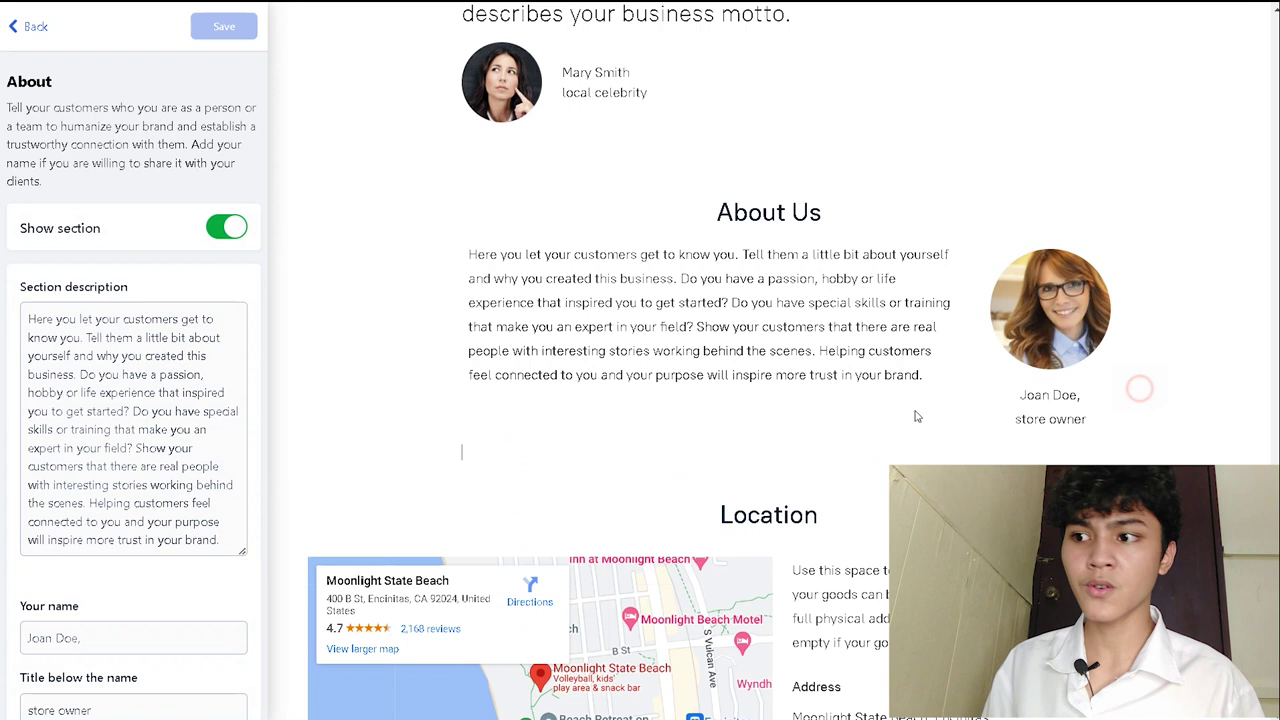
drag(1098, 418, 1050, 394)
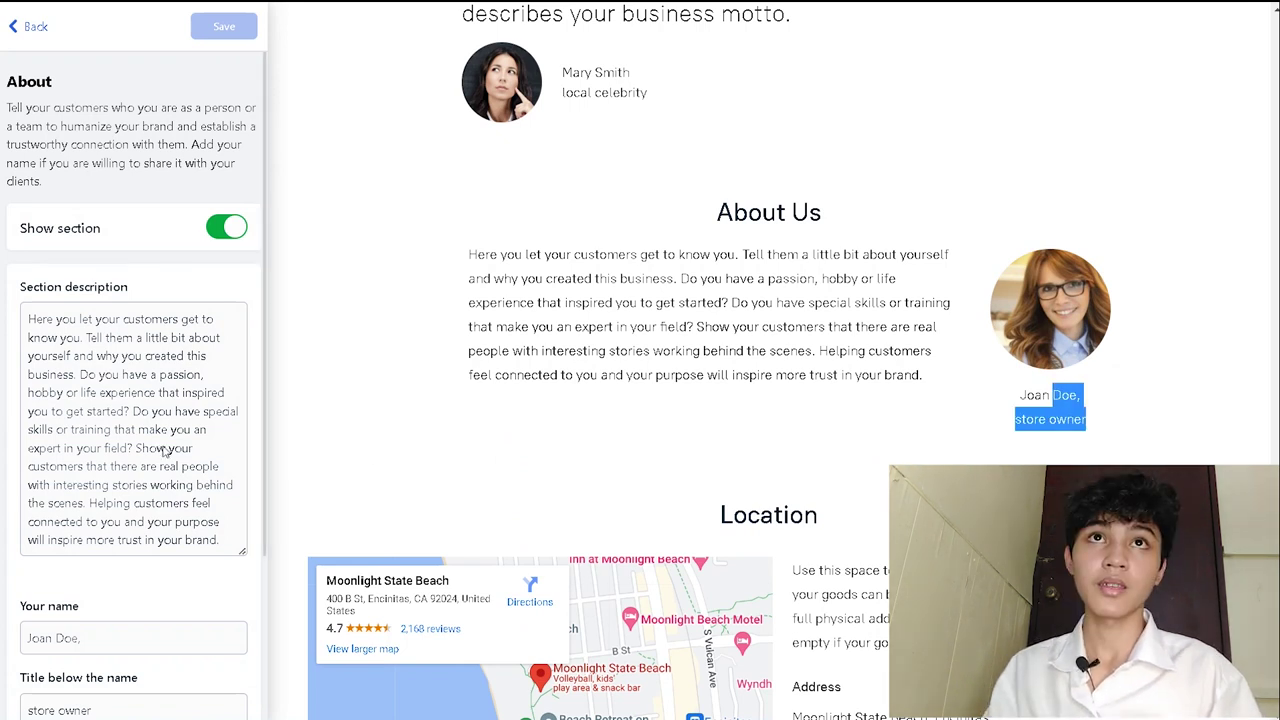
scroll(165, 452, down, 2)
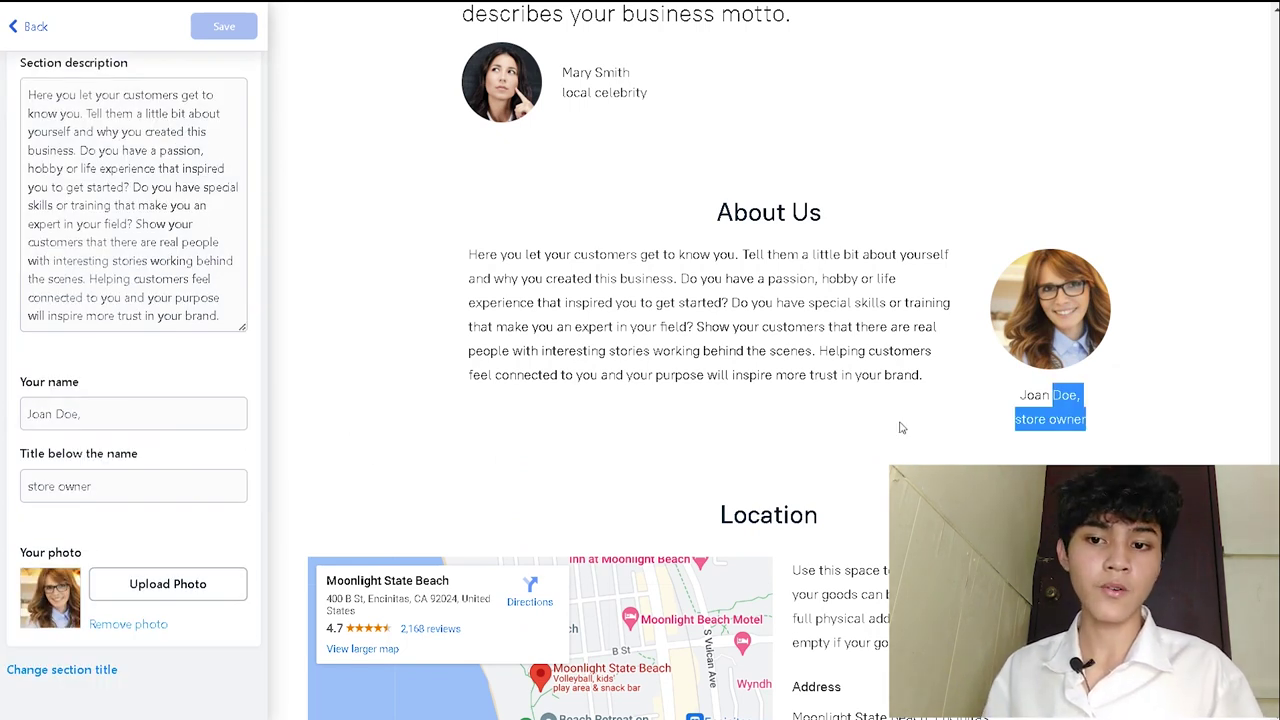
click(1110, 441)
click(1111, 424)
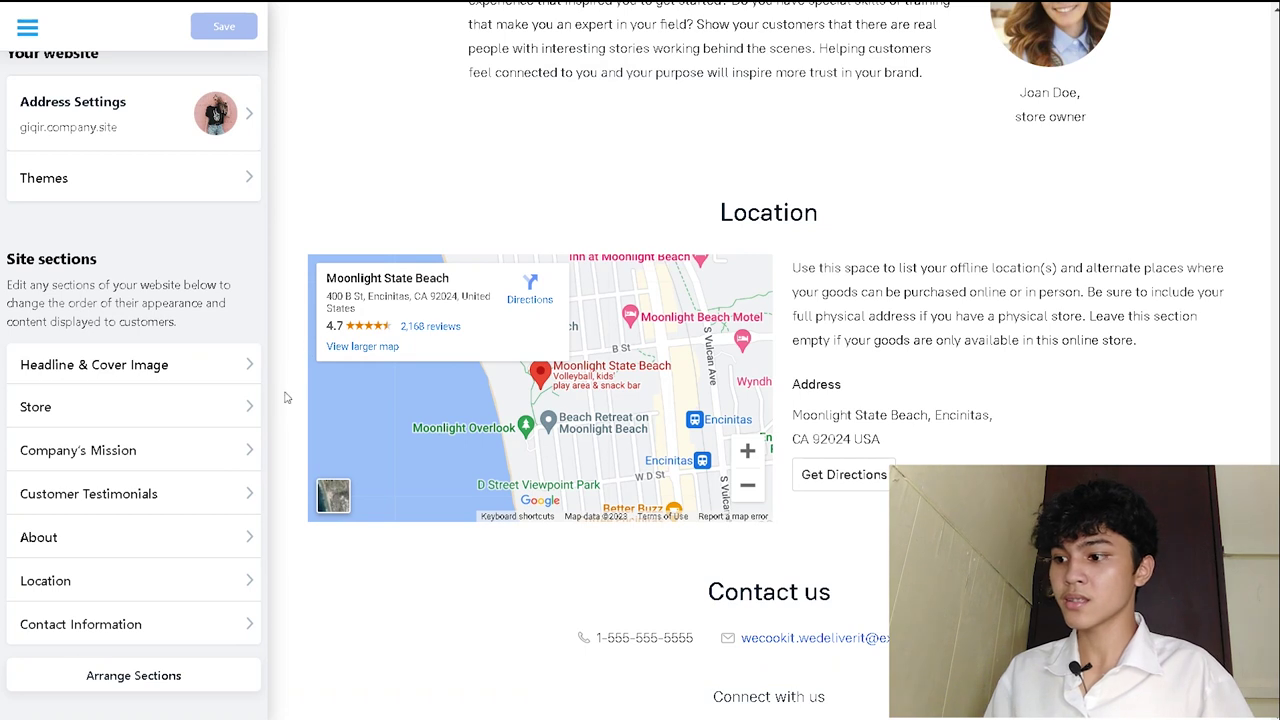
Open the Location section and examine its description, physical address and schedule fields against the Location block in the preview.
click(42, 585)
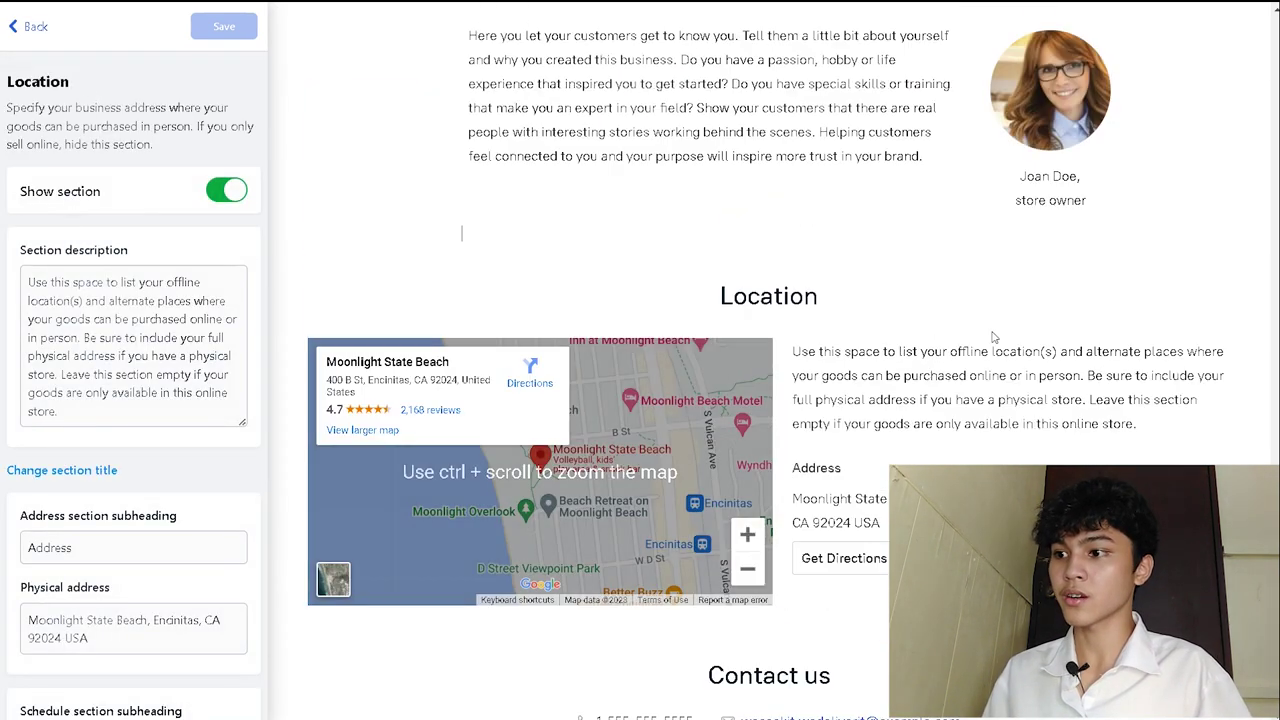
click(115, 318)
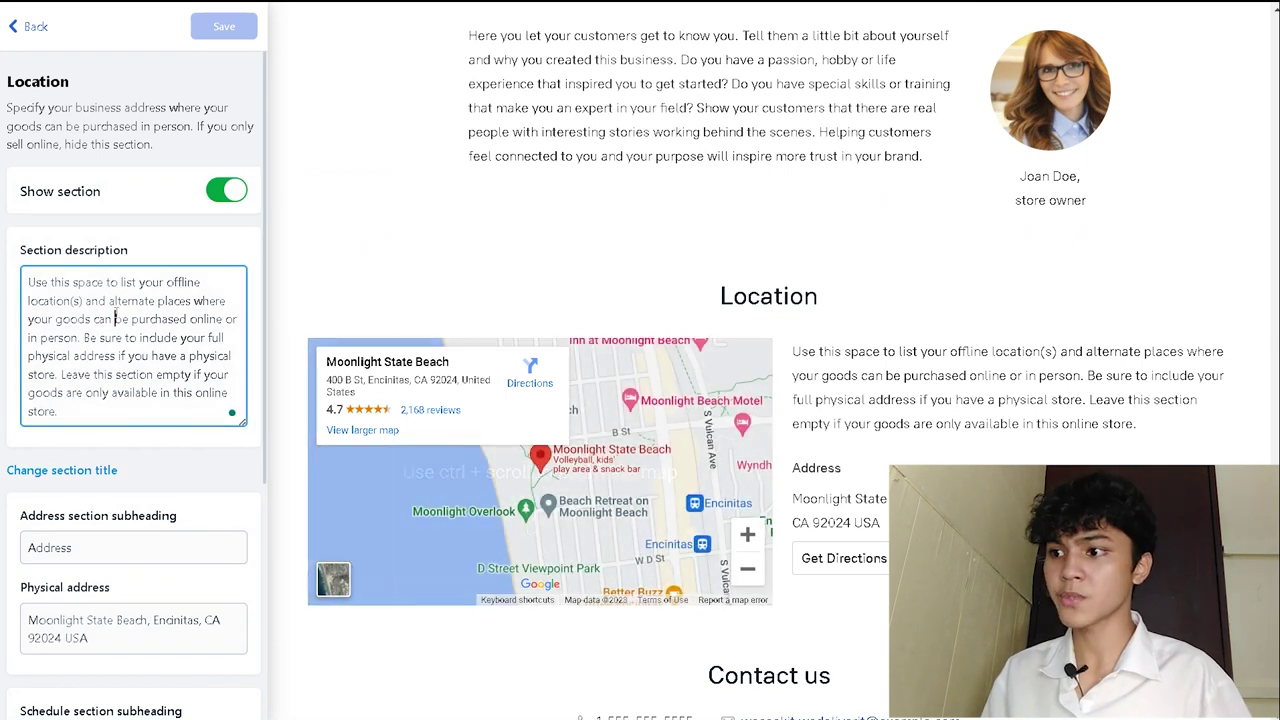
click(78, 284)
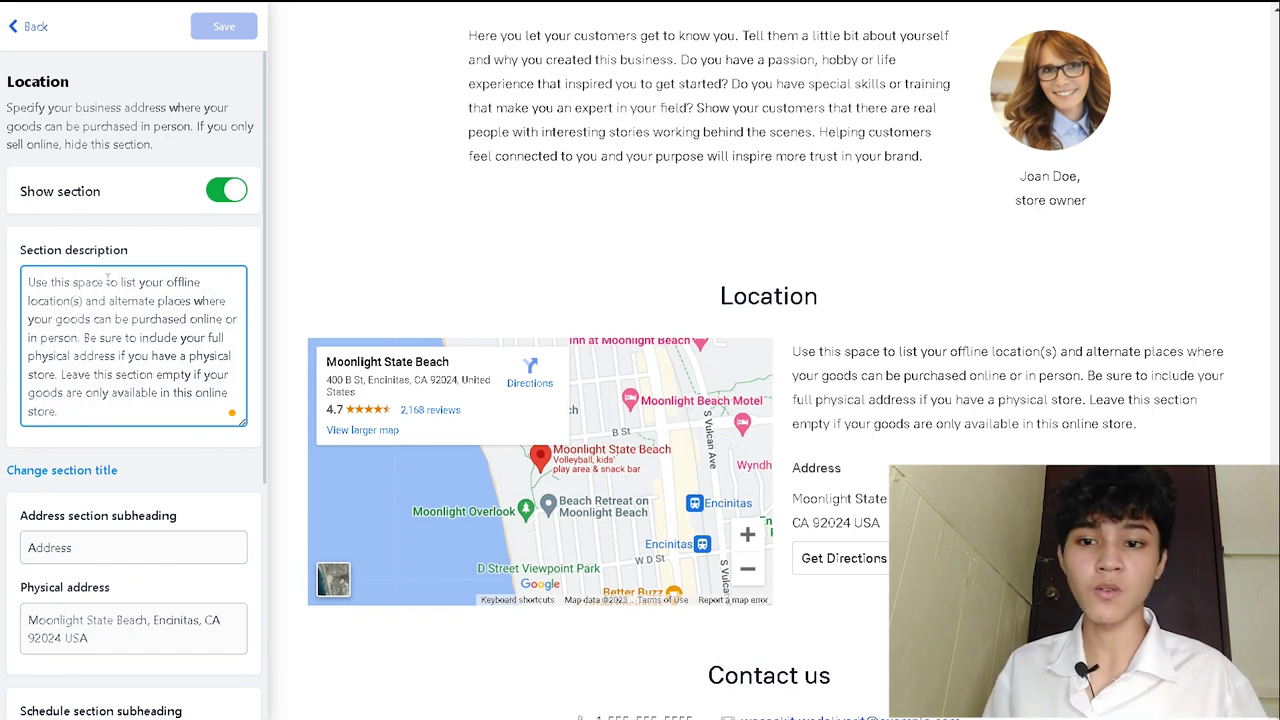
drag(1140, 424, 792, 352)
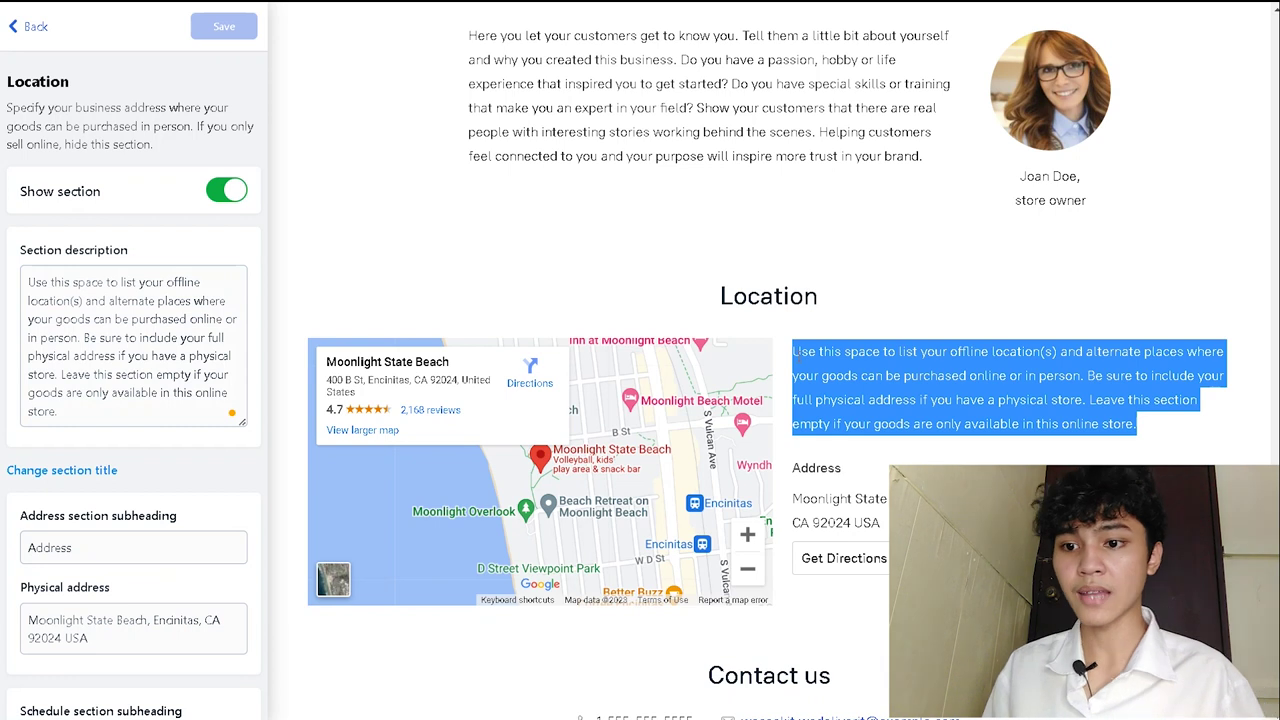
click(1085, 400)
scroll(997, 400, down, 1)
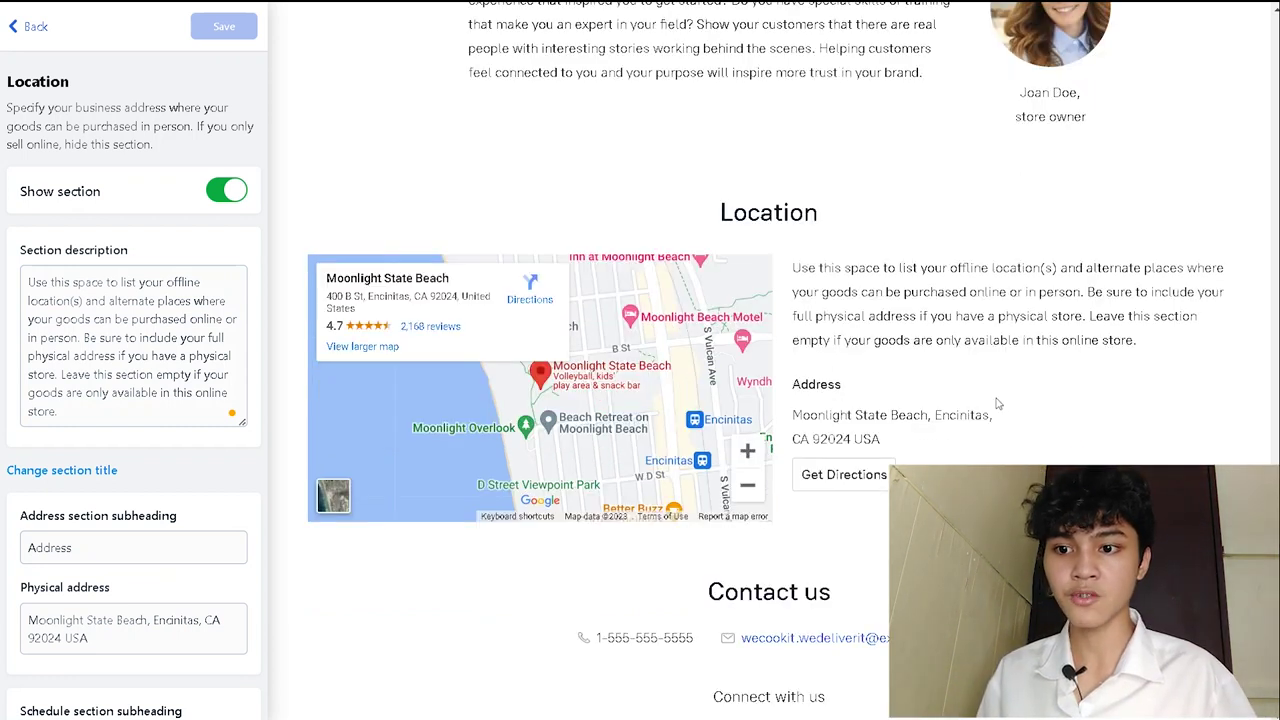
drag(954, 459, 800, 408)
click(1088, 432)
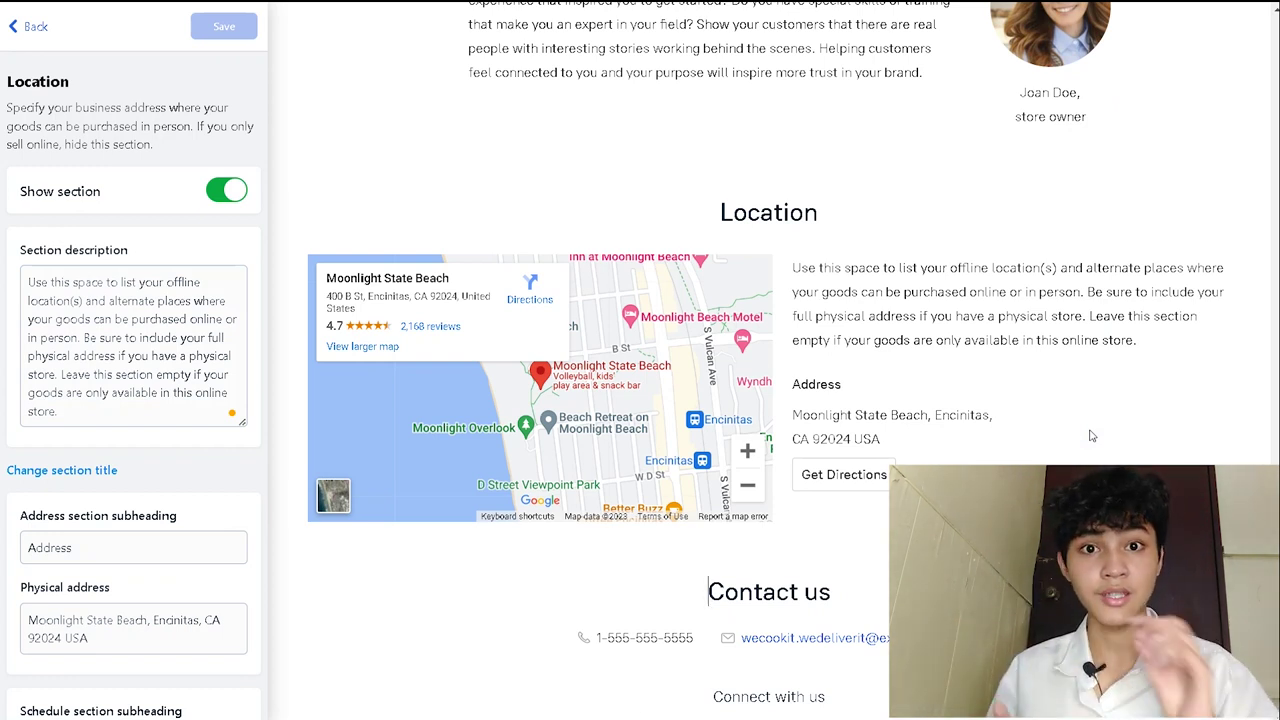
scroll(106, 366, down, 4)
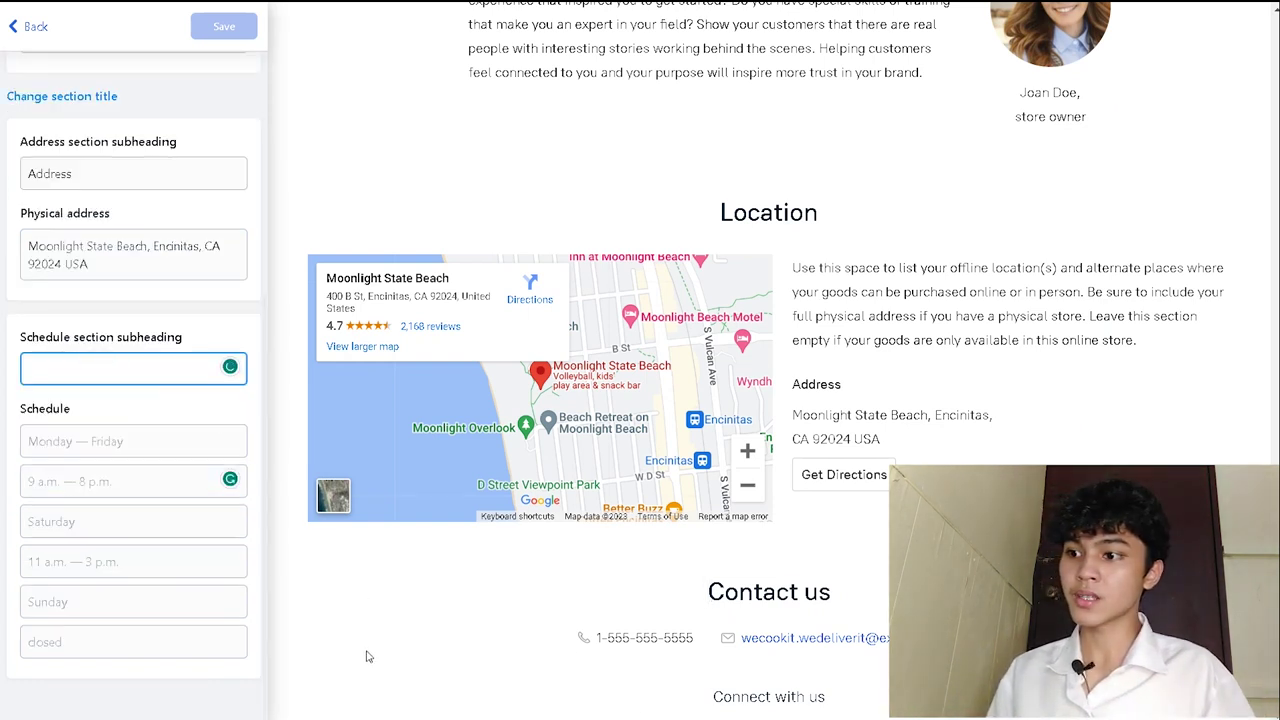
click(122, 374)
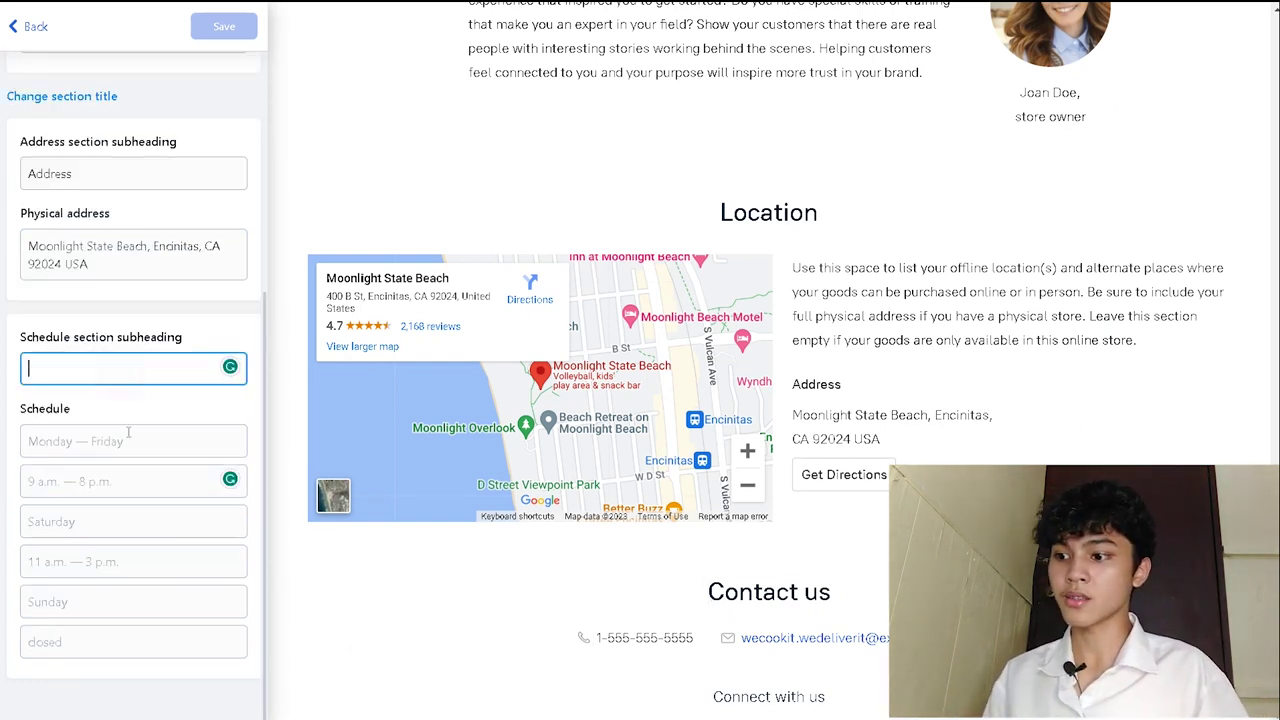
Review the Location section's schedule and description fields and return to the section list.
click(126, 436)
scroll(115, 142, up, 5)
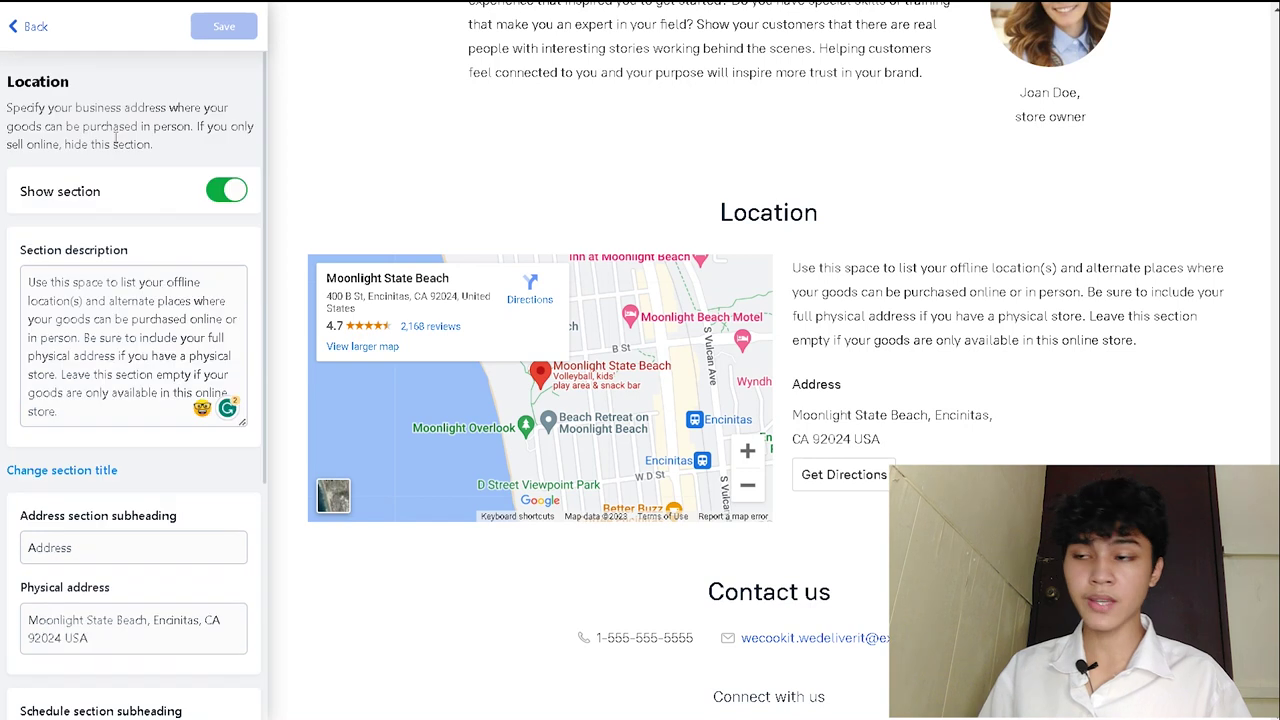
click(34, 26)
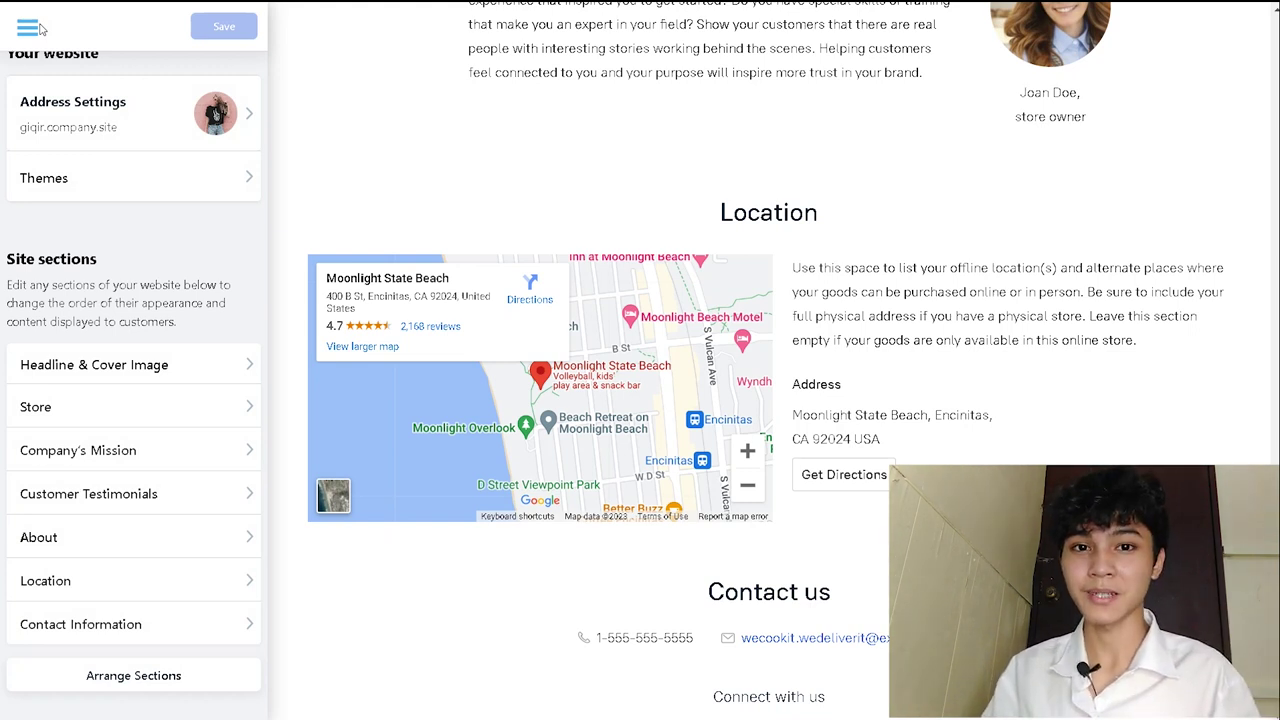
Open the Contact Information section and examine its phone number, email, website address and social media link fields.
click(162, 622)
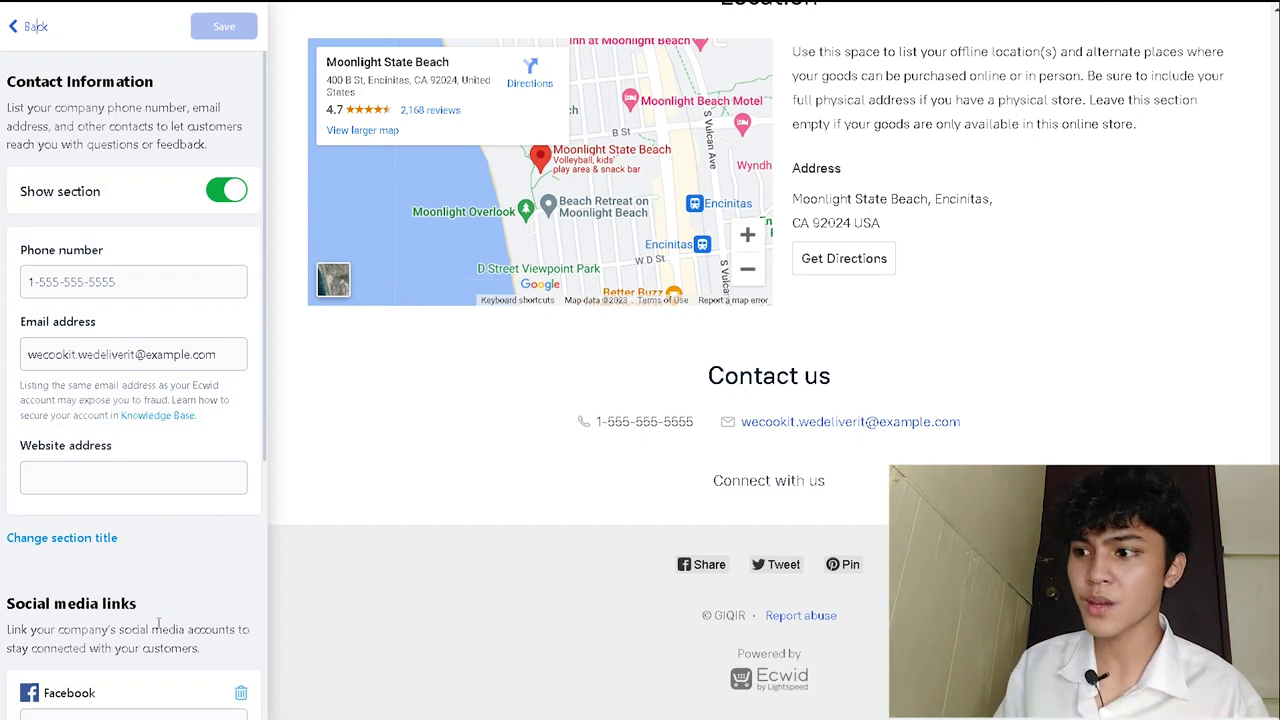
click(157, 358)
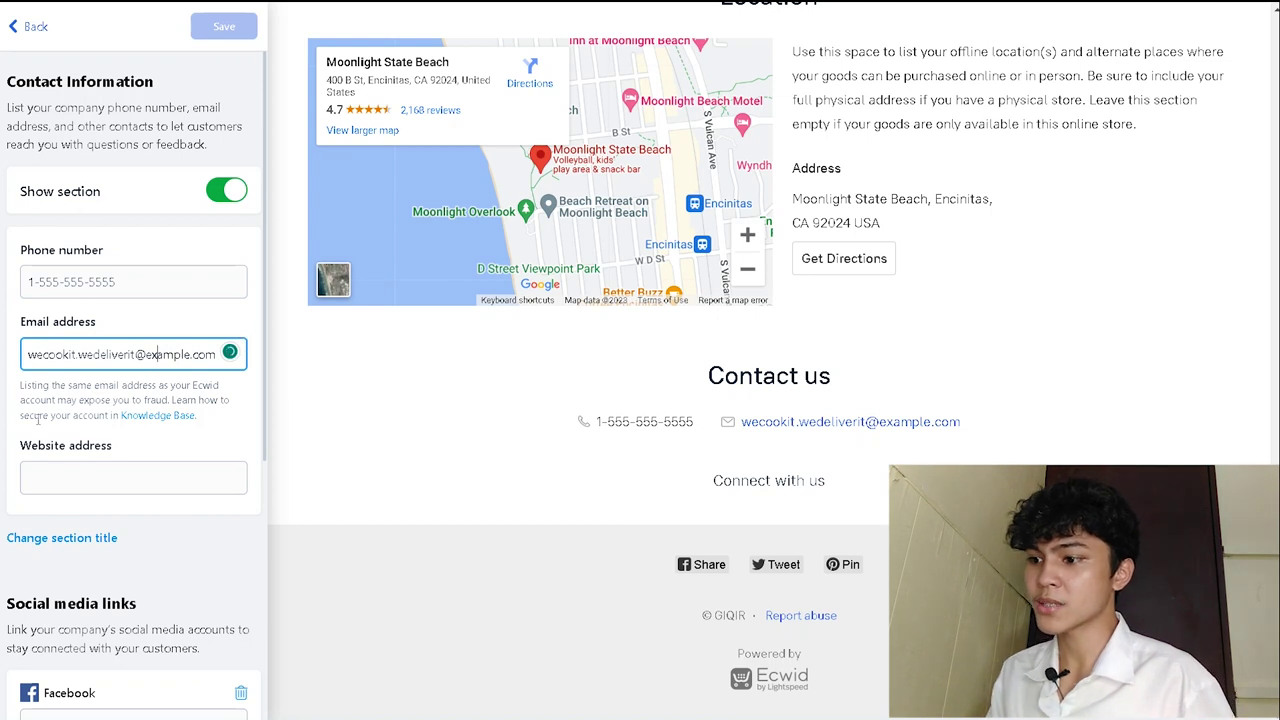
scroll(43, 445, down, 2)
click(132, 282)
scroll(132, 282, down, 2)
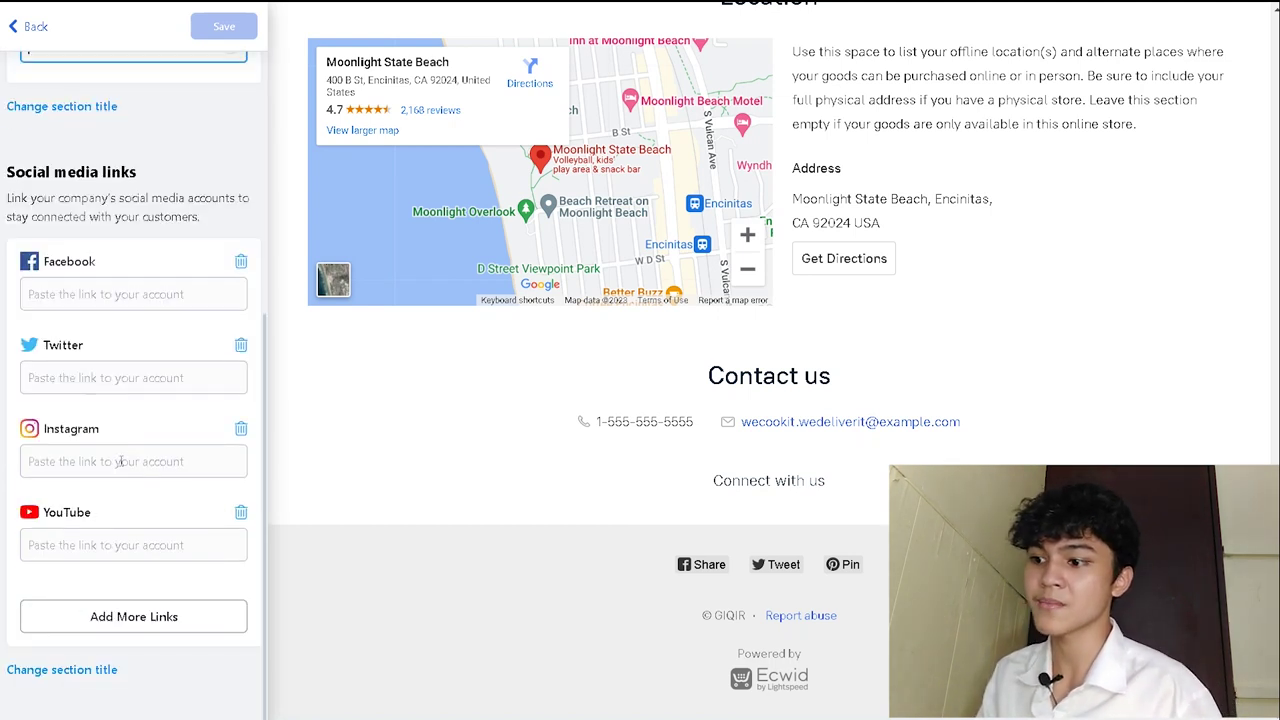
click(100, 294)
click(96, 384)
click(91, 461)
click(97, 540)
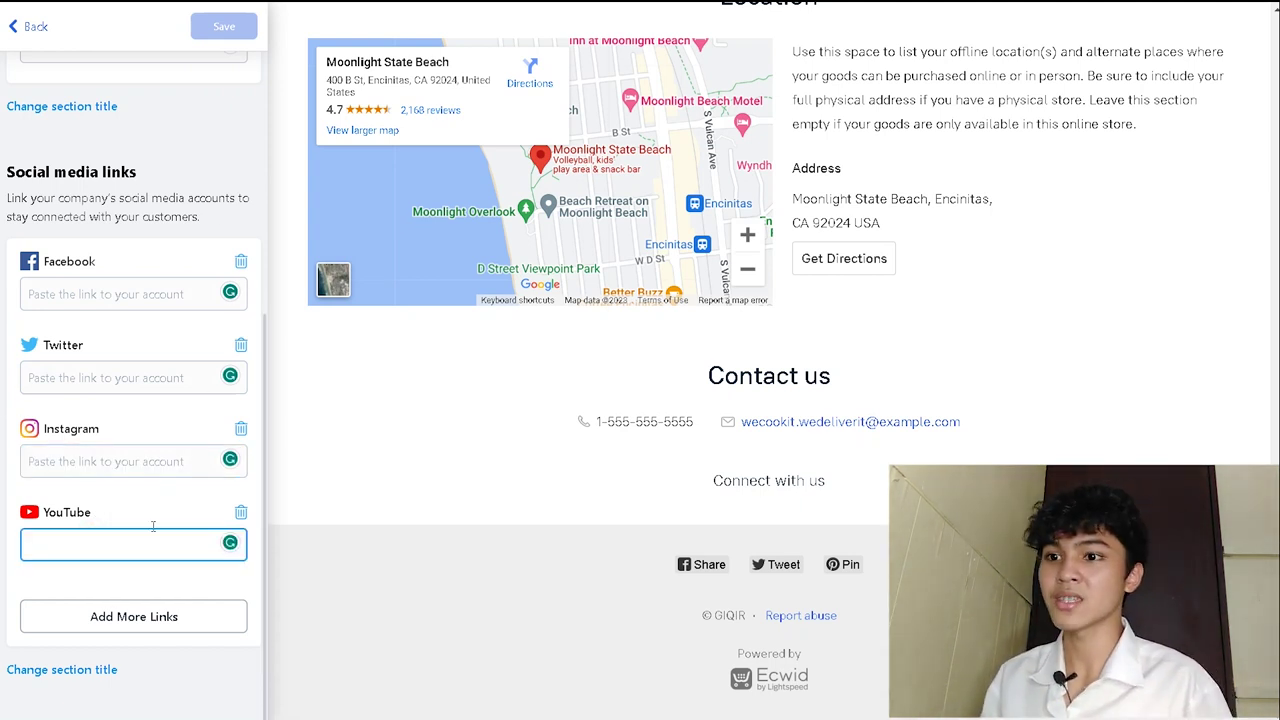
Review the contact fields again alongside the site preview and return to the section list.
scroll(145, 450, up, 5)
scroll(974, 343, up, 6)
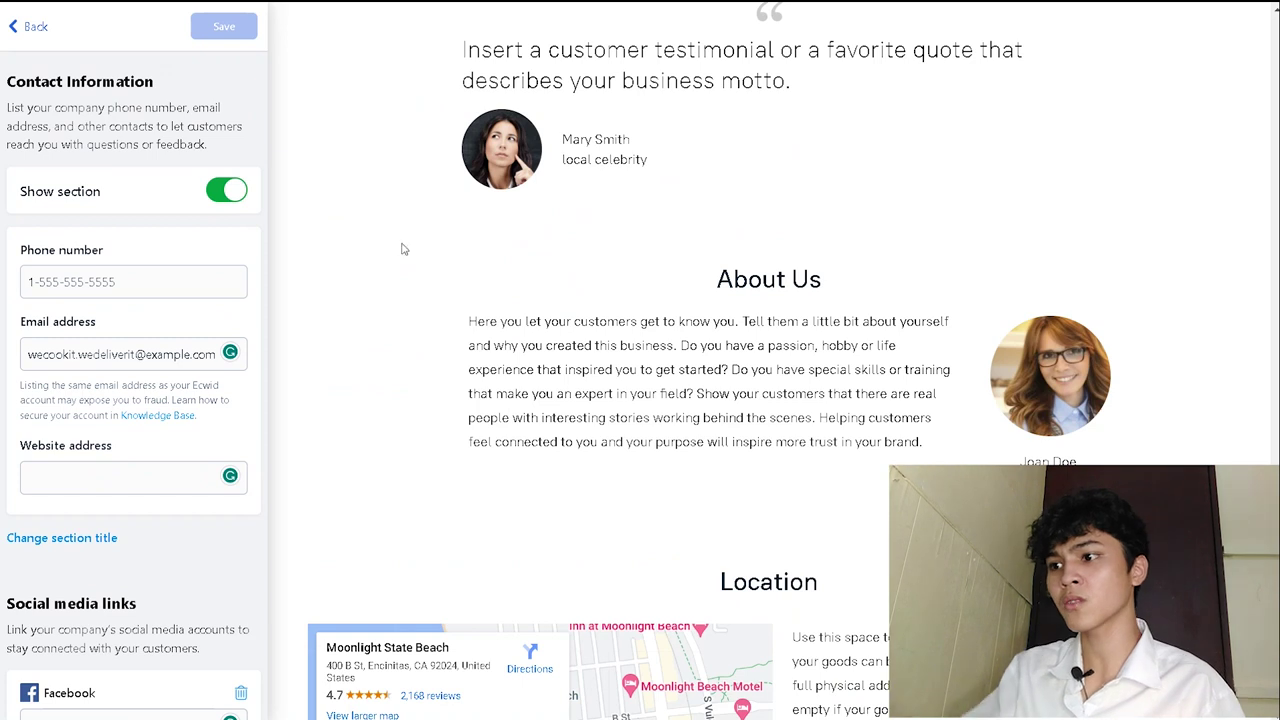
scroll(200, 480, down, 4)
click(178, 540)
scroll(168, 442, up, 5)
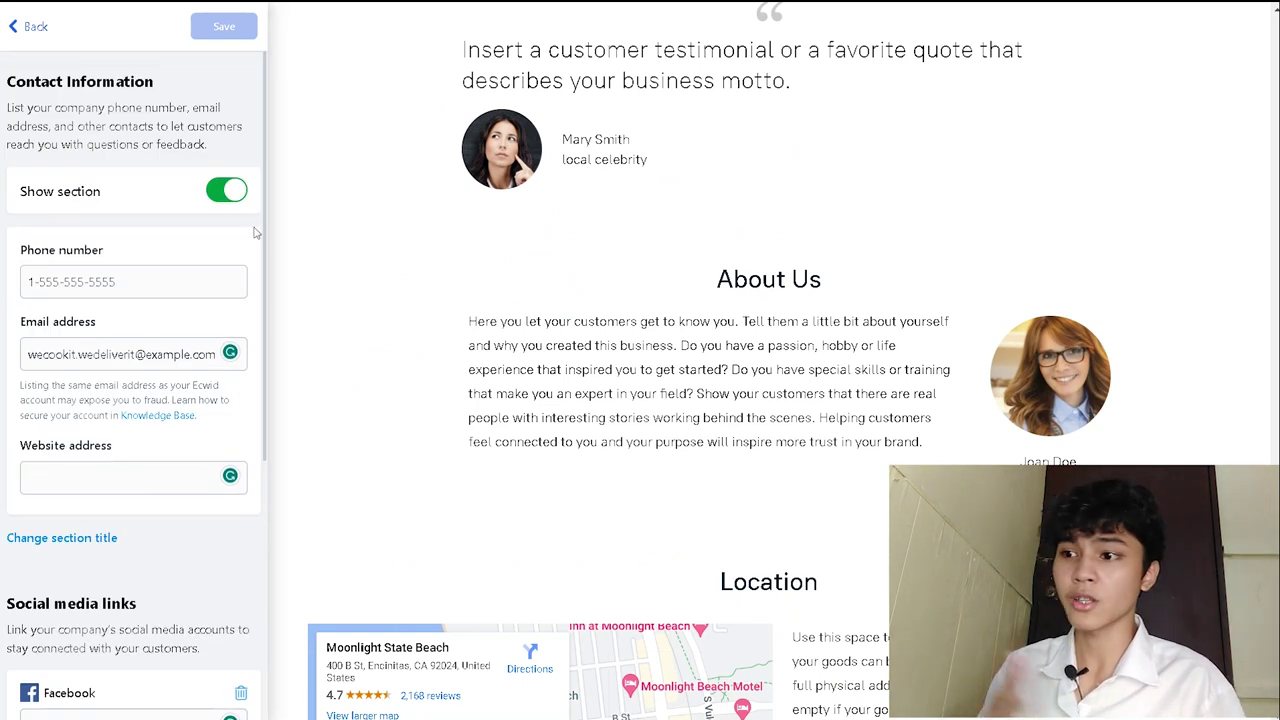
click(120, 354)
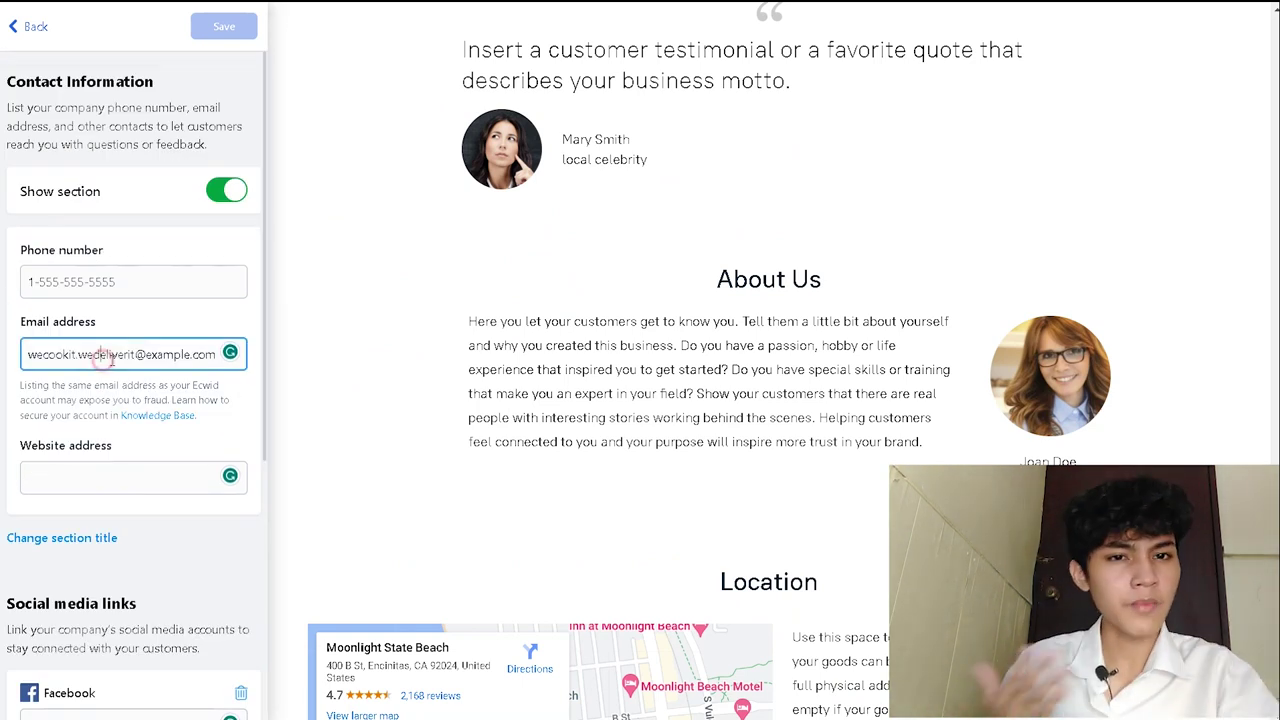
click(120, 281)
click(33, 27)
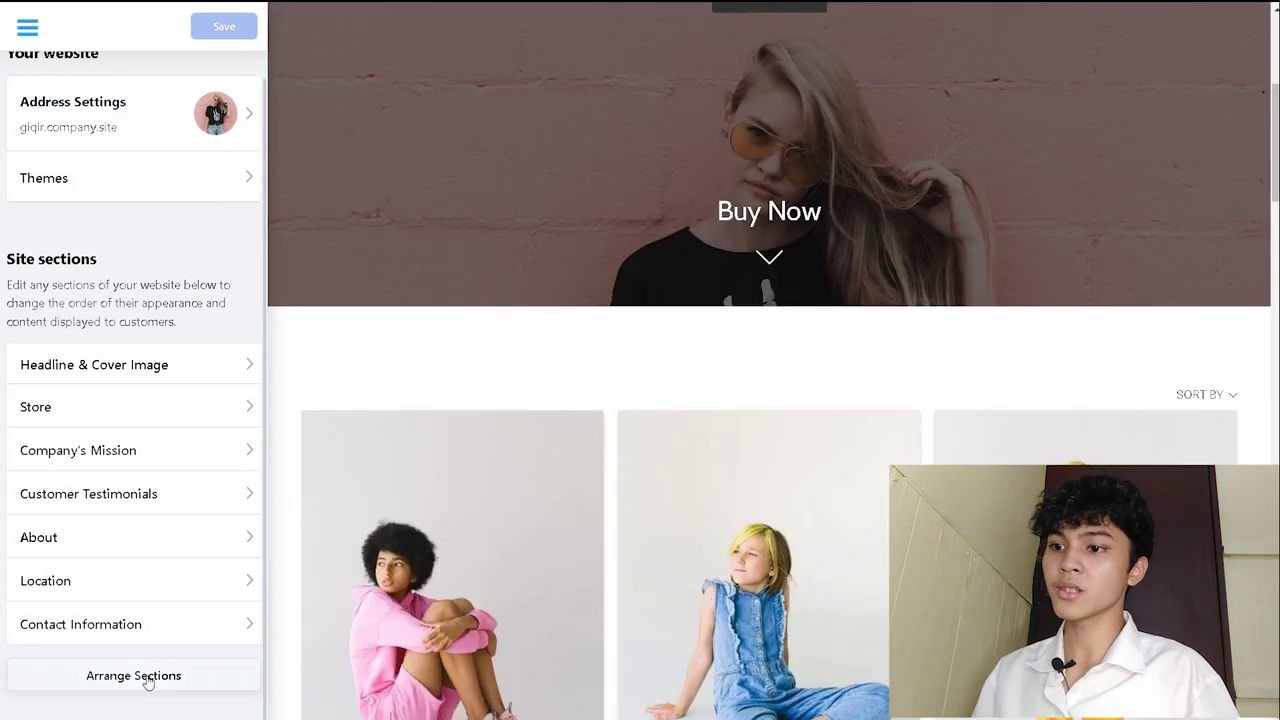
Rearrange the site sections so that About comes before Customer Testimonials, and check the new order in the page preview.
click(140, 676)
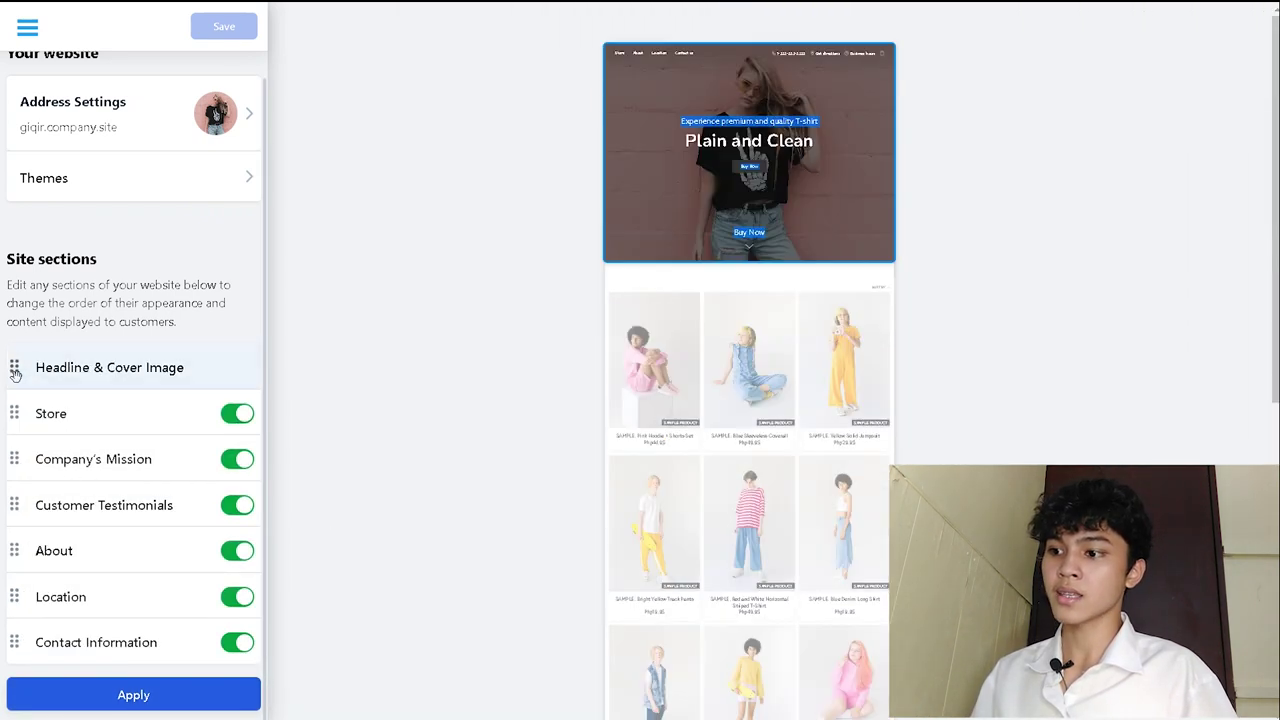
mouse_move(14, 367)
mouse_down()
mouse_move(15, 430)
mouse_move(14, 376)
mouse_up()
drag(14, 503, 15, 459)
drag(14, 550, 16, 505)
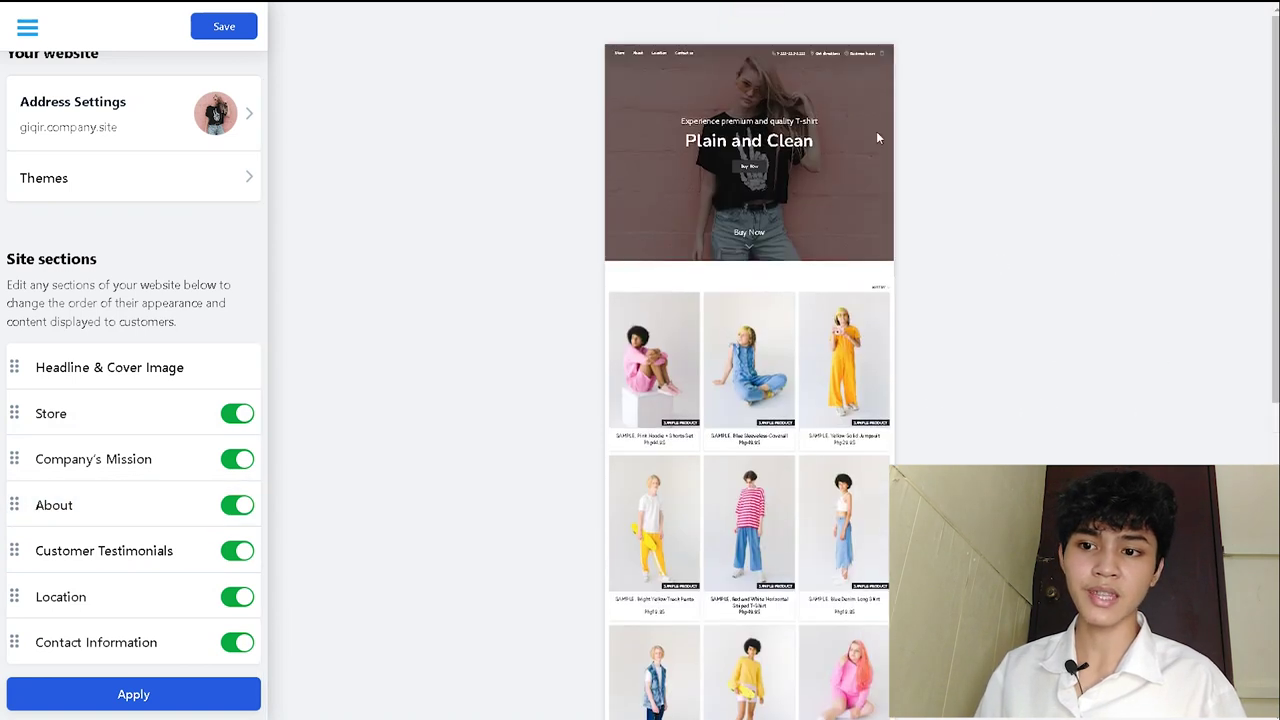
scroll(803, 171, down, 5)
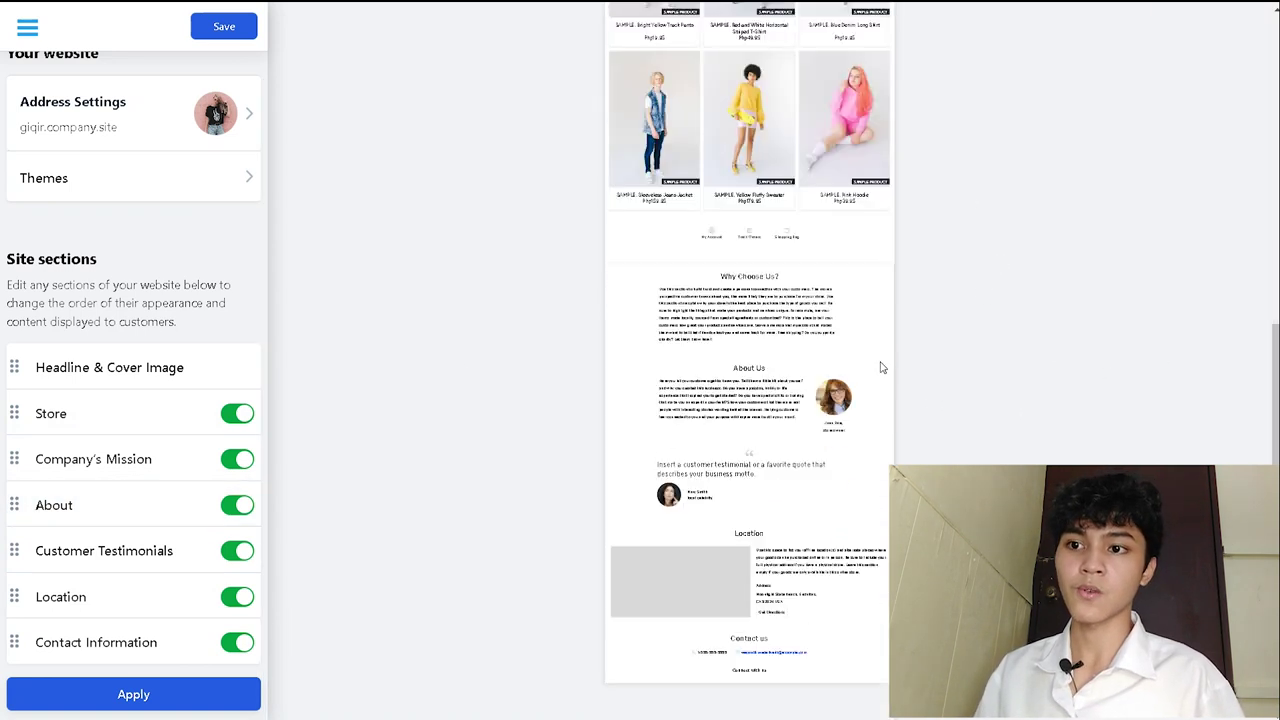
scroll(1031, 410, up, 5)
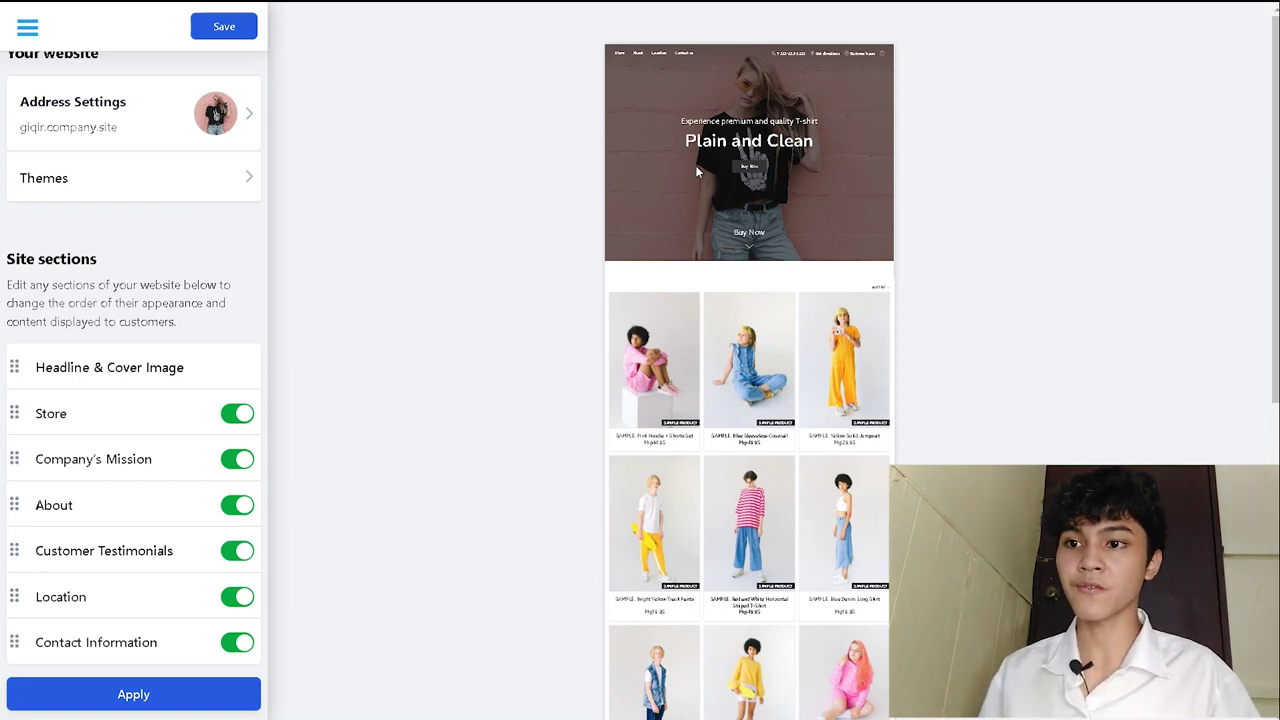
scroll(830, 263, down, 5)
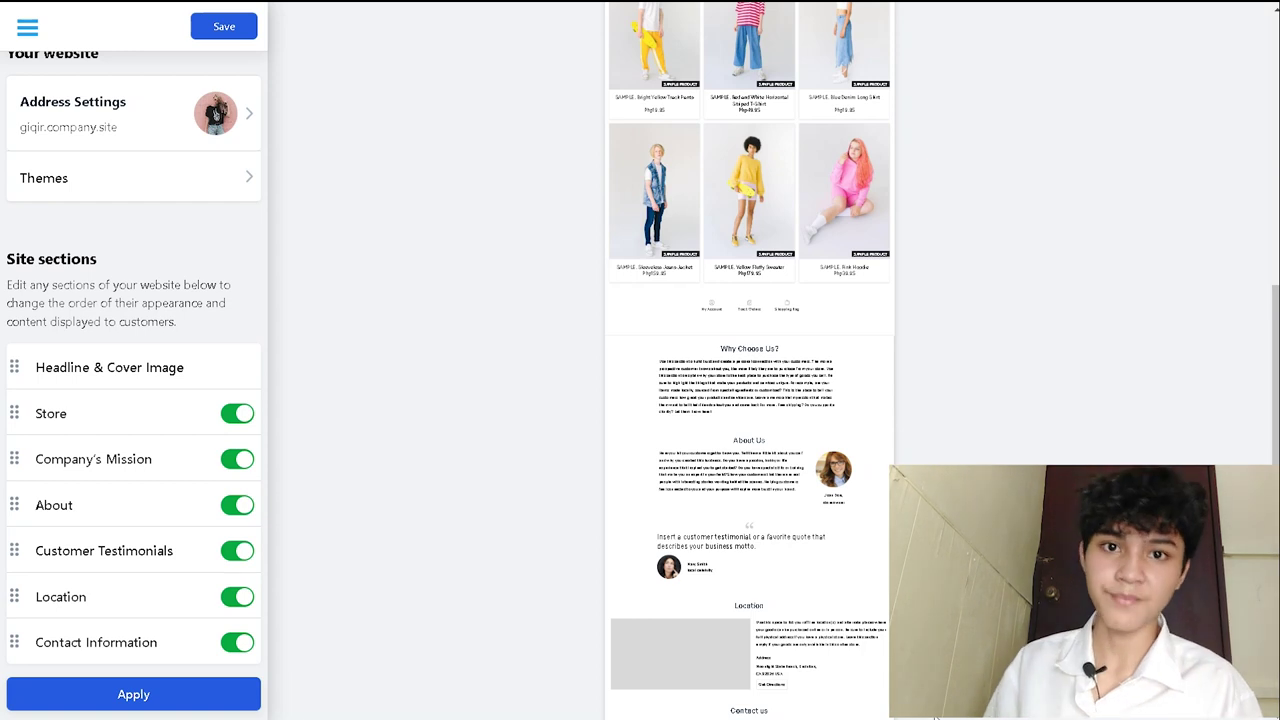
Open the live website and look through its cover, product list, testimonial and Location blocks.
click(27, 27)
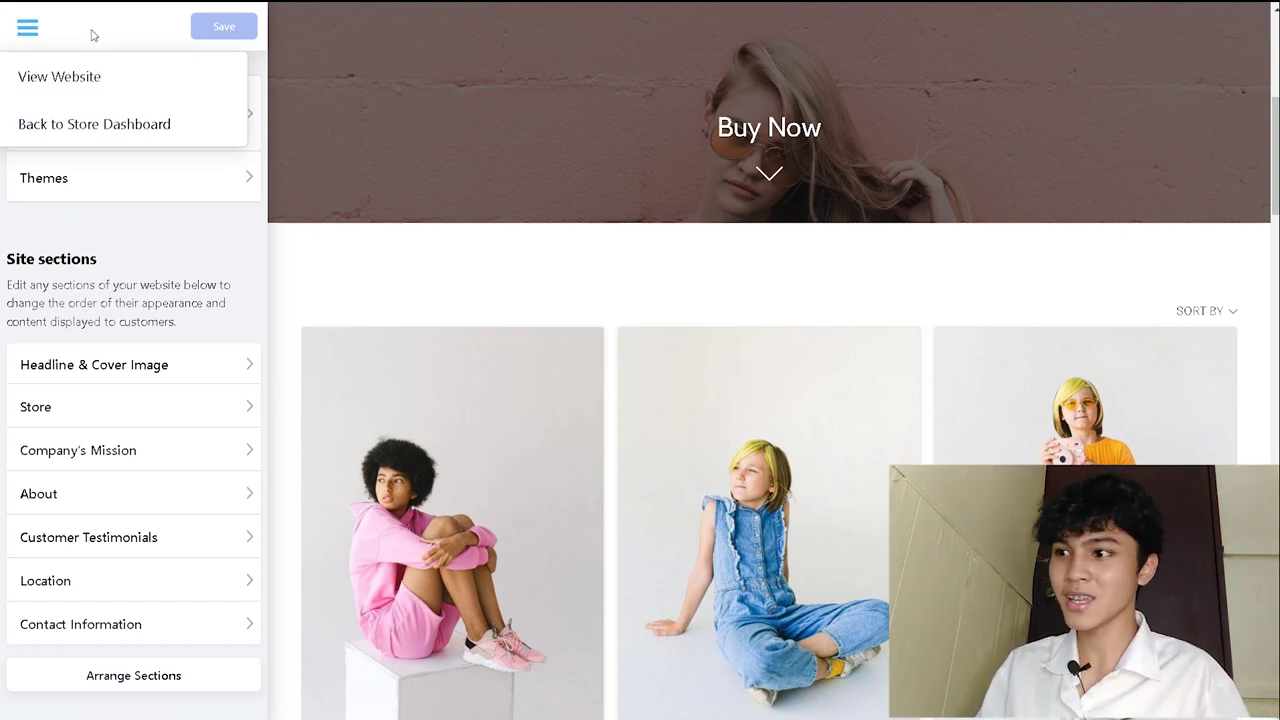
click(125, 80)
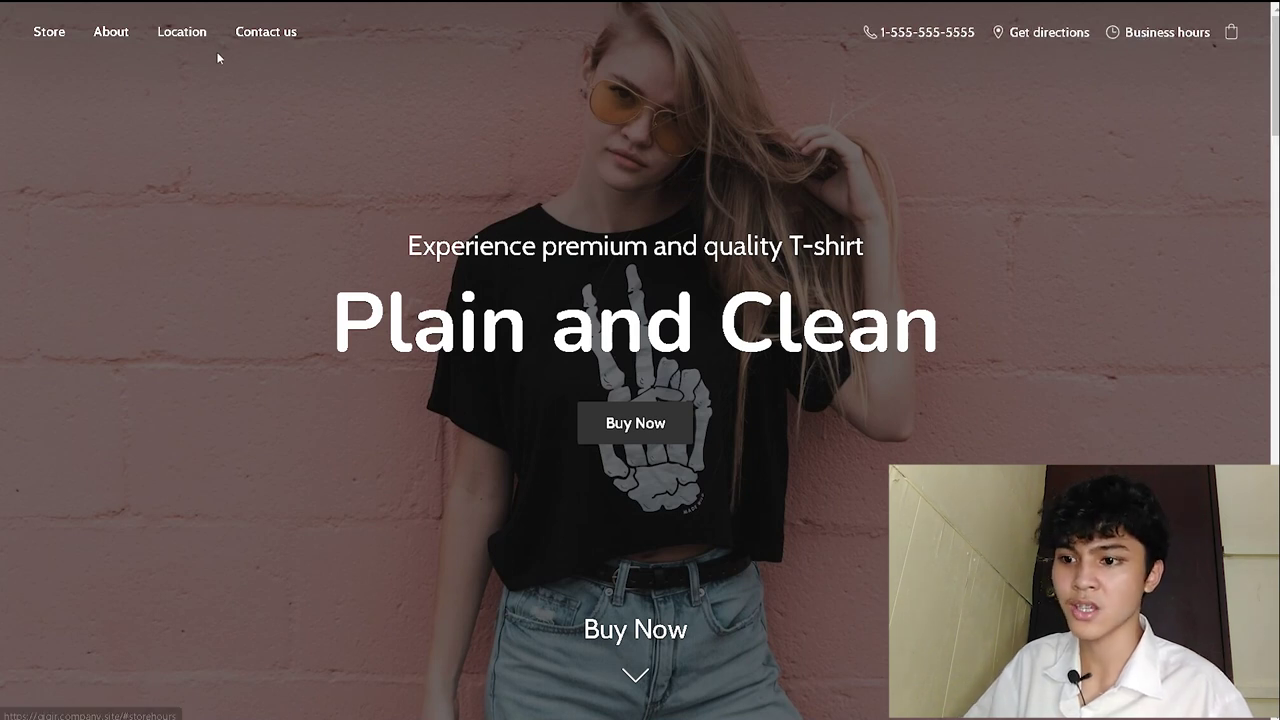
scroll(483, 273, down, 4)
scroll(520, 275, down, 4)
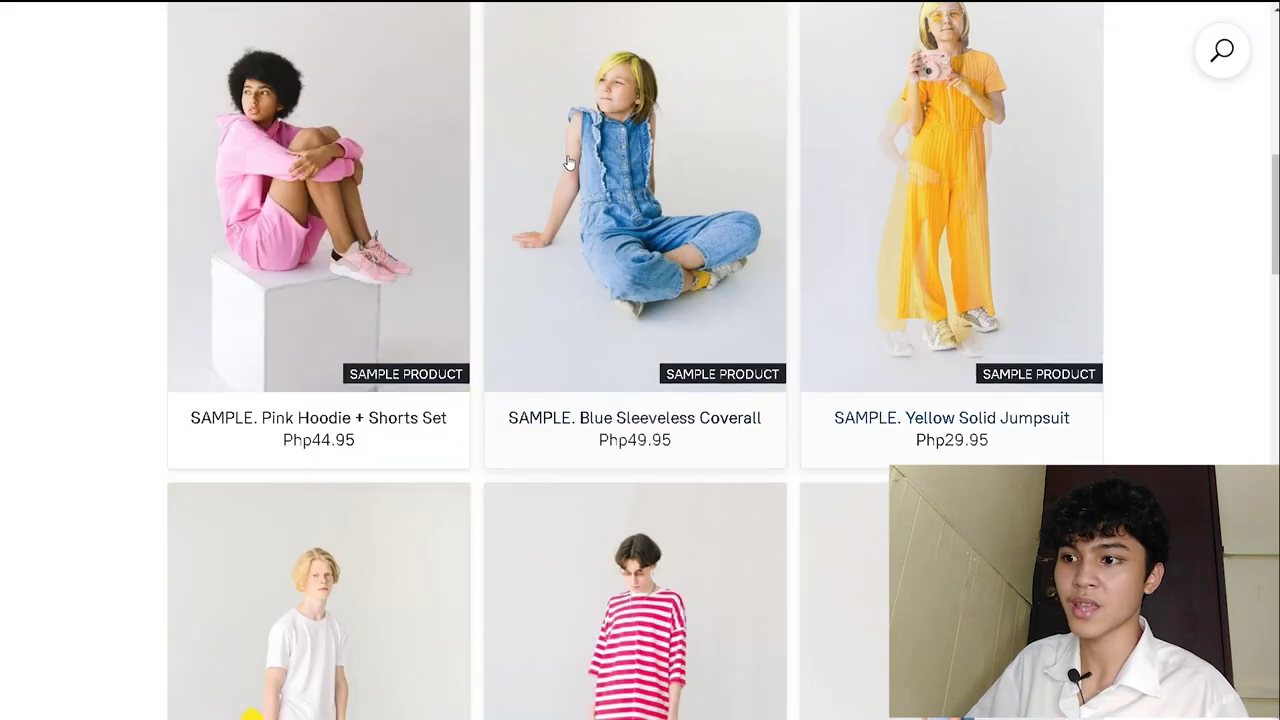
scroll(528, 334, down, 11)
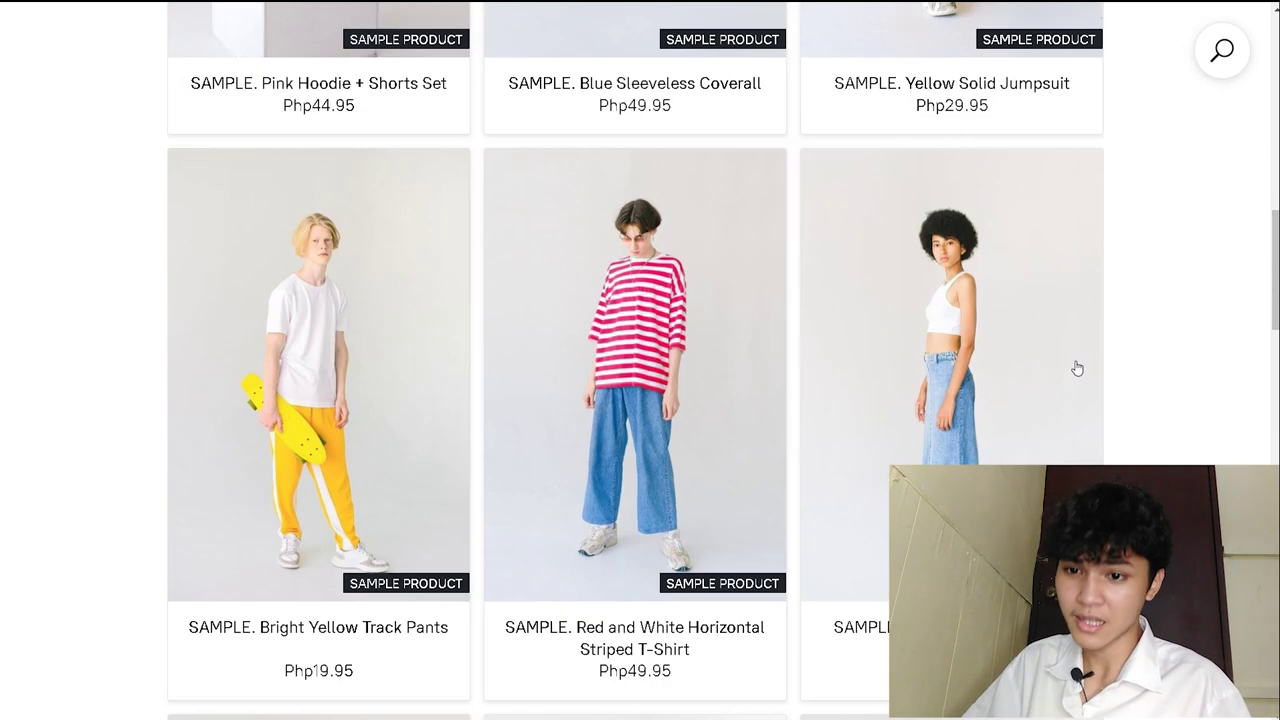
scroll(585, 383, down, 8)
scroll(580, 380, up, 3)
scroll(503, 357, down, 4)
scroll(505, 337, down, 4)
scroll(880, 420, up, 18)
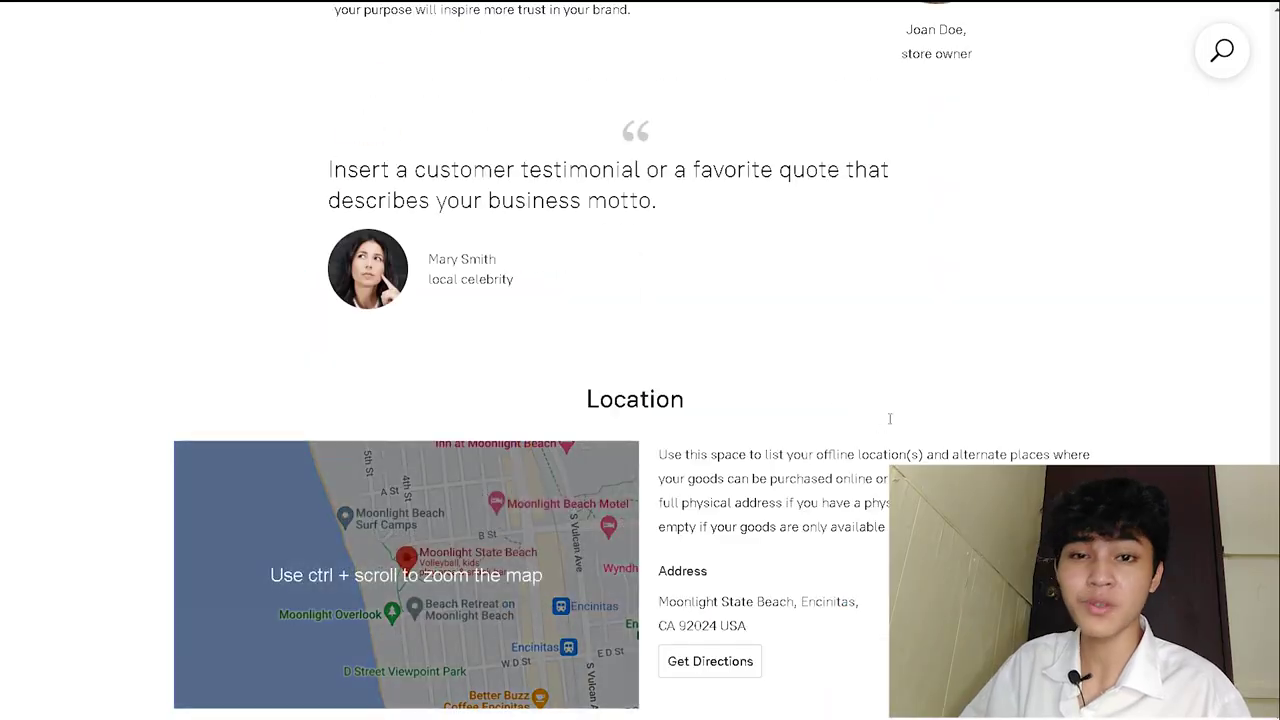